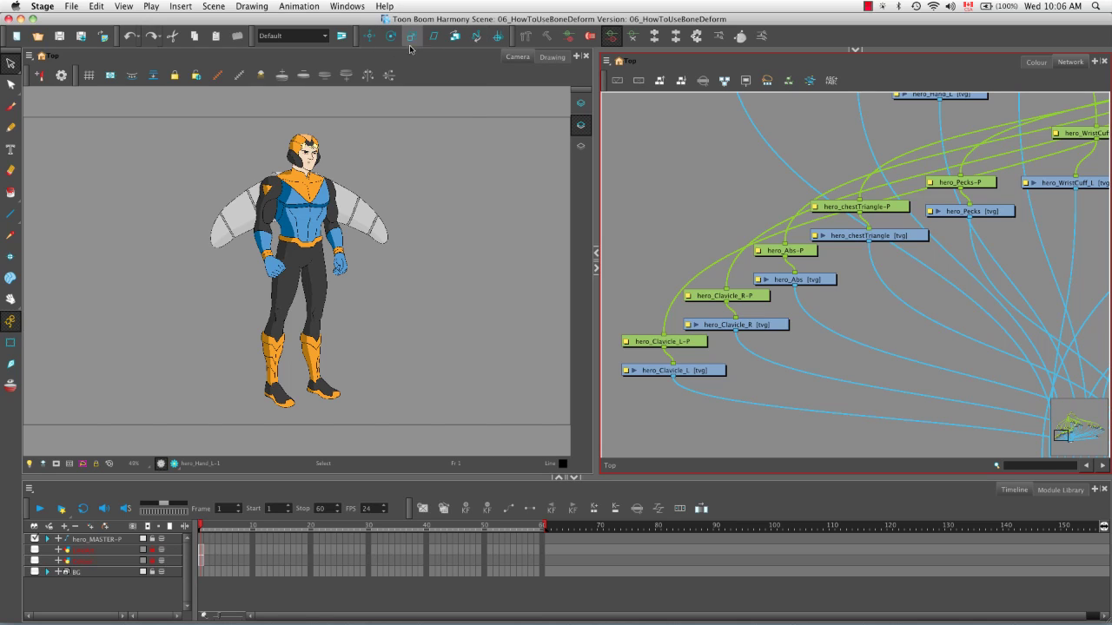
- Extend the exposure of the hero_MASTER-P layer to frame 60, keeping the overwrite option
click(11, 322)
click(201, 528)
drag(202, 528, 201, 526)
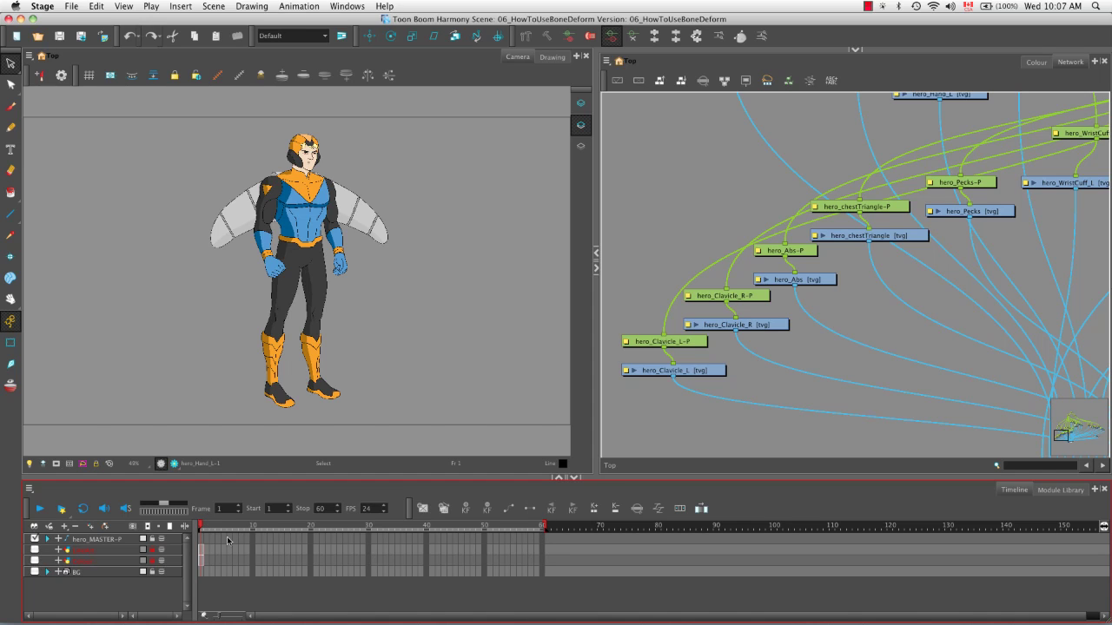
click(200, 539)
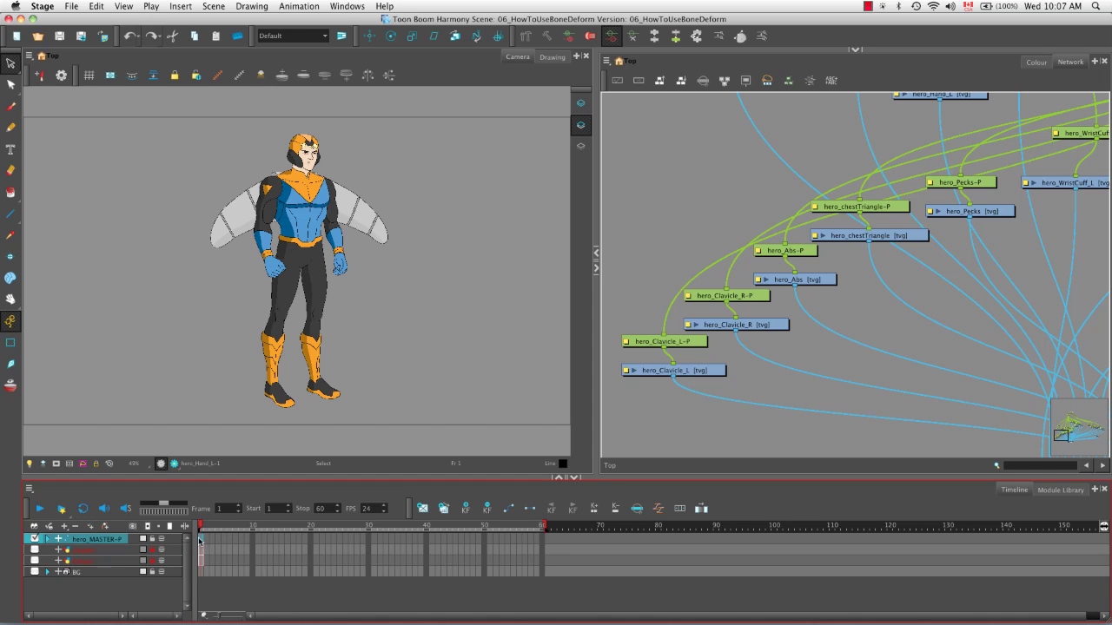
right_click(200, 541)
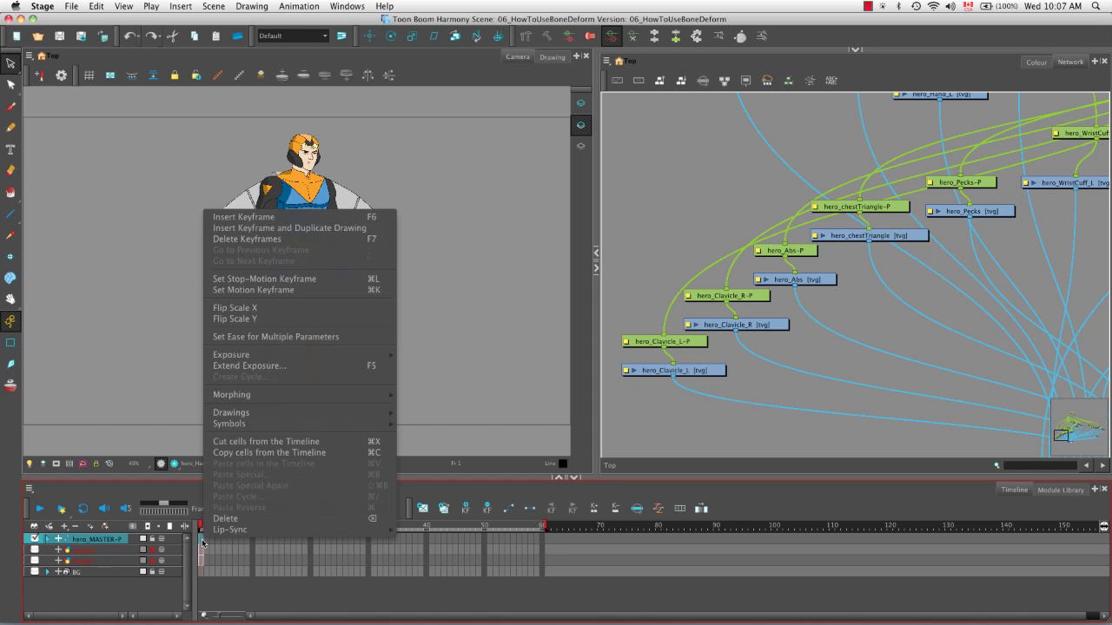
click(347, 365)
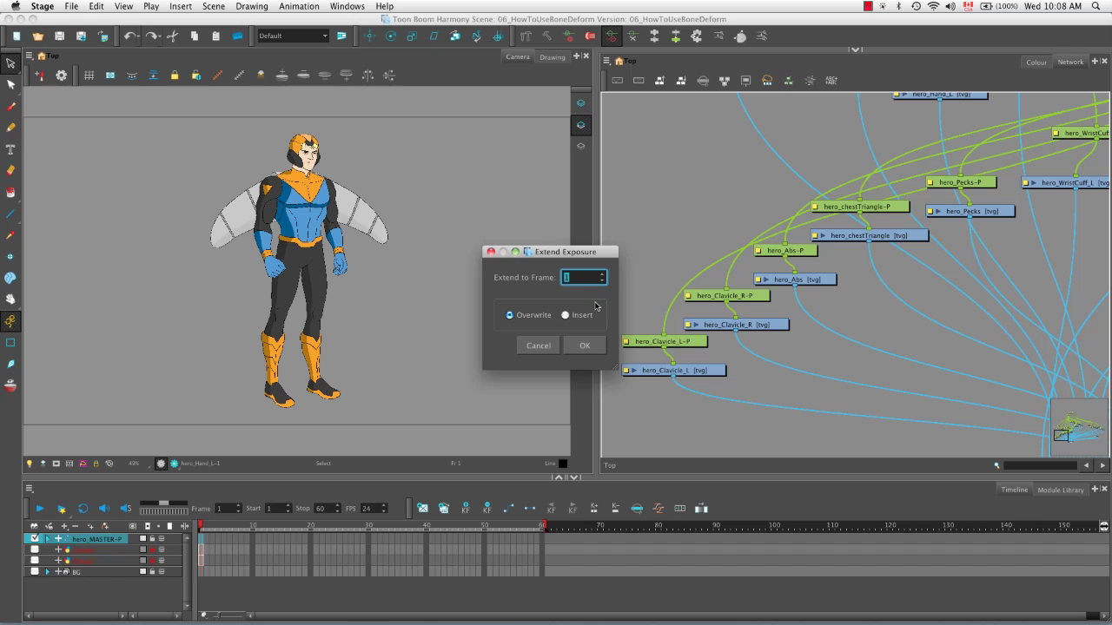
text(60)
click(588, 346)
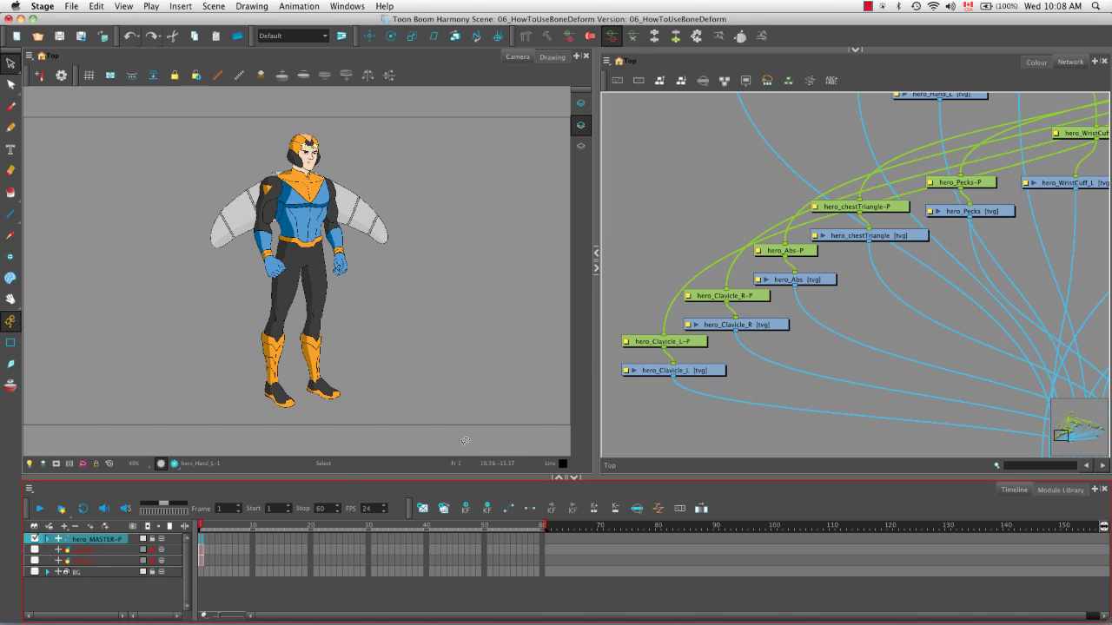
- Expand the hero_MASTER-P layer to check the exposure of its child drawings, and collapse it again
click(49, 540)
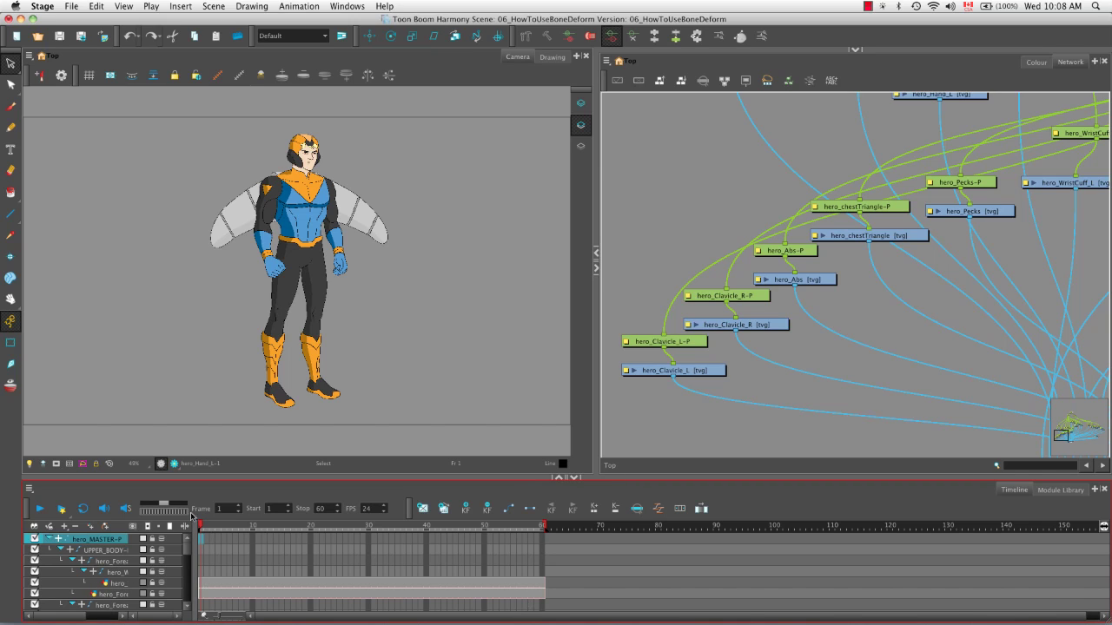
drag(201, 527, 173, 526)
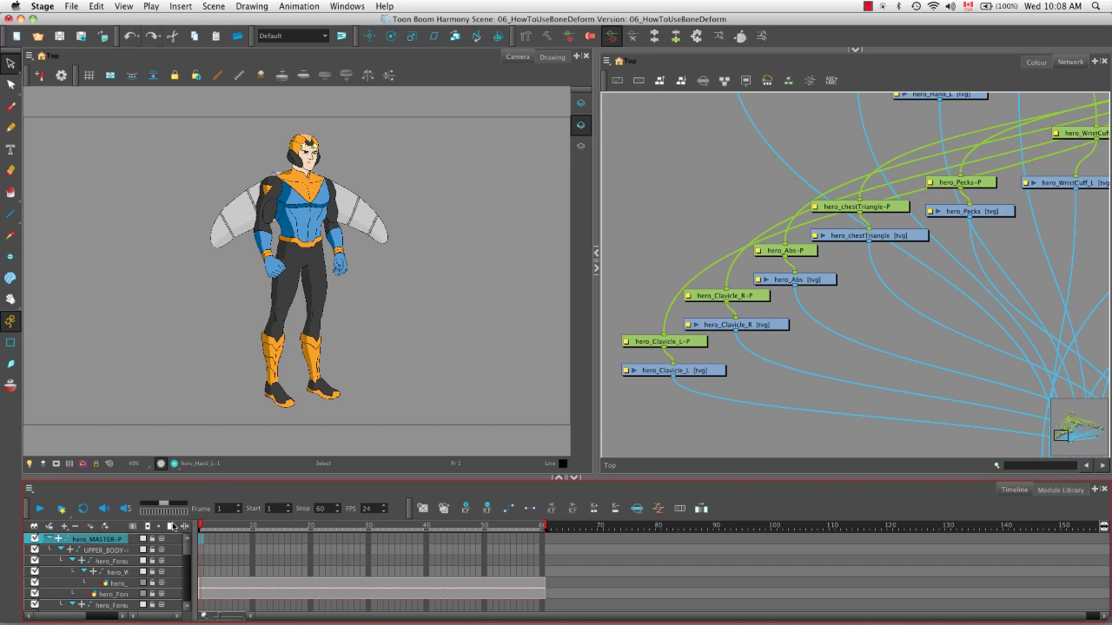
click(49, 539)
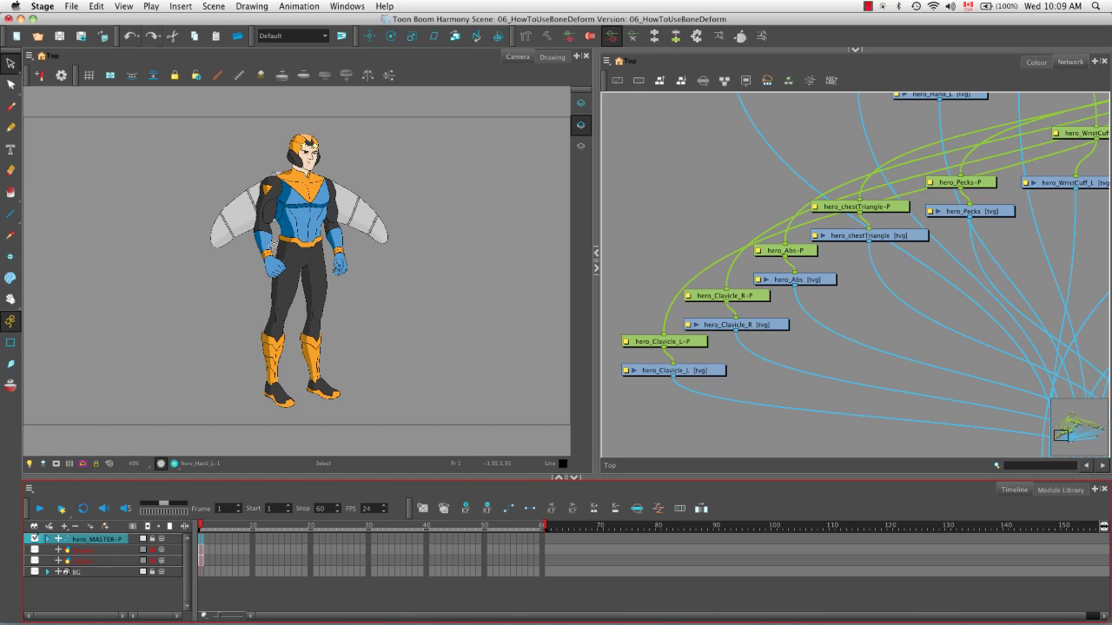
- Examine the hero's upper body and torso details at close range in the Camera view
click(379, 312)
key(2)
key(2)
key(2)
key(2)
key(2)
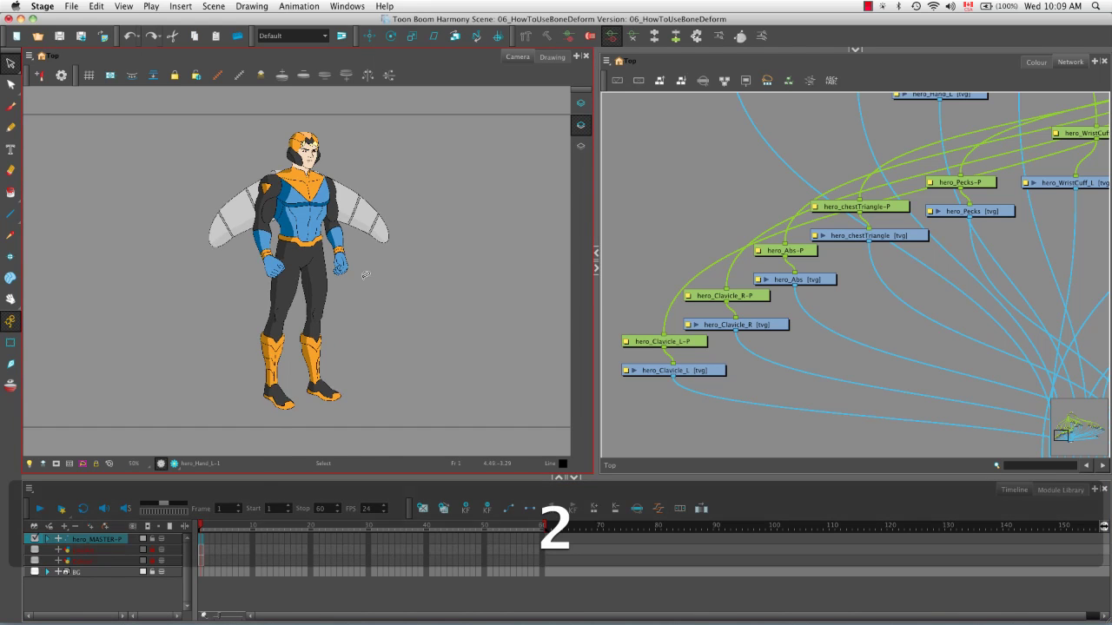
key(space)
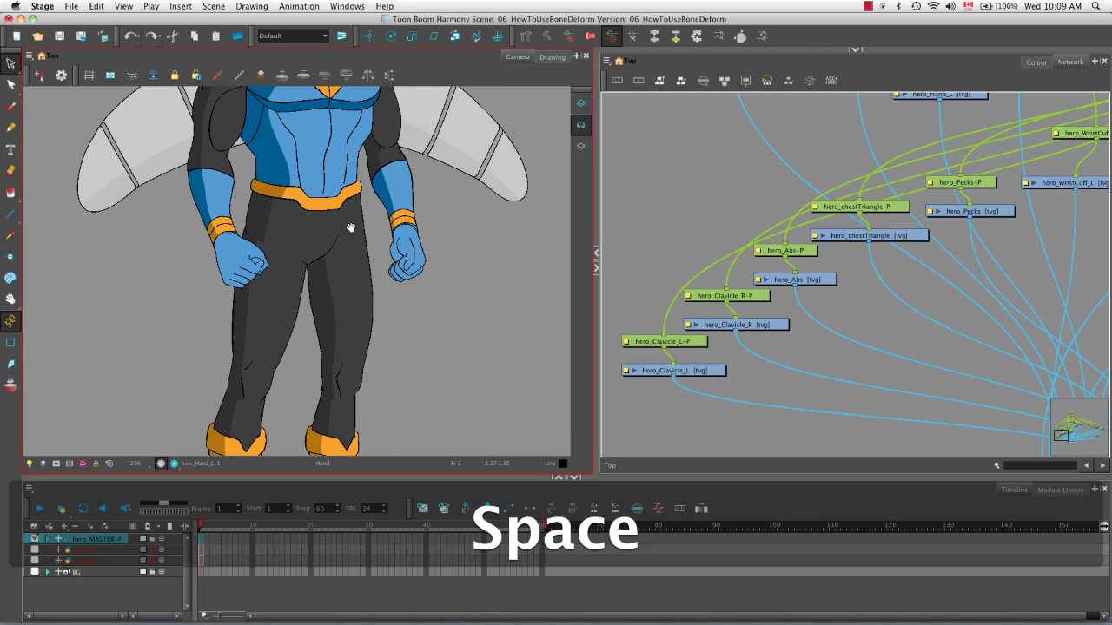
drag(351, 228, 355, 359)
drag(374, 268, 348, 293)
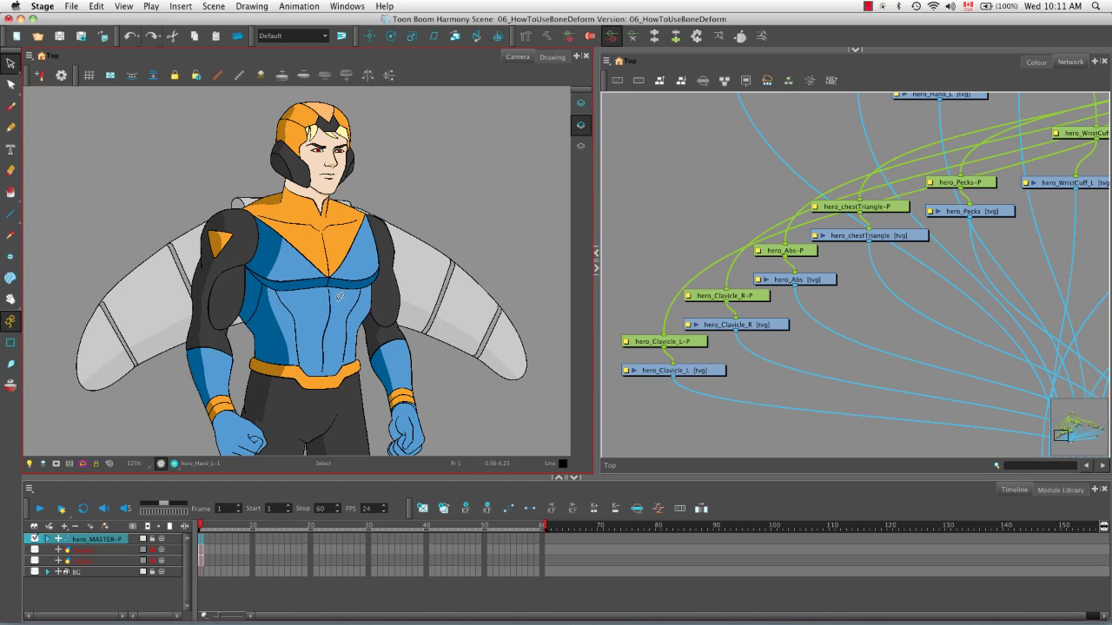
- Inspect the hero_Clavicle_L, hero_Clavicle_R and hero_Abs drawings one at a time in the Drawing view
click(550, 58)
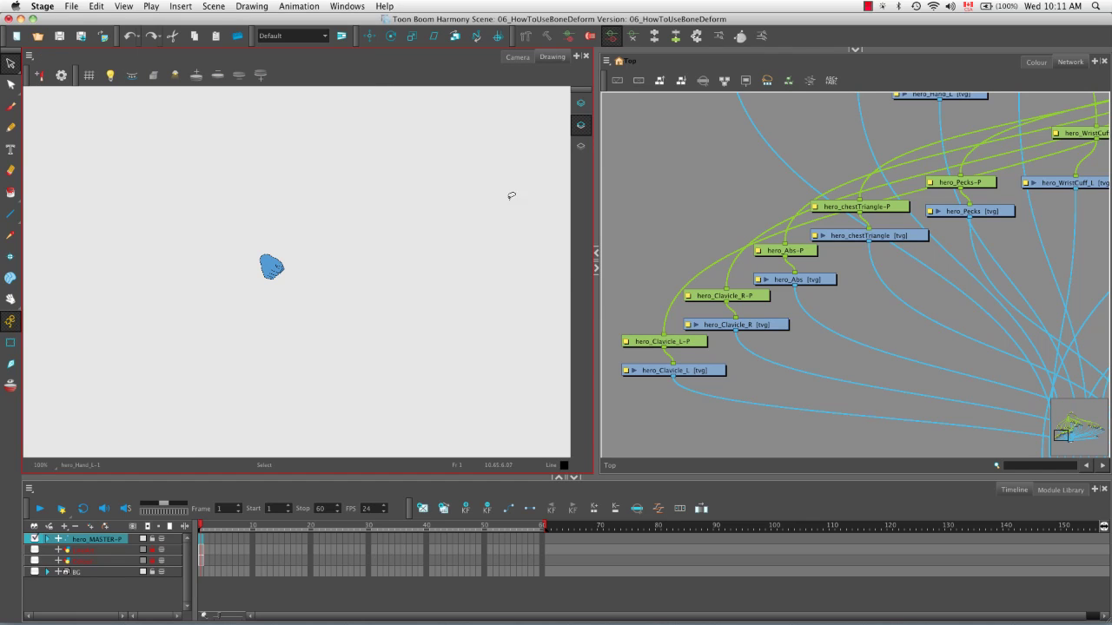
click(700, 372)
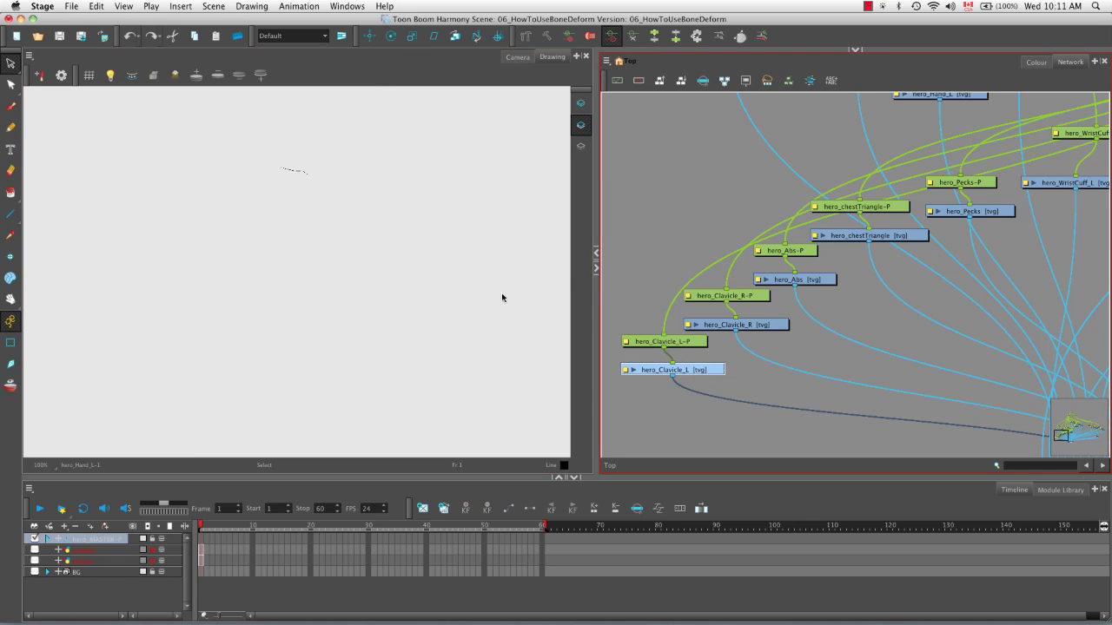
key(2)
key(space)
drag(345, 165, 352, 323)
drag(361, 259, 337, 324)
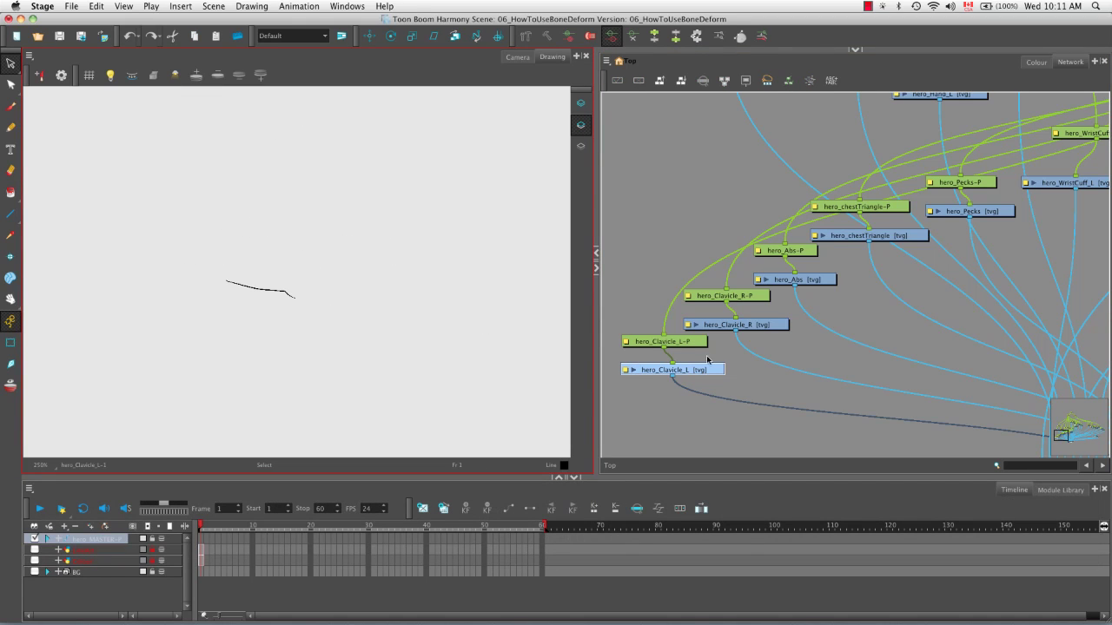
click(751, 325)
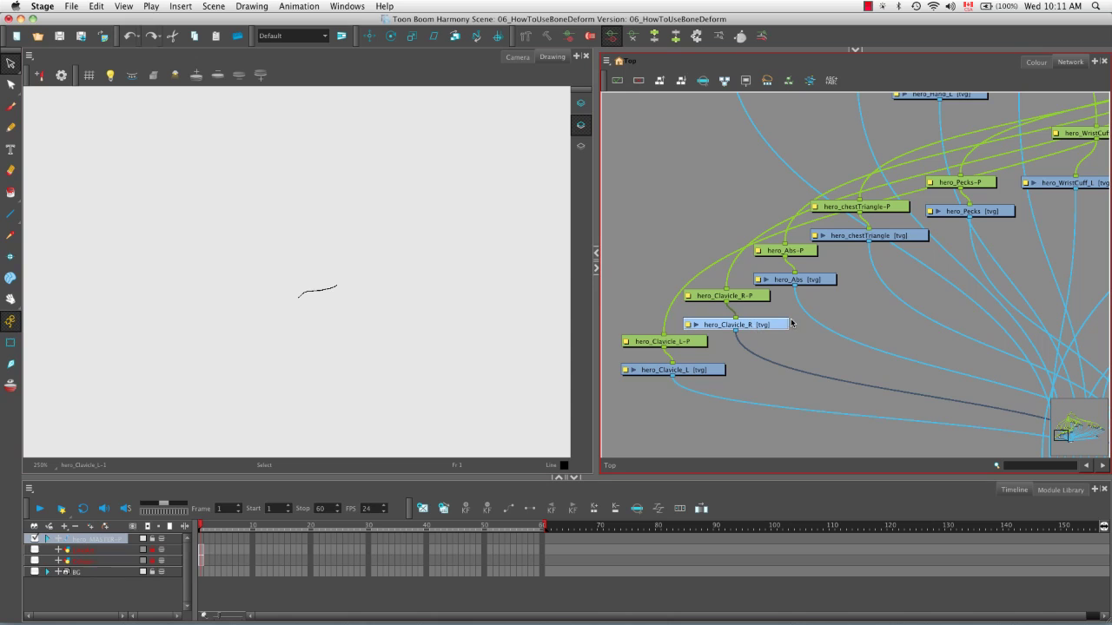
click(795, 279)
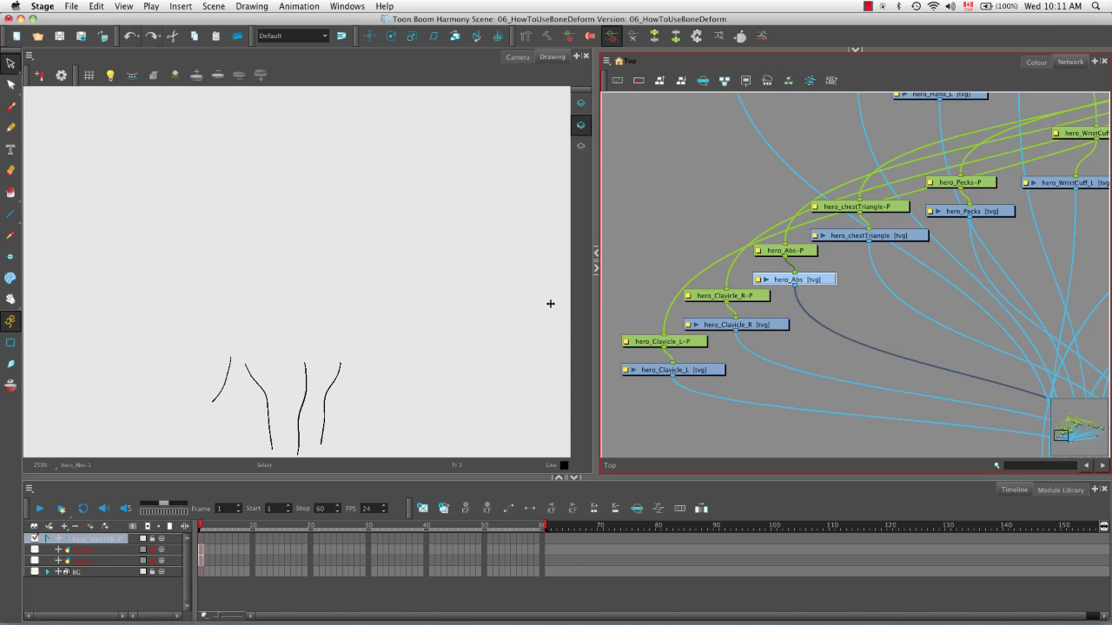
key(space)
drag(416, 303, 408, 279)
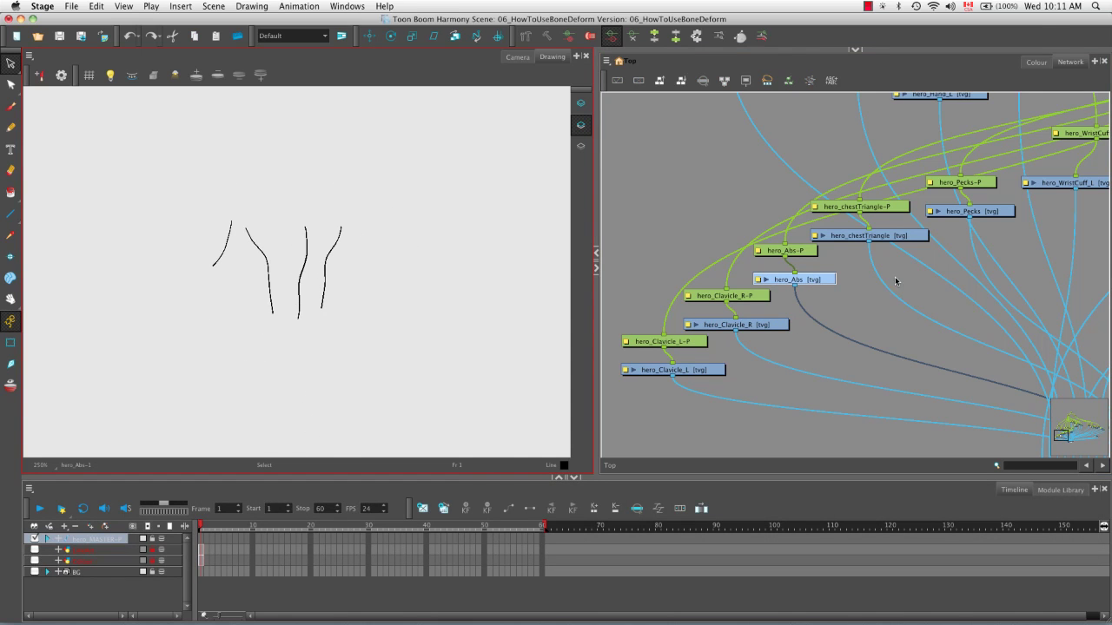
- Inspect the hero_chestTriangle, hero_Pecks, hero_WristCuff_L and hero_LArmTriangle drawings individually
click(895, 236)
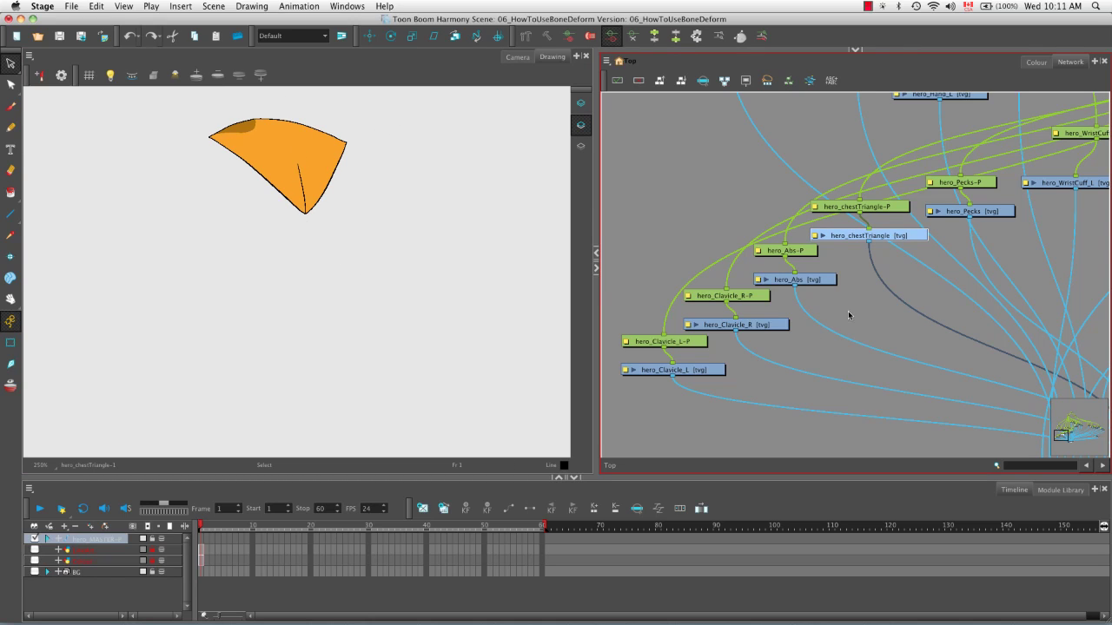
click(958, 212)
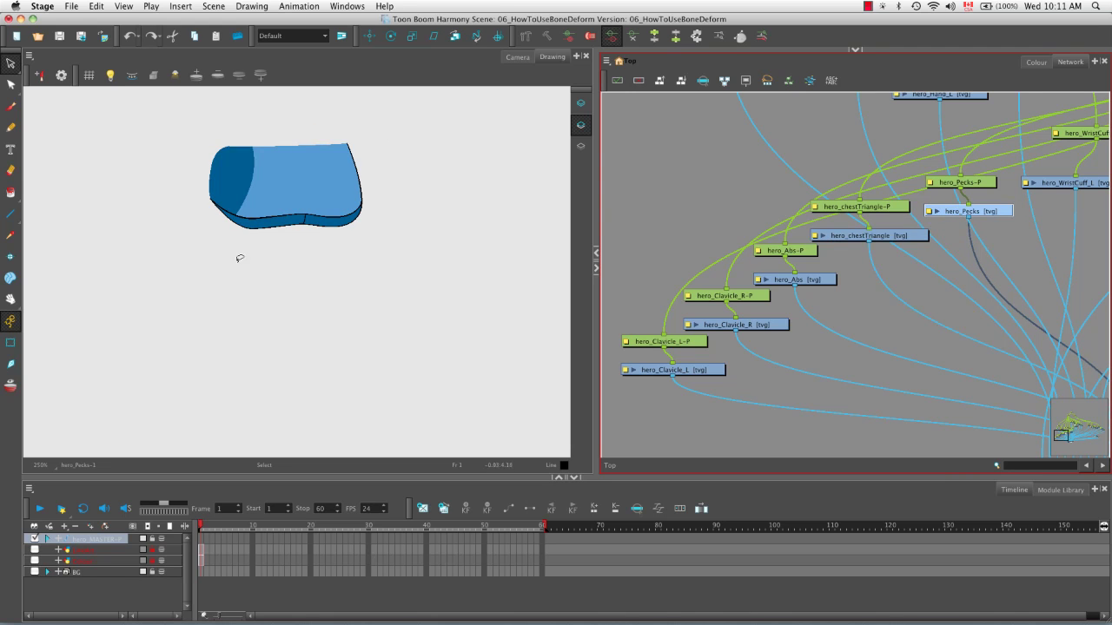
key(space)
drag(1030, 224, 863, 259)
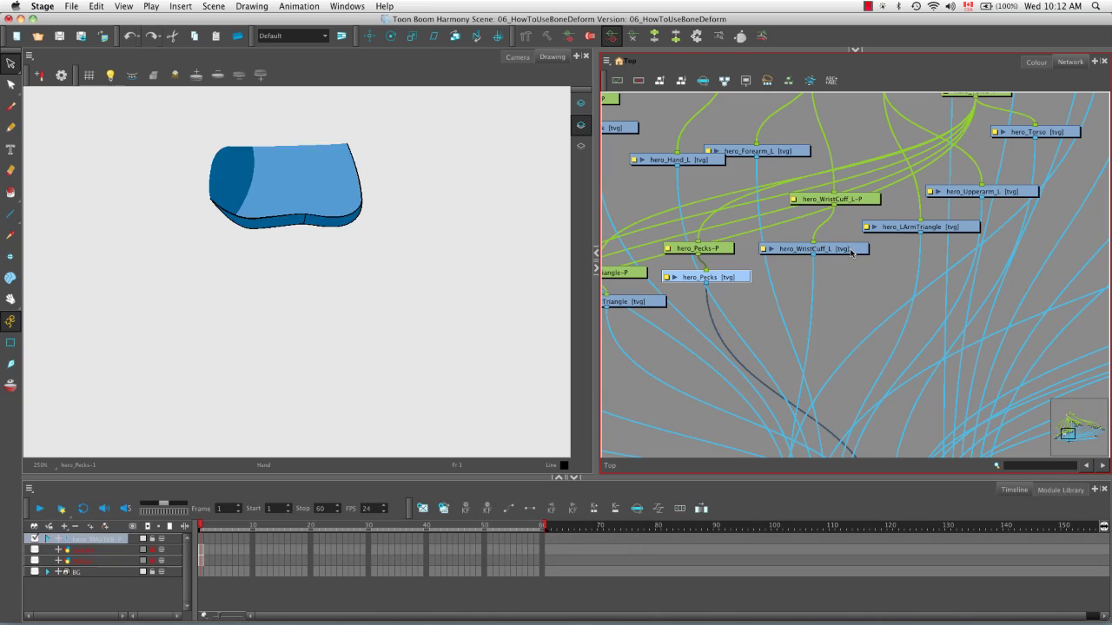
click(851, 251)
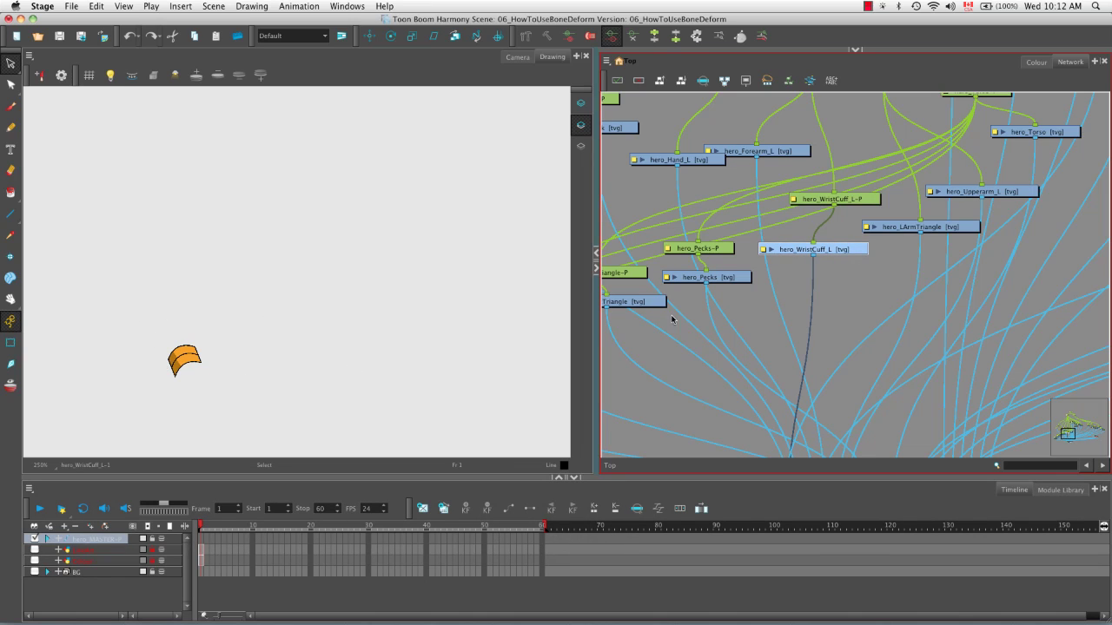
click(954, 231)
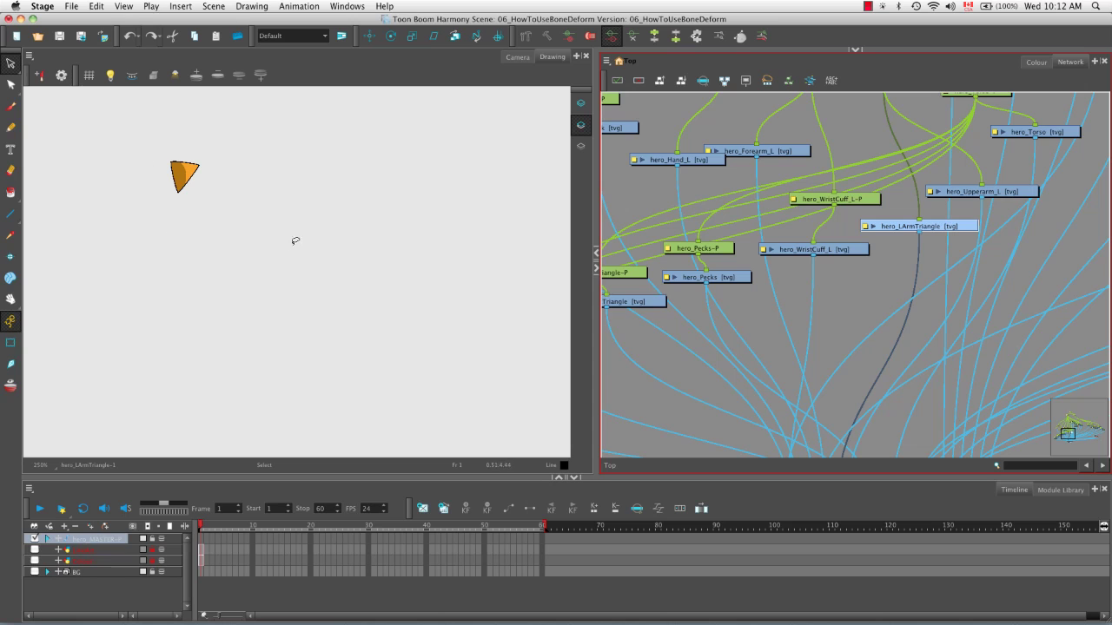
- Show the invisible strokes around the hero_Abs lines in the Drawing view, and select the middle abs line in the Camera view
click(520, 60)
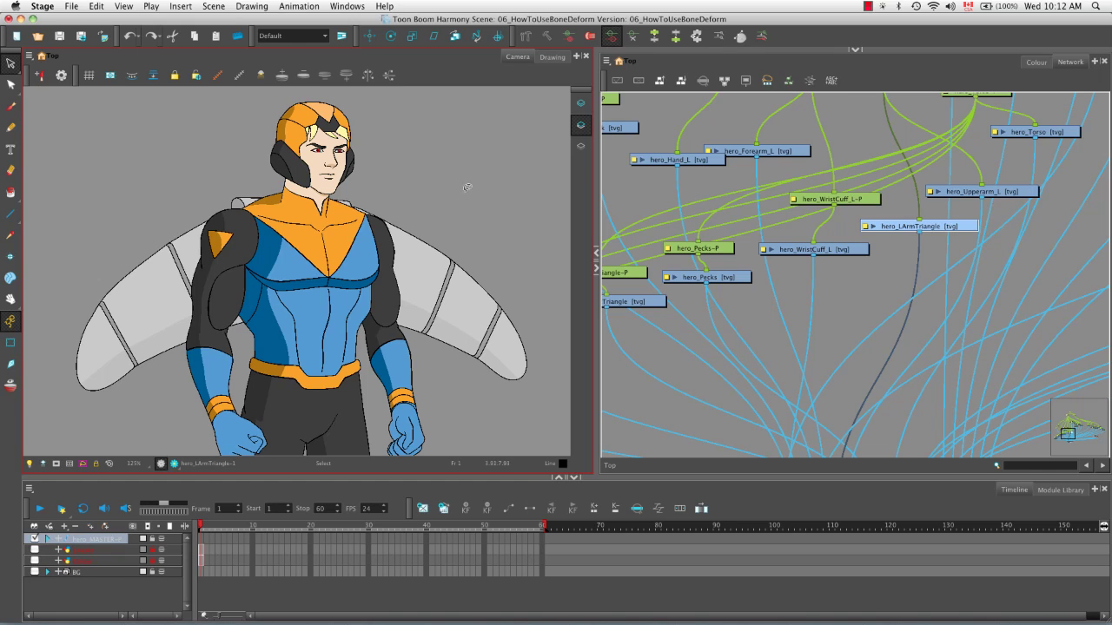
click(668, 368)
key(space)
drag(645, 352, 930, 252)
drag(837, 257, 780, 276)
click(776, 276)
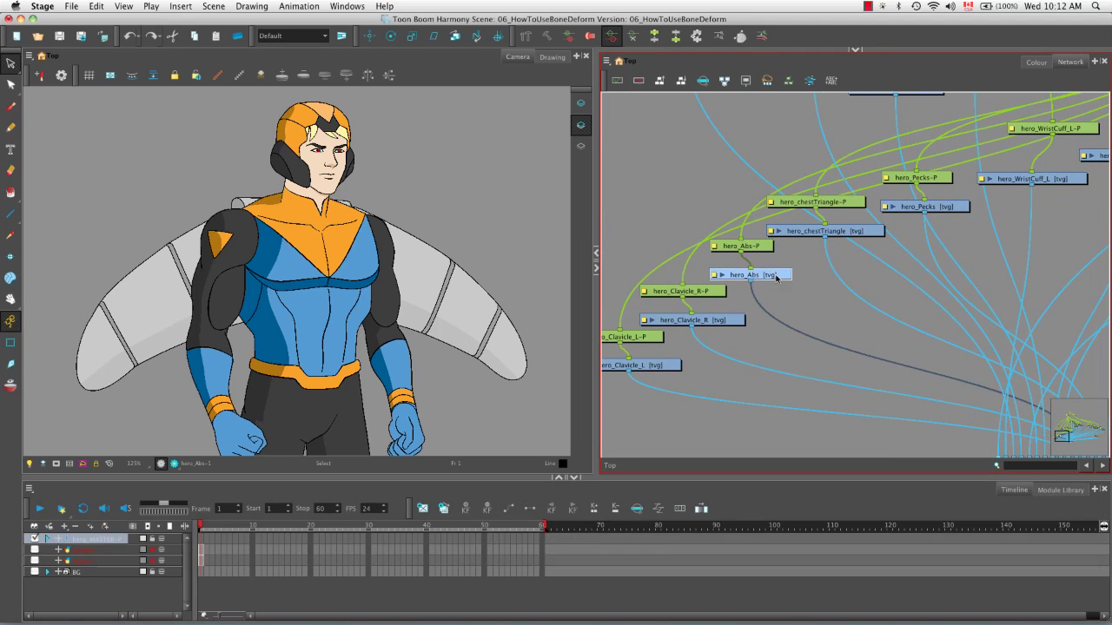
click(552, 57)
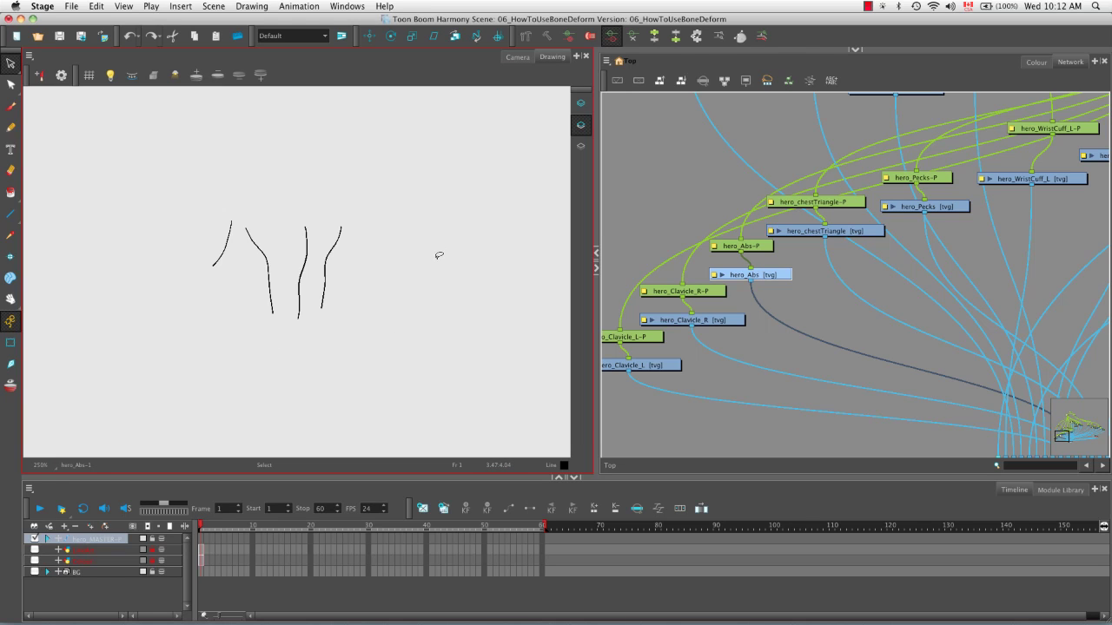
key(k)
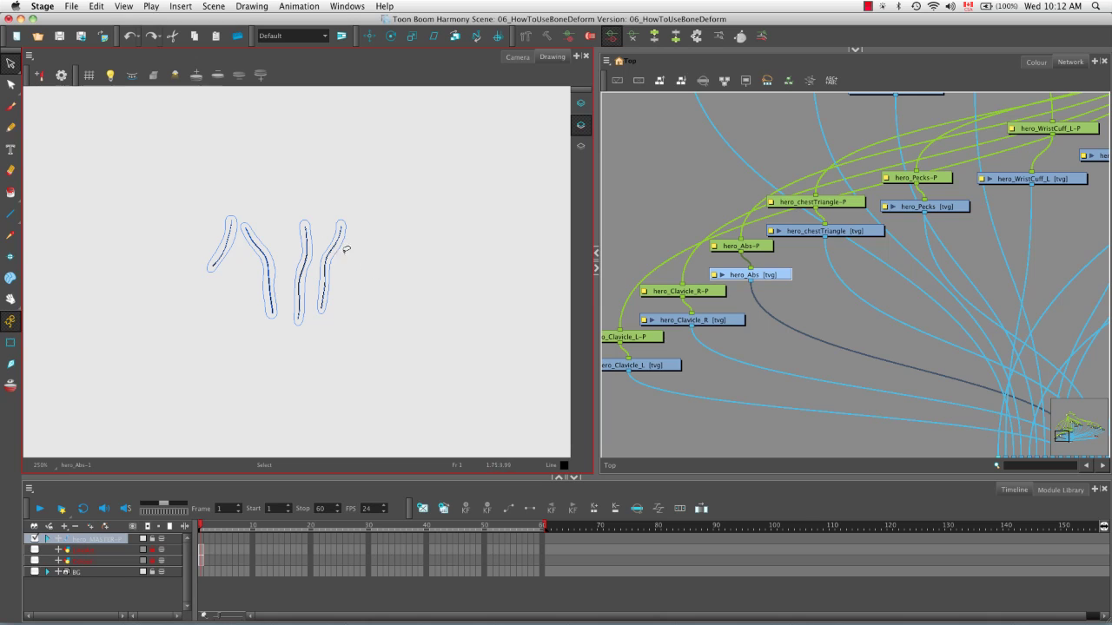
click(518, 58)
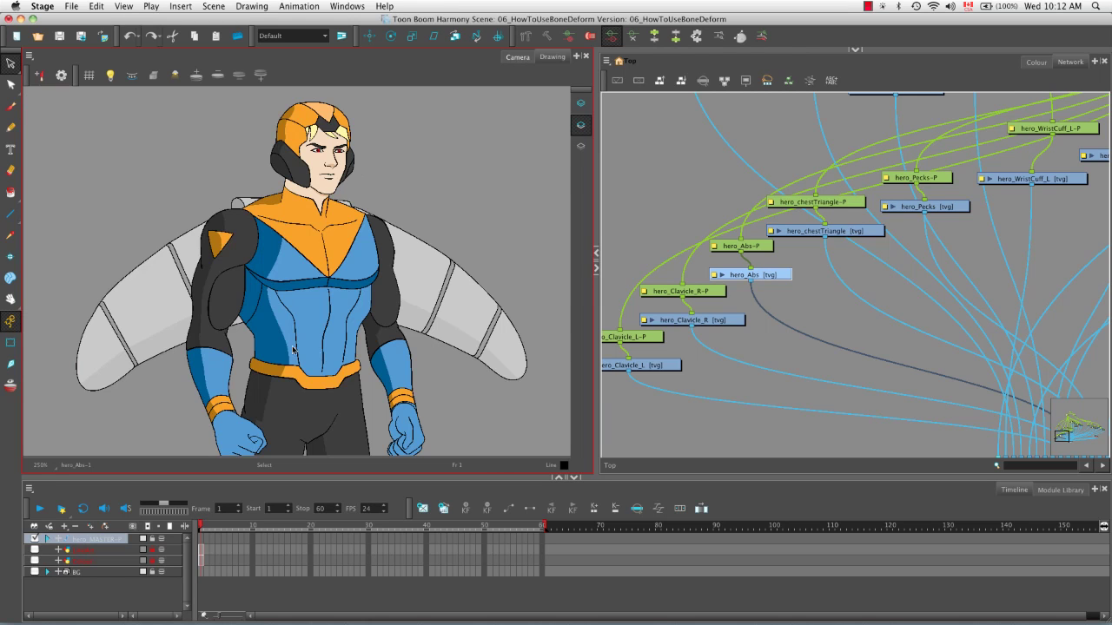
click(325, 326)
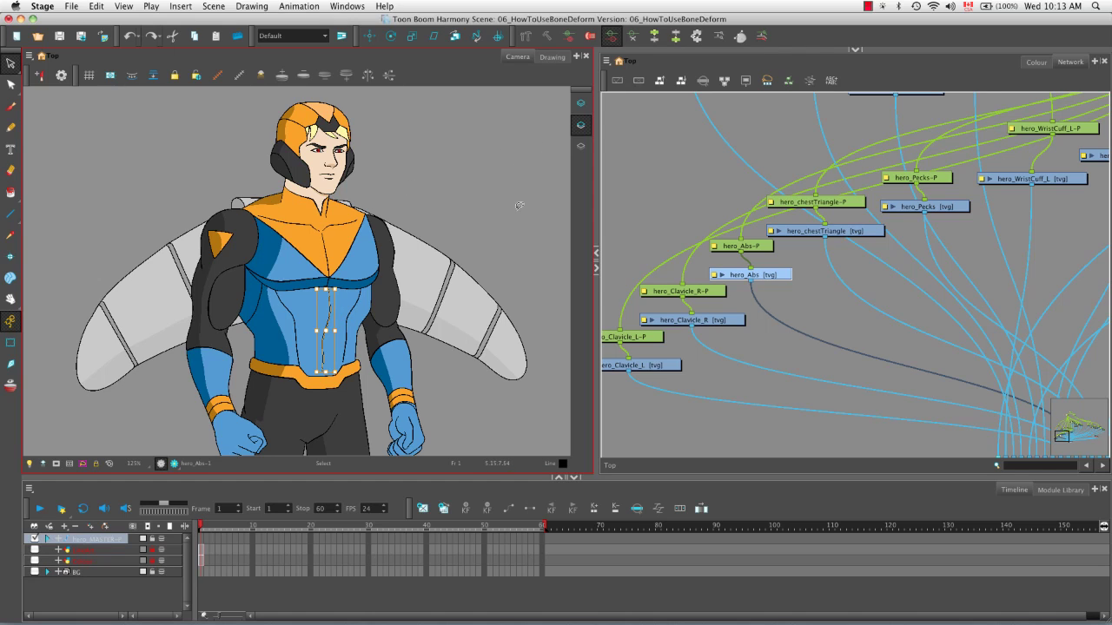
- Open the hero_Clavicle_L drawing in the Drawing view for editing
click(647, 366)
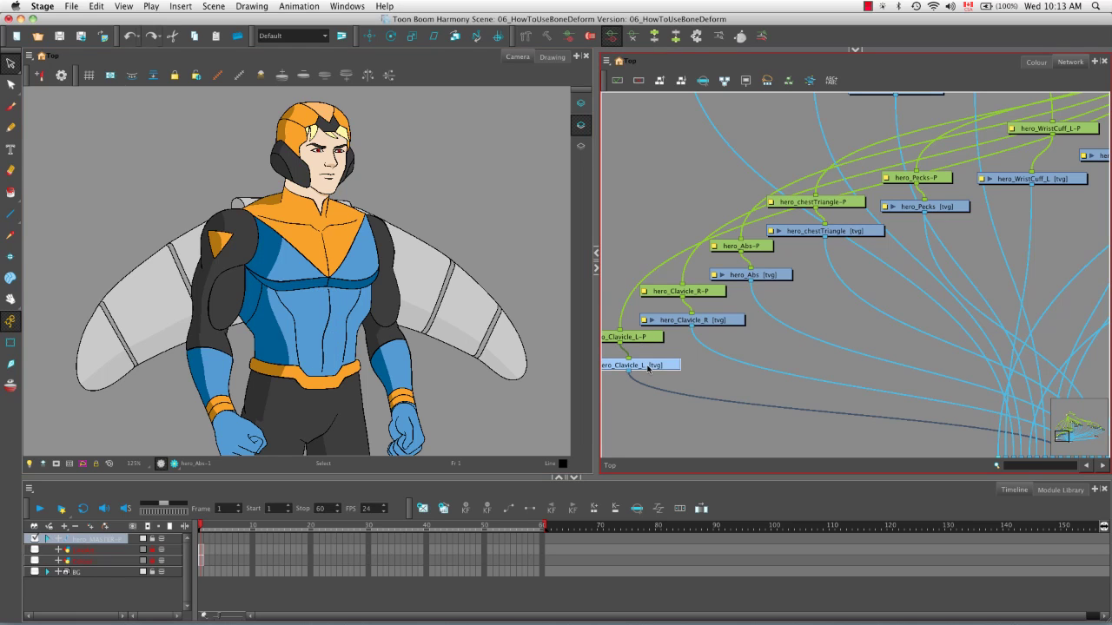
click(547, 59)
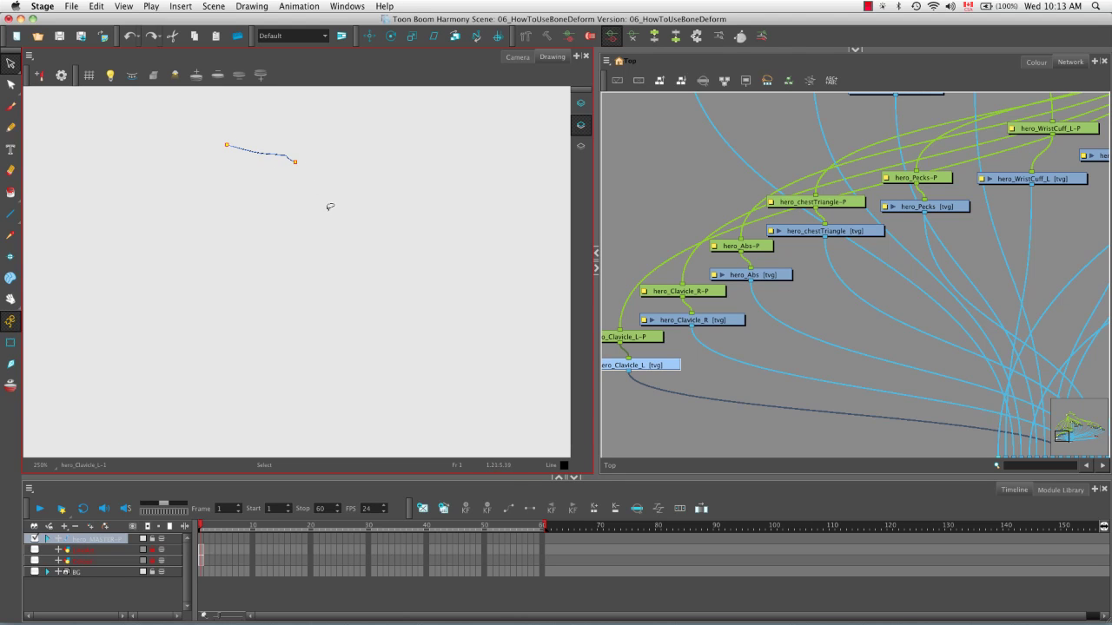
key(space)
mouse_move(338, 206)
mouse_down()
mouse_move(353, 286)
mouse_move(373, 298)
mouse_up()
- Select the Ghost colour in Superhero_palette and check its alpha value in the colour picker
click(1034, 62)
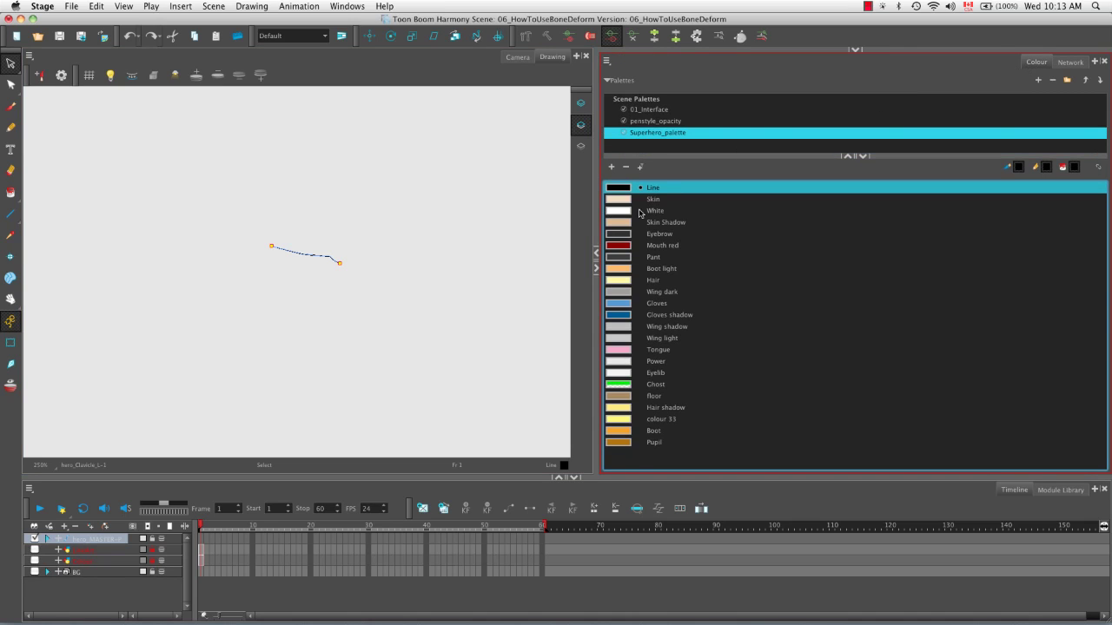
click(619, 385)
double_click(624, 389)
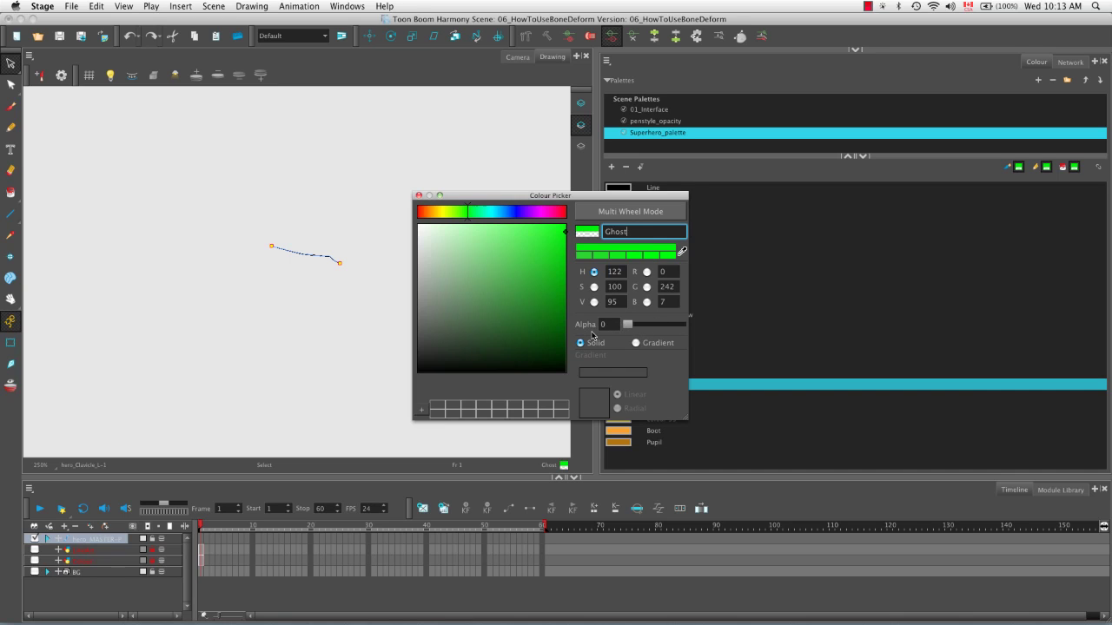
click(419, 195)
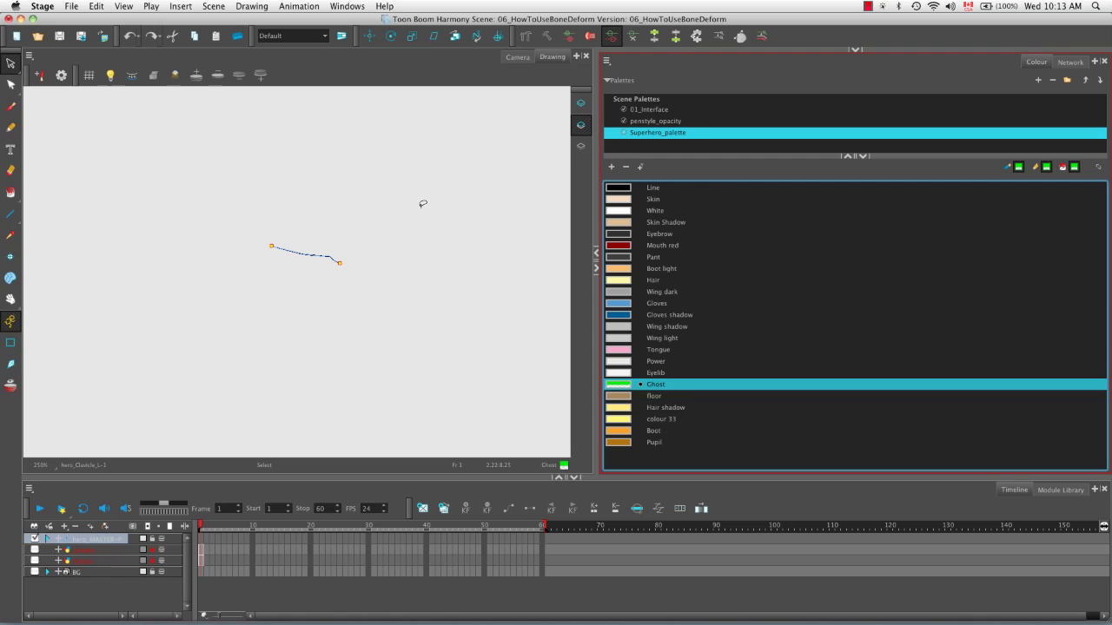
- Set the brush to the Brush 3 preset at maximum size 30 and paint a Ghost stroke covering the left clavicle line
key(alt+b)
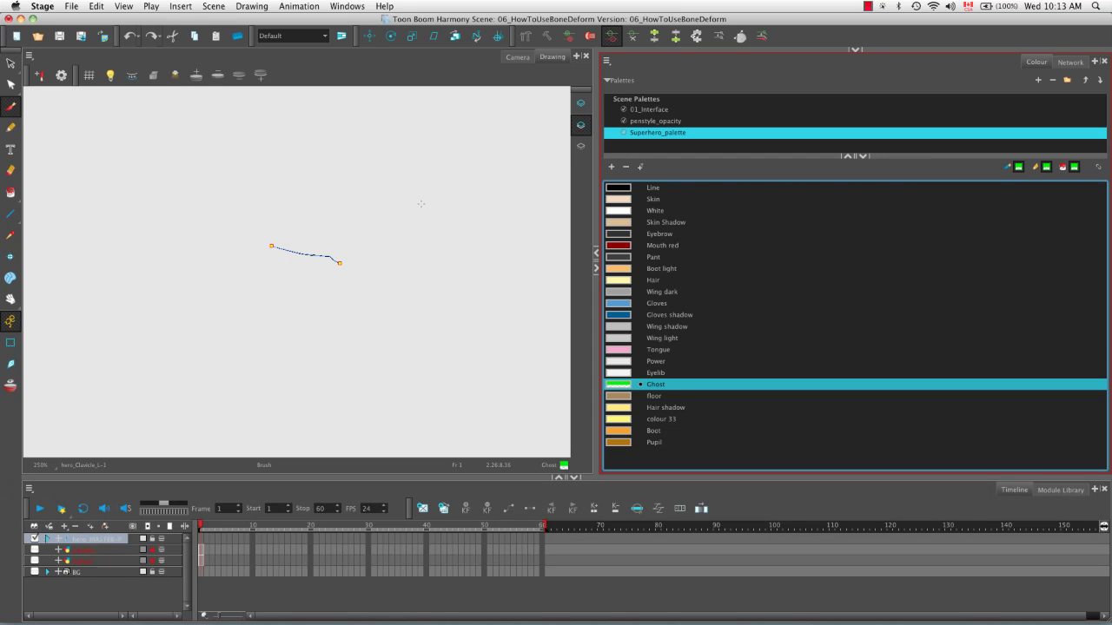
click(856, 49)
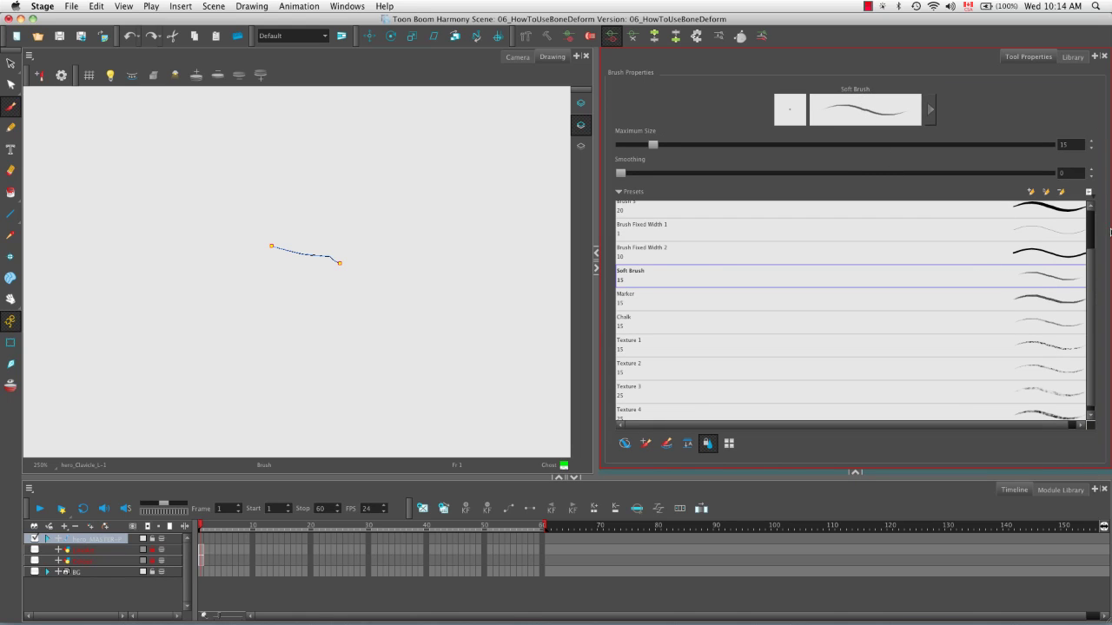
click(1064, 209)
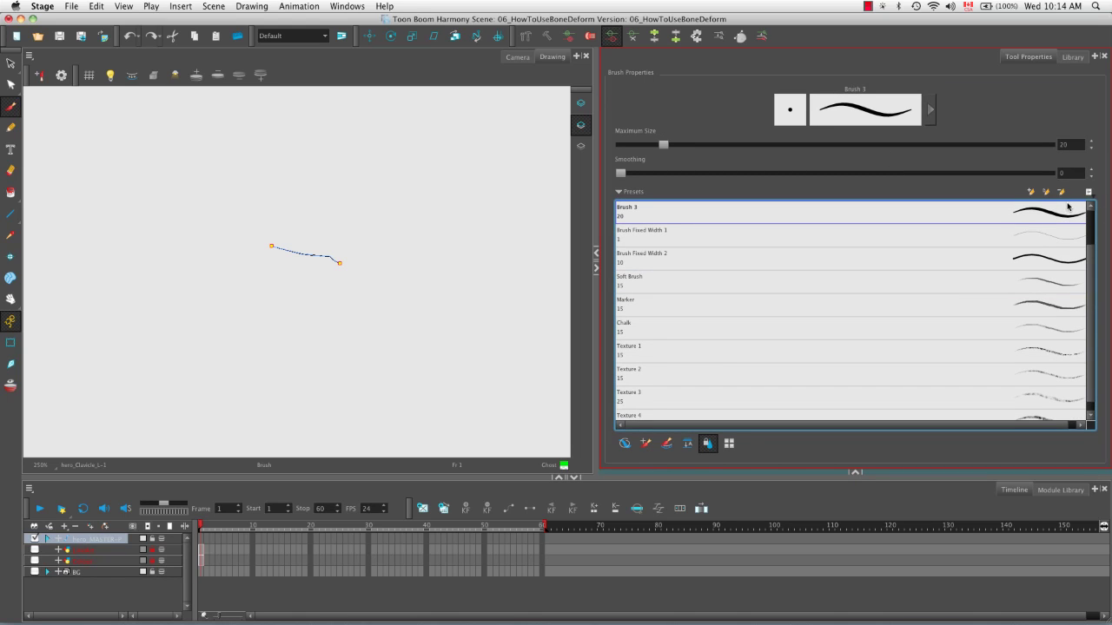
click(1076, 145)
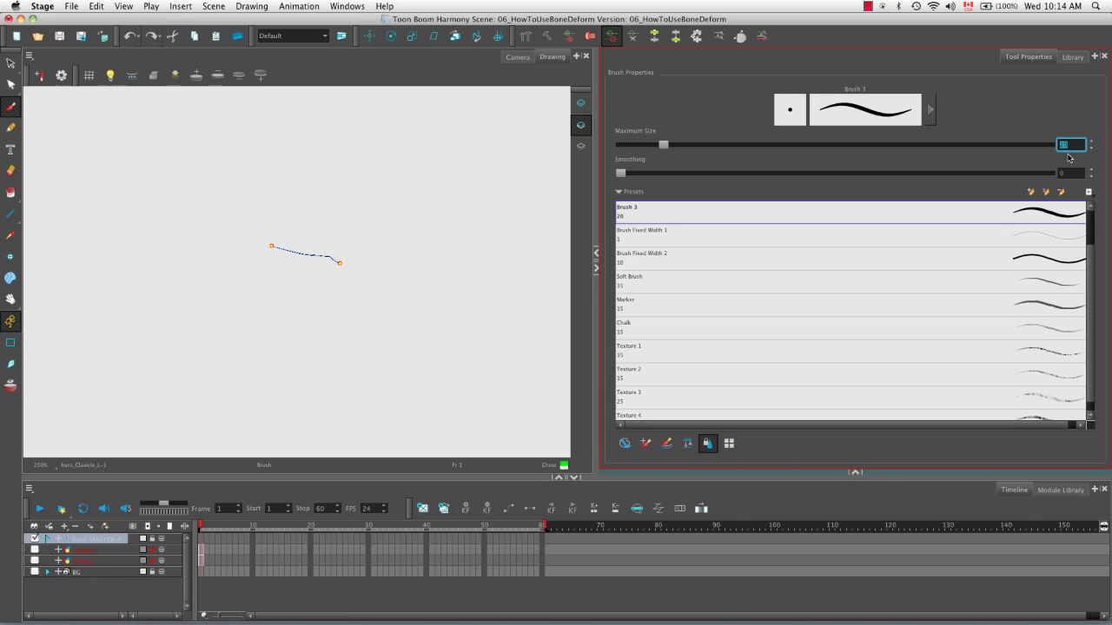
text(30)
key(Return)
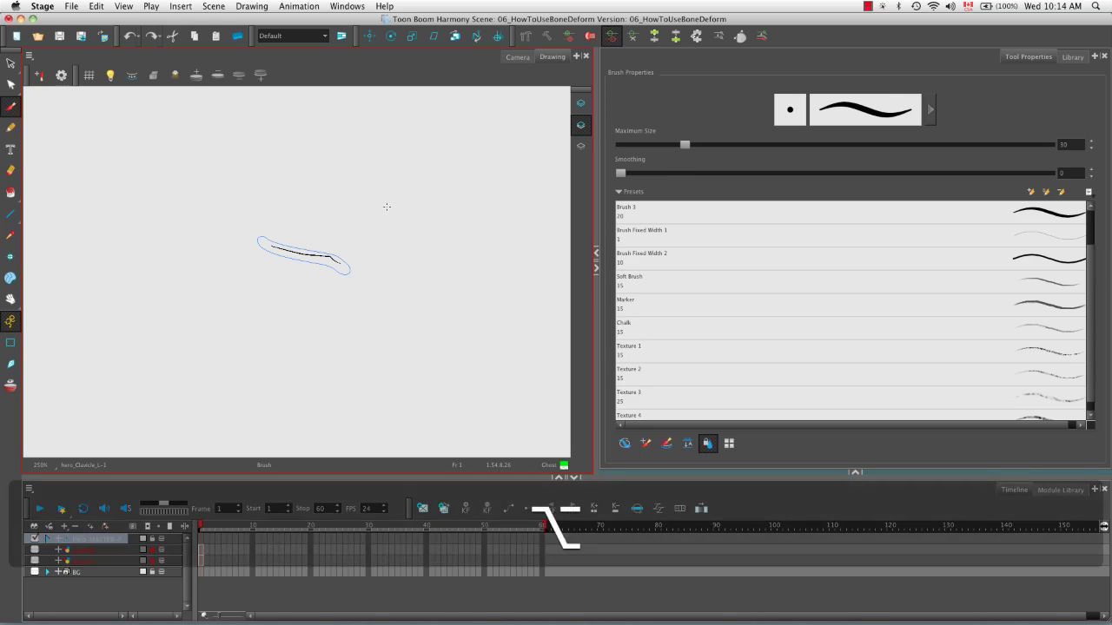
- Send the Ghost stroke to the back of the hero_Clavicle_L drawing, behind the black line, and clear the selection
key(alt+s)
mouse_move(367, 232)
mouse_down()
mouse_move(346, 280)
mouse_move(362, 286)
mouse_up()
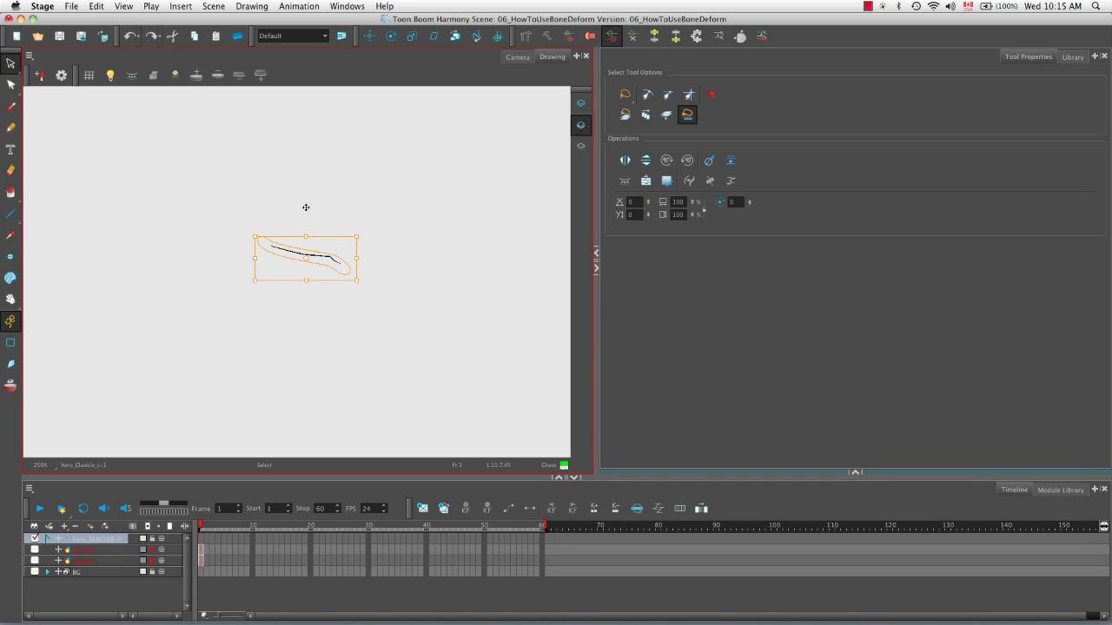
click(254, 7)
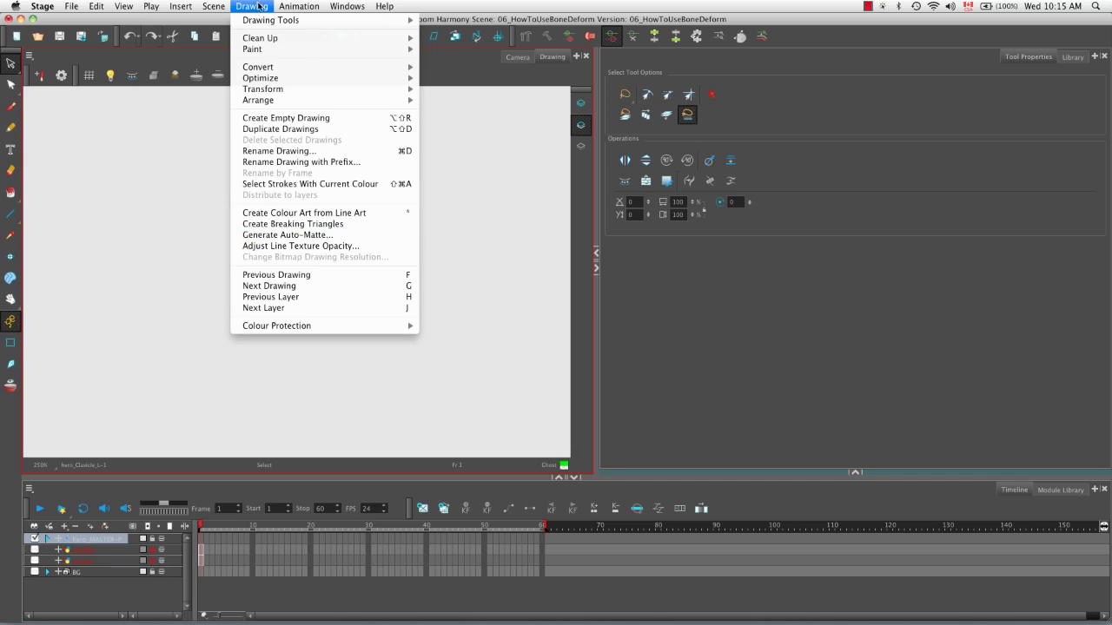
mouse_move(352, 101)
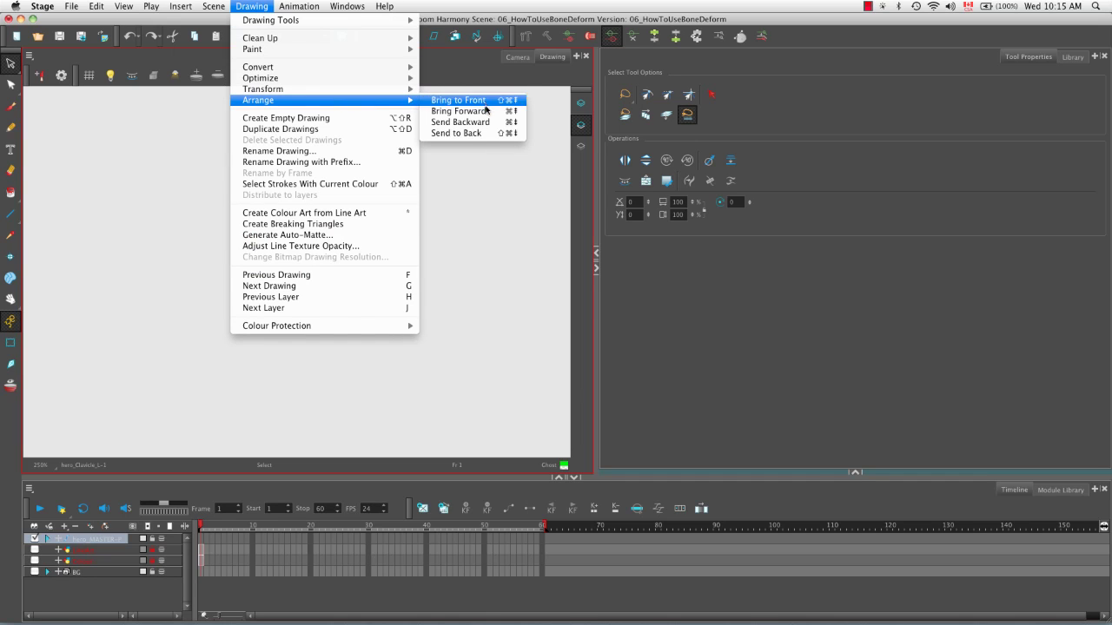
click(488, 134)
click(406, 180)
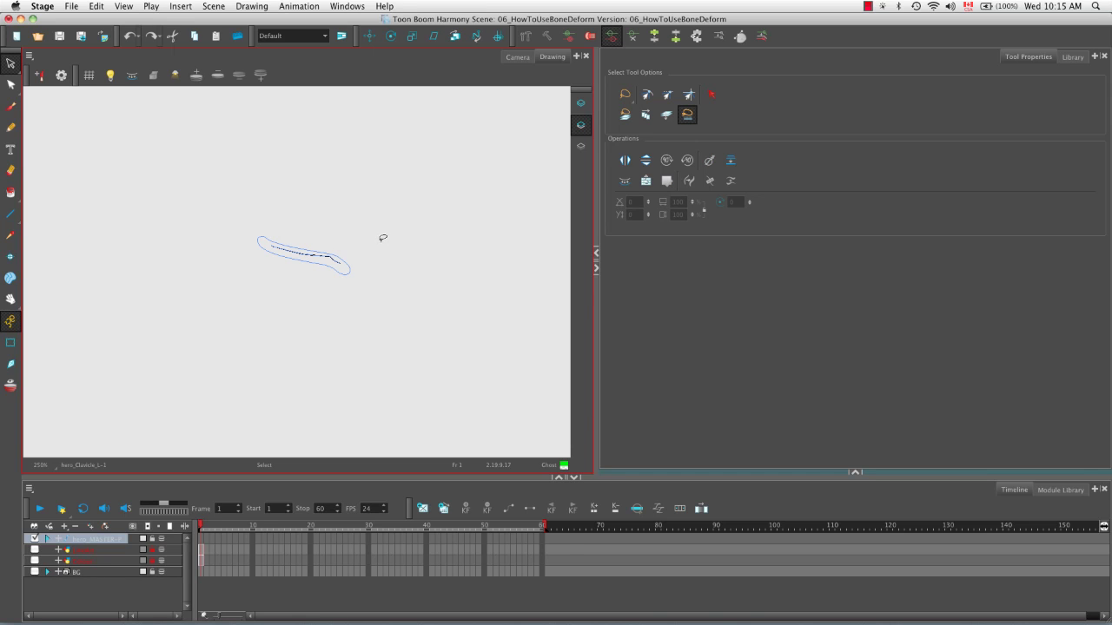
key(2)
key(2)
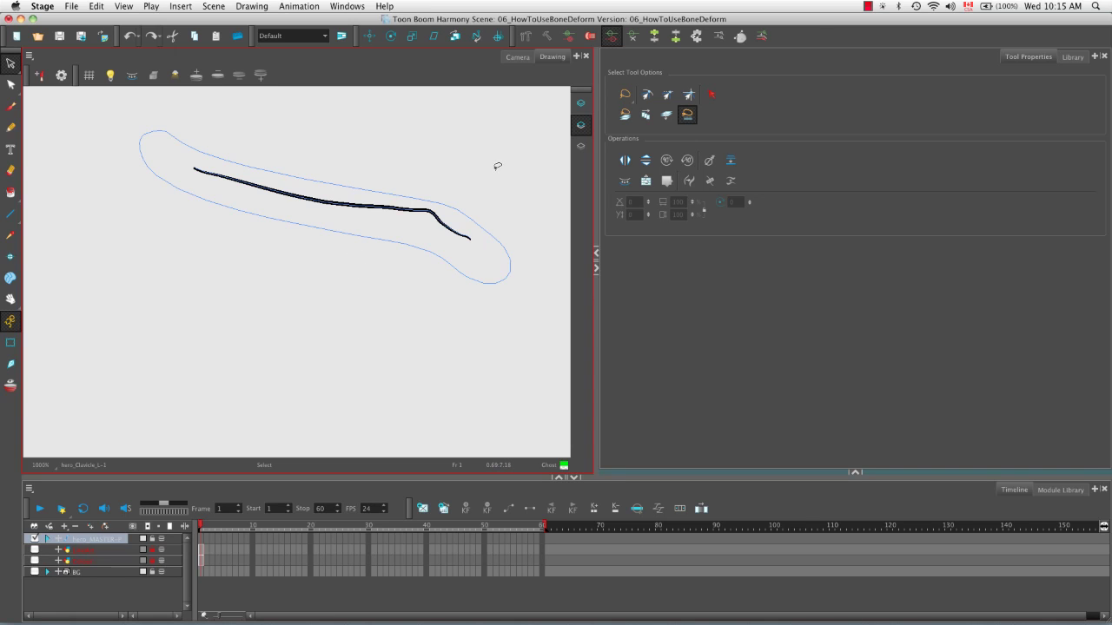
- Open the hero_Clavicle_R drawing from the Network view and paint a Ghost brush stroke covering its line
click(856, 473)
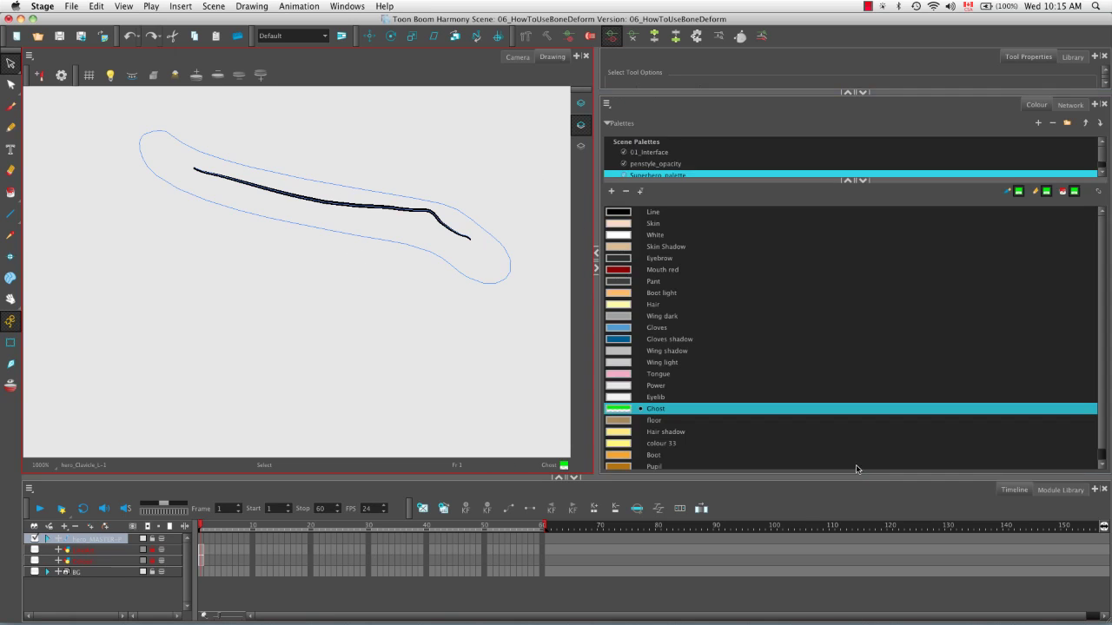
click(1070, 105)
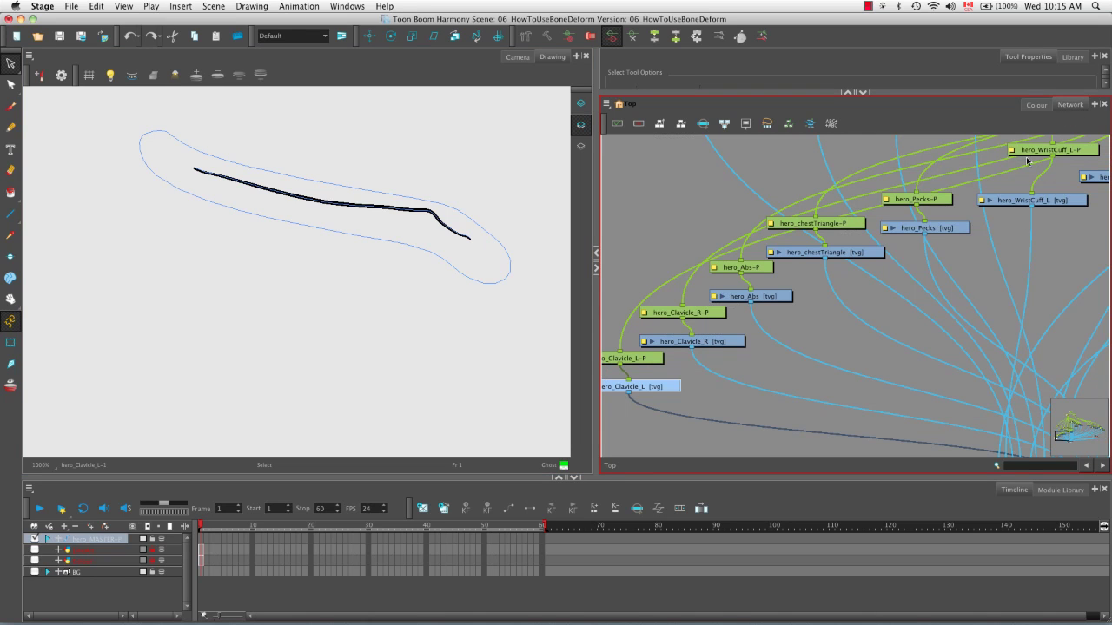
click(715, 342)
key(space)
drag(466, 280, 401, 302)
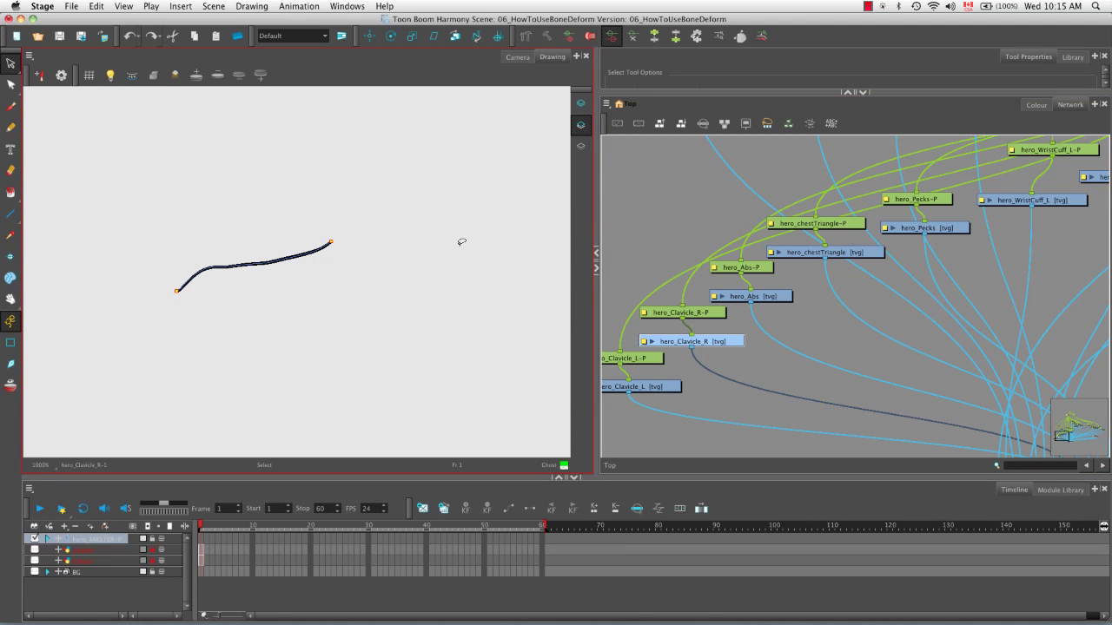
key(alt+b)
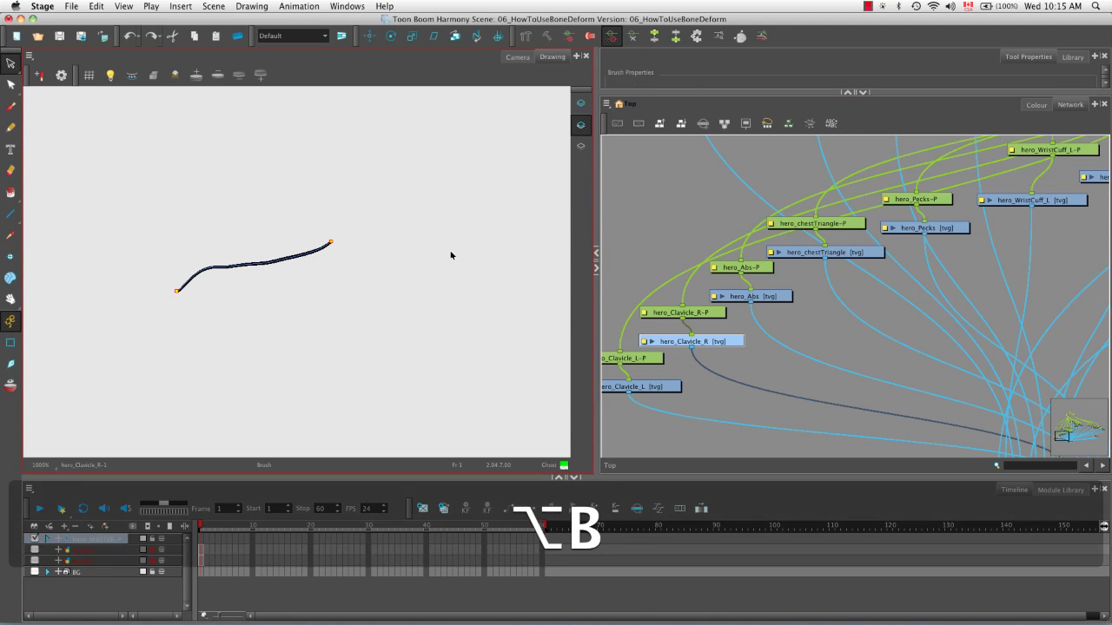
mouse_move(176, 291)
mouse_down()
mouse_move(197, 270)
mouse_move(331, 241)
mouse_up()
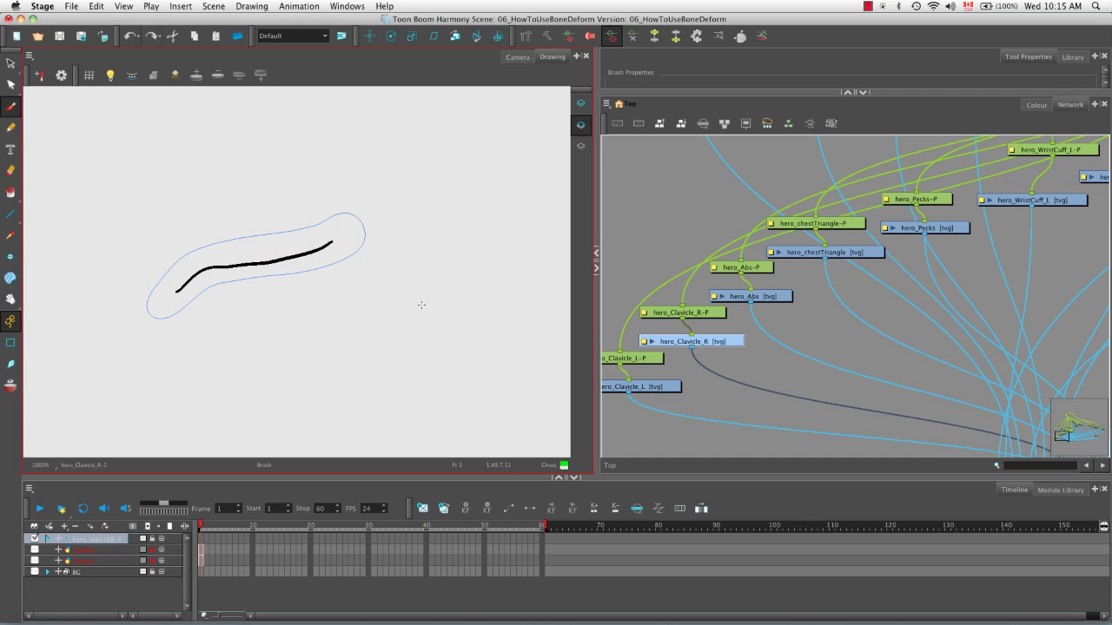
- Send the Ghost stroke behind the black line in the hero_Clavicle_R drawing
key(alt+s)
click(351, 225)
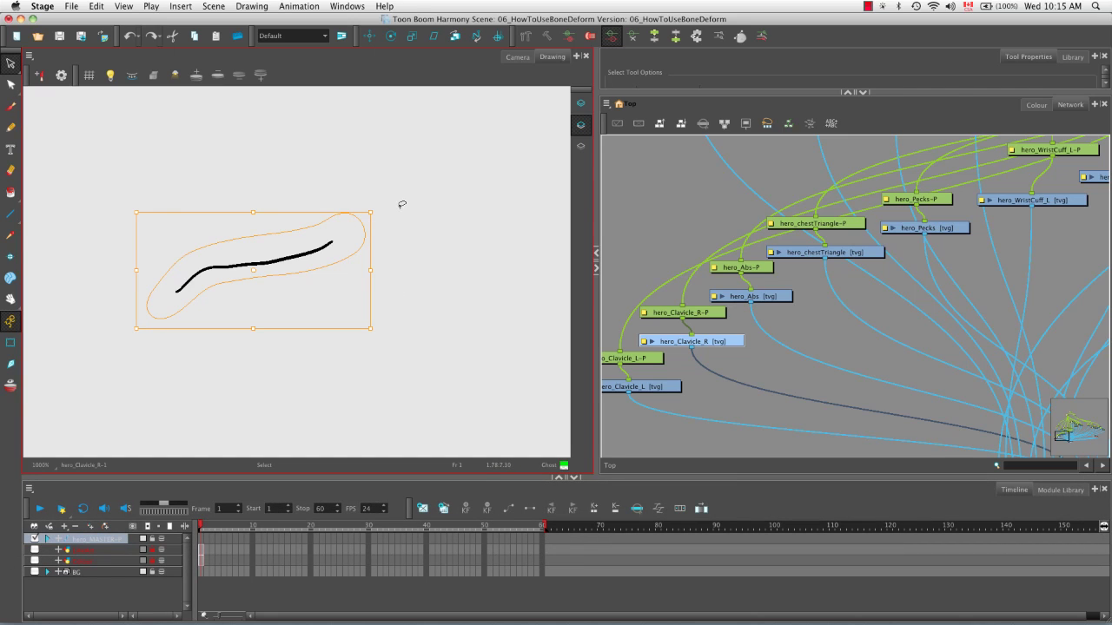
click(257, 6)
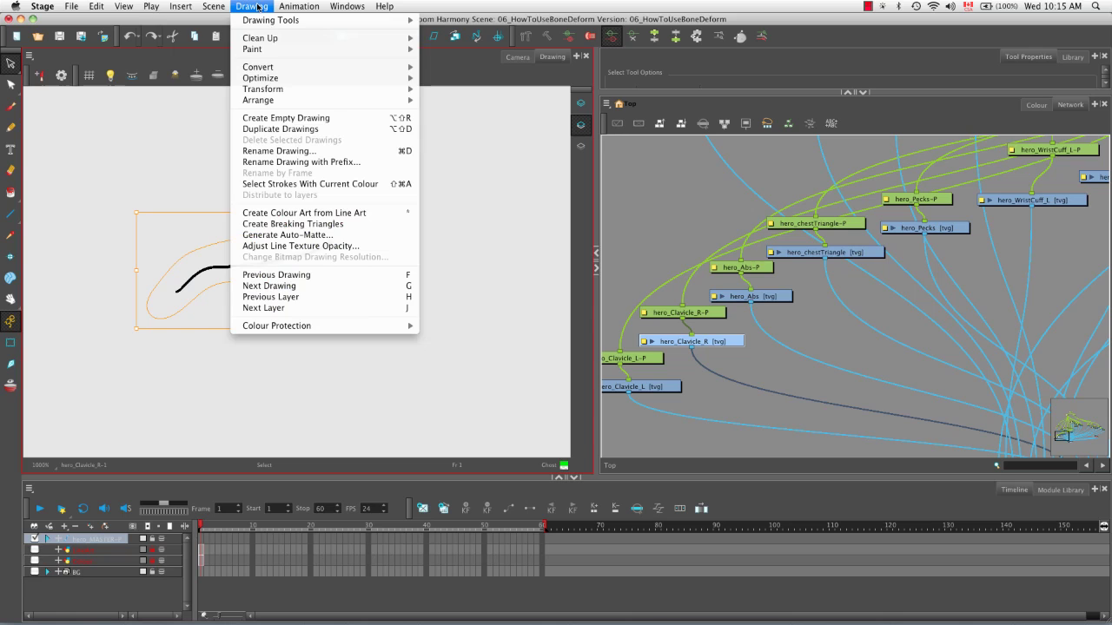
mouse_move(259, 100)
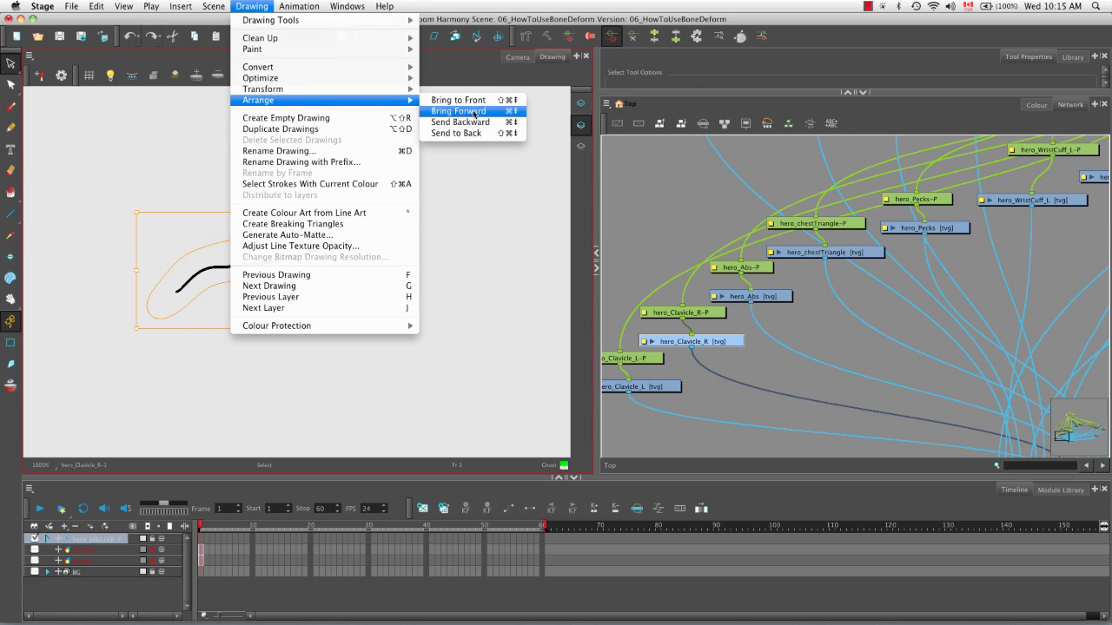
click(490, 134)
click(483, 135)
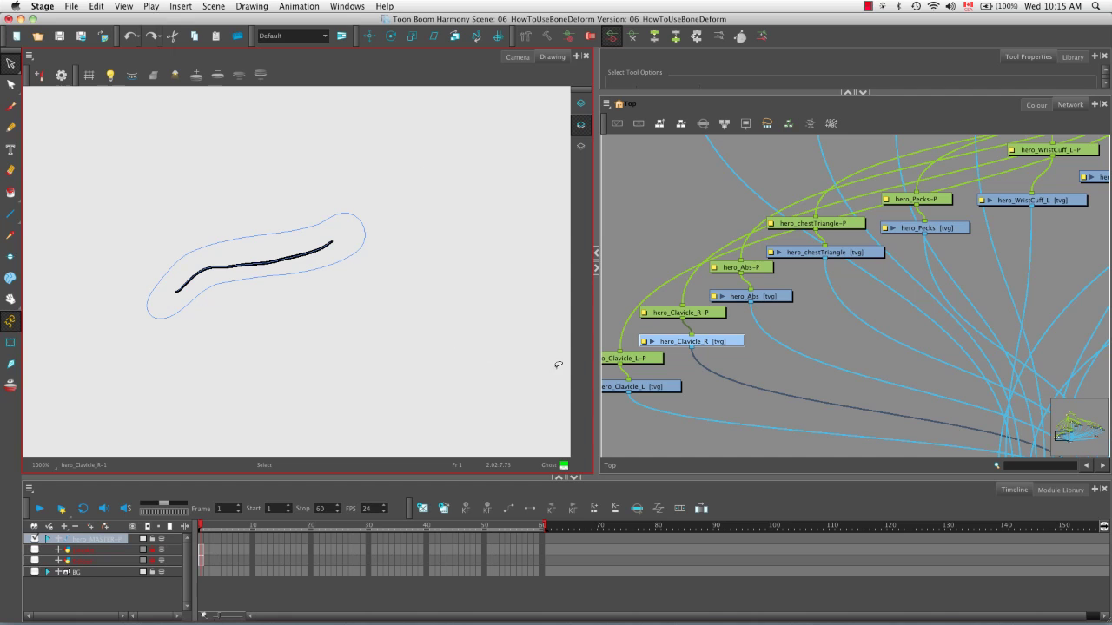
- Examine the invisible strokes around all the lines in the hero_Abs drawing
click(778, 297)
key(space)
drag(295, 349, 407, 191)
drag(357, 302, 387, 162)
mouse_move(360, 289)
mouse_down()
mouse_move(375, 209)
mouse_move(409, 212)
mouse_up()
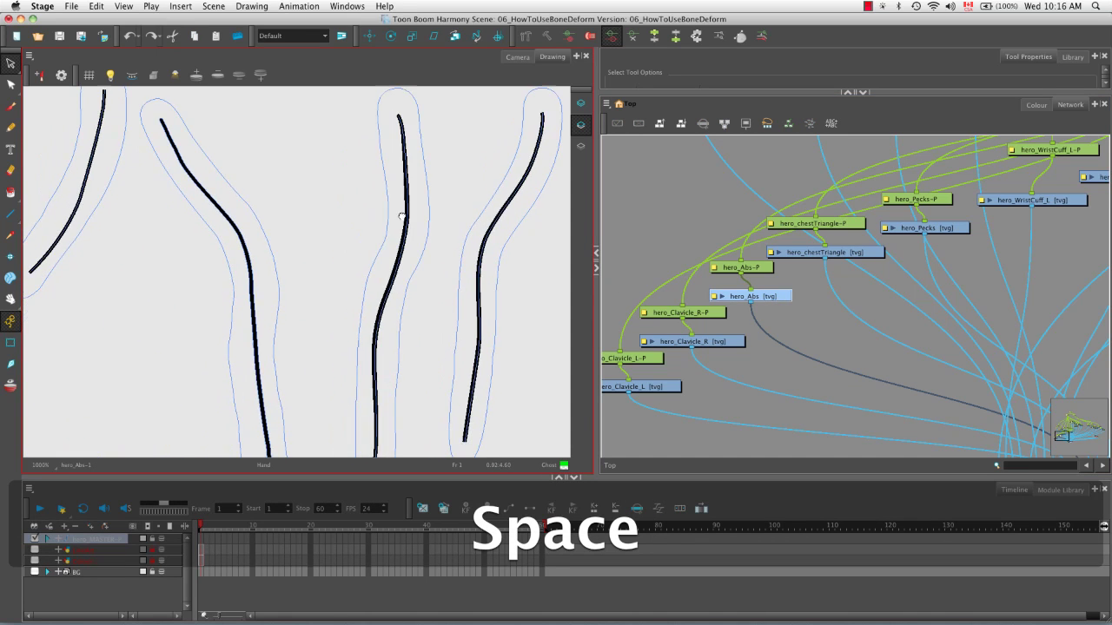
key(1)
key(1)
key(1)
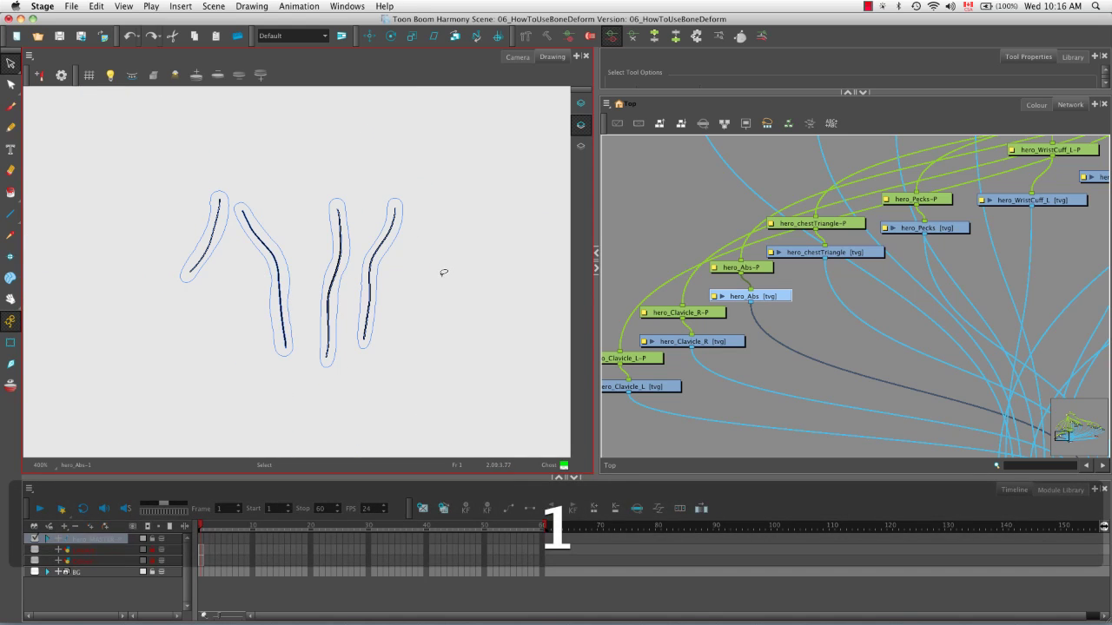
- Return to the Camera view and activate the Rigging tool in Curve mode with its tool properties enlarged
key(k)
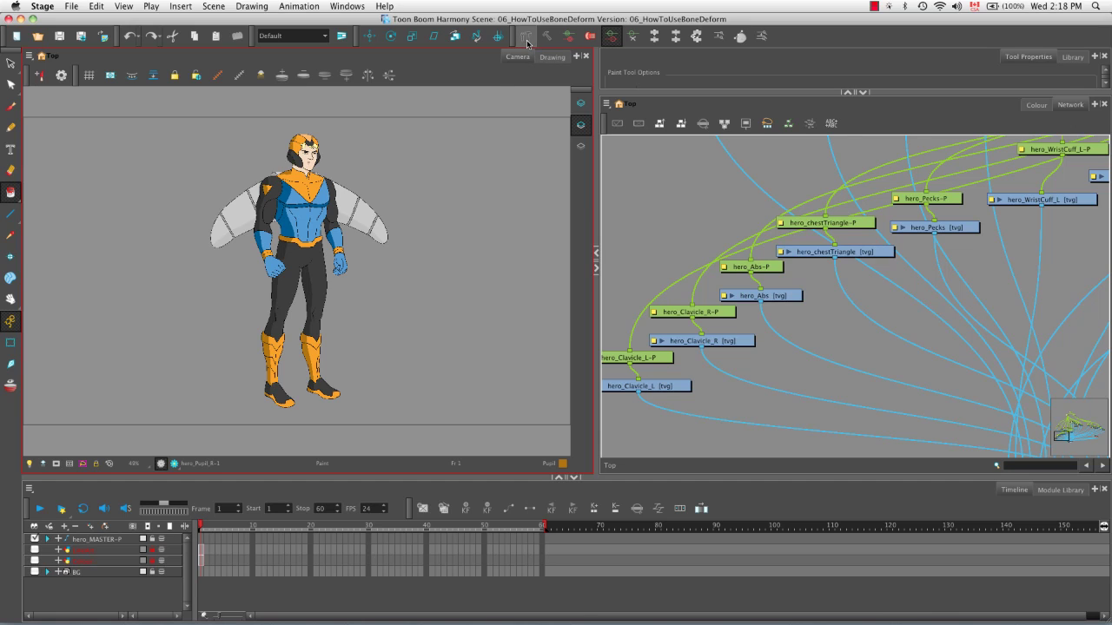
click(526, 40)
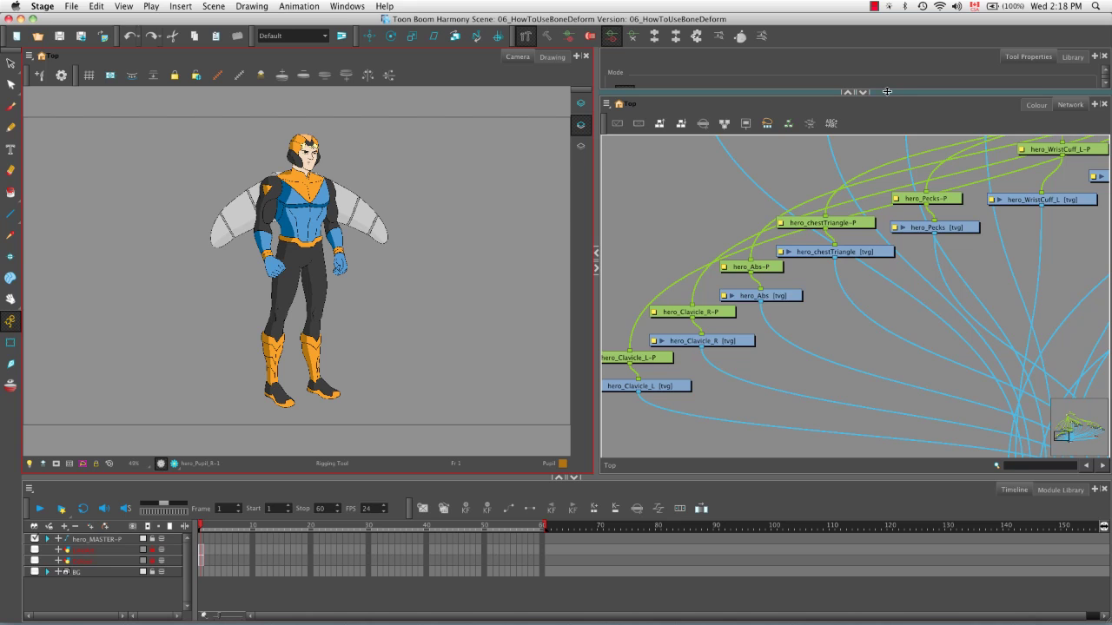
drag(888, 92, 867, 314)
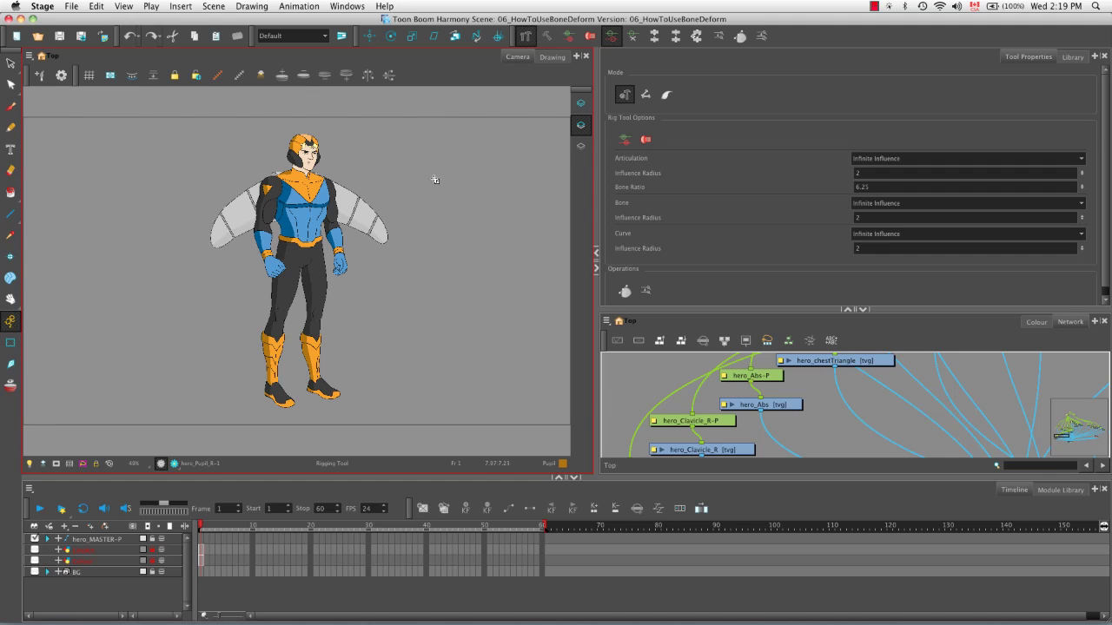
click(668, 94)
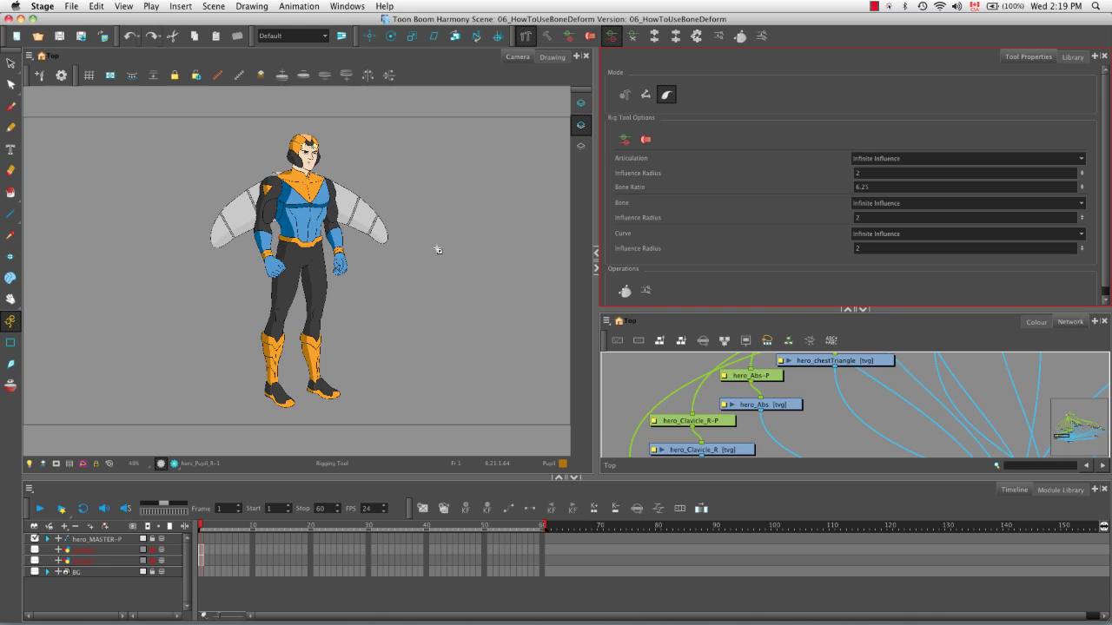
- Select the character's torso drawing in the Camera view and locate its hero_Torso node in the Network view
click(12, 343)
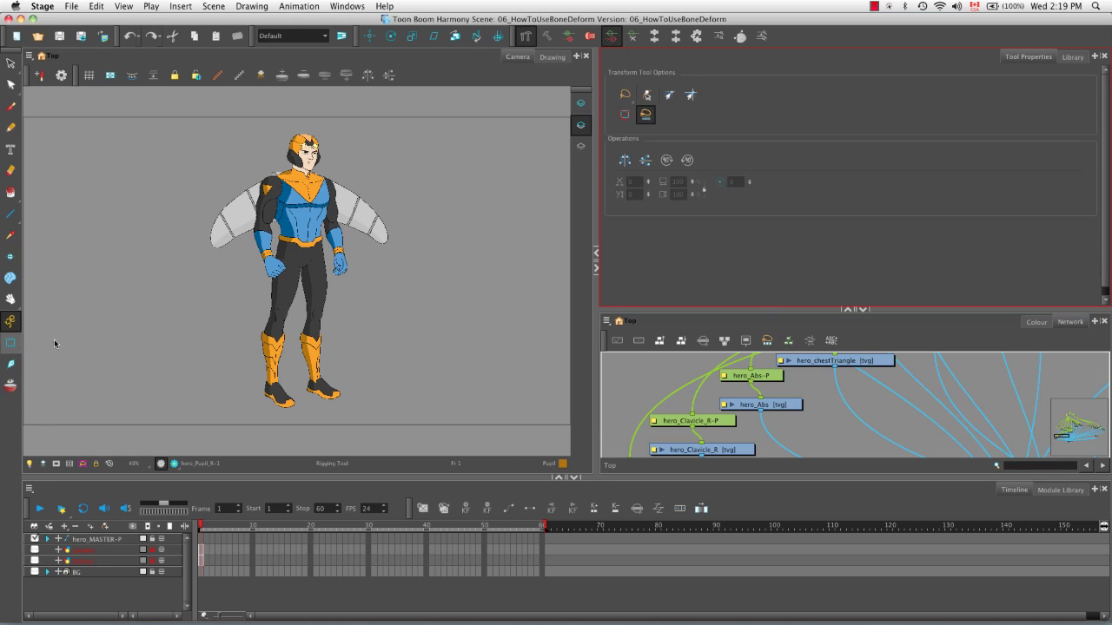
click(305, 229)
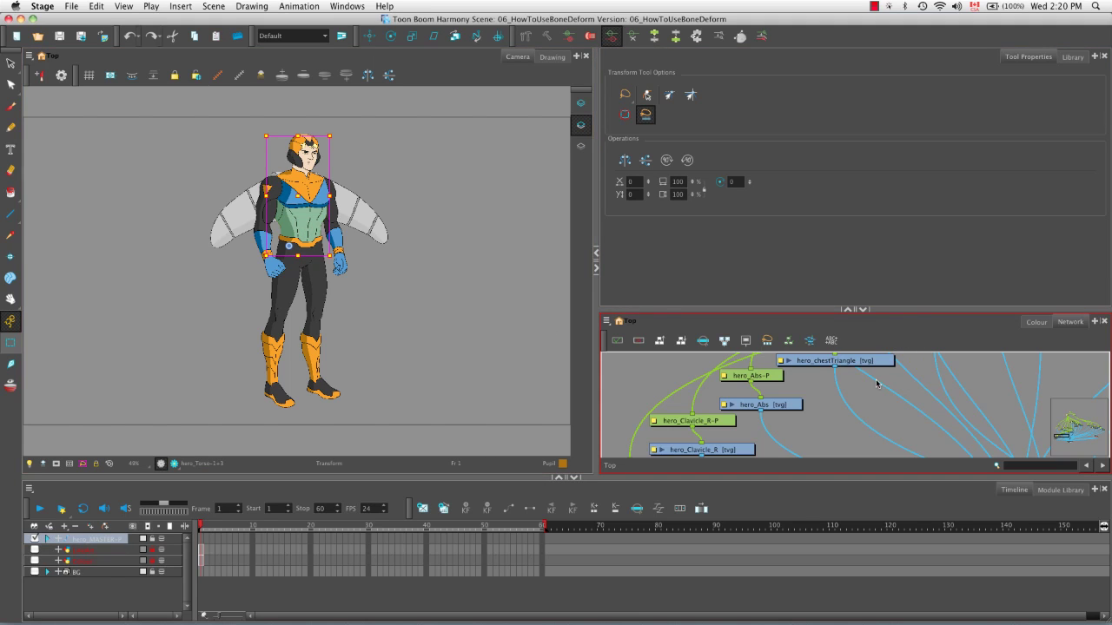
key(o)
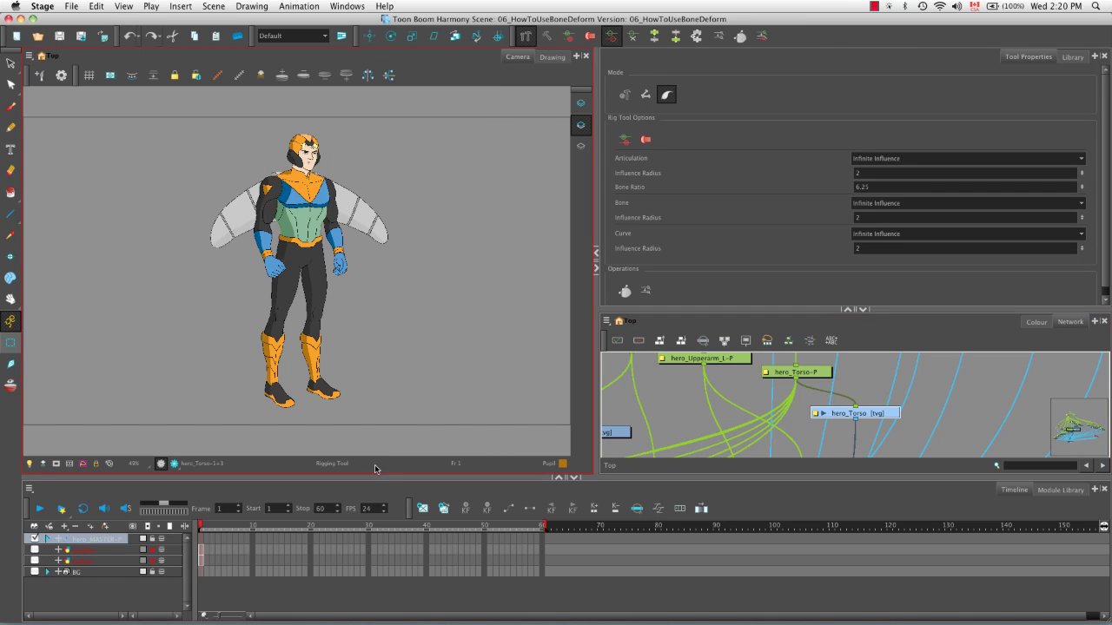
- Create a two-segment curve deformation chain on the torso, from the crotch through the middle of the abs to the neck base
key(2)
key(2)
key(2)
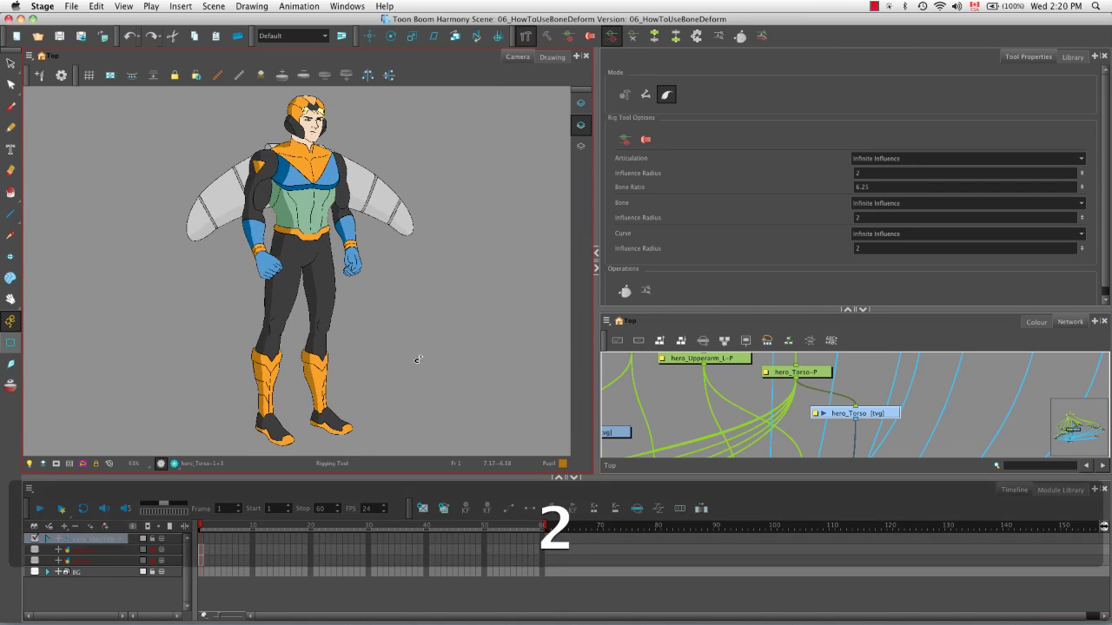
key(space)
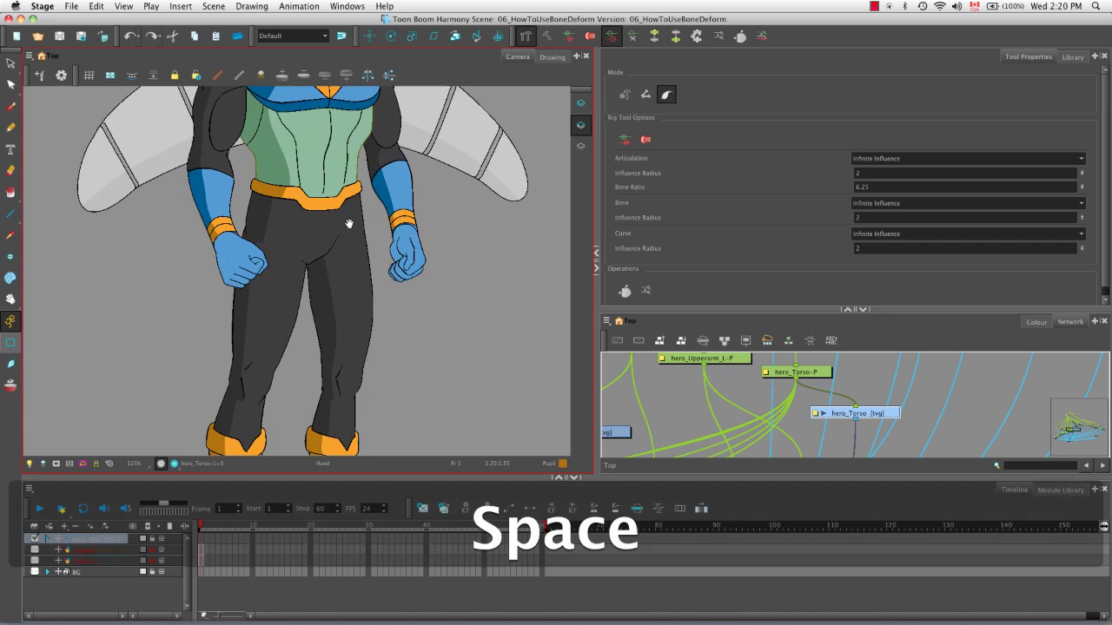
drag(349, 224, 345, 354)
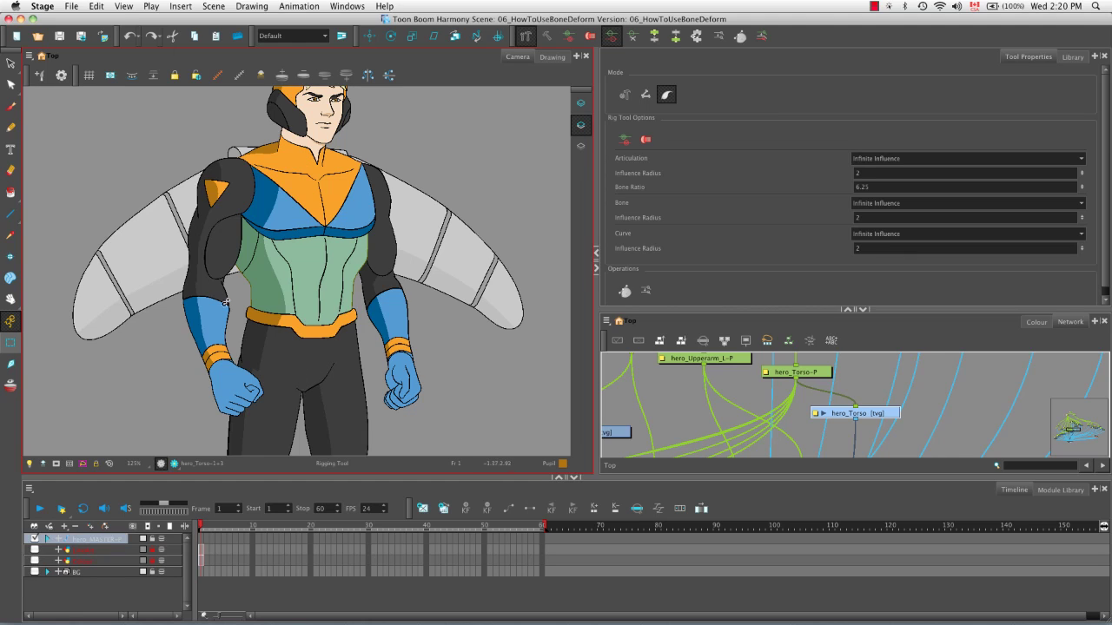
click(304, 383)
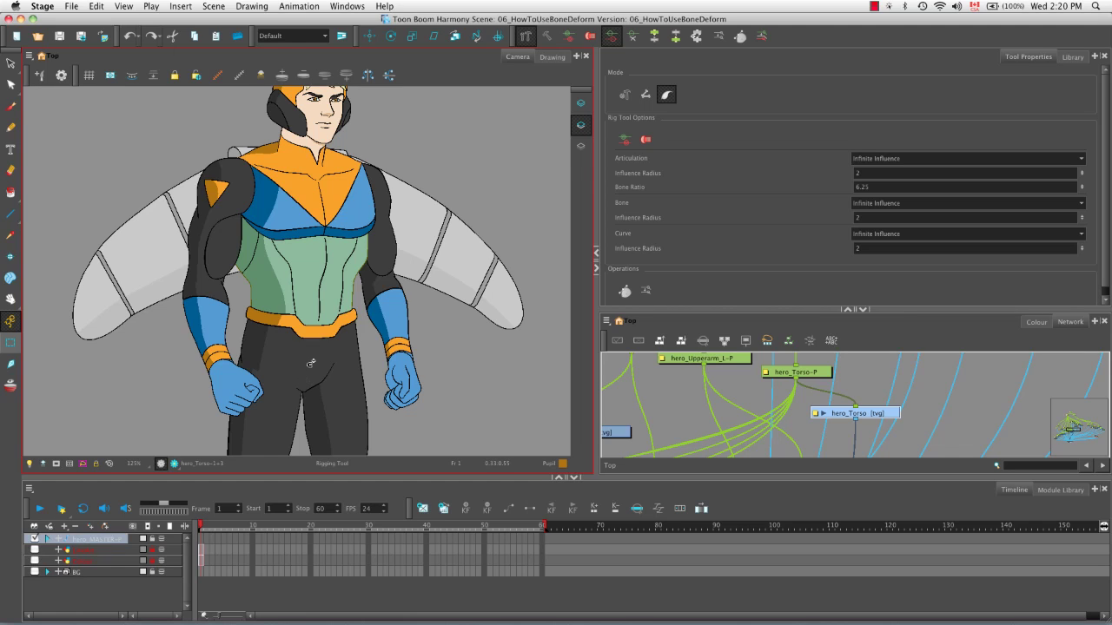
click(319, 290)
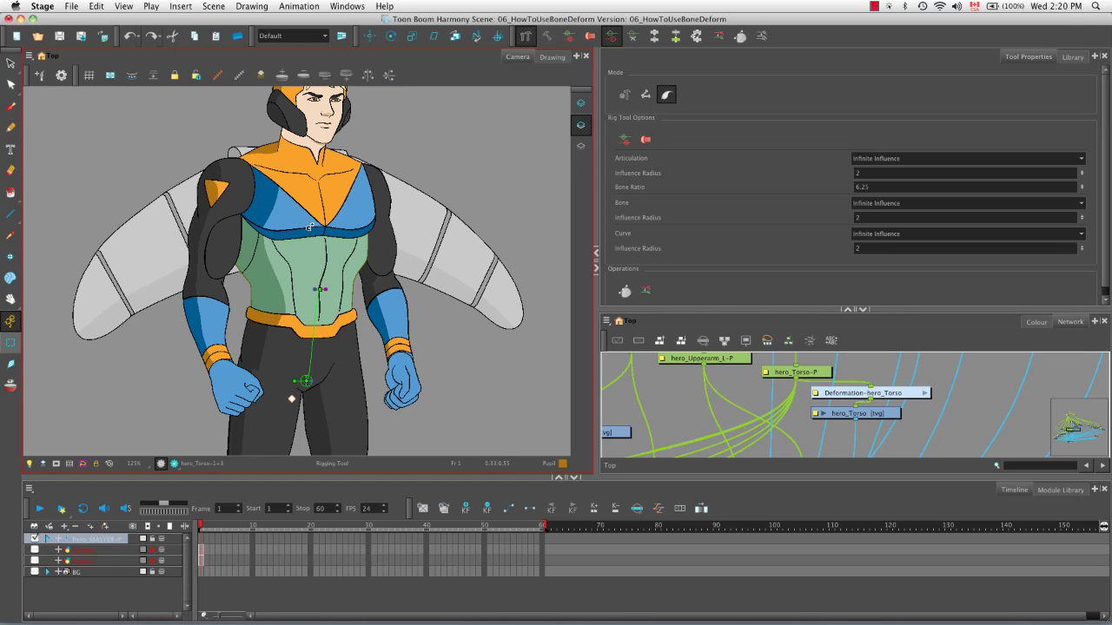
click(318, 160)
- Open the Deformation-hero_Torso group in an enlarged Network view to examine its contents
click(925, 393)
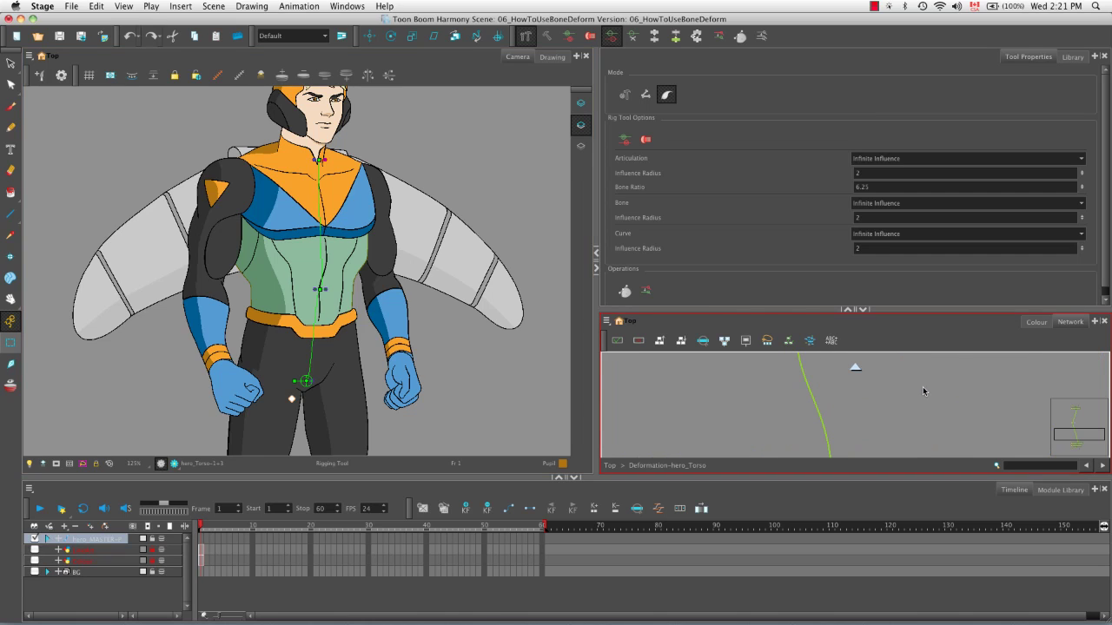
click(847, 310)
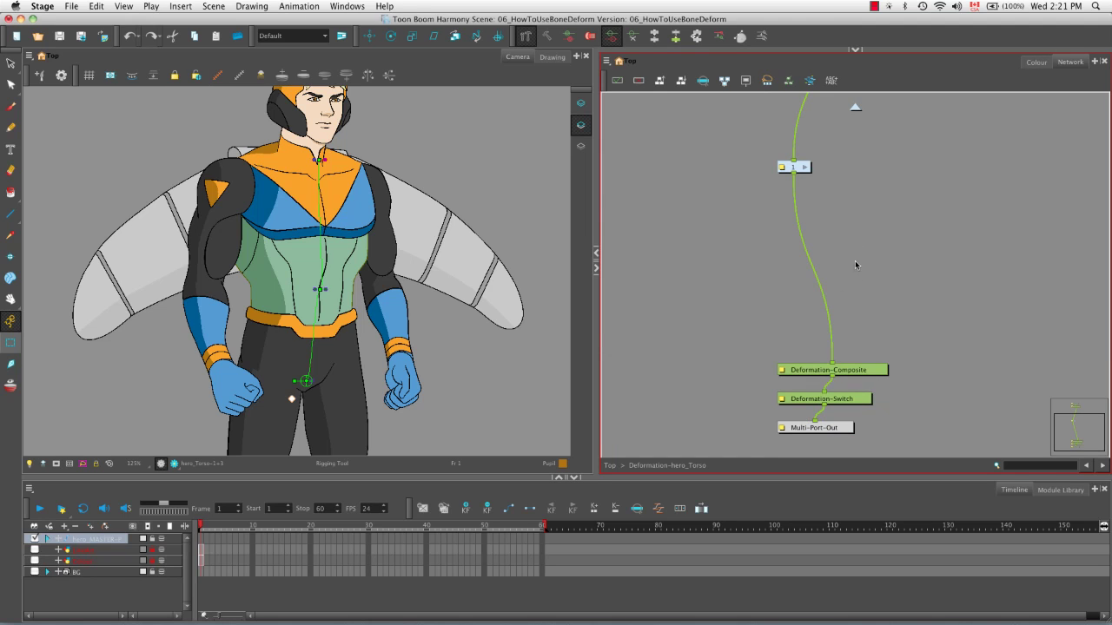
- Open the nested group 1 inside Deformation-hero_Torso and examine how its Offset and Curve nodes are chained
key(space)
drag(864, 196, 869, 307)
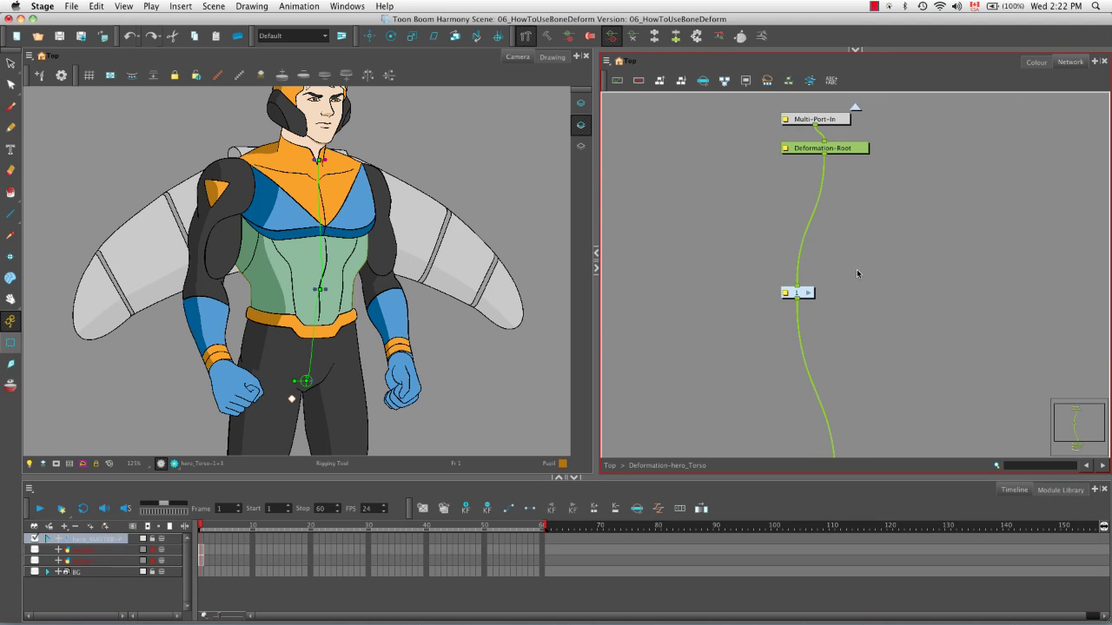
click(810, 293)
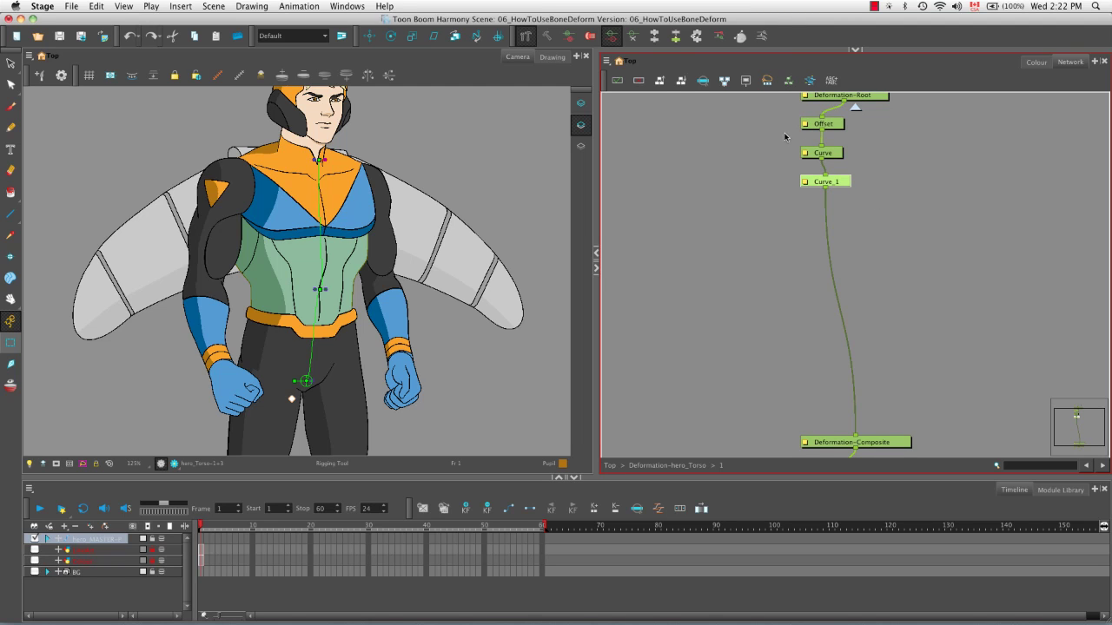
key(space)
drag(883, 158, 874, 263)
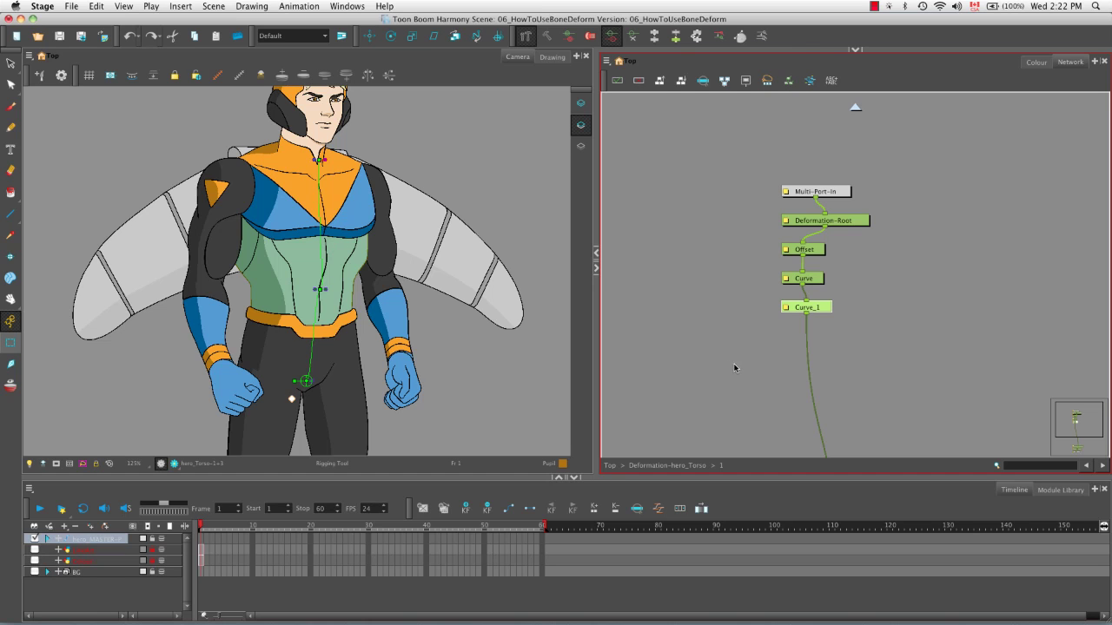
key(space)
drag(780, 415, 764, 375)
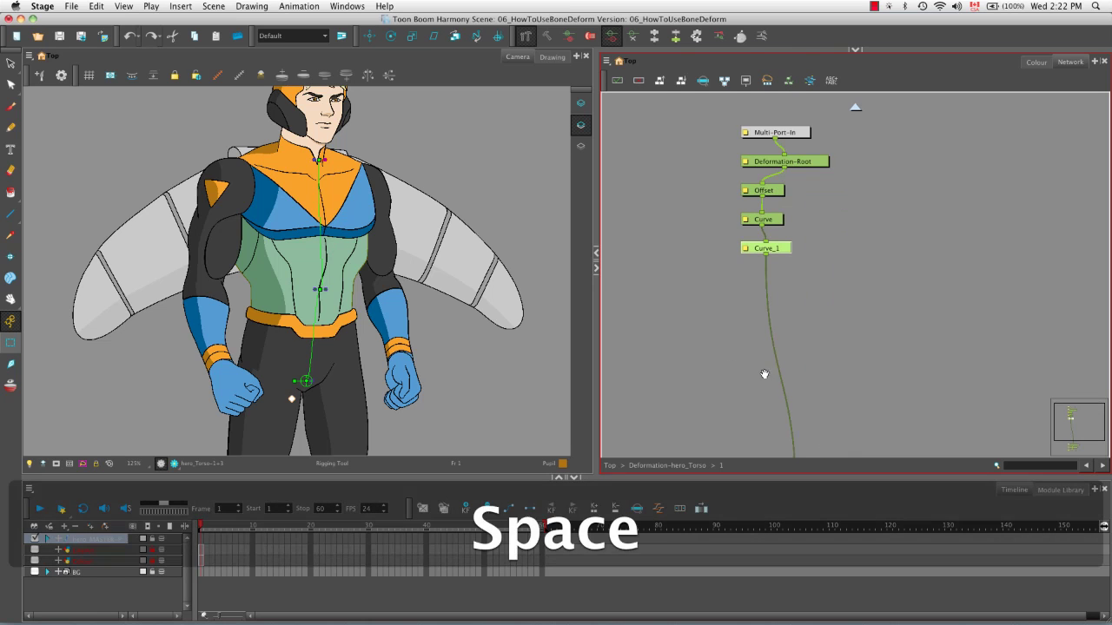
- Return to the top level of the network and delete the Deformation-hero_Torso group
click(855, 108)
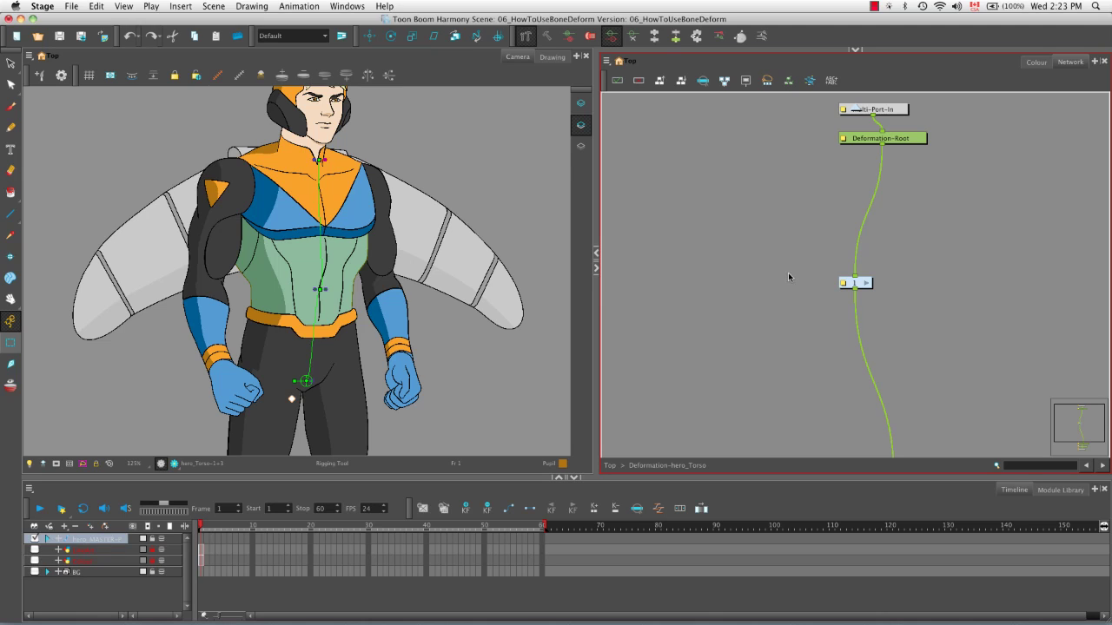
double_click(856, 111)
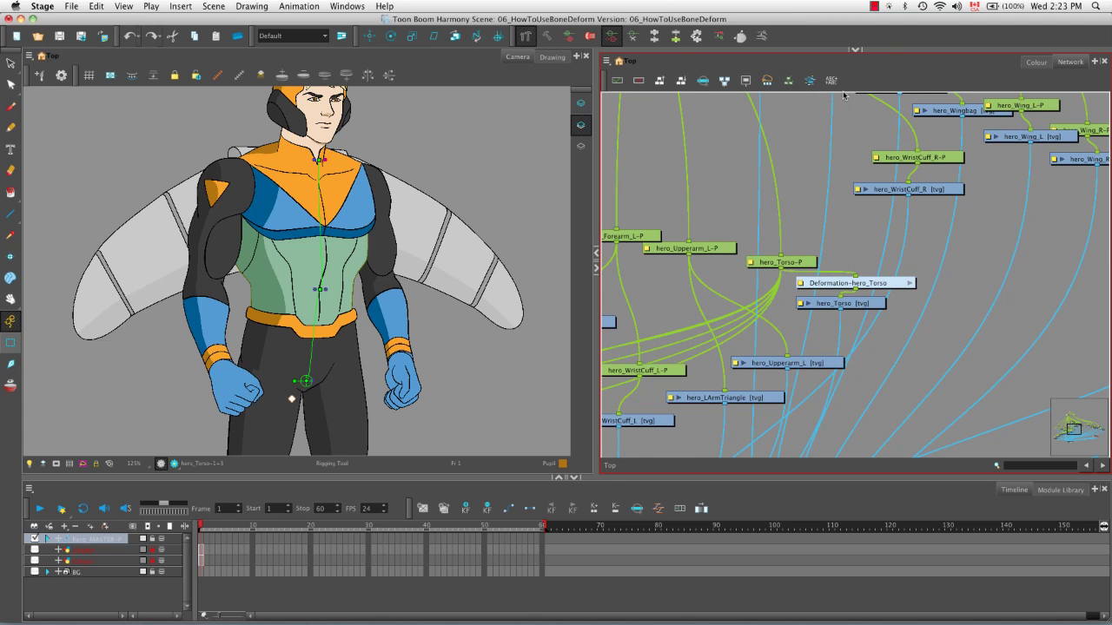
click(897, 286)
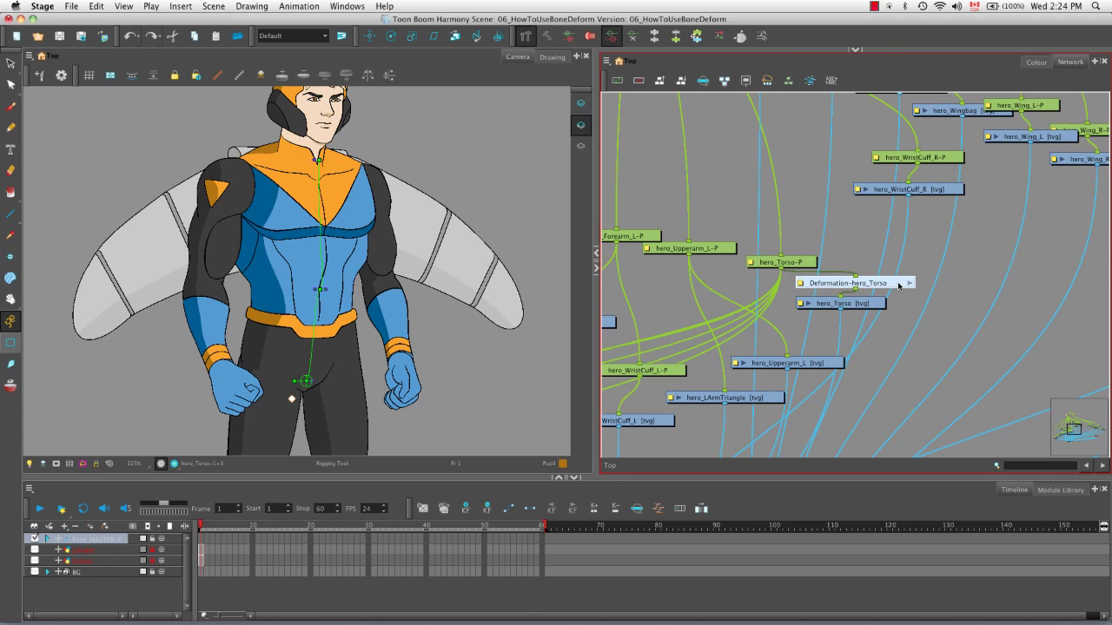
key(BackSpace)
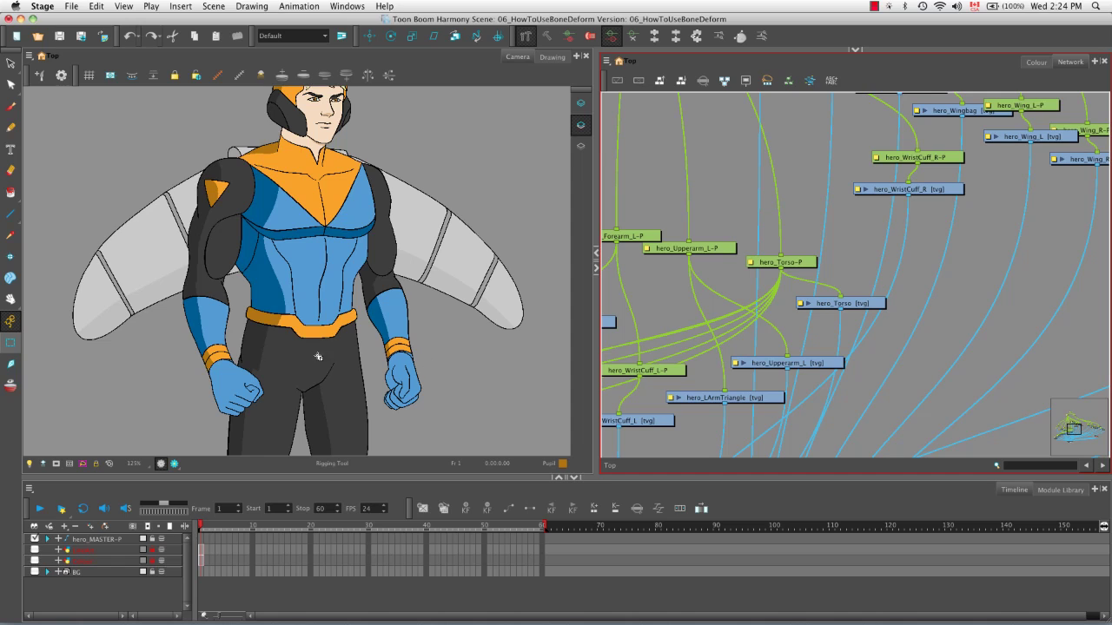
- Turn off automatic creation of a new deformer structure for each pose/drawing in the Deformation preferences
click(43, 7)
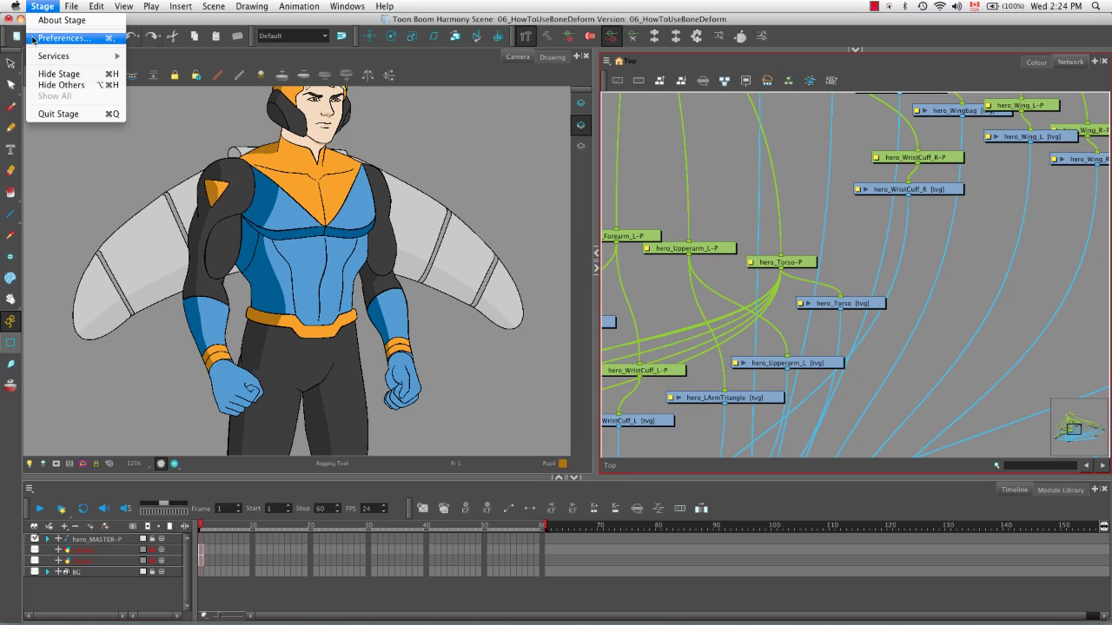
click(60, 38)
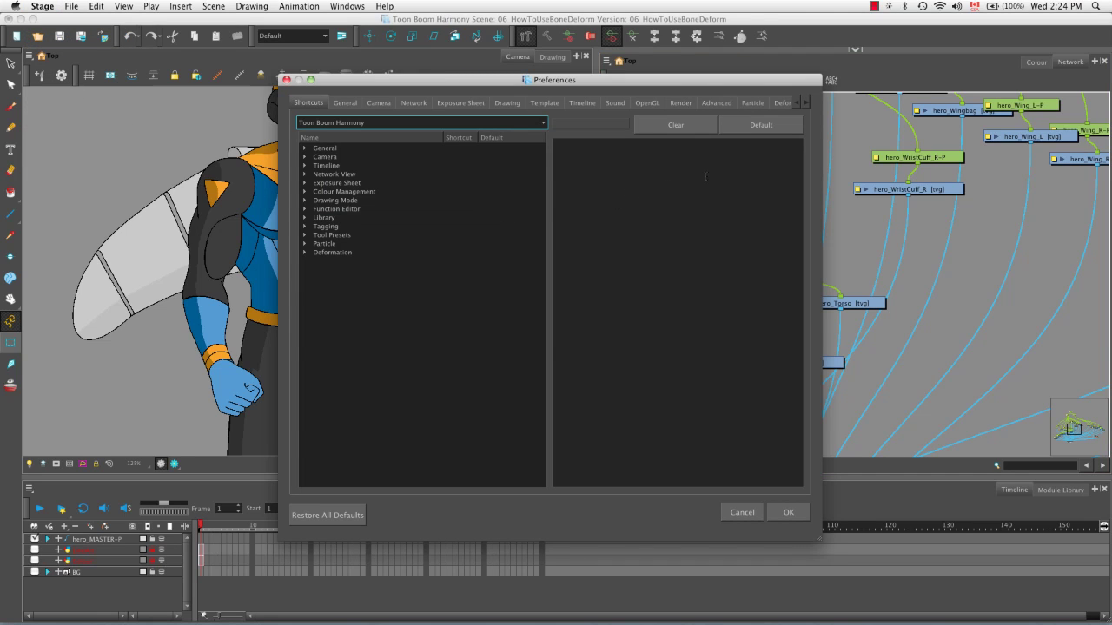
click(781, 102)
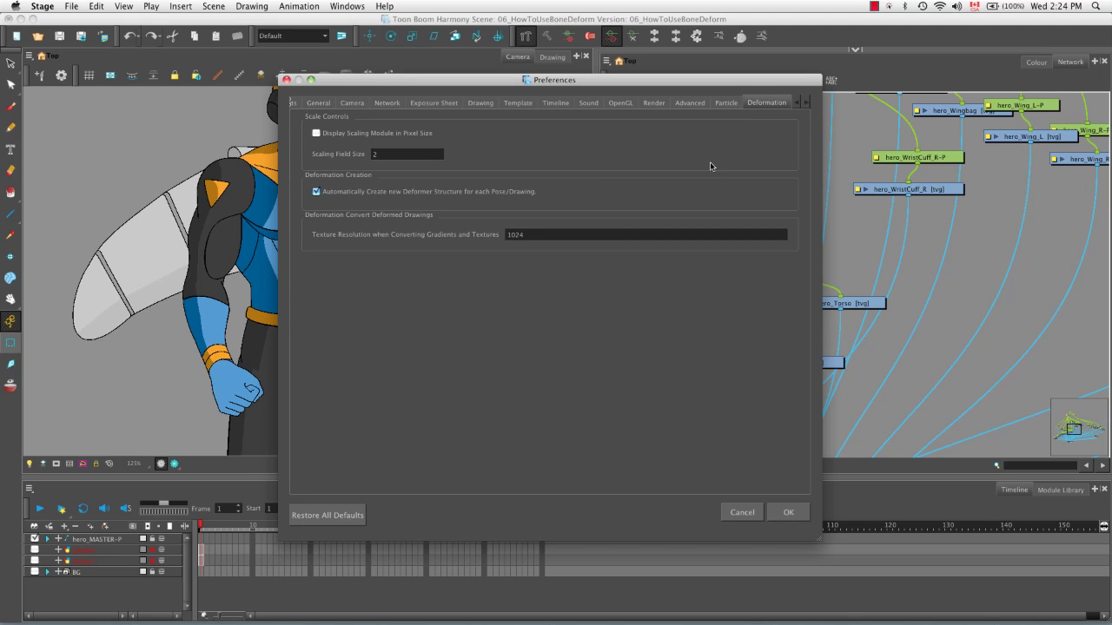
click(316, 192)
click(788, 512)
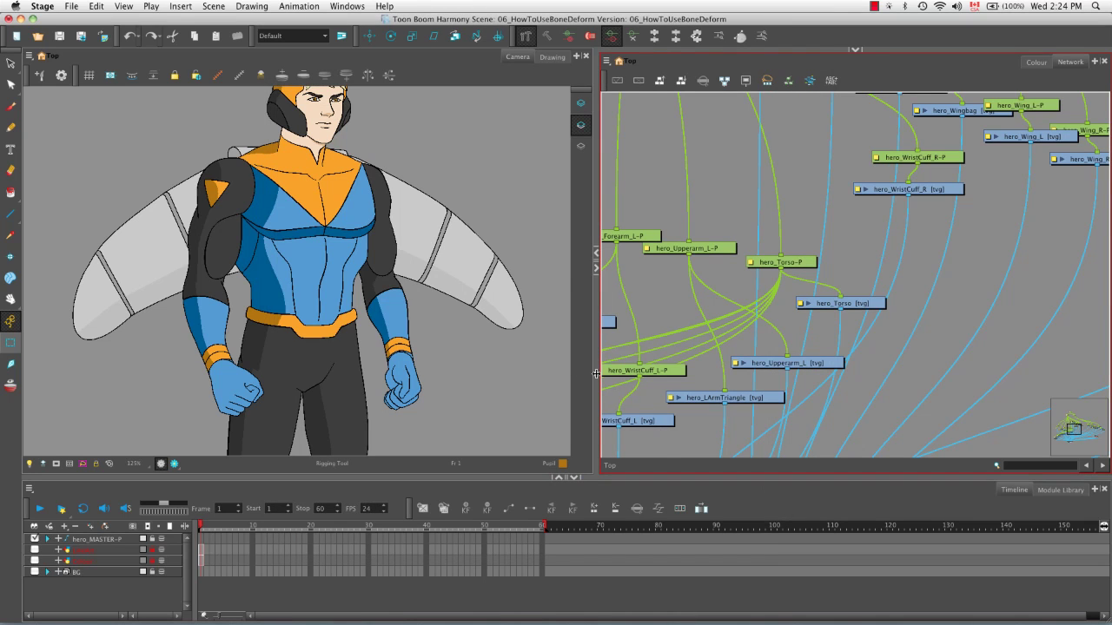
- Create a two-segment curve deformation chain on the hero_Torso drawing, from the crotch through the abs to the neck base
click(869, 305)
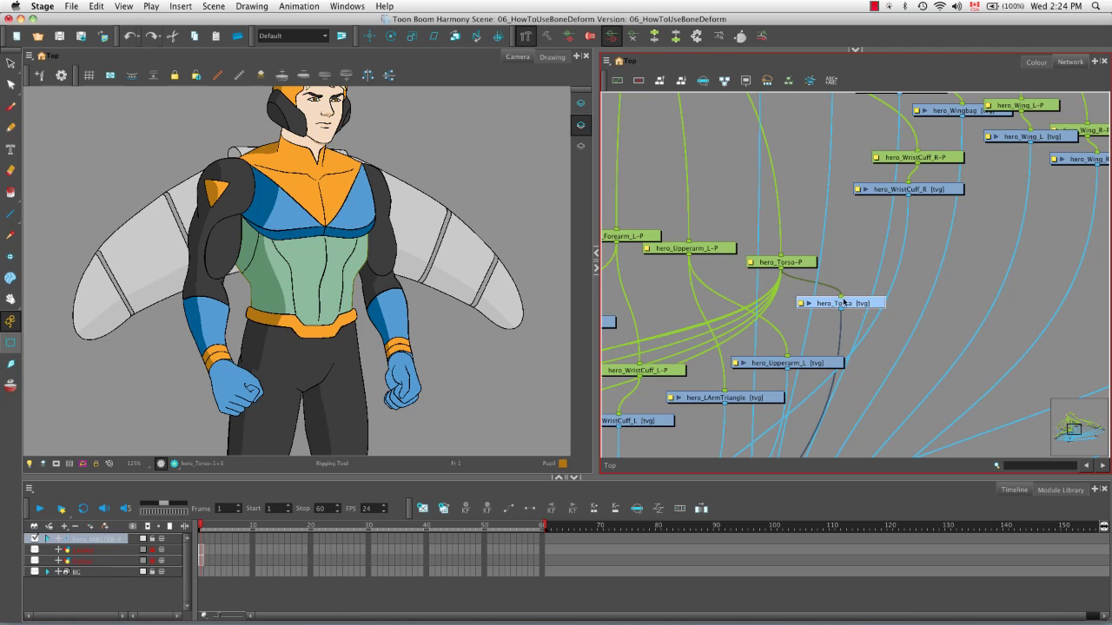
click(525, 36)
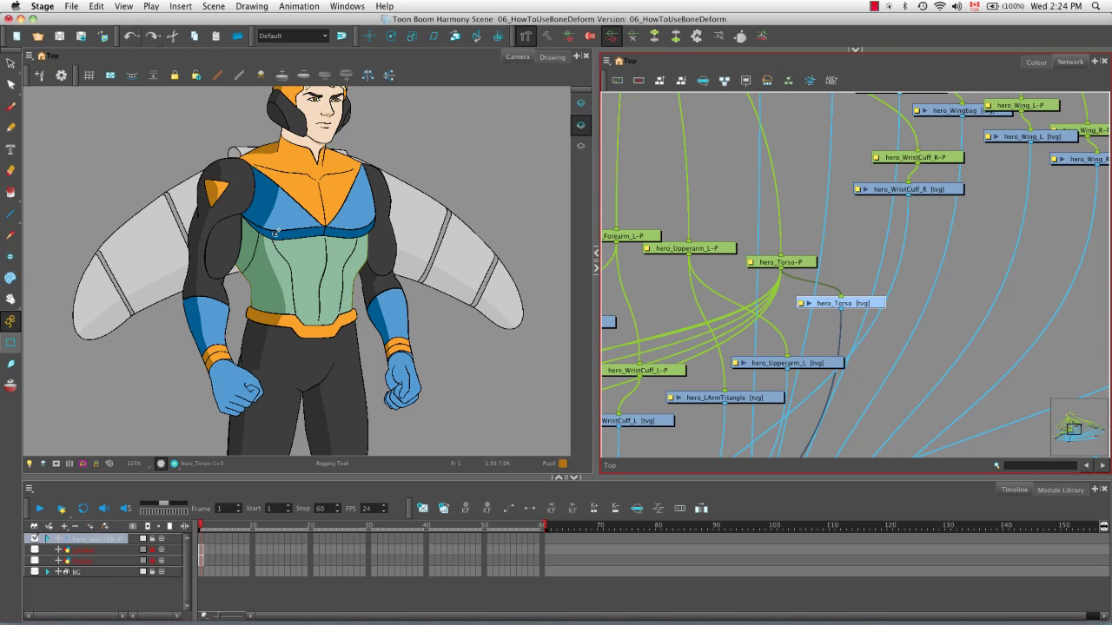
click(858, 51)
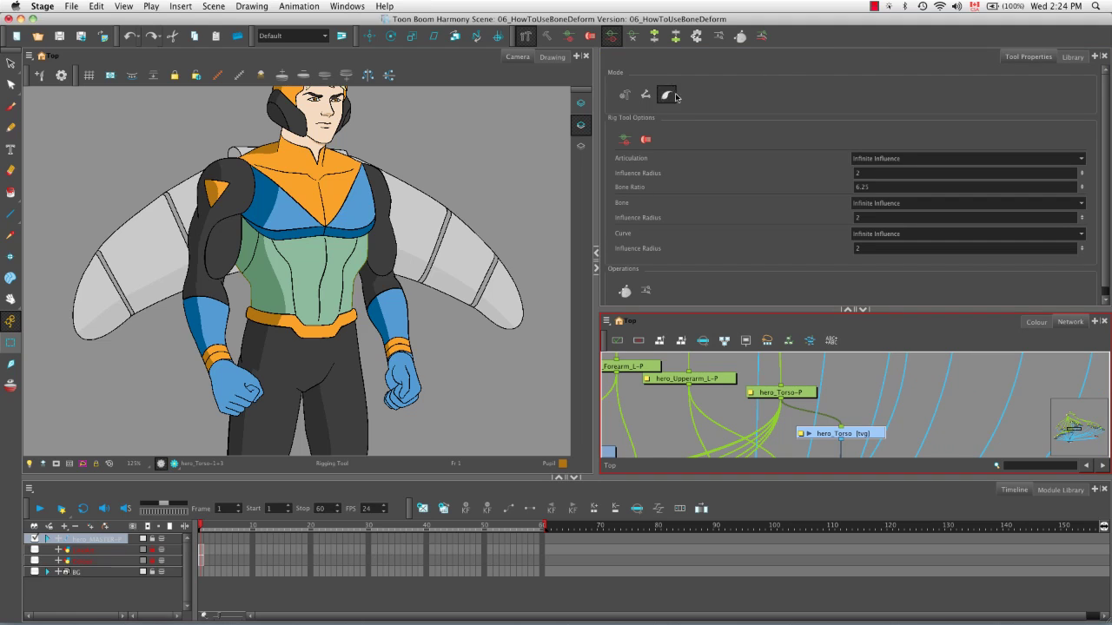
click(305, 383)
click(322, 285)
click(321, 163)
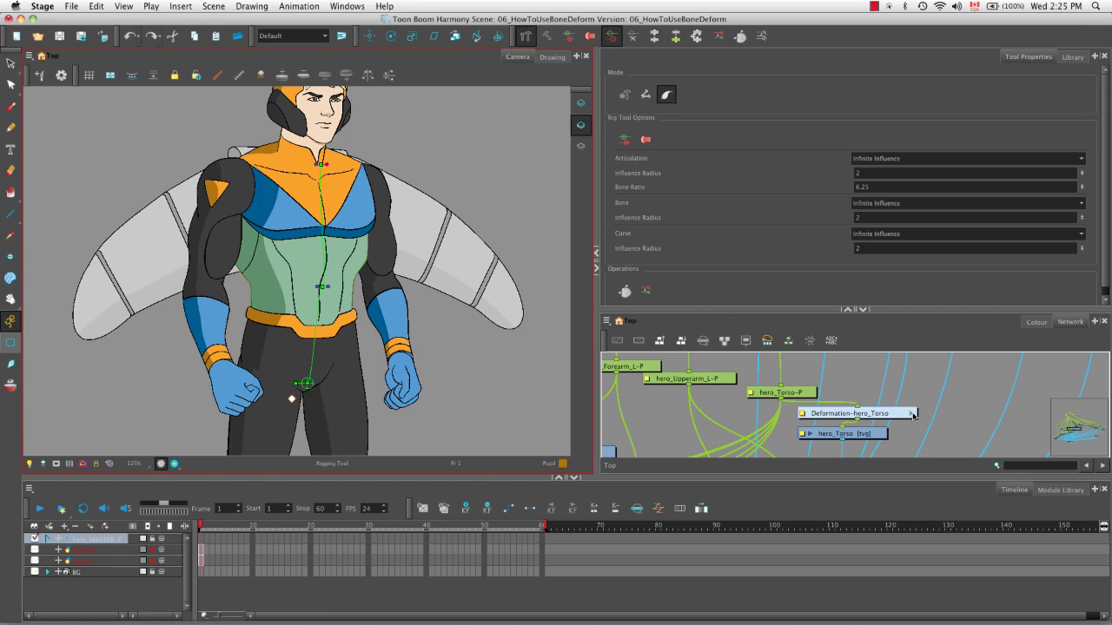
- Open the new Deformation-hero_Torso group in an enlarged Network view and examine its chain from Multi-Port-In to Deformation-Composite
click(911, 414)
click(850, 309)
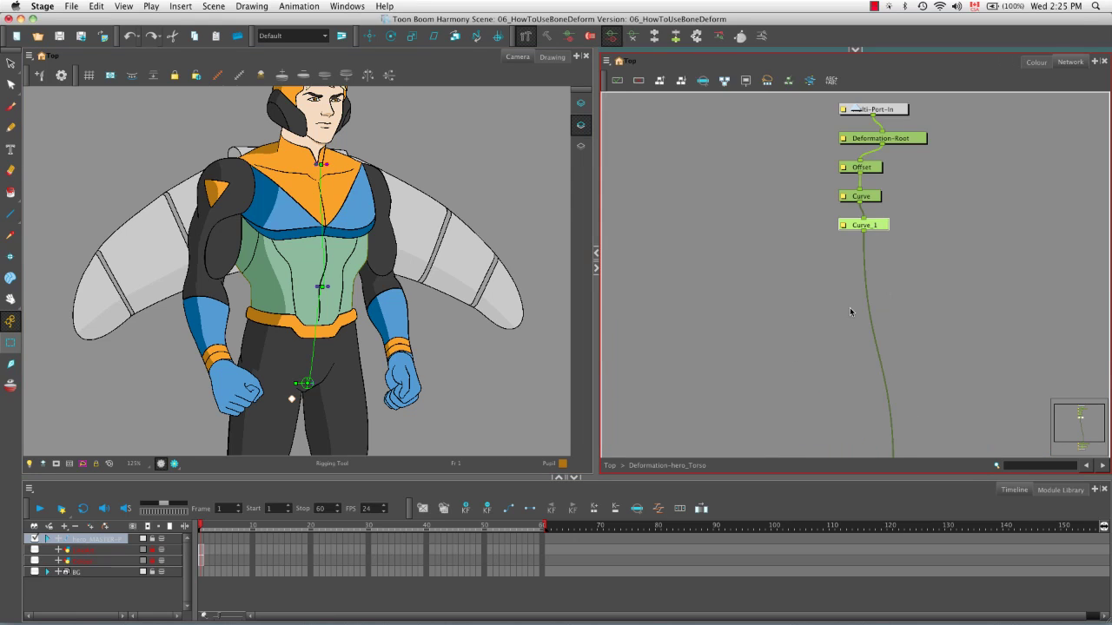
key(space)
drag(850, 363, 787, 355)
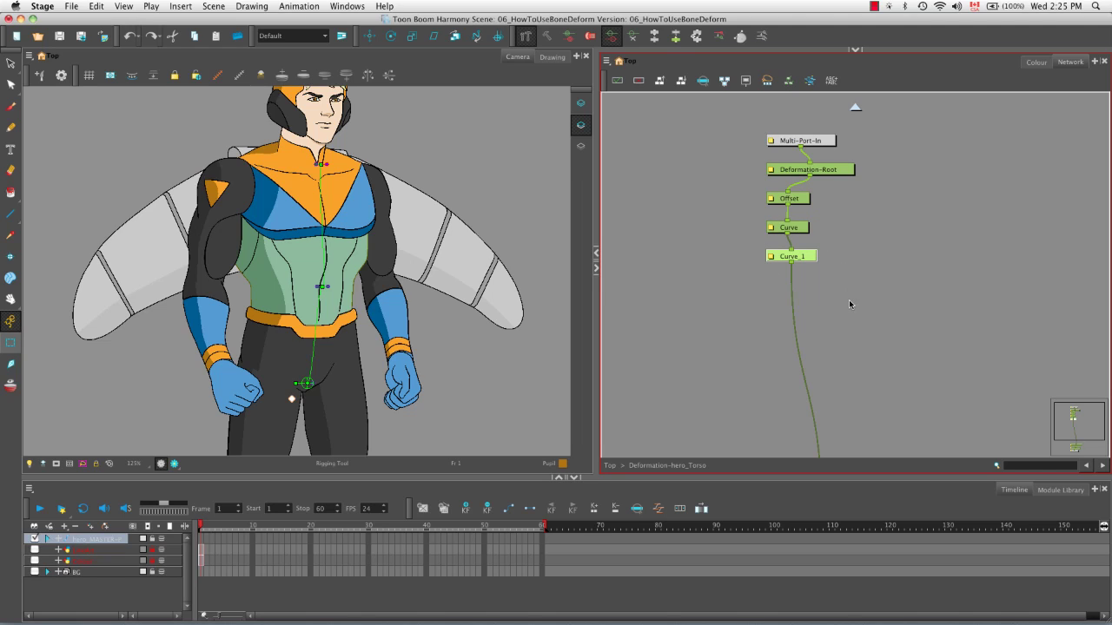
click(856, 109)
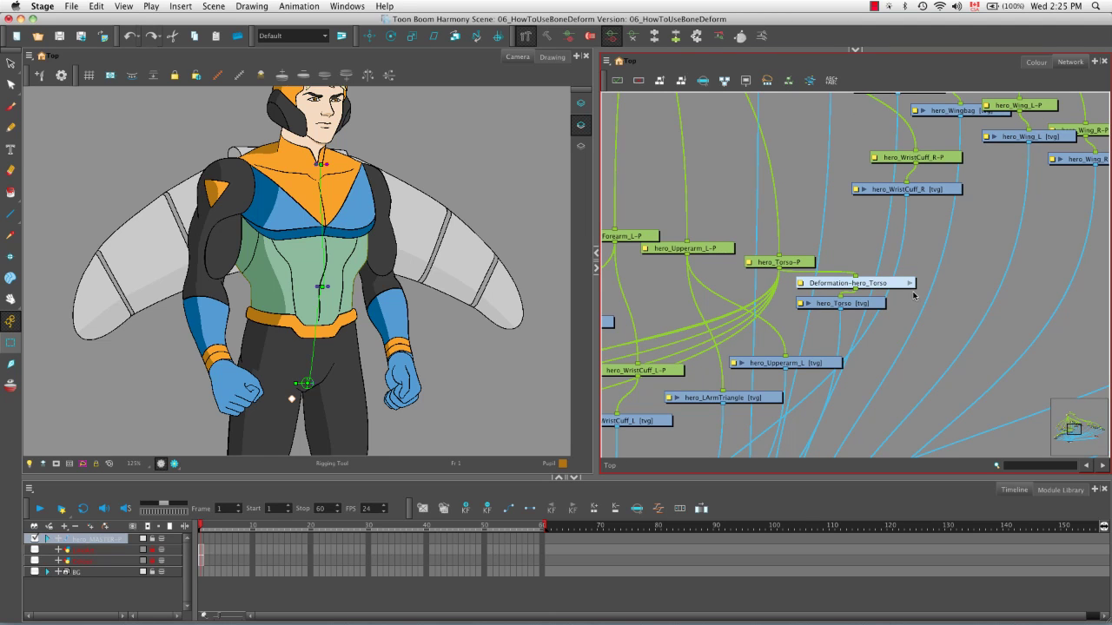
click(909, 284)
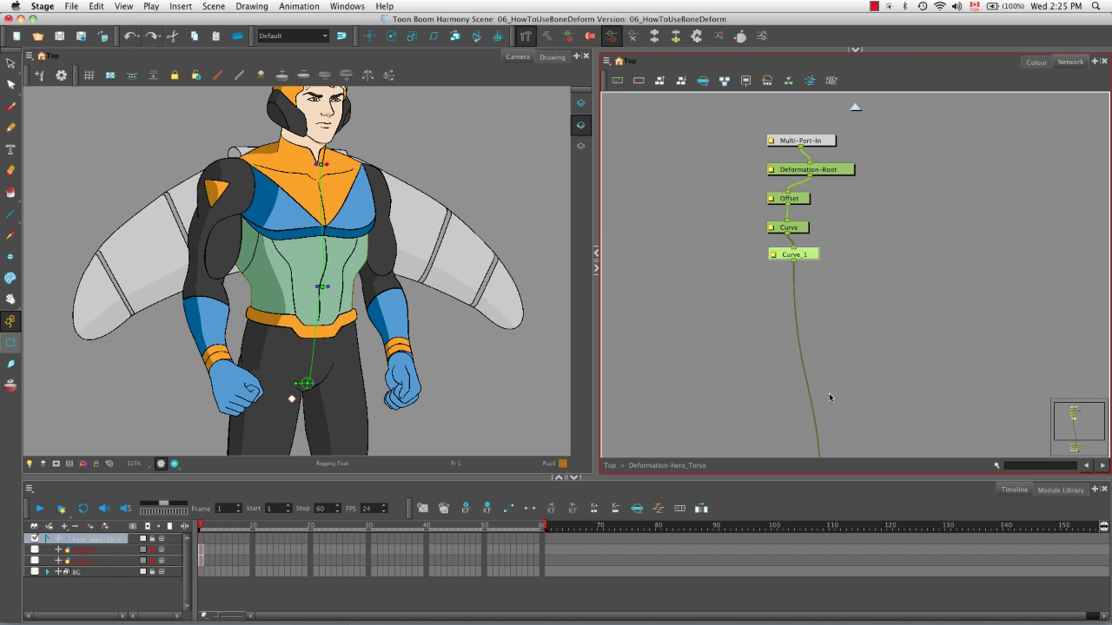
key(space)
drag(827, 395, 833, 188)
drag(809, 375, 803, 441)
drag(816, 233, 812, 304)
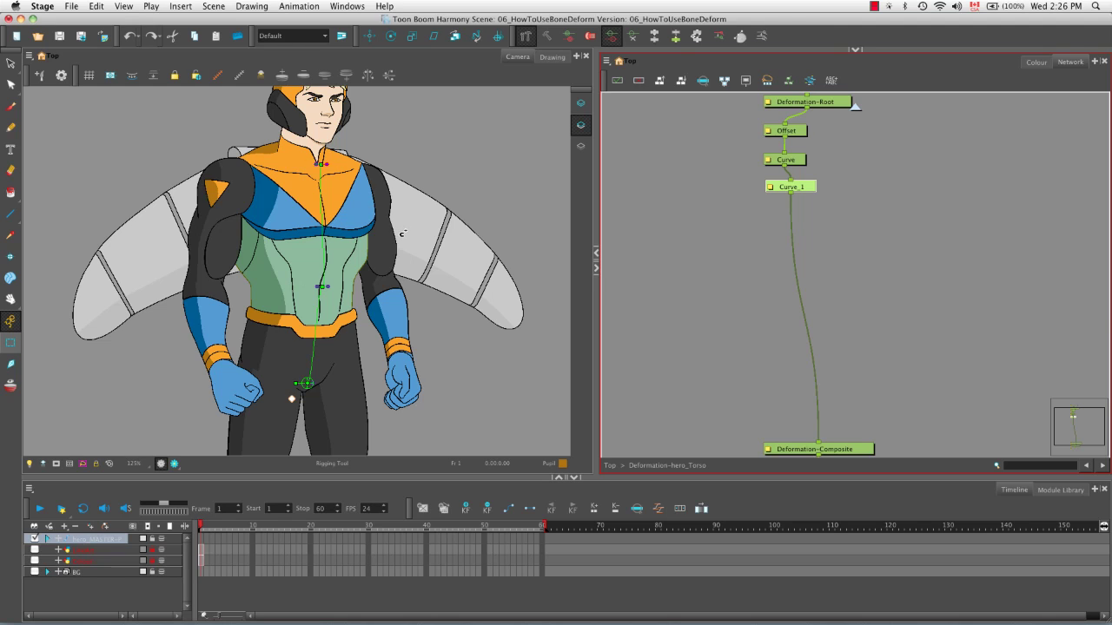
- Switch the rig to setup mode and adjust the torso curve's resting handles and crotch base point, undoing the last move
key(super+t)
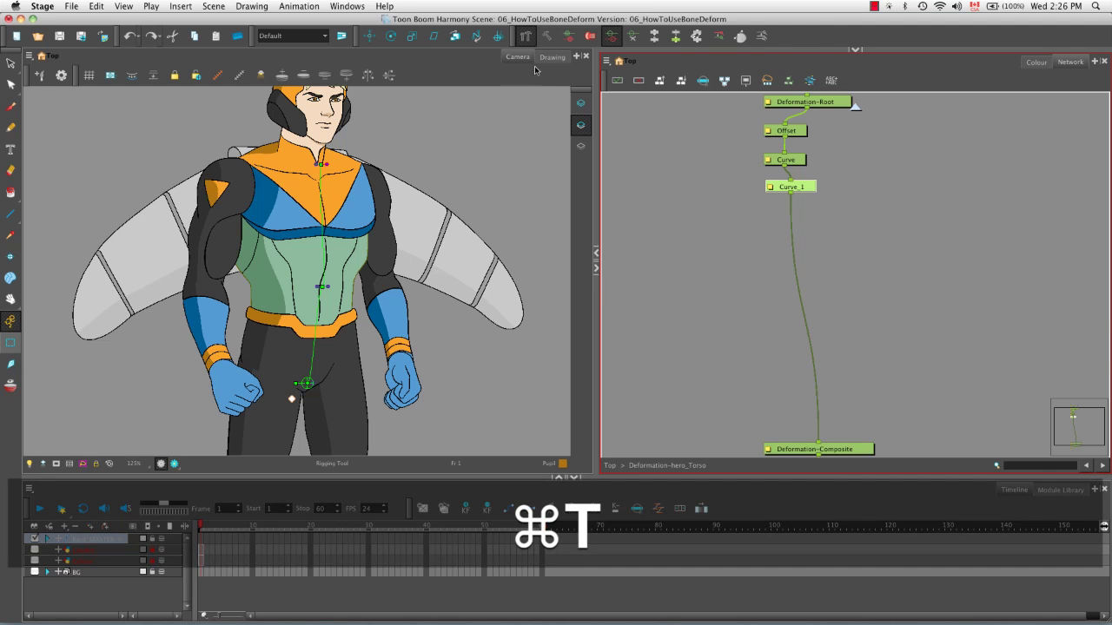
click(548, 38)
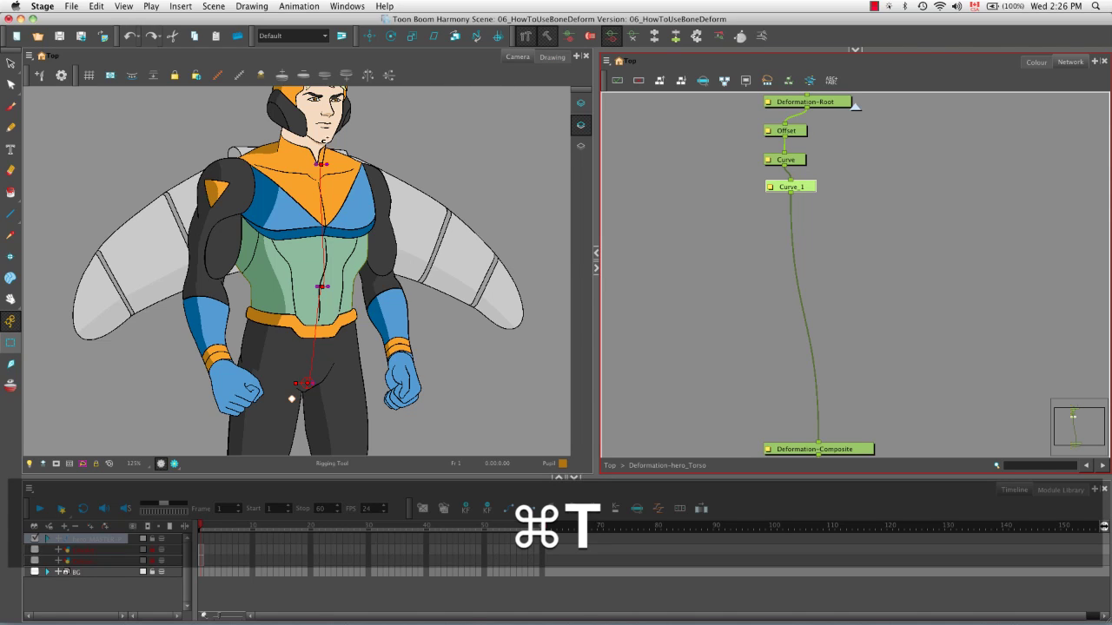
key(super+t)
drag(315, 164, 318, 180)
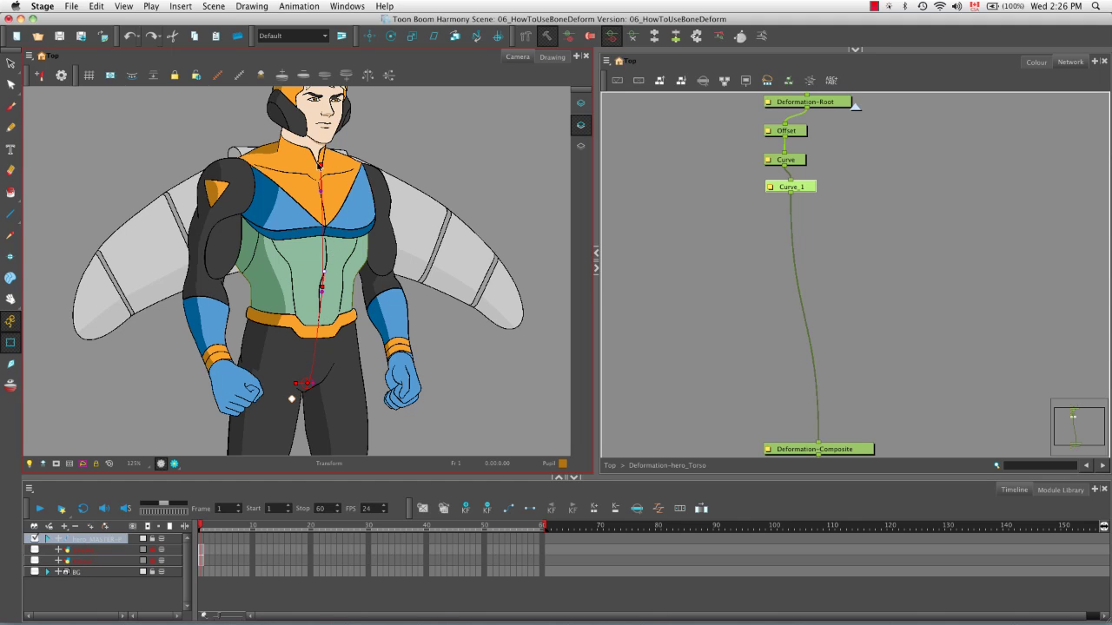
click(308, 383)
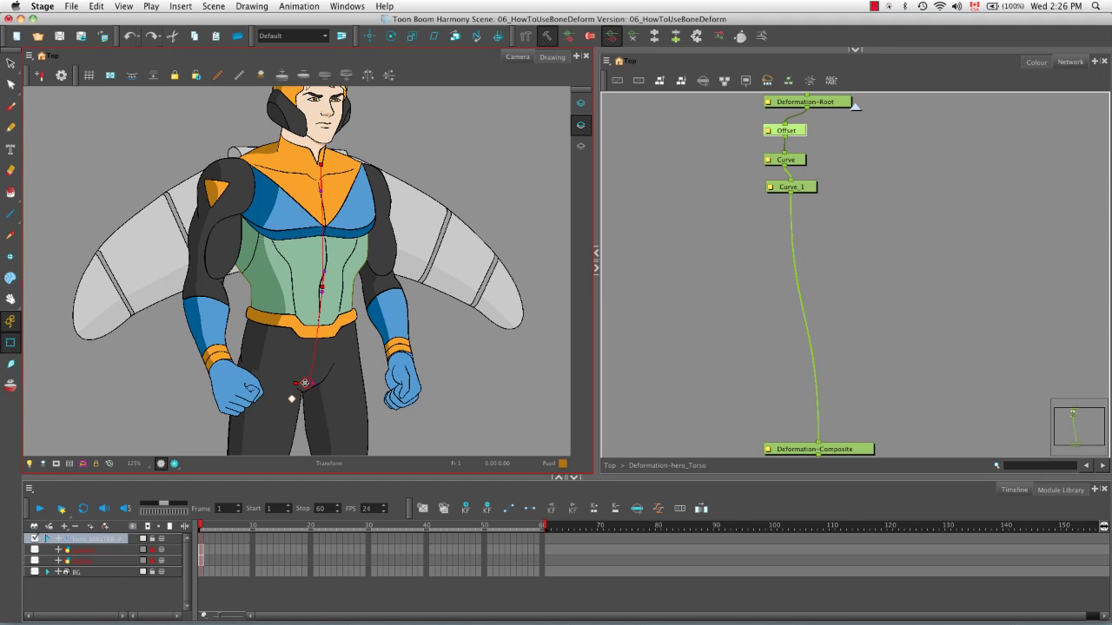
mouse_move(302, 384)
mouse_down()
mouse_move(312, 324)
mouse_move(301, 318)
mouse_move(304, 385)
mouse_up()
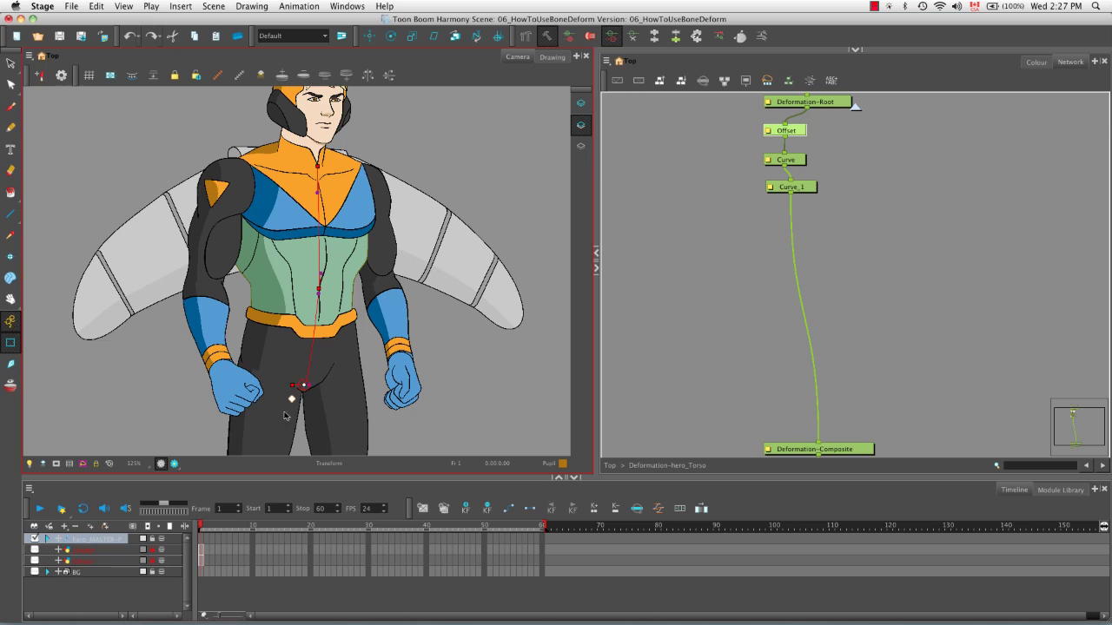
drag(288, 392, 314, 400)
key(super+z)
- Toggle between setup and animation modes to compare the torso chain's resting and animated positions, ending in animation mode
click(547, 38)
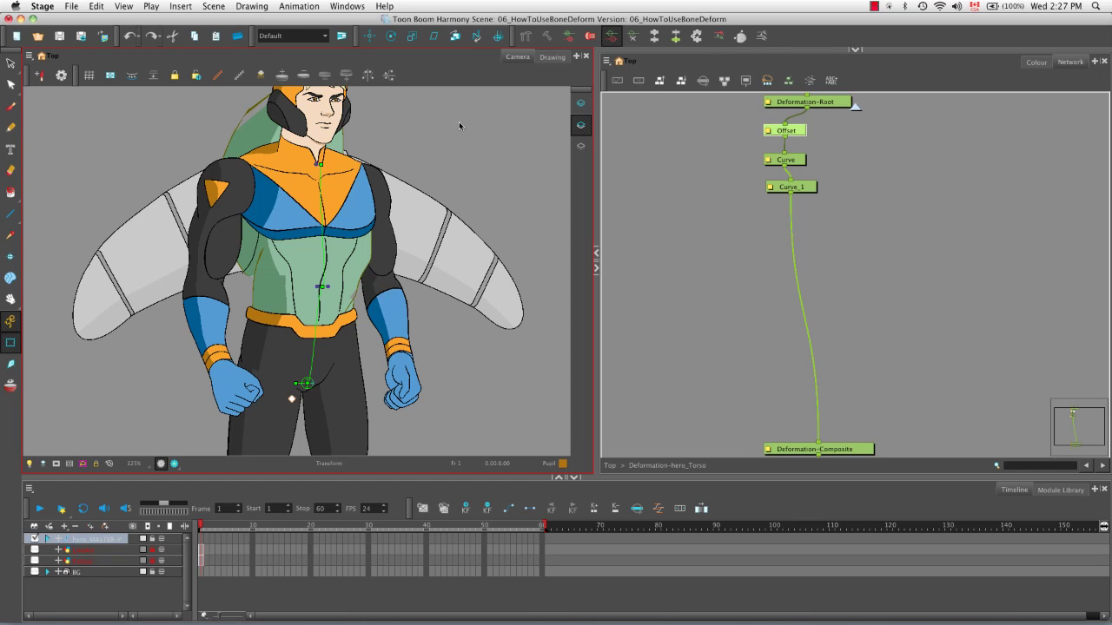
click(547, 35)
click(547, 40)
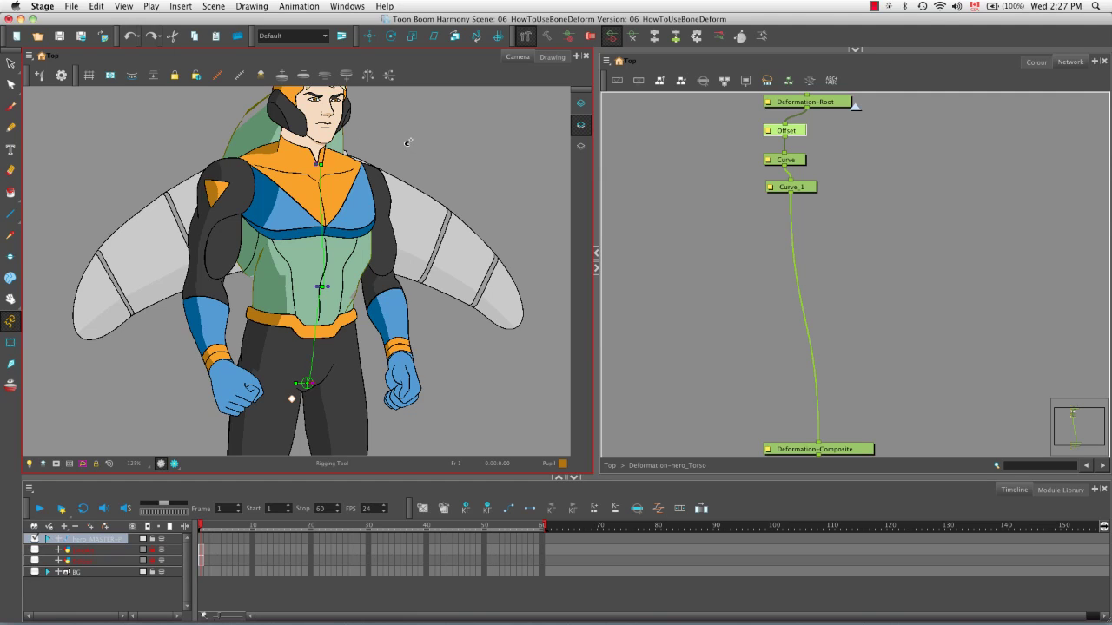
click(548, 38)
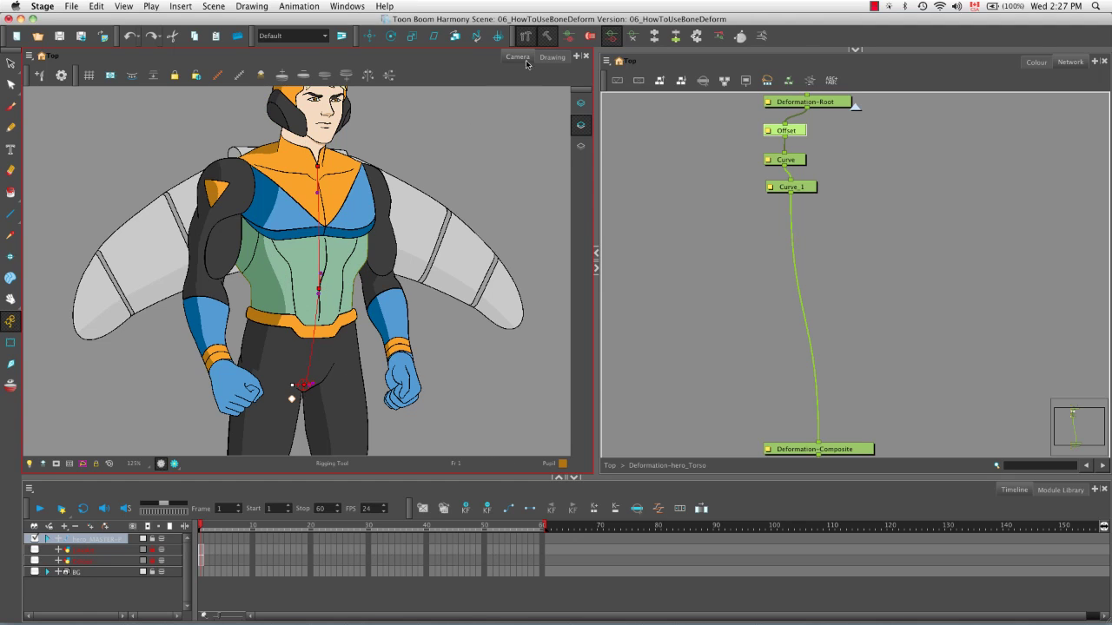
click(544, 37)
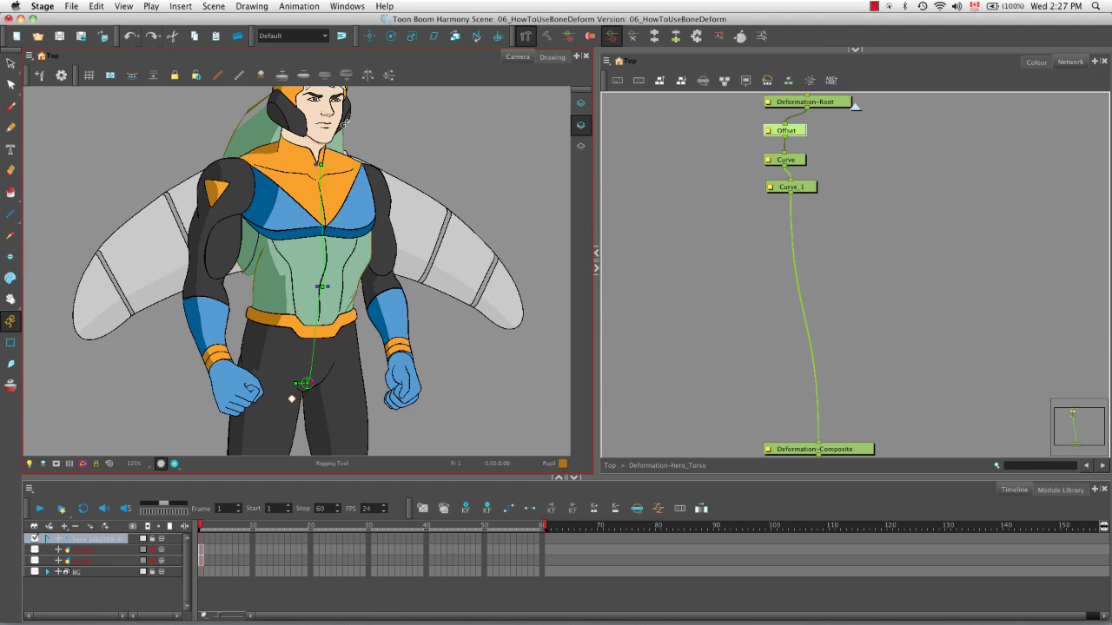
- Return to the network's top level and reset the Deformation-hero_Torso group to its resting position
click(856, 105)
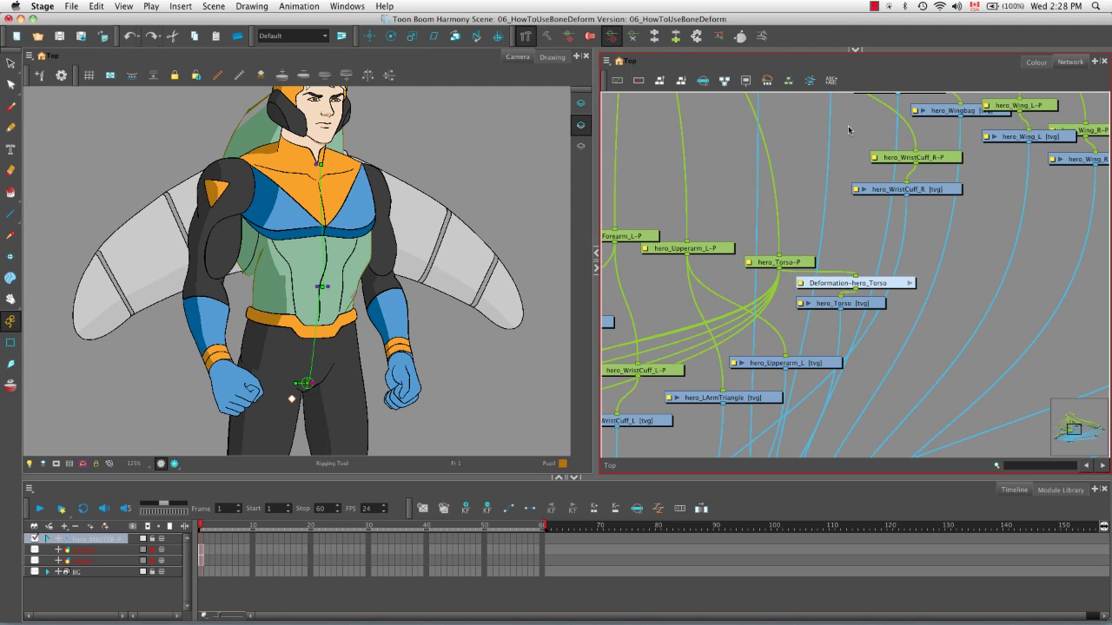
click(879, 285)
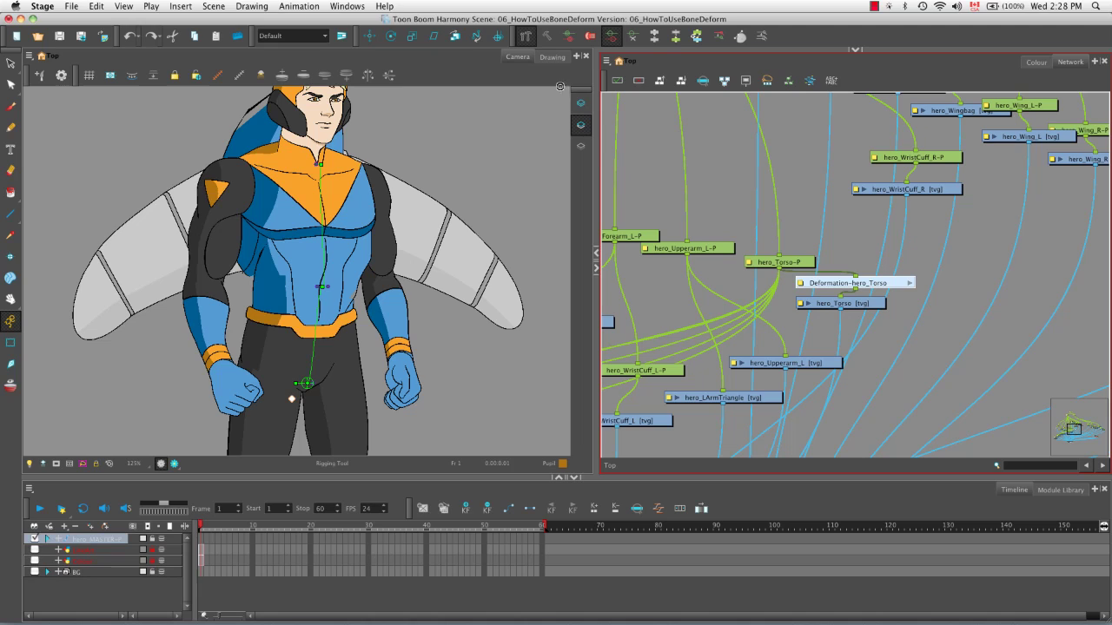
click(717, 38)
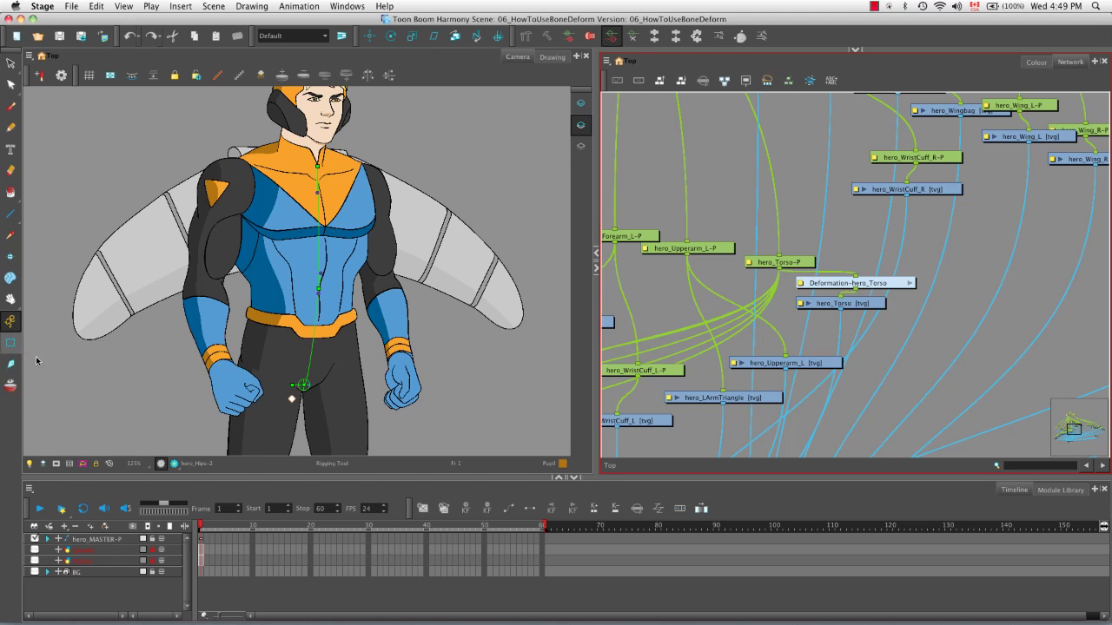
- Select the hero_Hips drawing with the Transform tool and delete it from the current frame
key(shift+t)
click(287, 356)
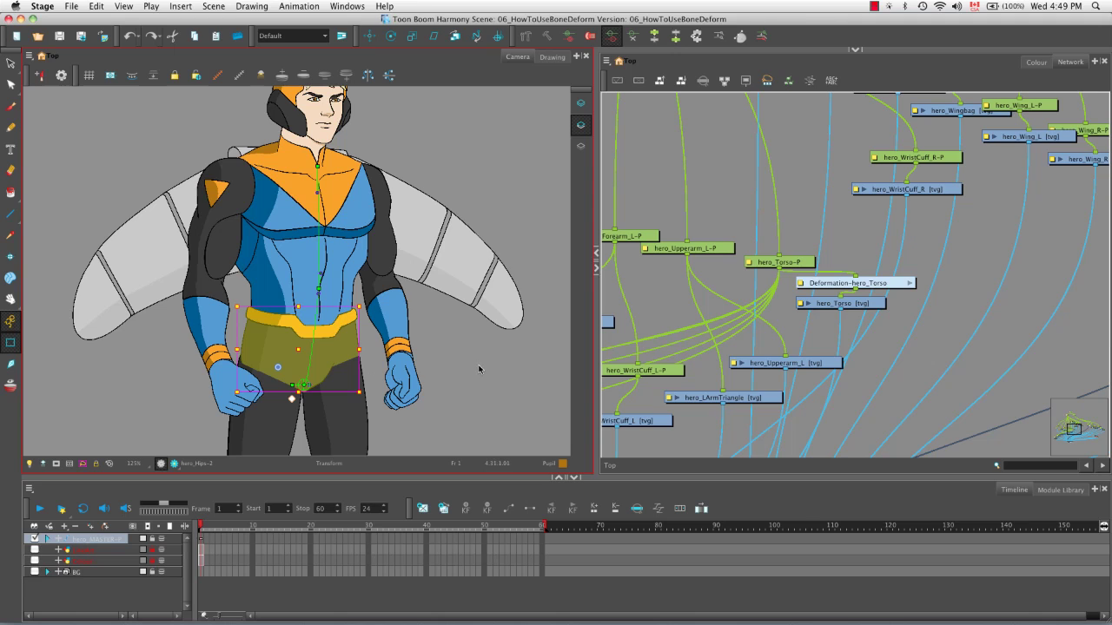
key(Delete)
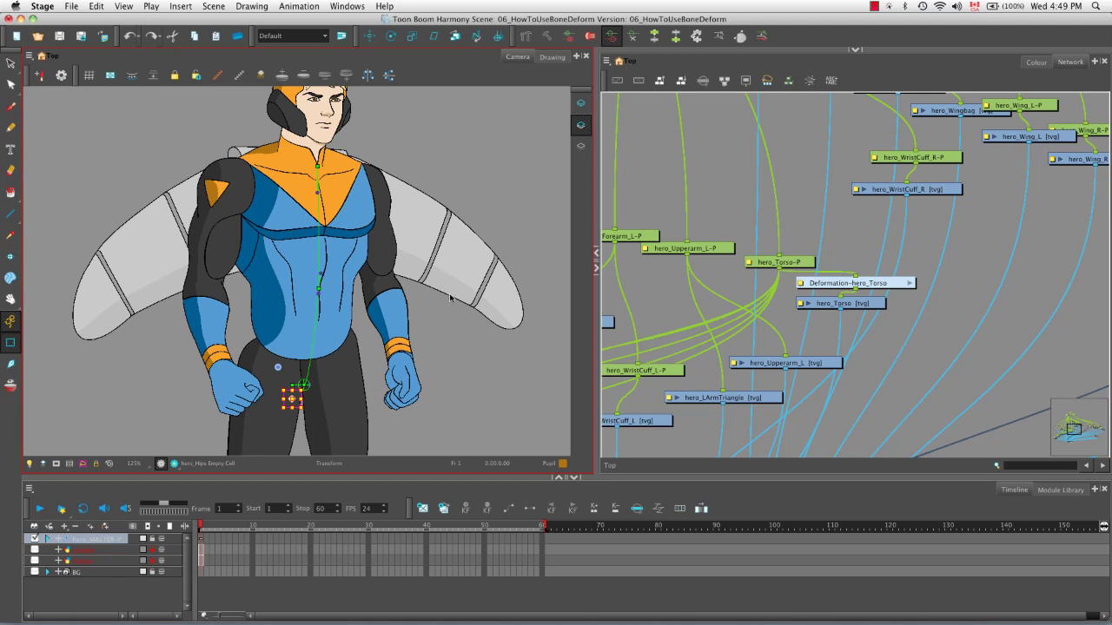
- In setup mode, raise the torso curve's base to the bottom of the abs, readjust its waist and neck points, and undo the last tweaks
click(547, 38)
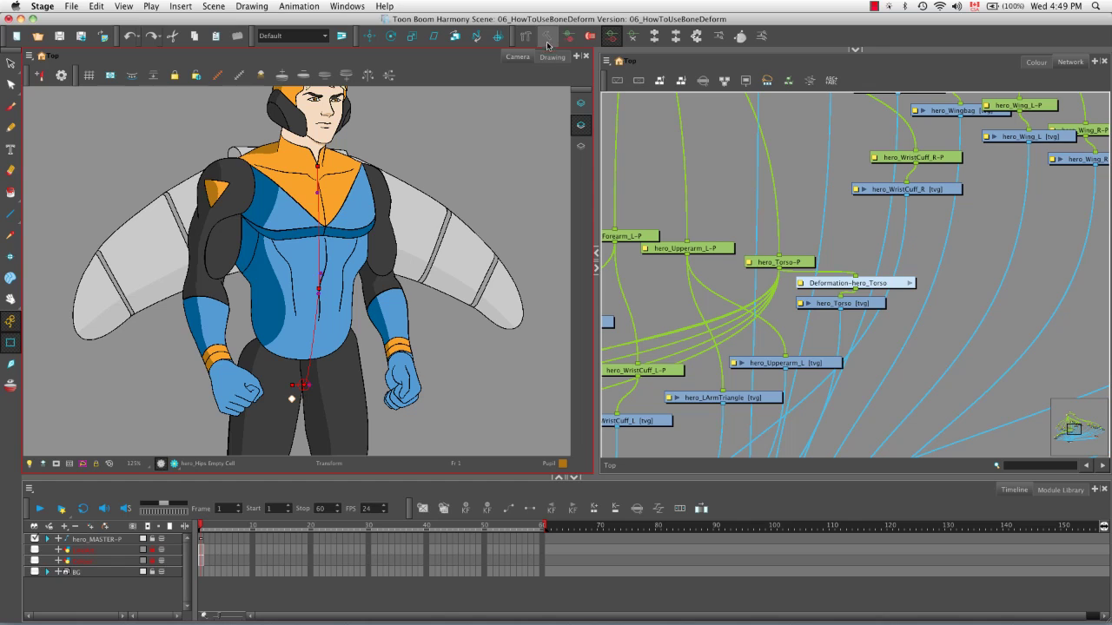
drag(304, 384, 302, 343)
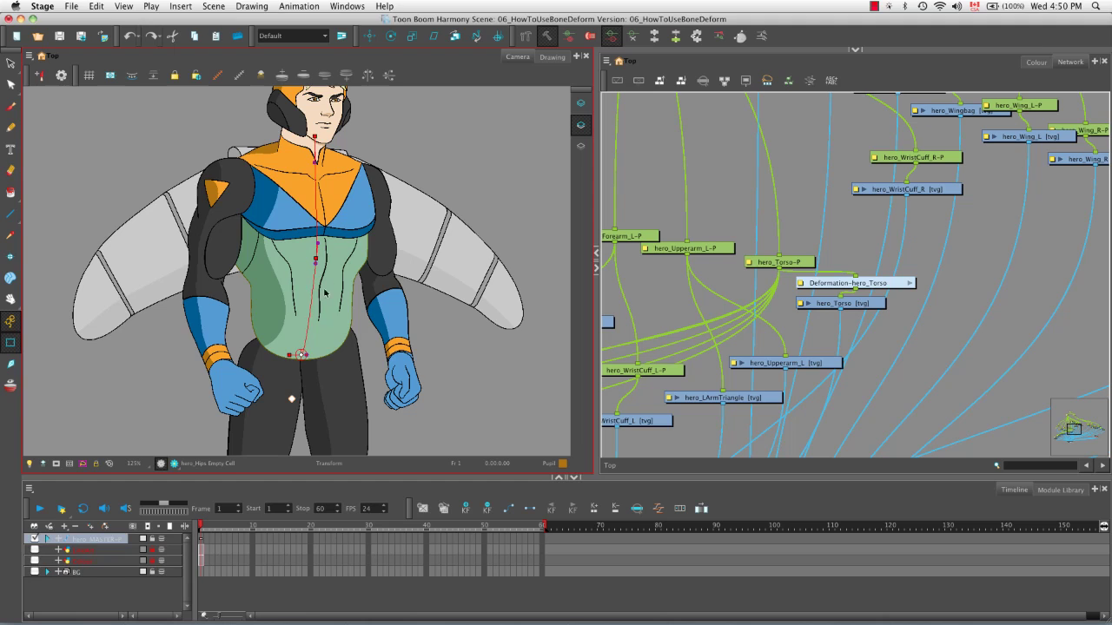
drag(315, 260, 319, 285)
drag(316, 135, 317, 166)
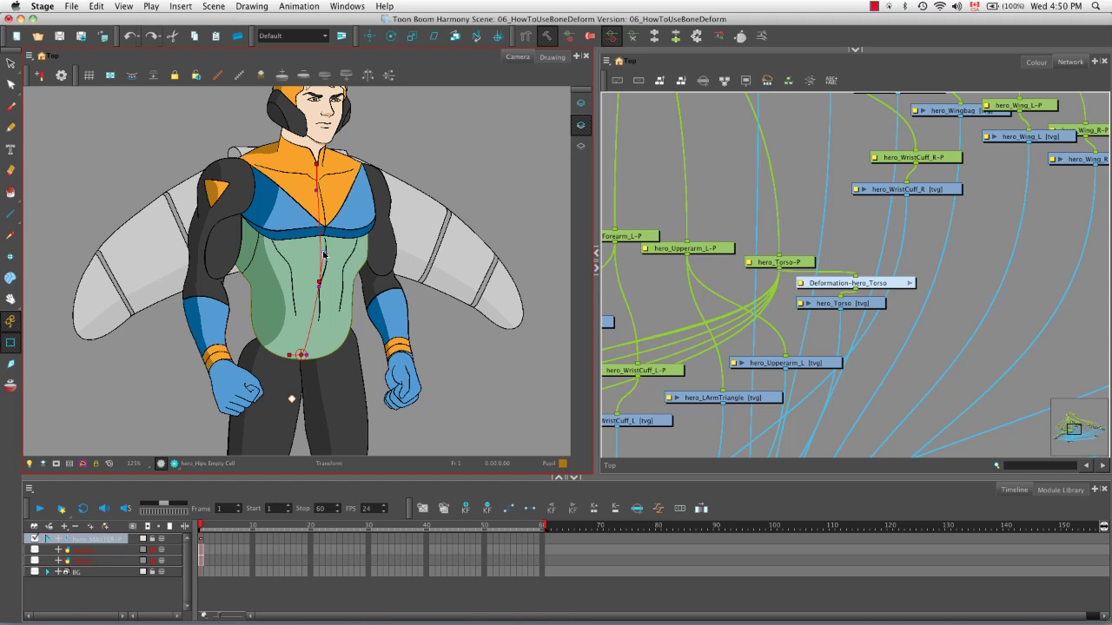
click(318, 290)
drag(319, 282, 323, 284)
key(super+z)
key(super+z)
key(super+z)
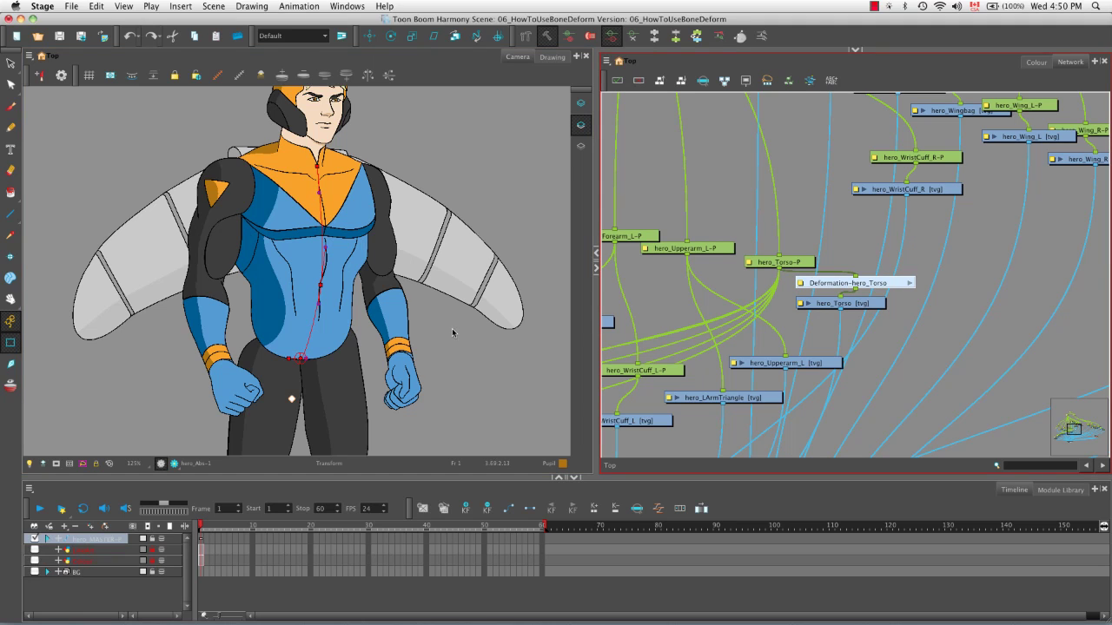
- Return to animation mode and reset the Deformation-hero_Torso group to its resting position
click(547, 36)
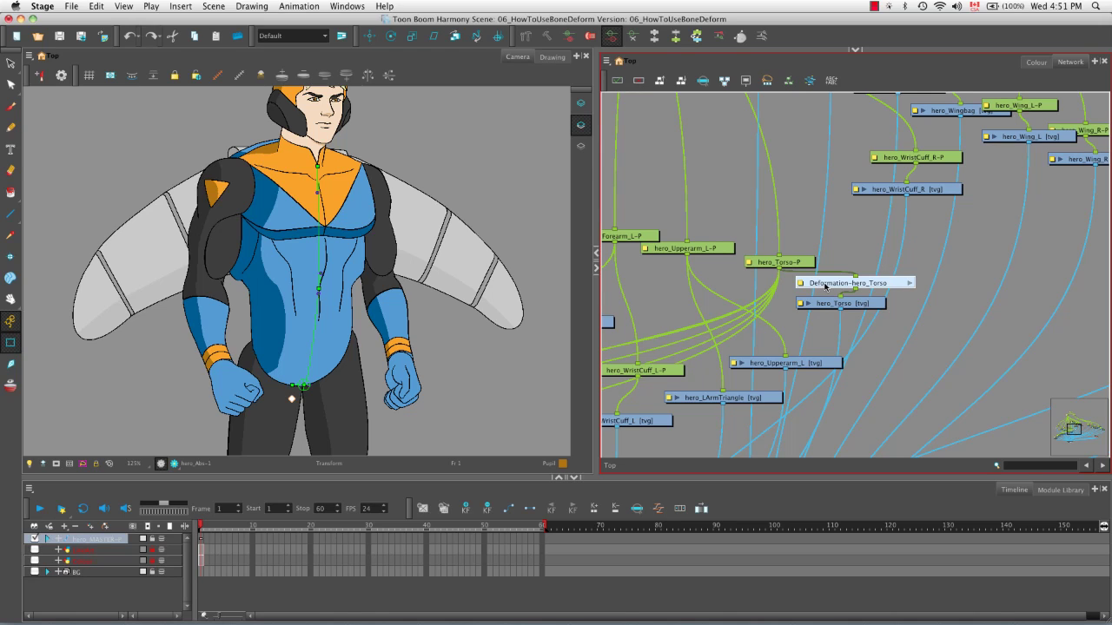
drag(825, 286, 824, 287)
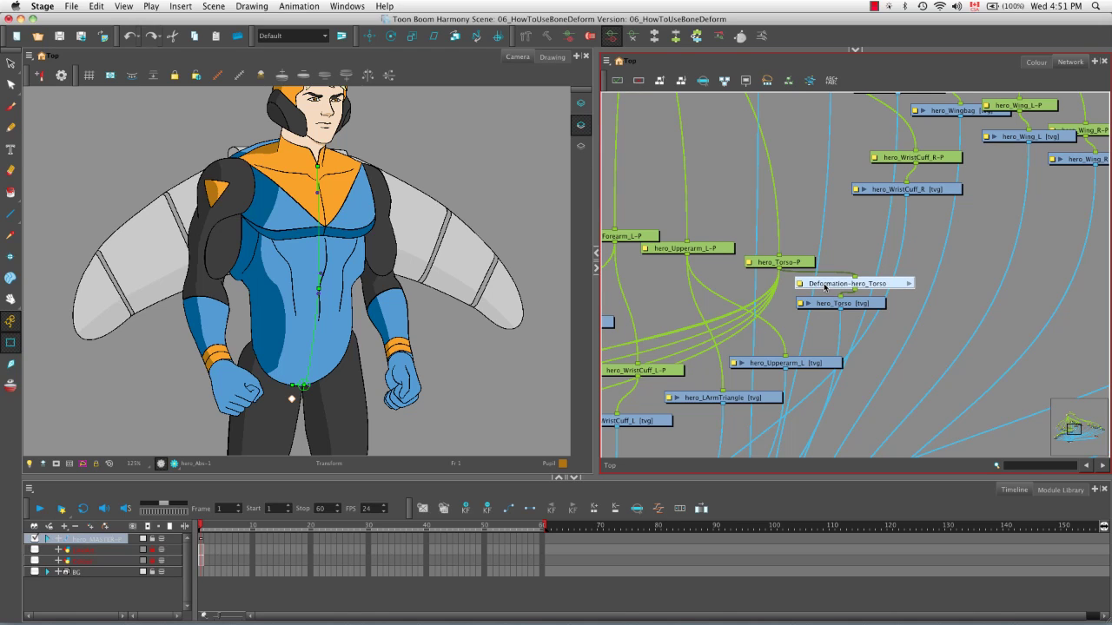
click(718, 37)
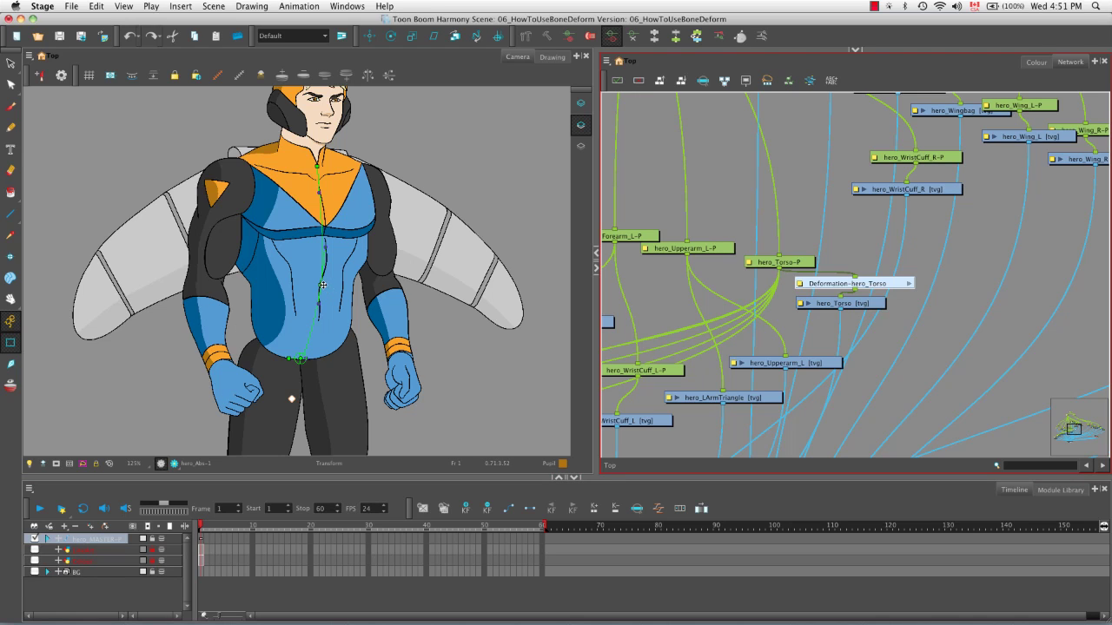
- Test the torso deformation by shifting the curve's waist point and its handle, and undo both moves
drag(320, 285, 291, 283)
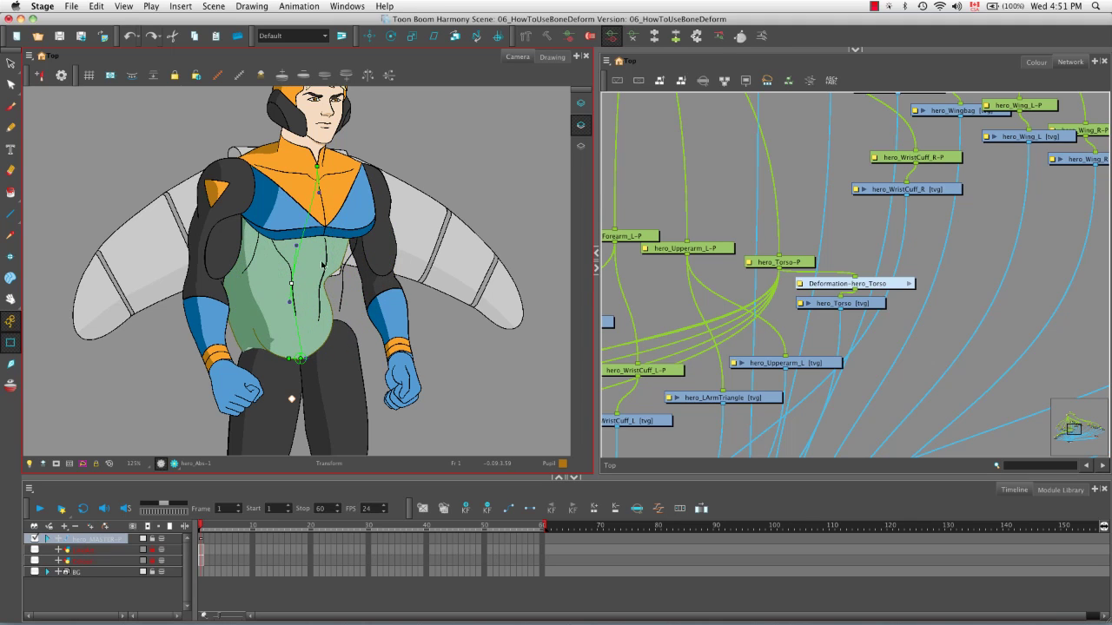
mouse_move(290, 302)
mouse_down()
mouse_move(284, 314)
mouse_move(284, 290)
mouse_move(293, 303)
mouse_up()
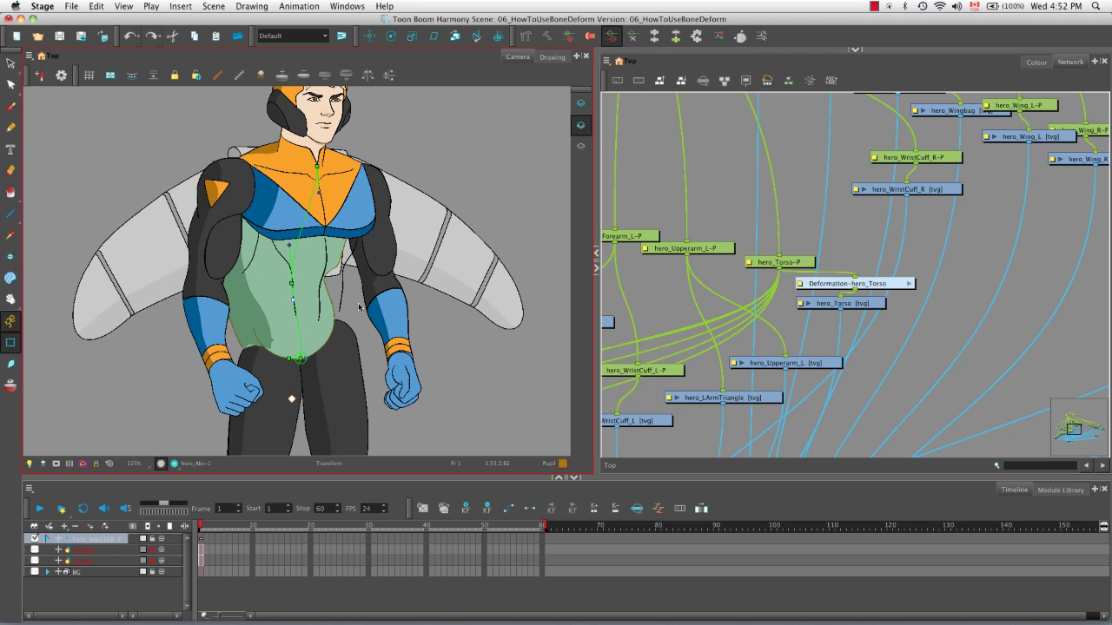
key(super+z)
key(super+z)
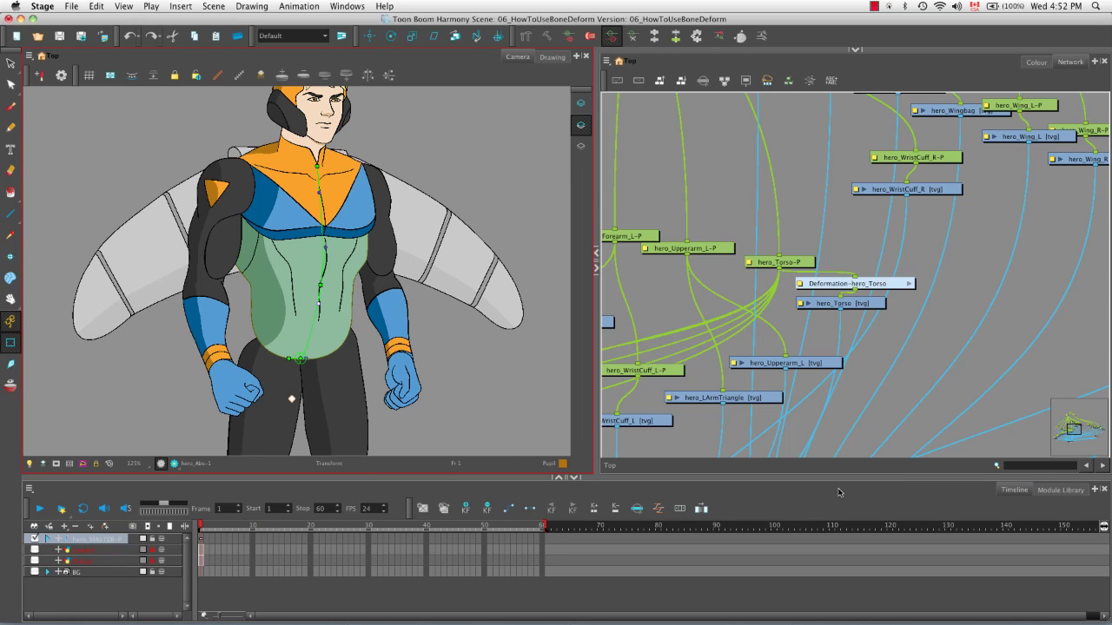
- Search the network for the hero_Hips node
click(1045, 465)
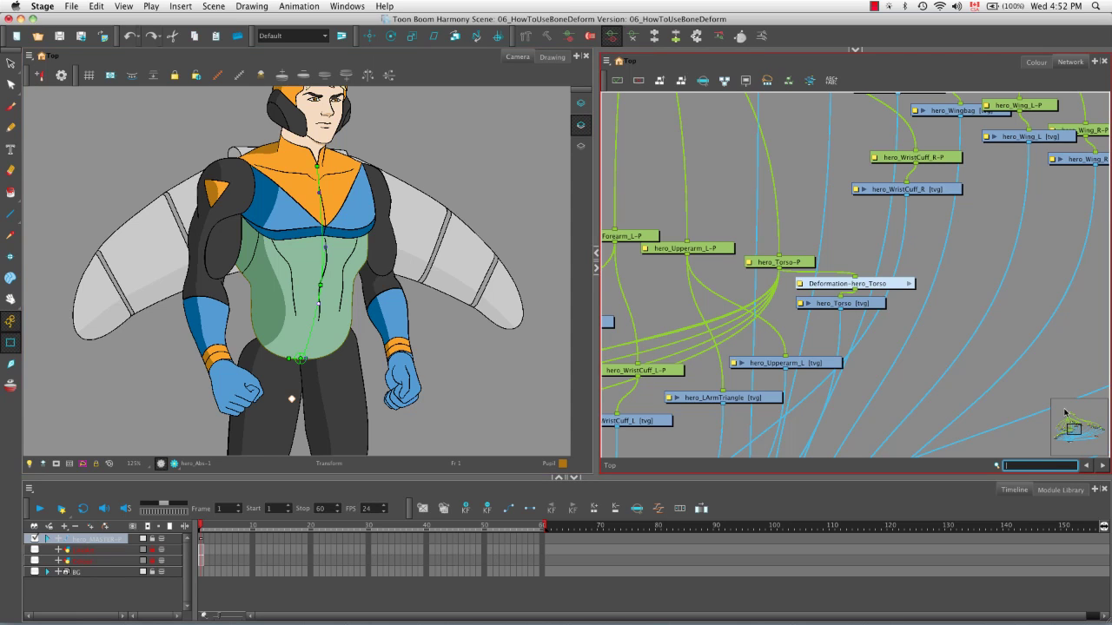
text(hip)
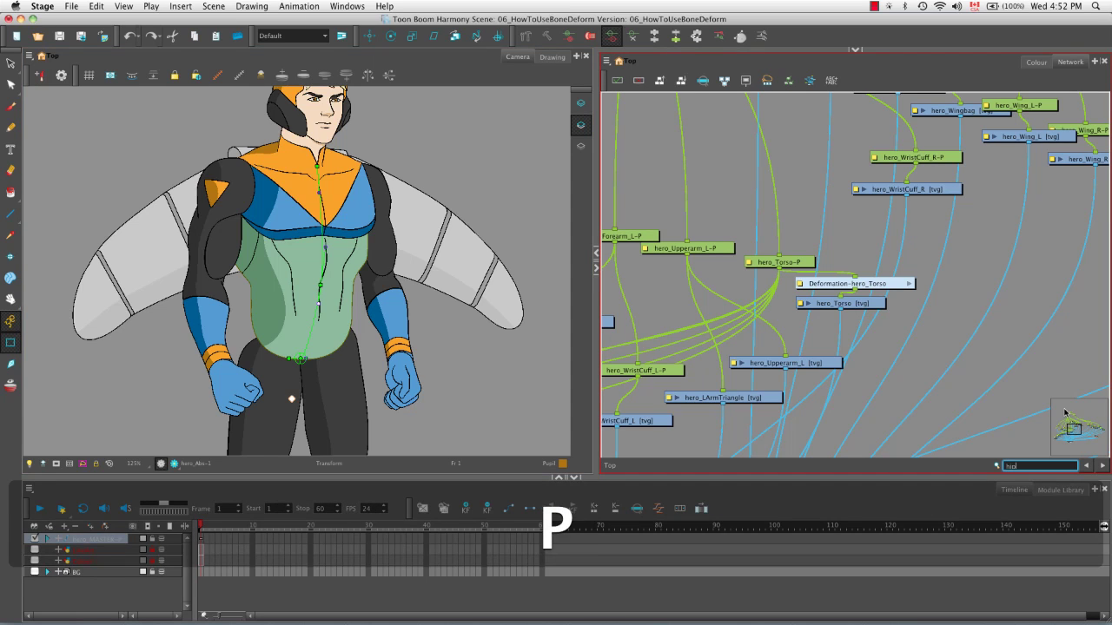
key(BackSpace)
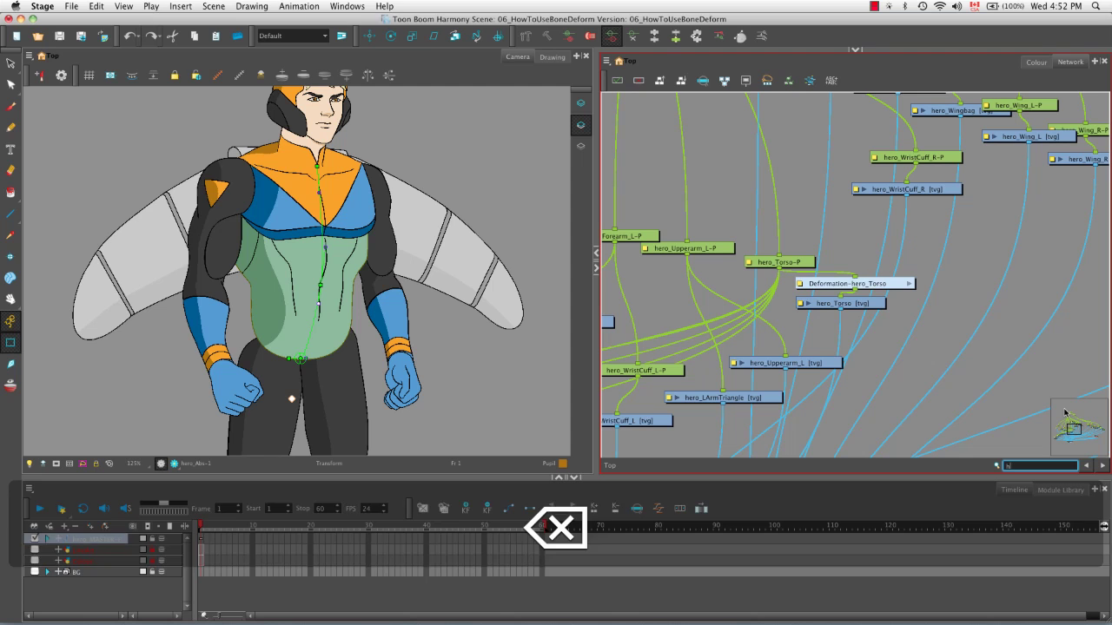
text(ero_Hips)
key(Return)
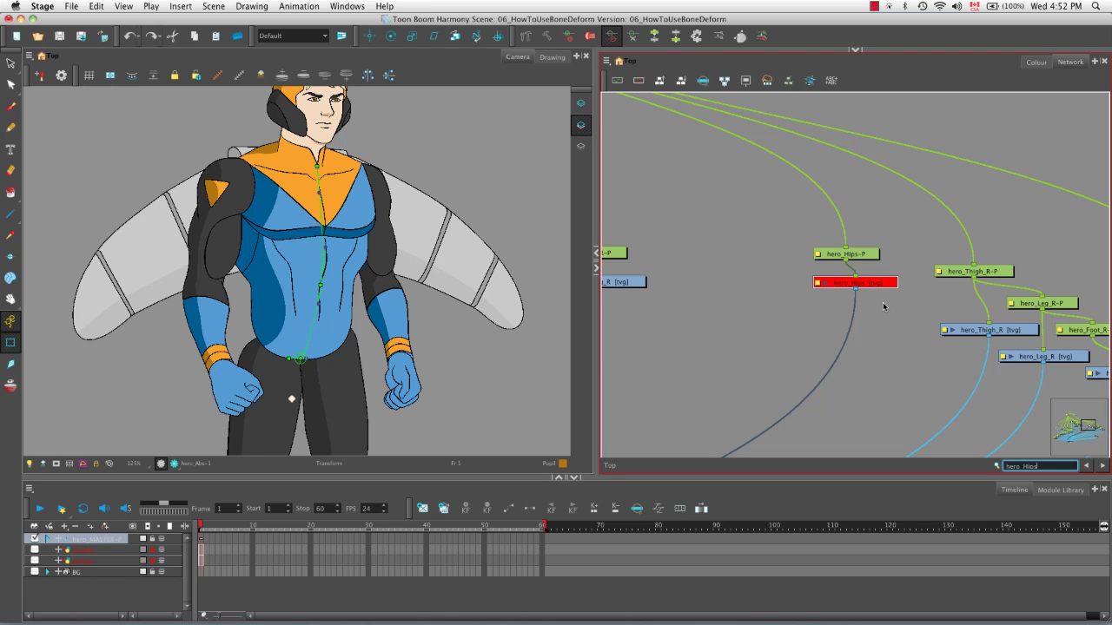
text(a)
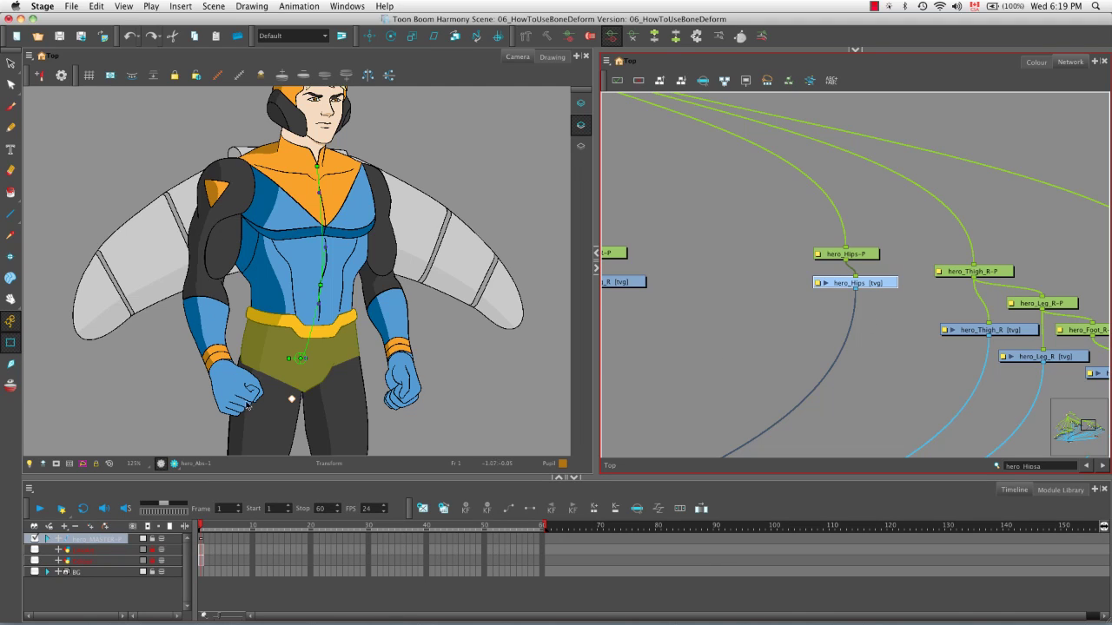
- Build a bone chain from shoulder to elbow to wrist on hero_Upperarm_L using the Rigging tool in Bone mode
click(222, 242)
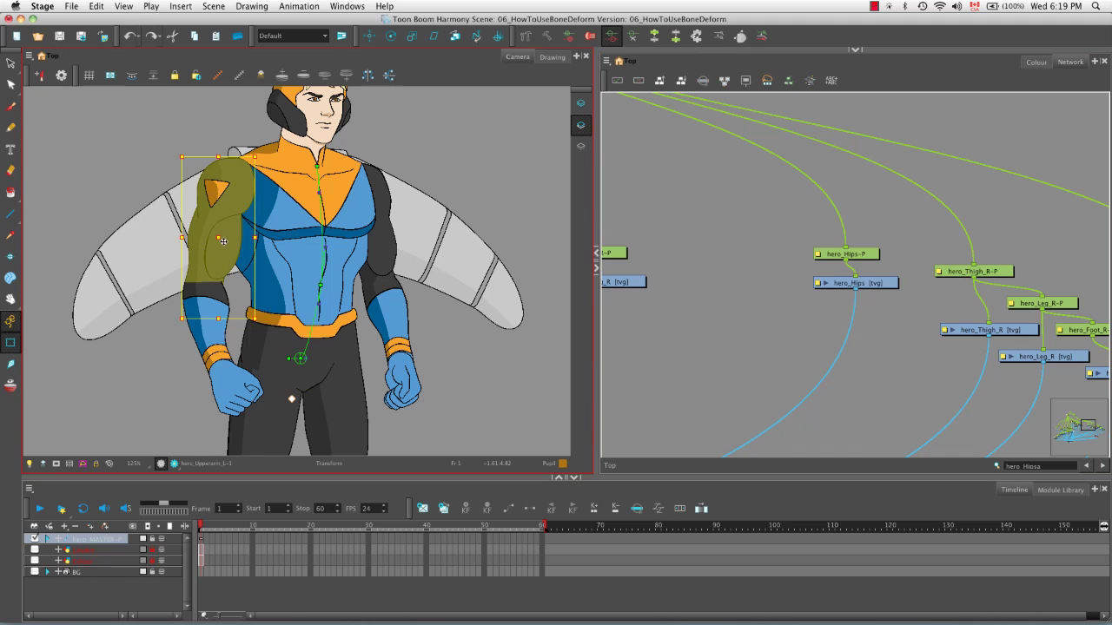
click(878, 78)
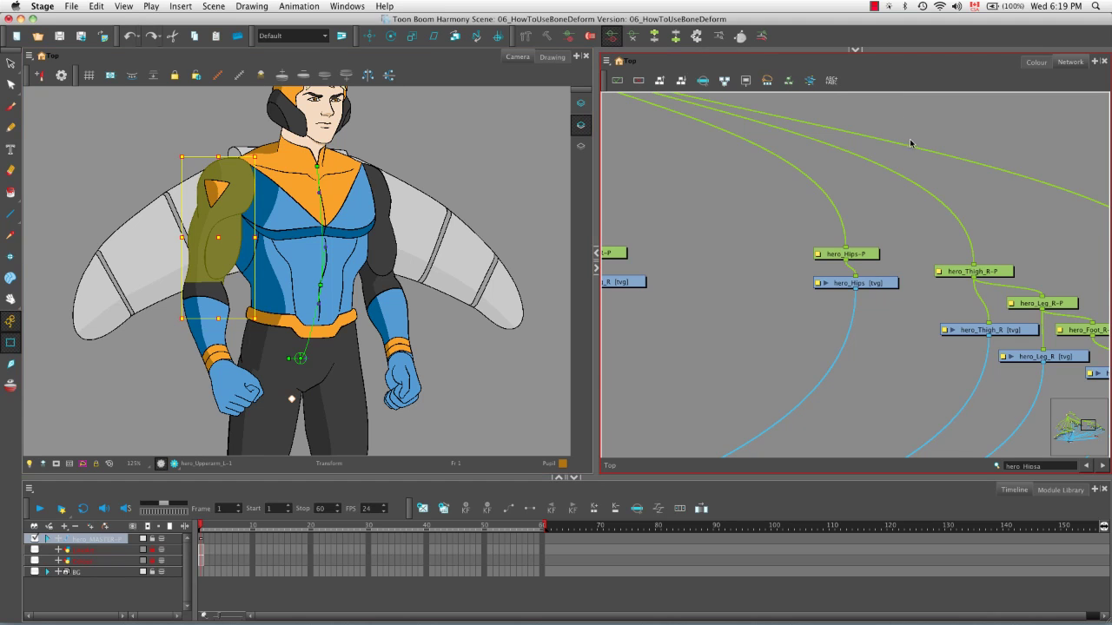
key(o)
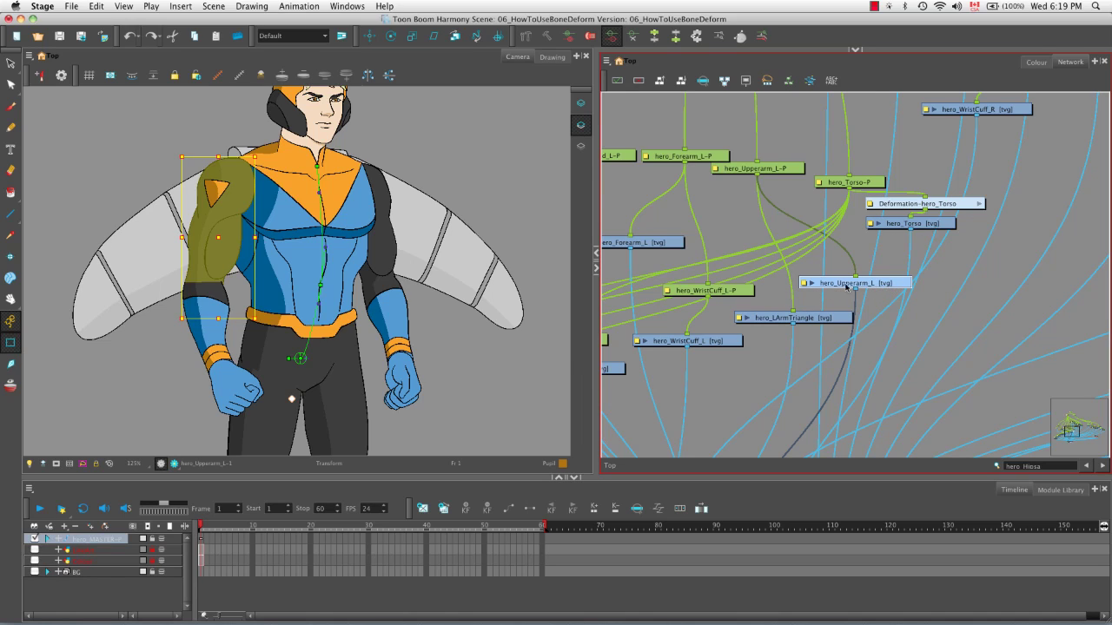
click(525, 36)
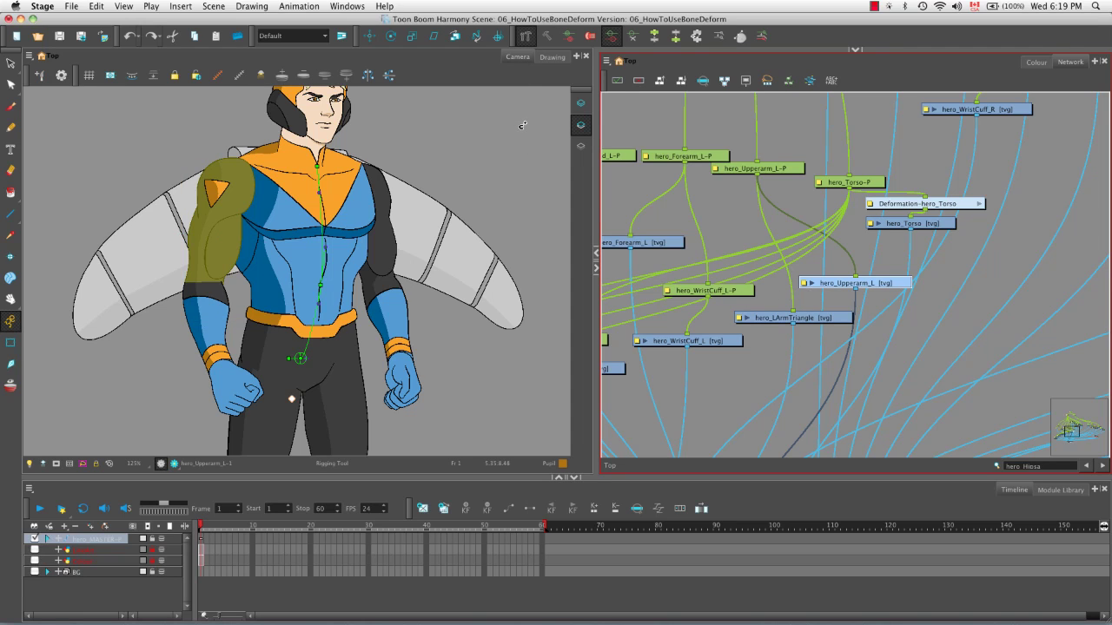
click(856, 51)
scroll(715, 99, down, 1)
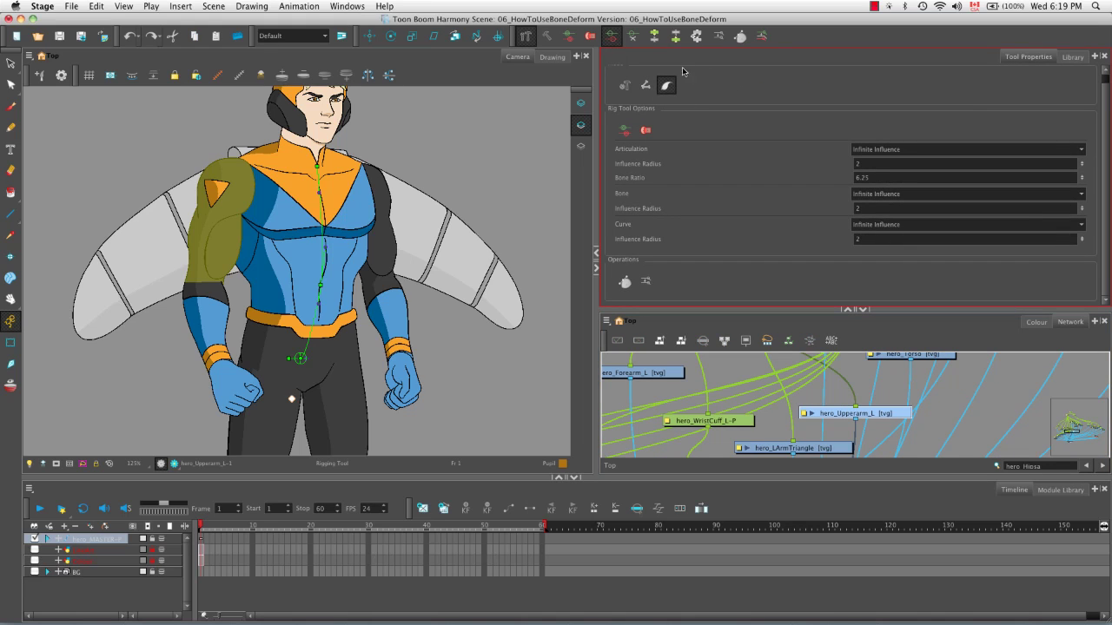
click(646, 87)
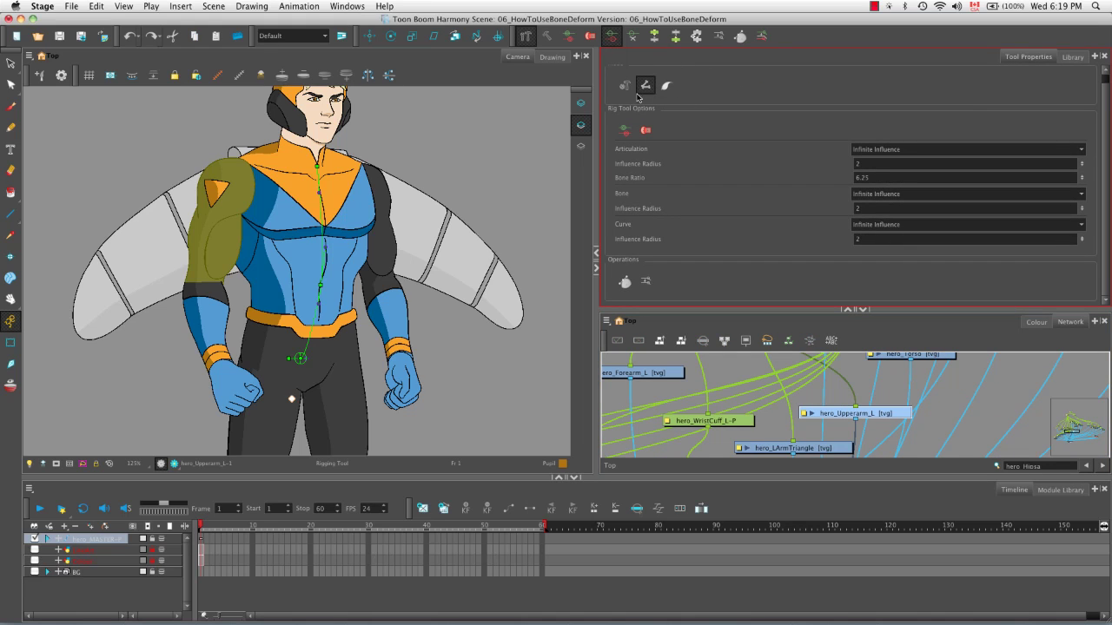
click(234, 160)
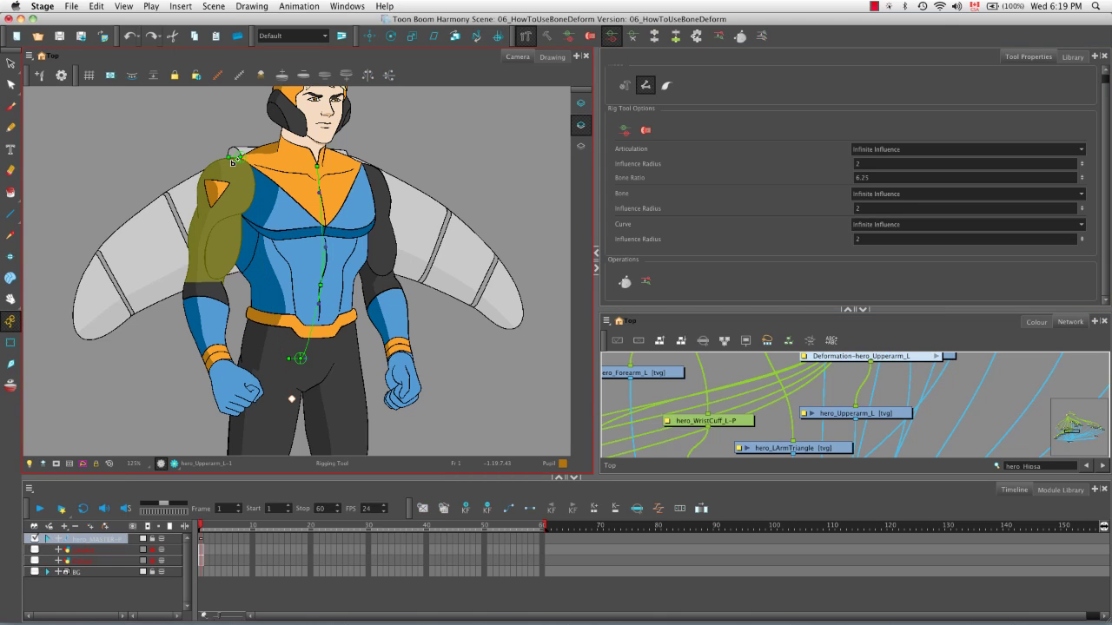
click(205, 276)
click(219, 358)
- In setup mode, use the Transform tool to adjust the resting positions of the arm chain's shoulder, elbow, forearm and wrist points
click(545, 36)
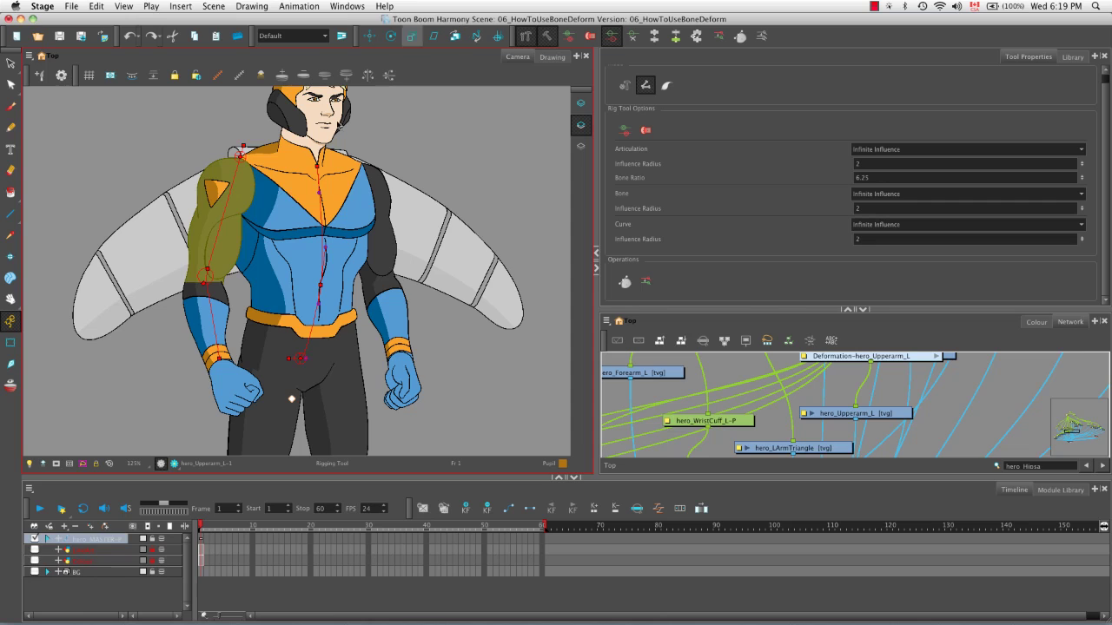
click(12, 344)
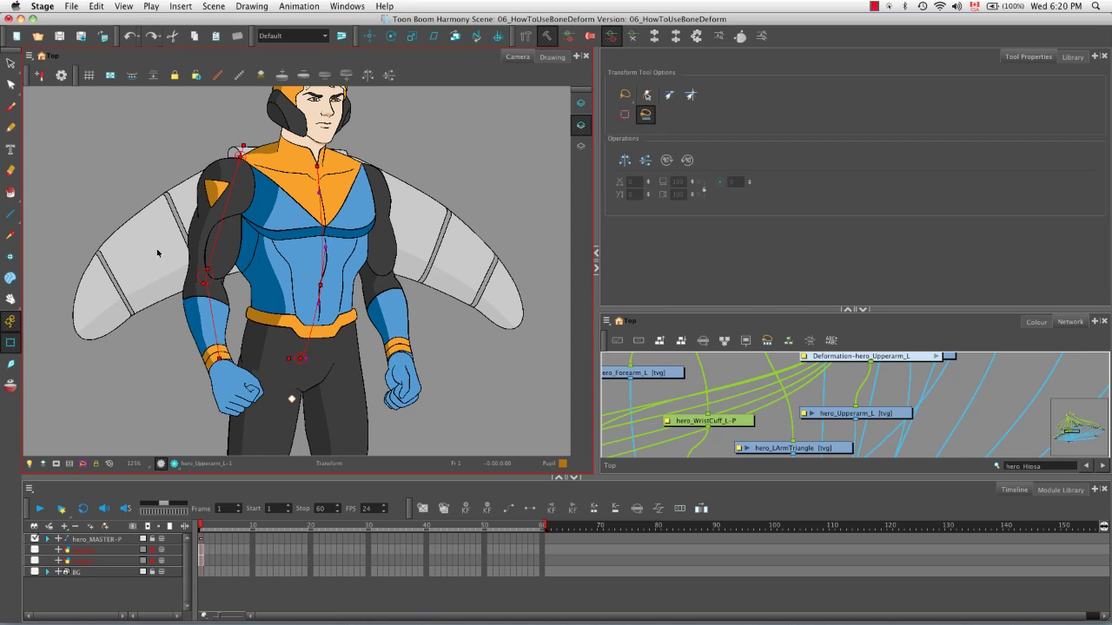
drag(241, 156, 234, 161)
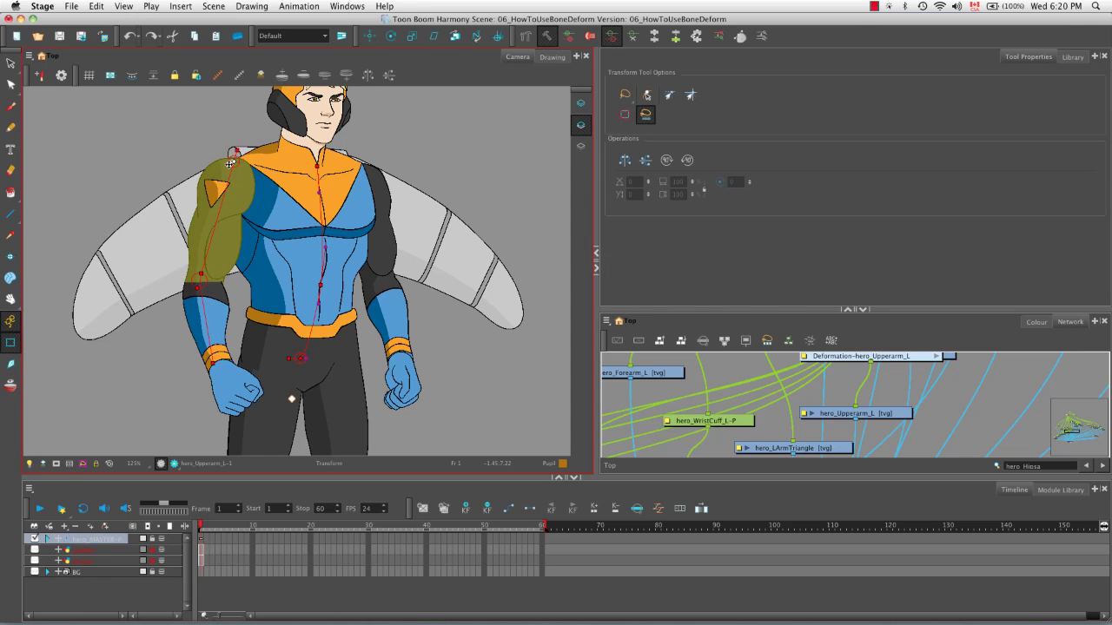
drag(202, 271, 208, 270)
drag(222, 364, 214, 363)
drag(193, 304, 188, 309)
- Rewire the network so Deformation-hero_Upperarm_L sits above hero_Upperarm_L-P, with that peg driving the hero_Upperarm_L drawing
click(849, 310)
drag(910, 227, 806, 210)
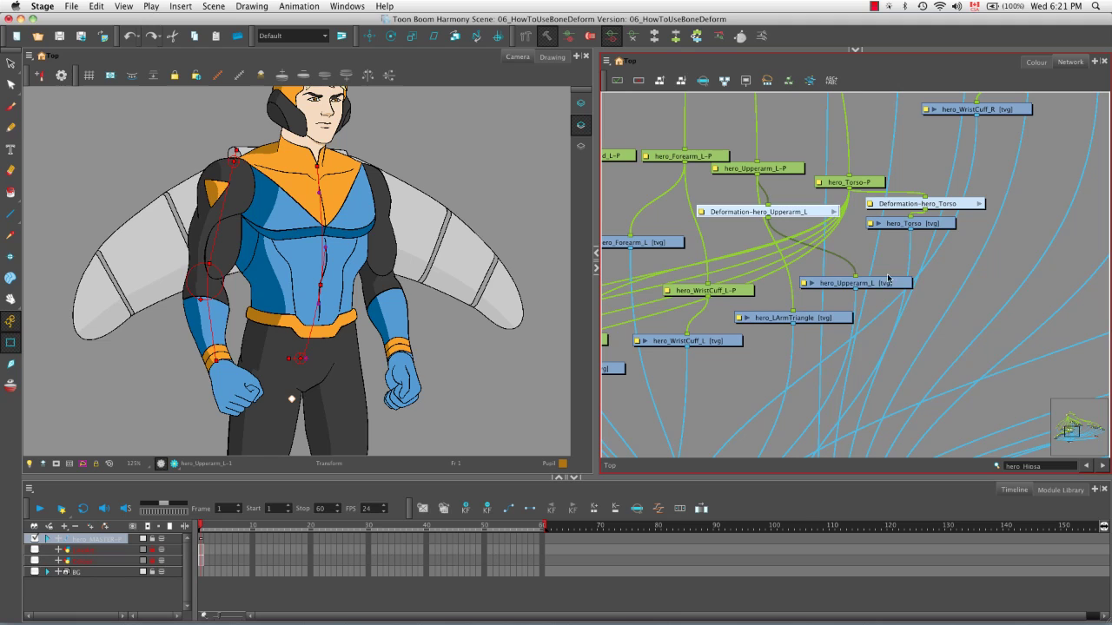
drag(890, 282, 968, 328)
drag(794, 215, 789, 198)
drag(755, 162, 765, 134)
drag(777, 193, 805, 252)
drag(934, 323, 872, 270)
mouse_move(792, 266)
mouse_down()
mouse_move(872, 287)
mouse_move(933, 322)
mouse_up()
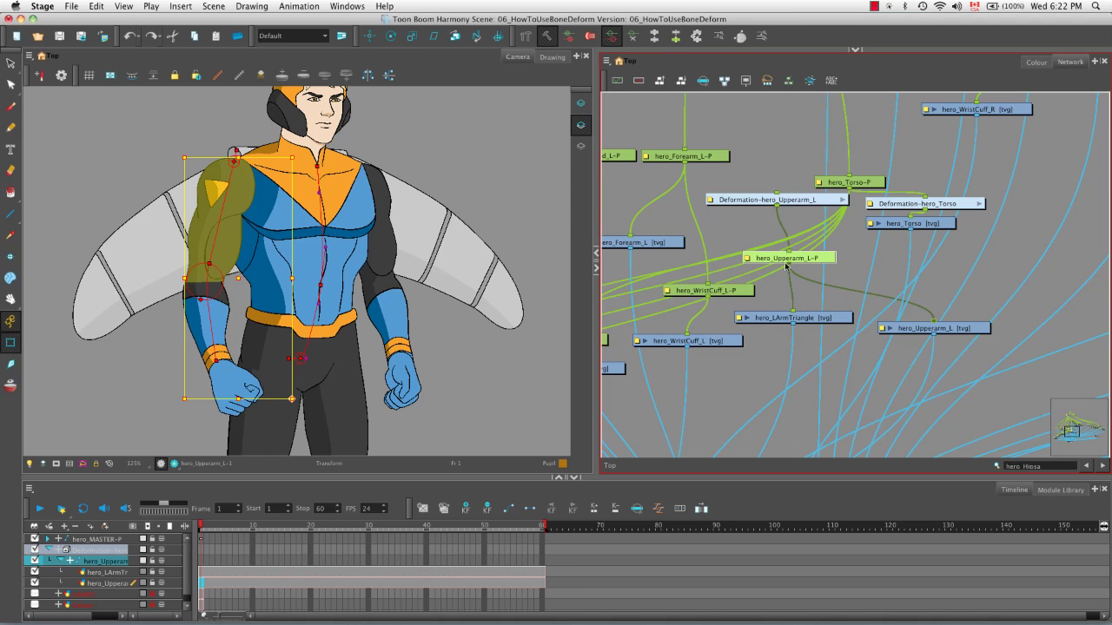
- Connect the input of Deformation-hero_Upperarm_L to the parent peg further up the network
key(space)
drag(766, 243, 834, 331)
drag(817, 265, 767, 158)
key(space)
drag(808, 361, 826, 140)
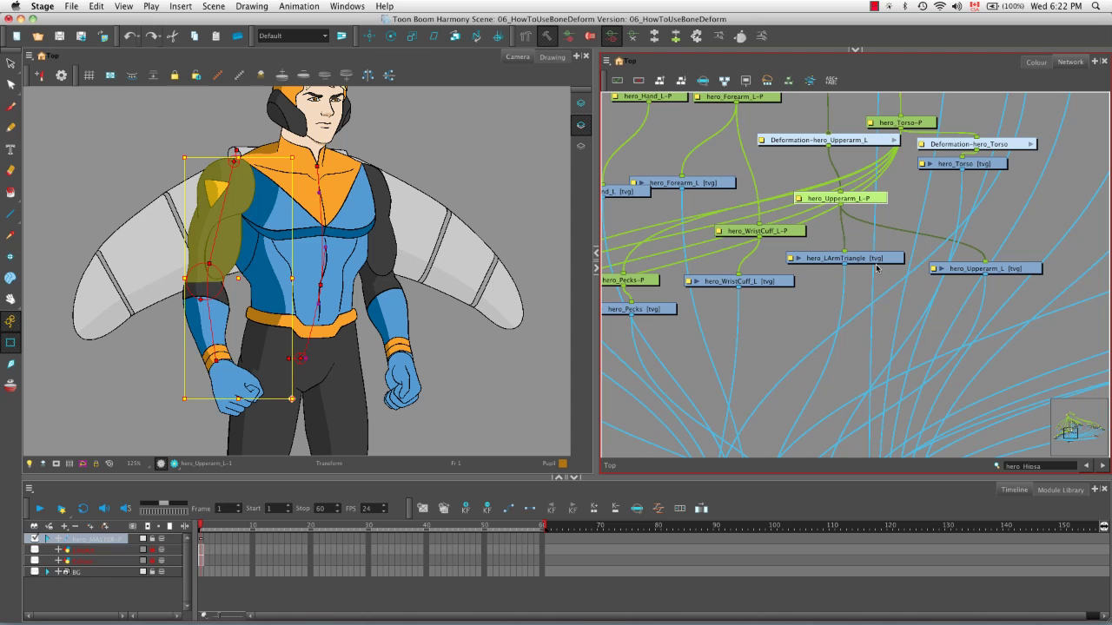
- Detach hero_Forearm_L-P from its parent, attach it below Deformation-hero_Upperarm_L, and move the hero_Forearm_L drawing node beneath it
key(space)
drag(758, 166, 842, 231)
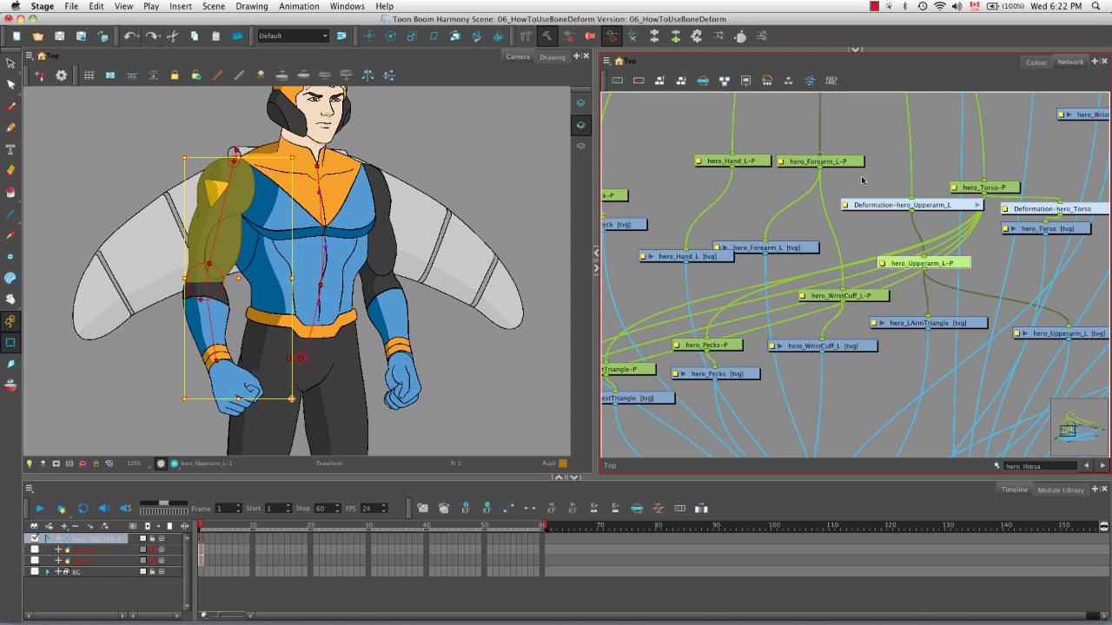
drag(820, 158, 823, 122)
drag(834, 165, 860, 229)
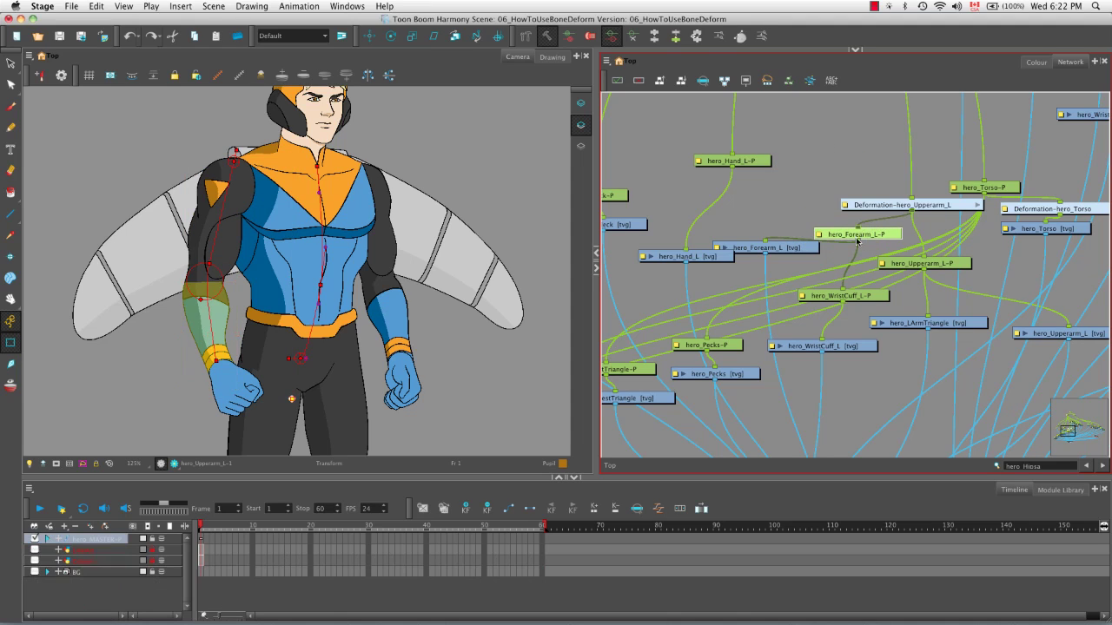
drag(798, 252, 784, 290)
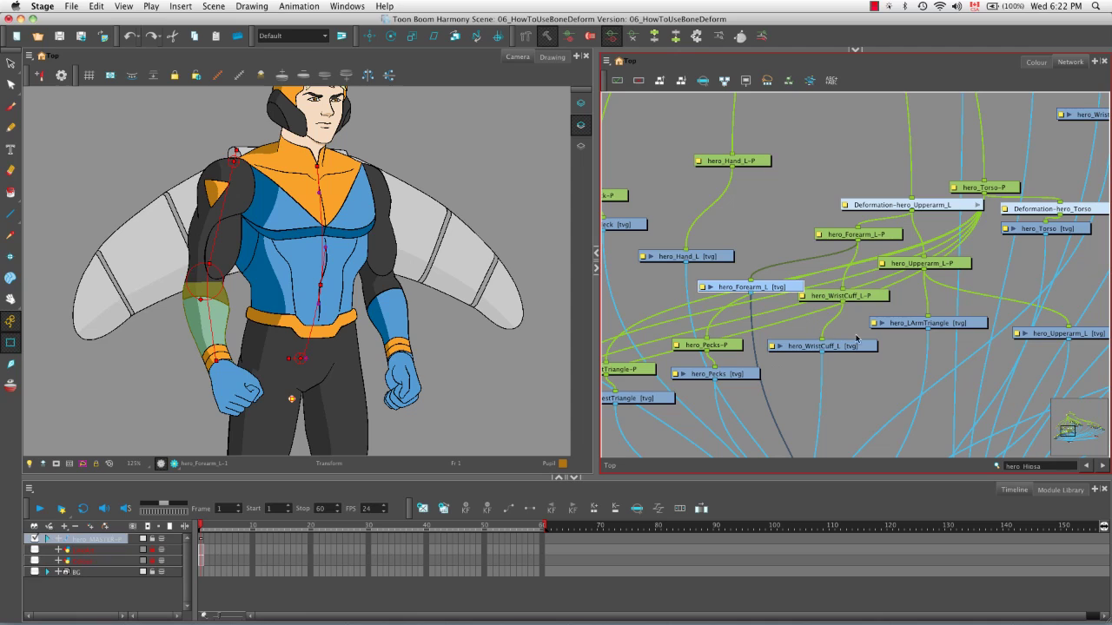
- Return the rig to animation mode and reset the Deformation-hero_Upperarm_L group to its resting position
click(881, 204)
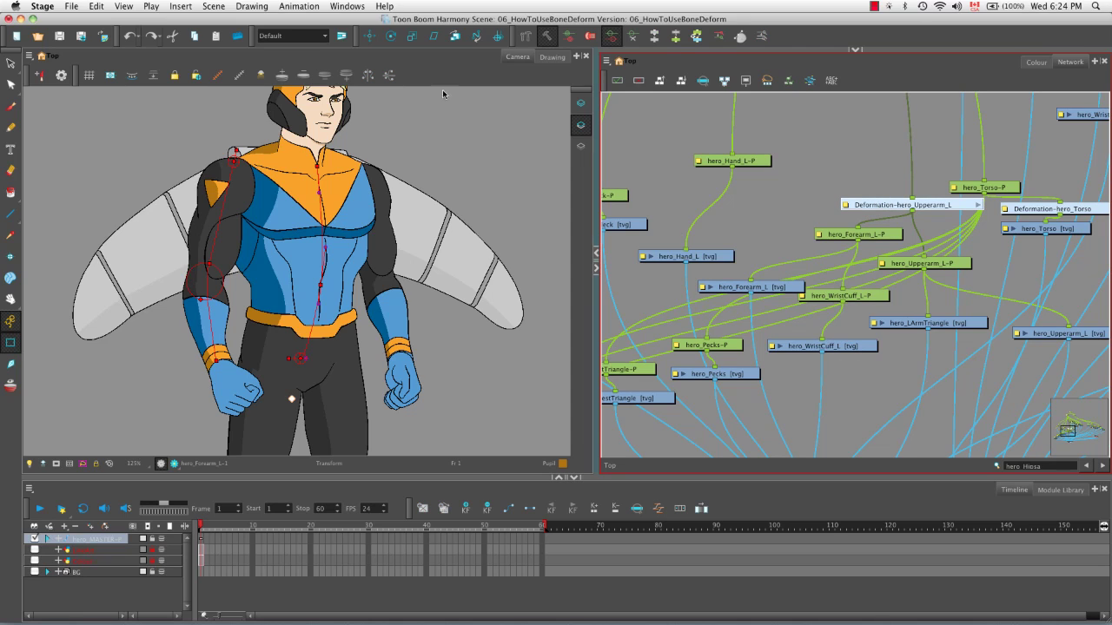
click(545, 41)
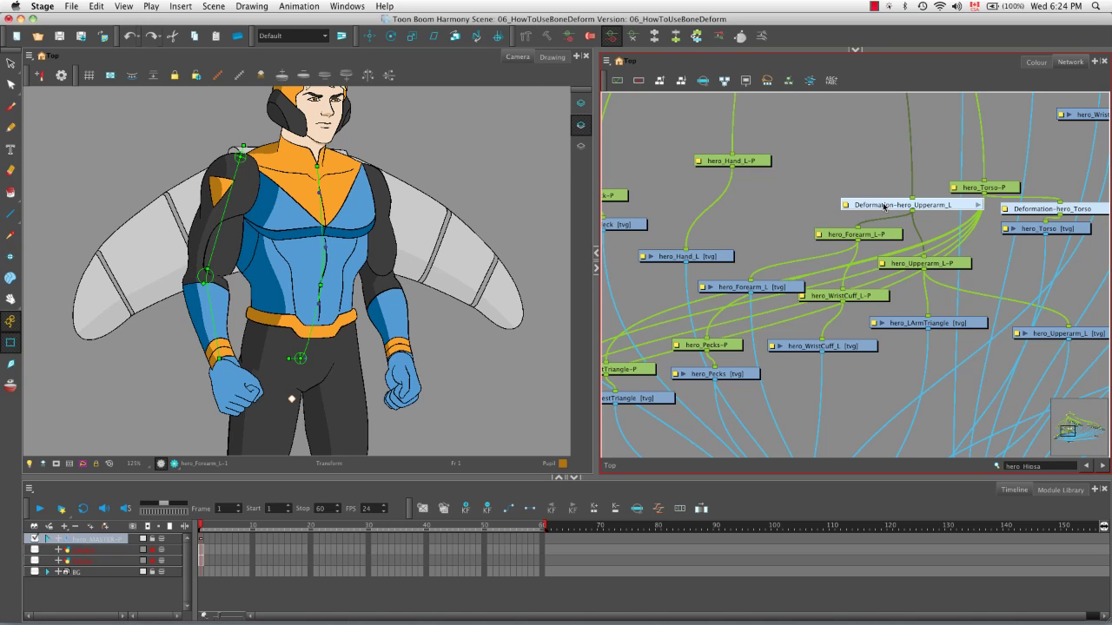
click(715, 37)
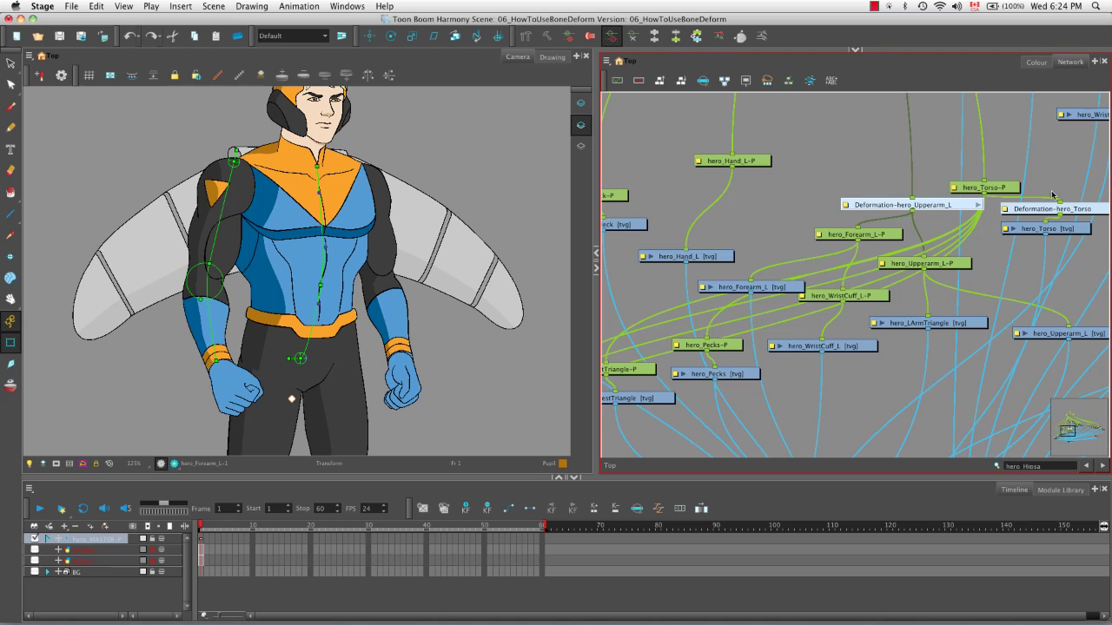
- Rewire the network so Deformation-hero_Torso sits above hero_Torso-P, with that peg driving the hero_Torso drawing
click(1005, 167)
drag(1006, 186, 1015, 146)
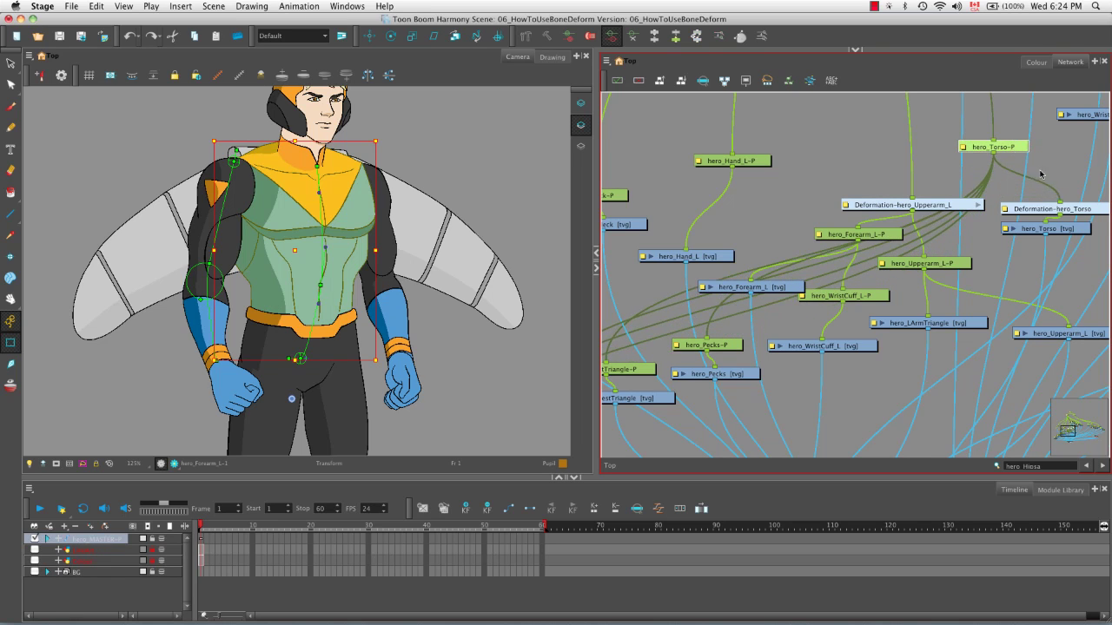
click(1070, 207)
drag(1042, 189, 1044, 181)
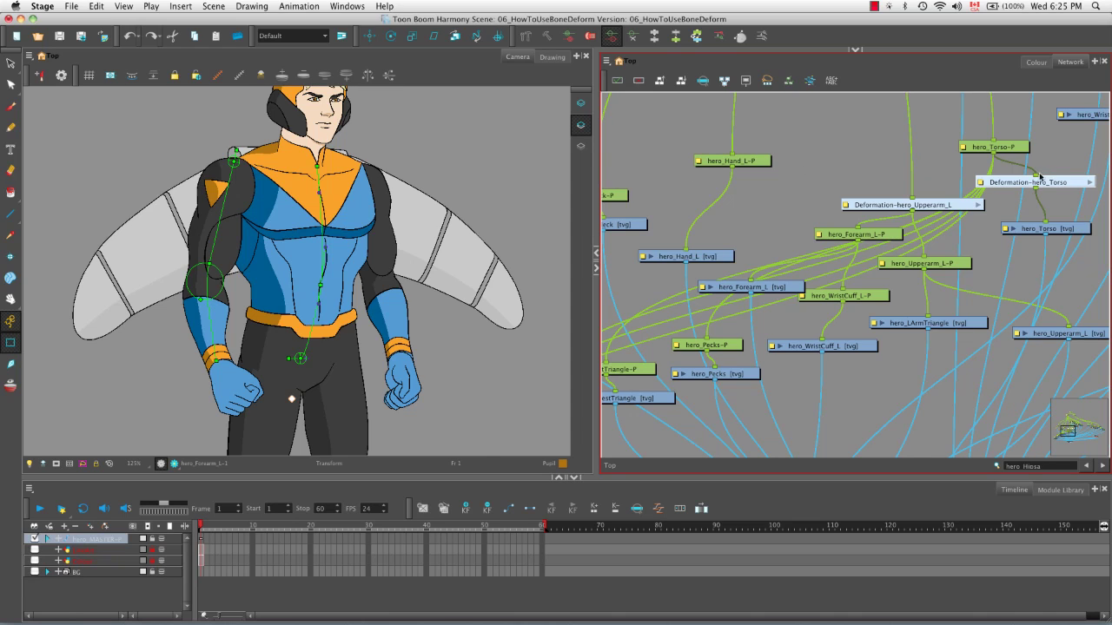
drag(1035, 176, 1020, 163)
drag(1045, 222, 995, 109)
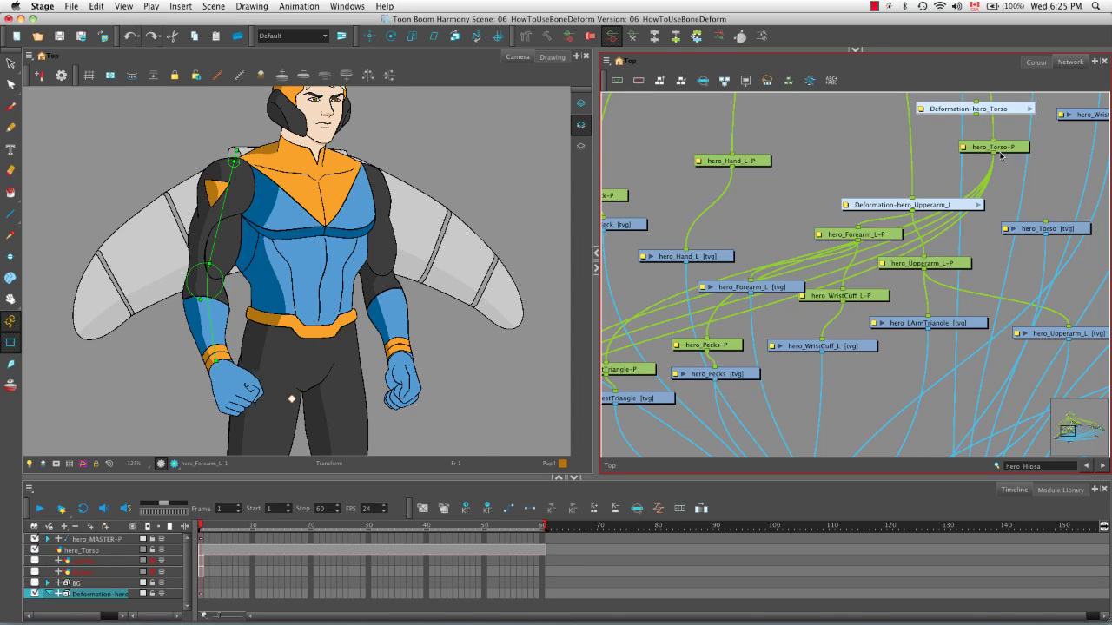
drag(993, 153, 1057, 218)
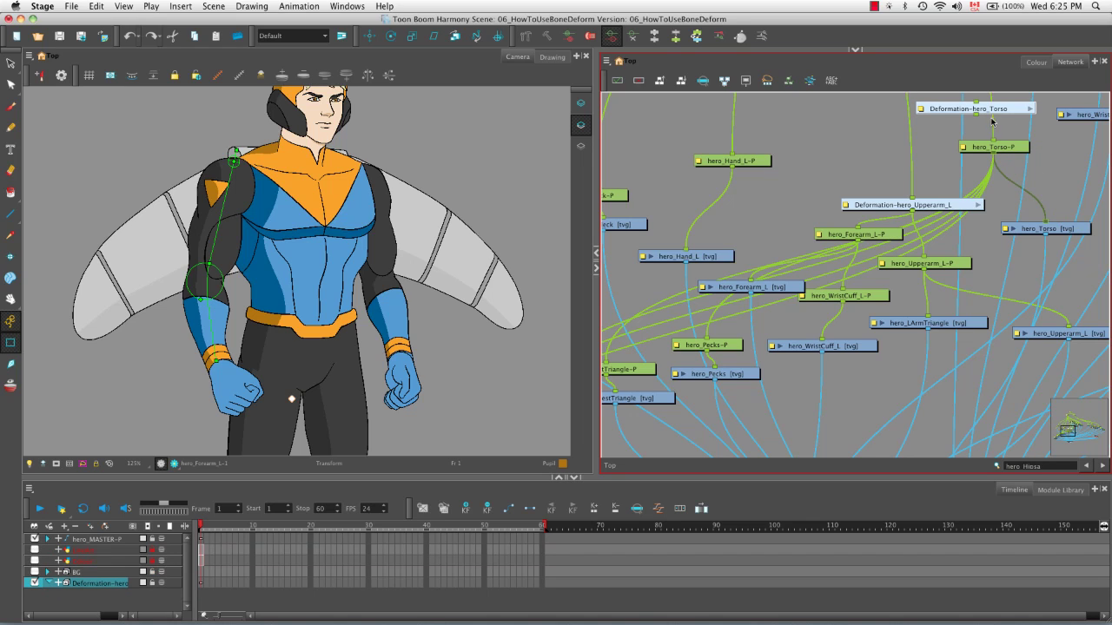
drag(993, 139, 977, 113)
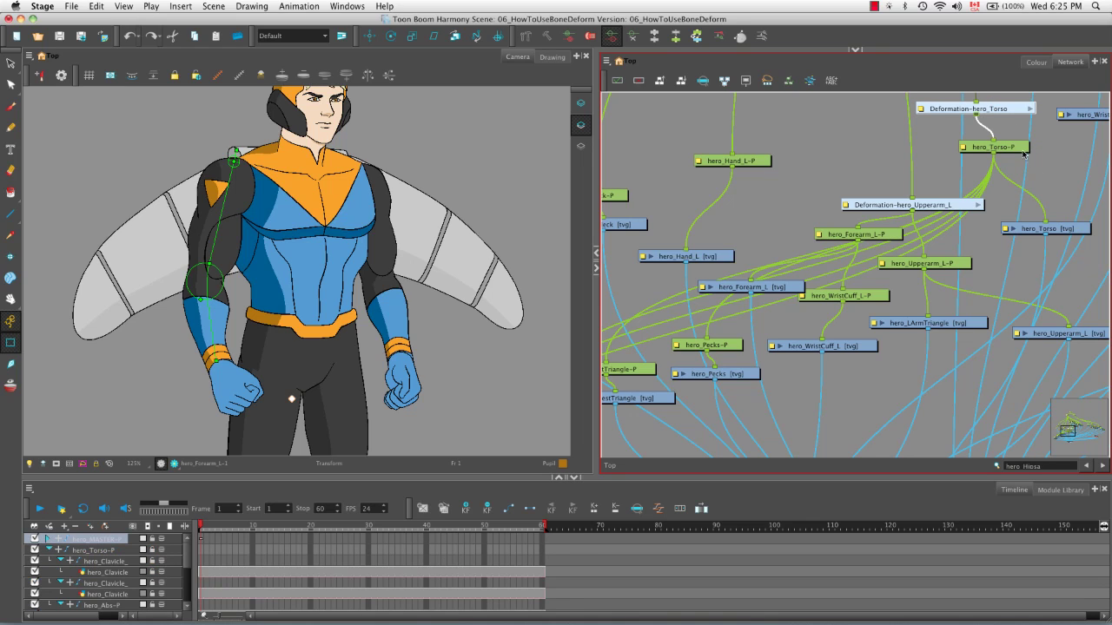
- Examine which pegs hang below hero_Torso-P and how Deformation-hero_Torso connects further up the network
key(space)
drag(1003, 221, 936, 304)
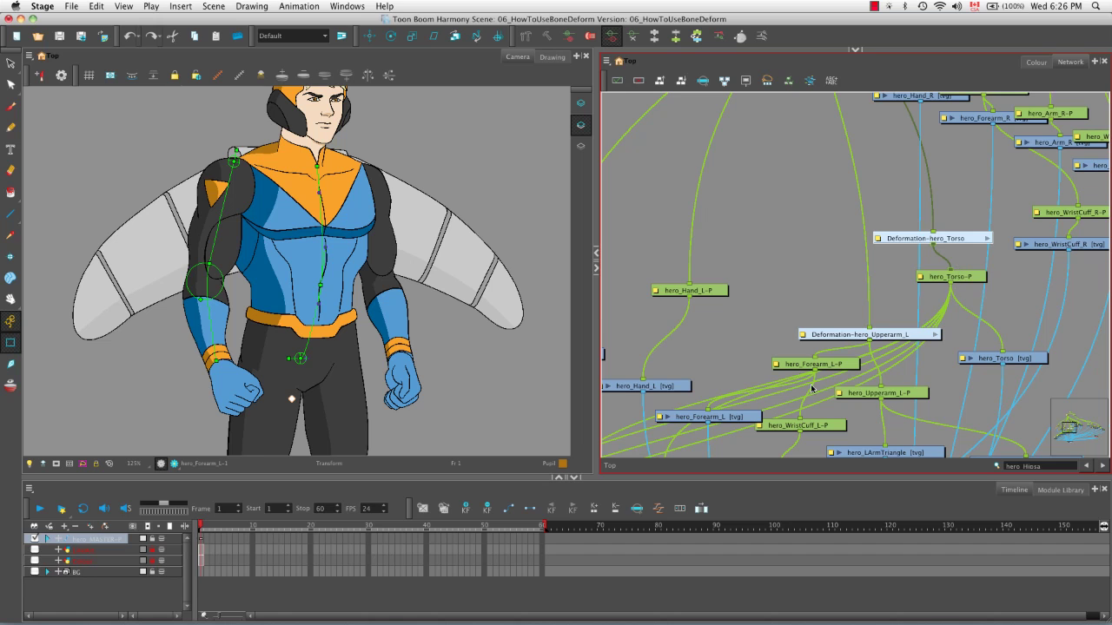
key(space)
drag(799, 342, 953, 187)
drag(747, 338, 860, 273)
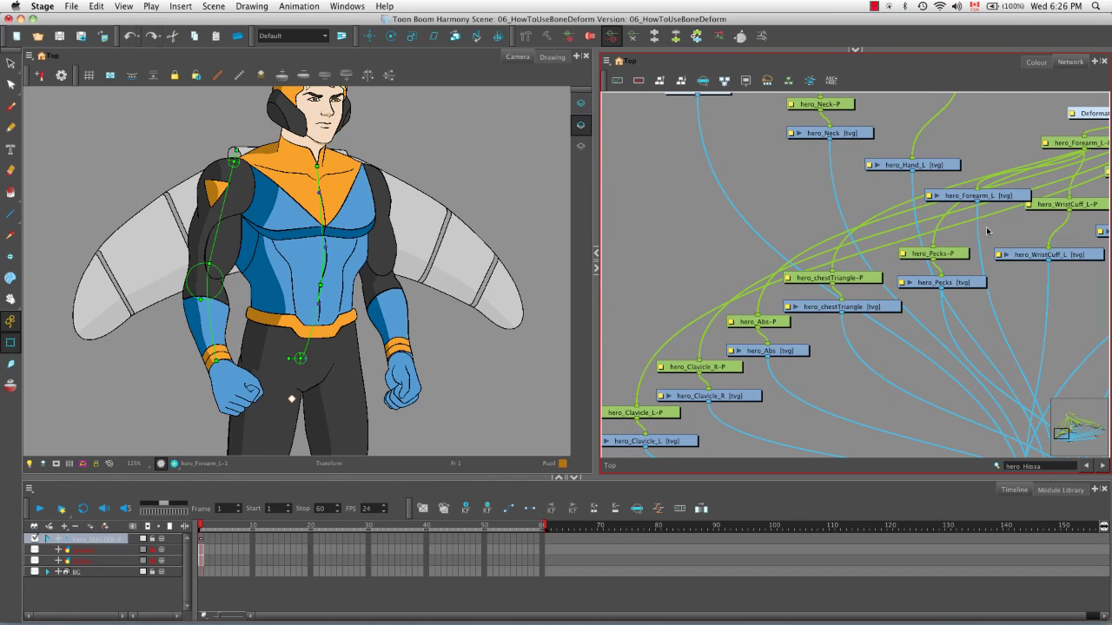
key(space)
drag(957, 216, 850, 304)
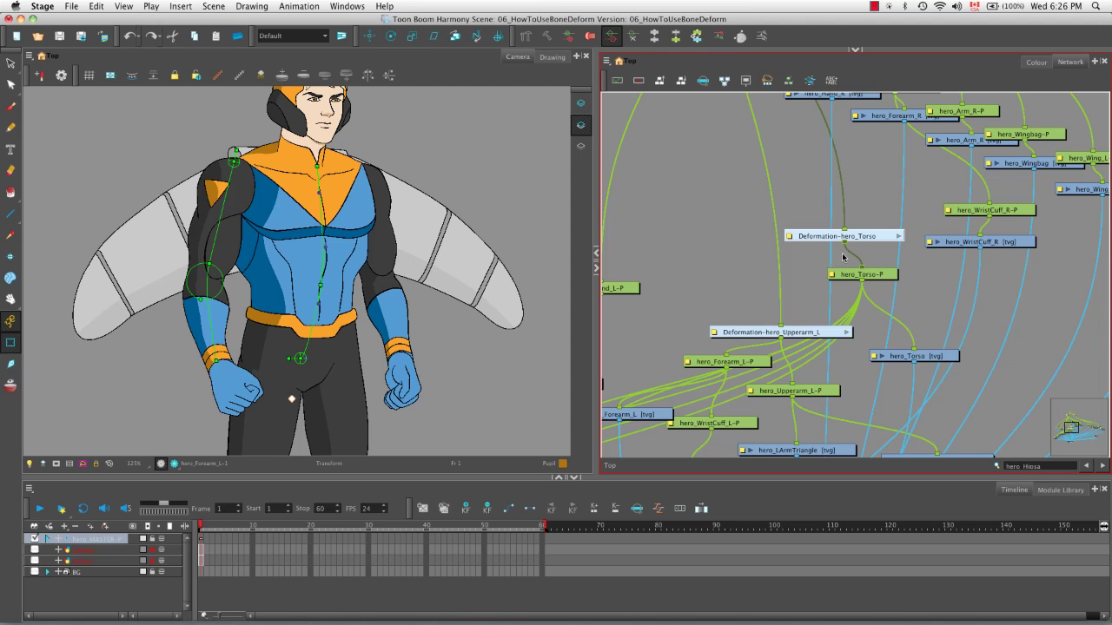
drag(777, 217, 776, 340)
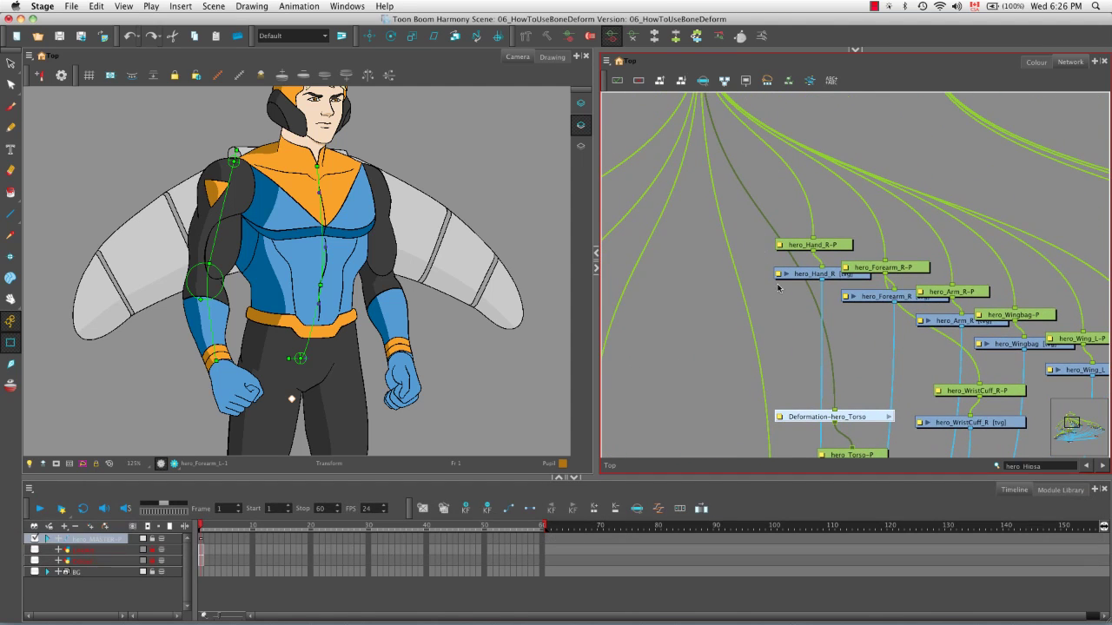
- Add a kinematic output to Deformation-hero_Torso and move its kinematic module clear of the other modules inside the group
drag(745, 227, 805, 199)
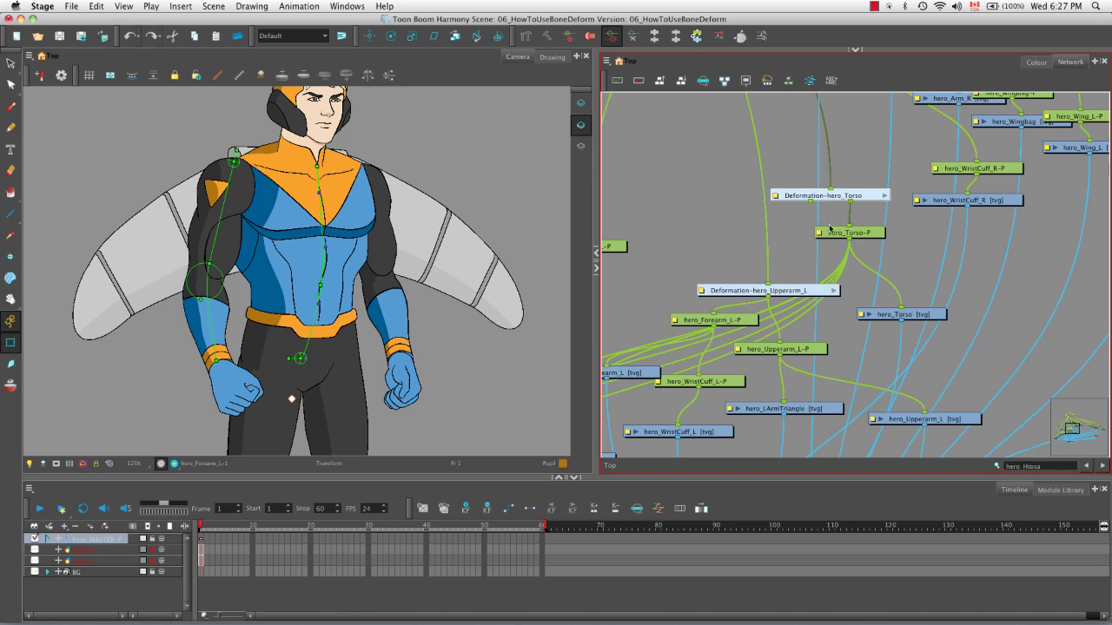
click(885, 196)
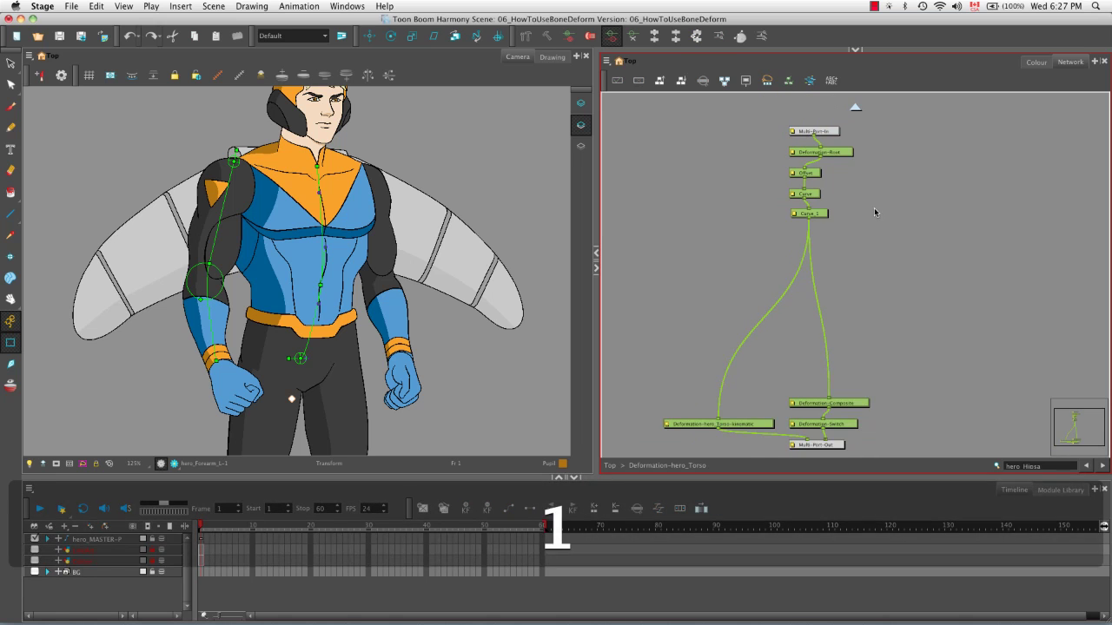
key(space)
drag(811, 304, 836, 268)
drag(779, 388, 766, 297)
key(space)
drag(861, 243, 851, 279)
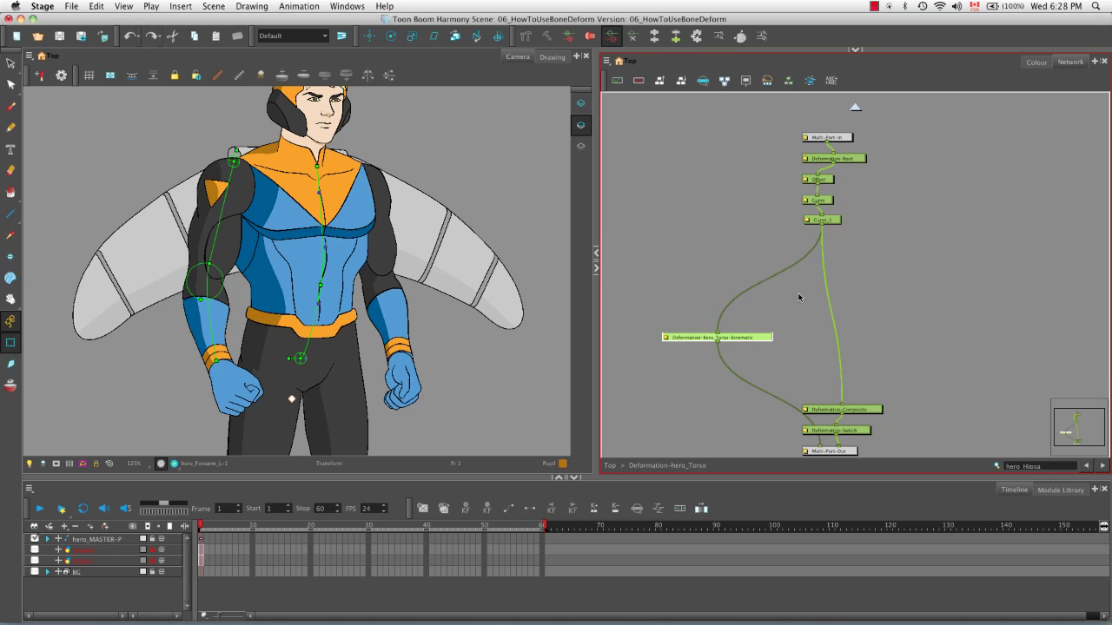
- Detach the input of the torso's kinematic output module and reconnect it to Curve_1
mouse_move(716, 335)
mouse_down()
mouse_move(795, 223)
mouse_move(732, 267)
mouse_move(717, 336)
mouse_up()
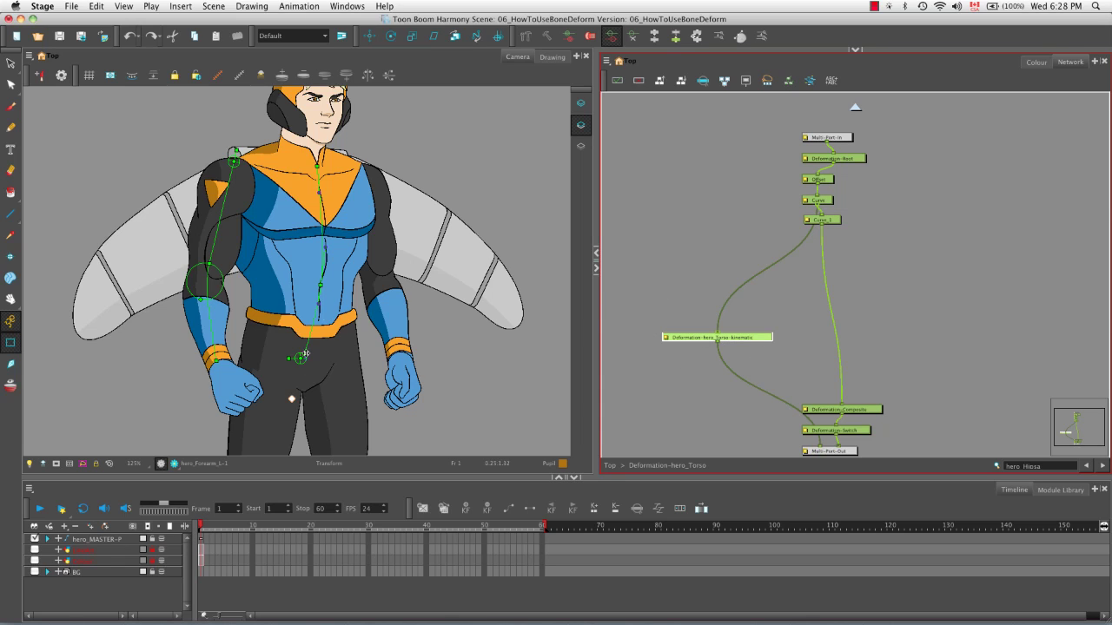
drag(717, 333, 723, 289)
drag(822, 224, 716, 340)
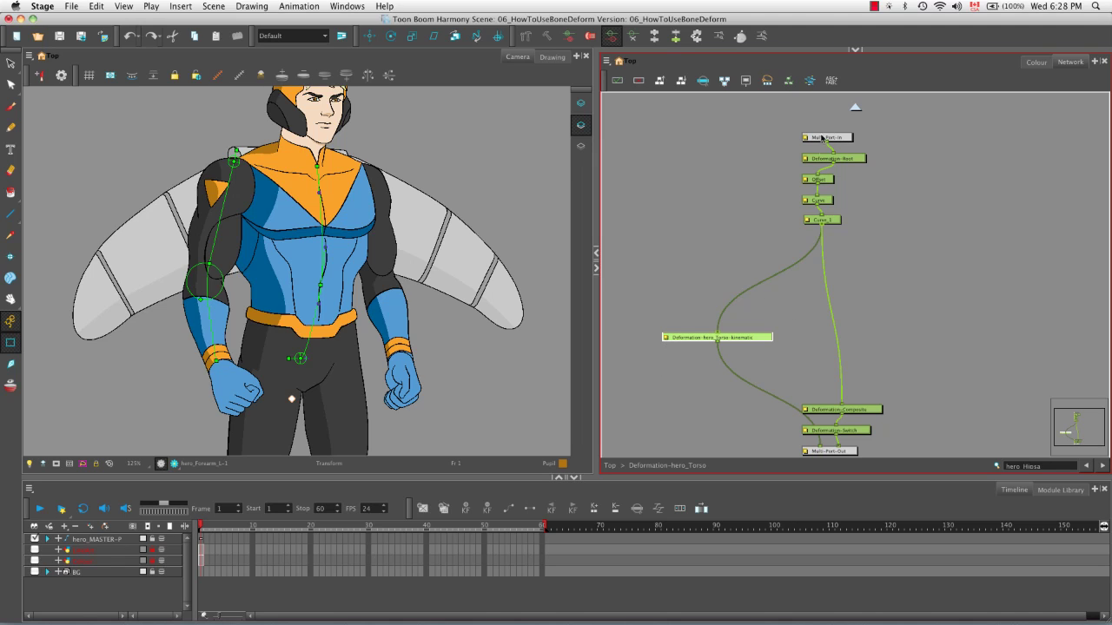
- Rename the torso's kinematic output module as KO_Shoulder_L
click(666, 337)
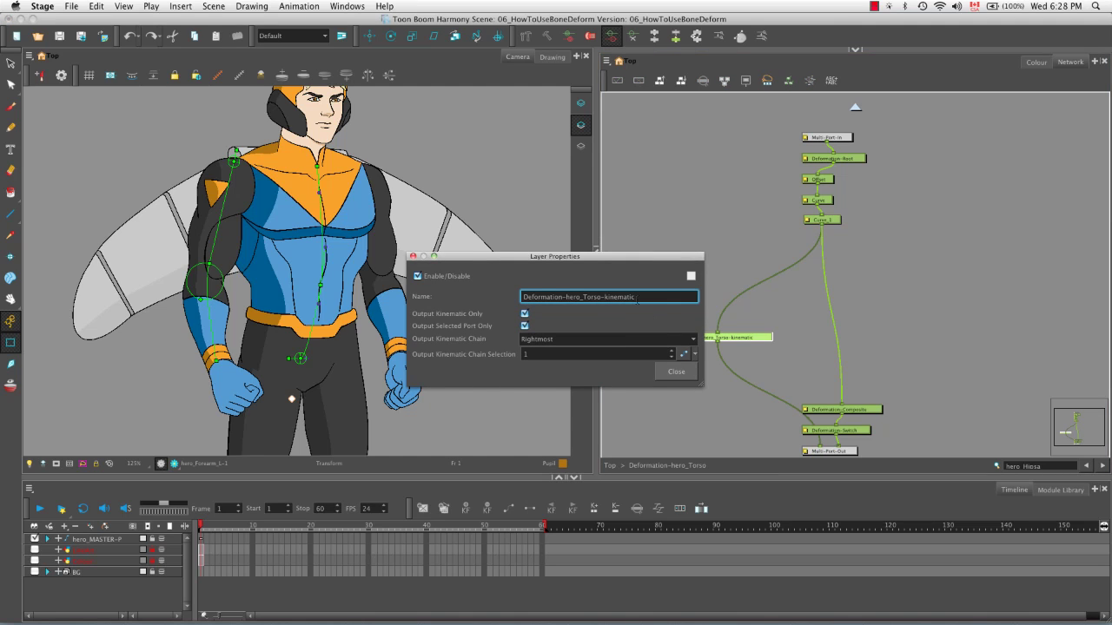
drag(632, 297, 486, 297)
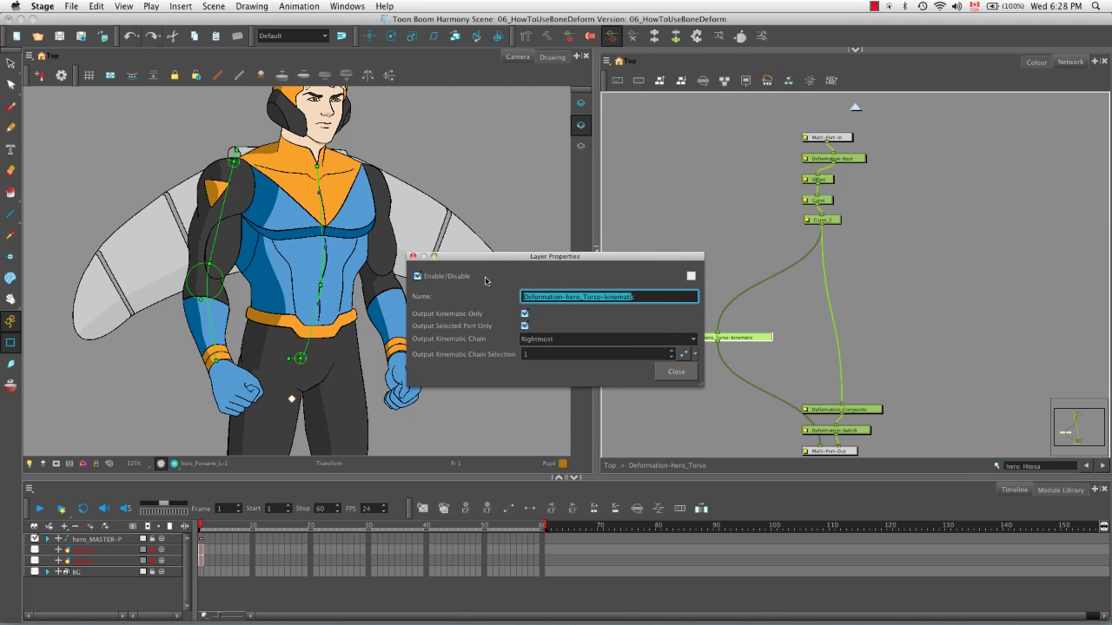
text(KO)
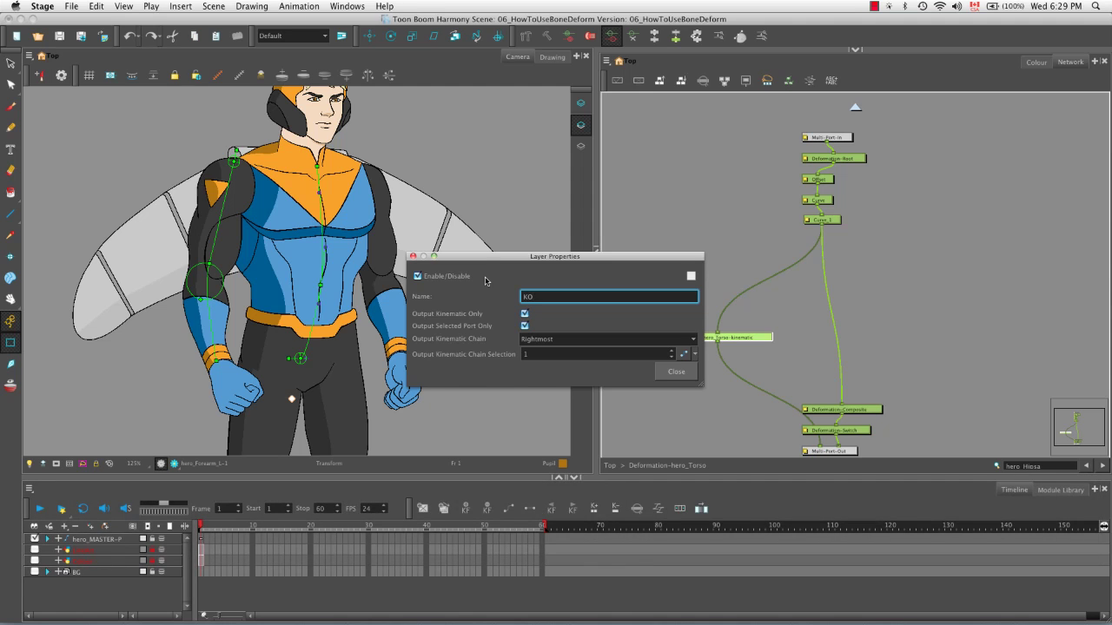
text(_Sho)
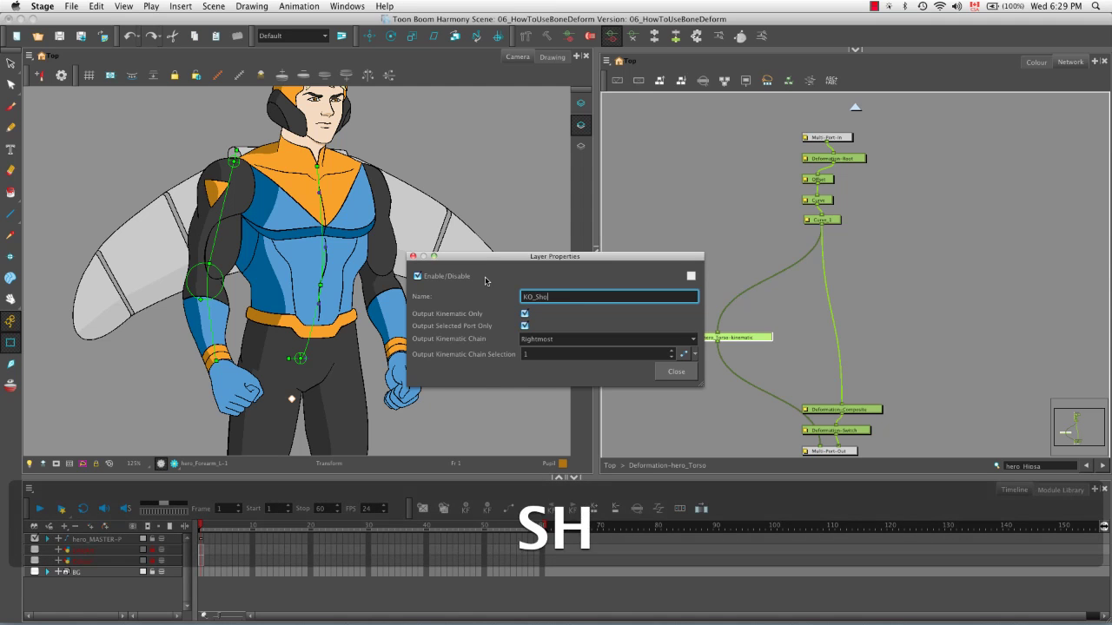
text(ulder)
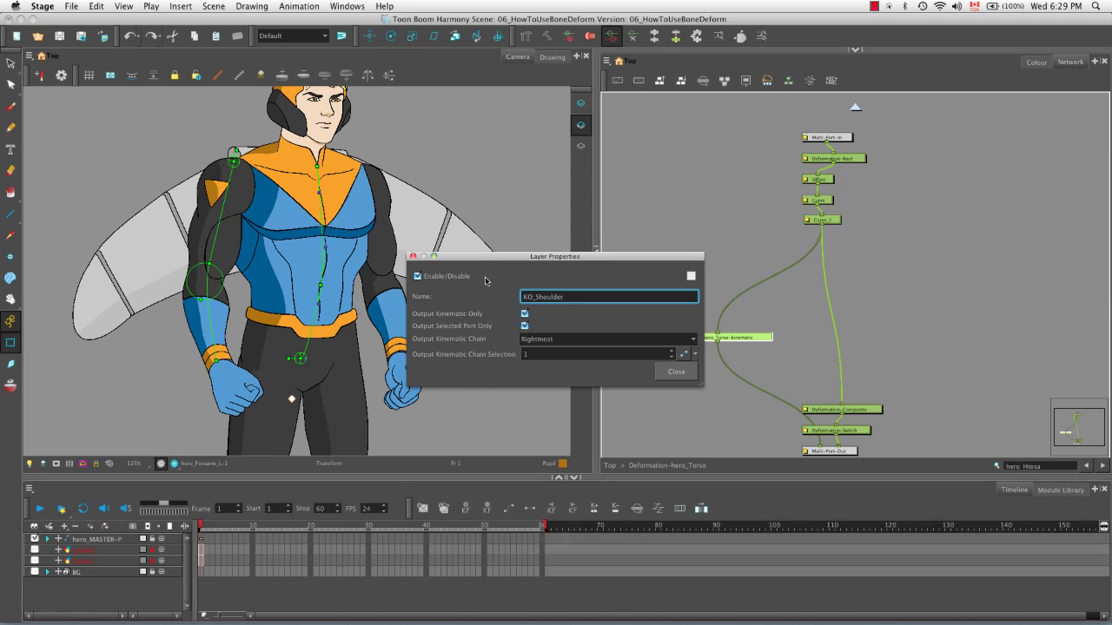
text(_L)
click(684, 375)
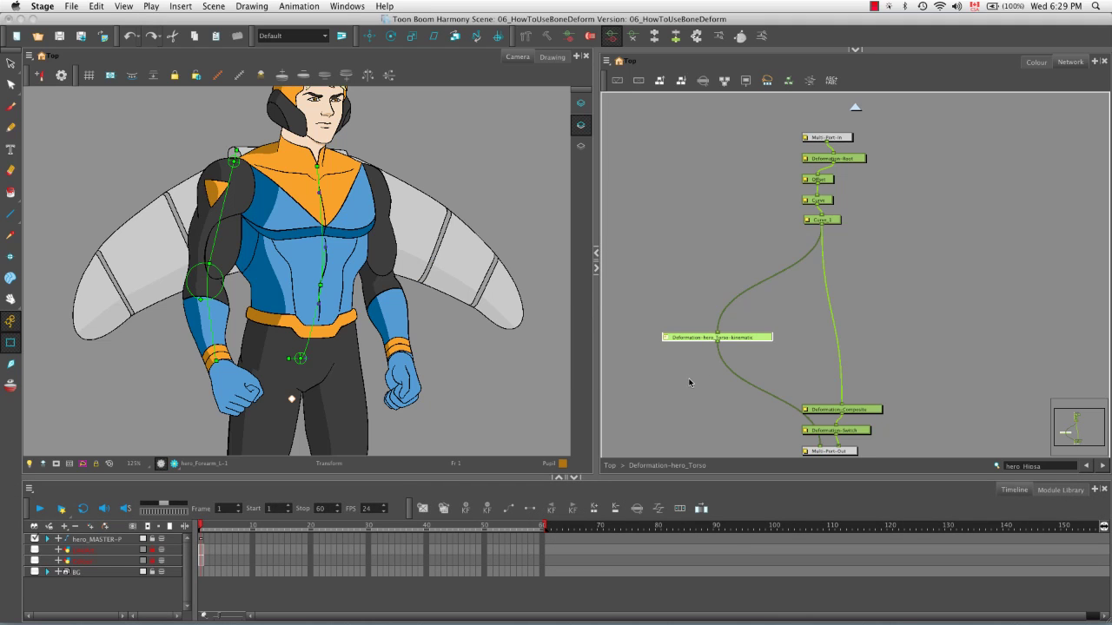
- In the top-level network, detach Deformation-hero_Upperarm_L from its parent and connect it to the kinematic output of Deformation-hero_Torso
click(854, 108)
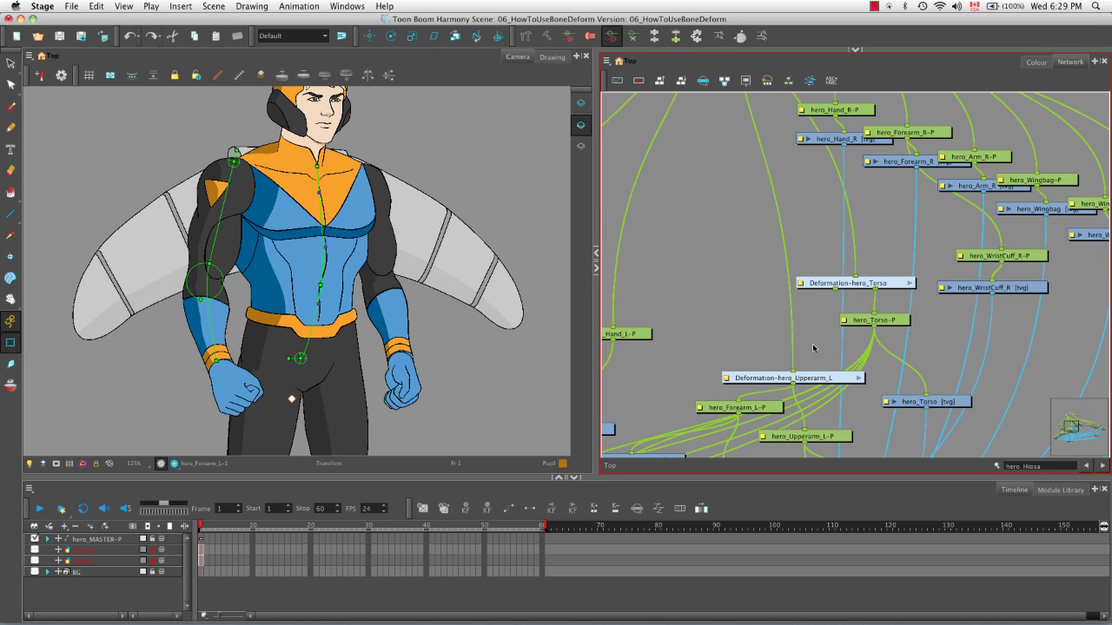
drag(793, 371, 745, 184)
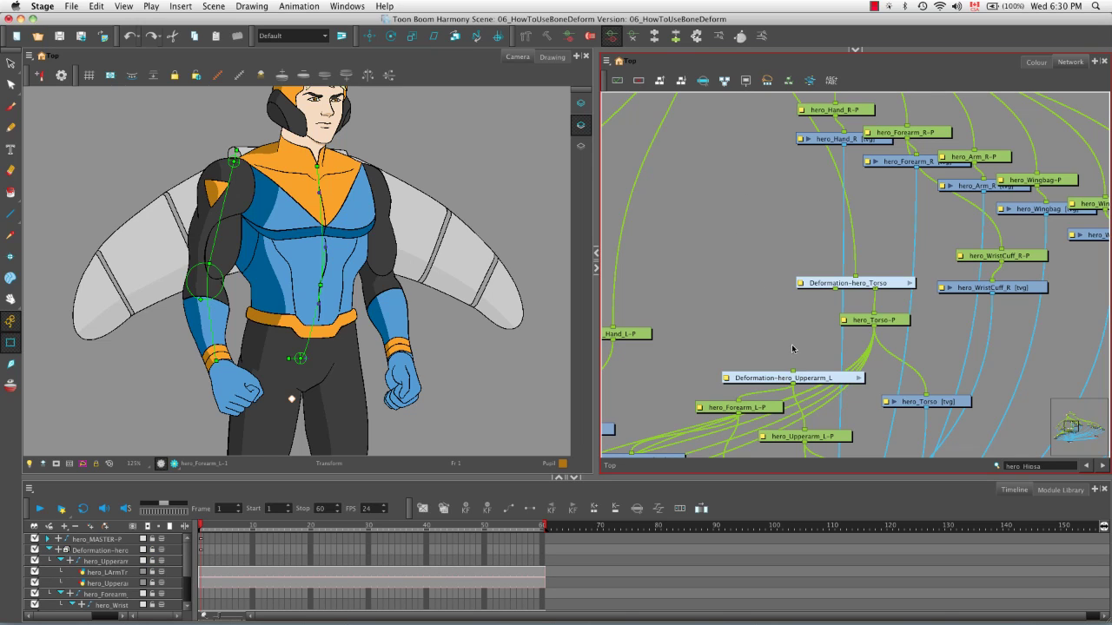
drag(835, 290, 794, 377)
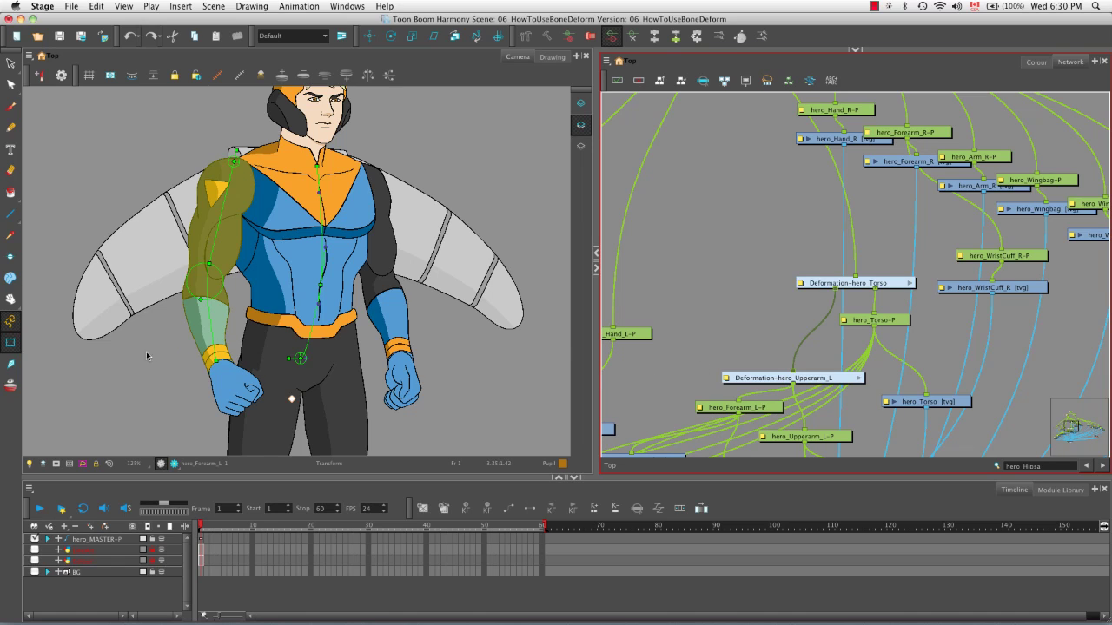
- Test how the arm follows the torso by moving the torso chain's points and handles, and undo the test poses
click(318, 285)
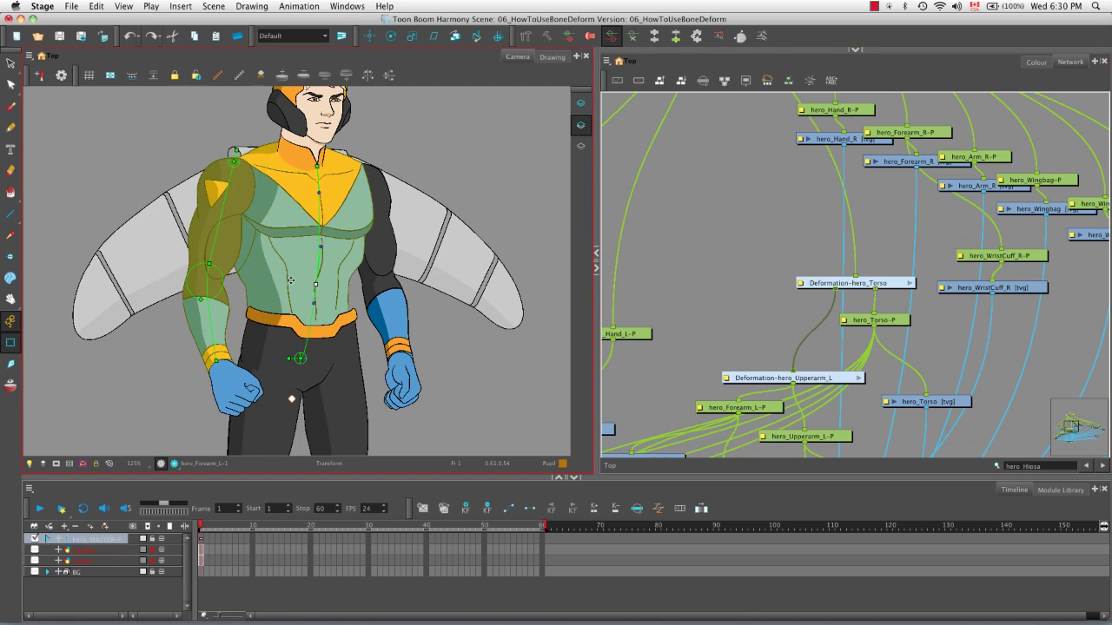
mouse_move(276, 277)
mouse_down()
mouse_move(323, 261)
mouse_move(340, 267)
mouse_move(319, 261)
mouse_move(284, 300)
mouse_move(295, 299)
mouse_move(291, 264)
mouse_up()
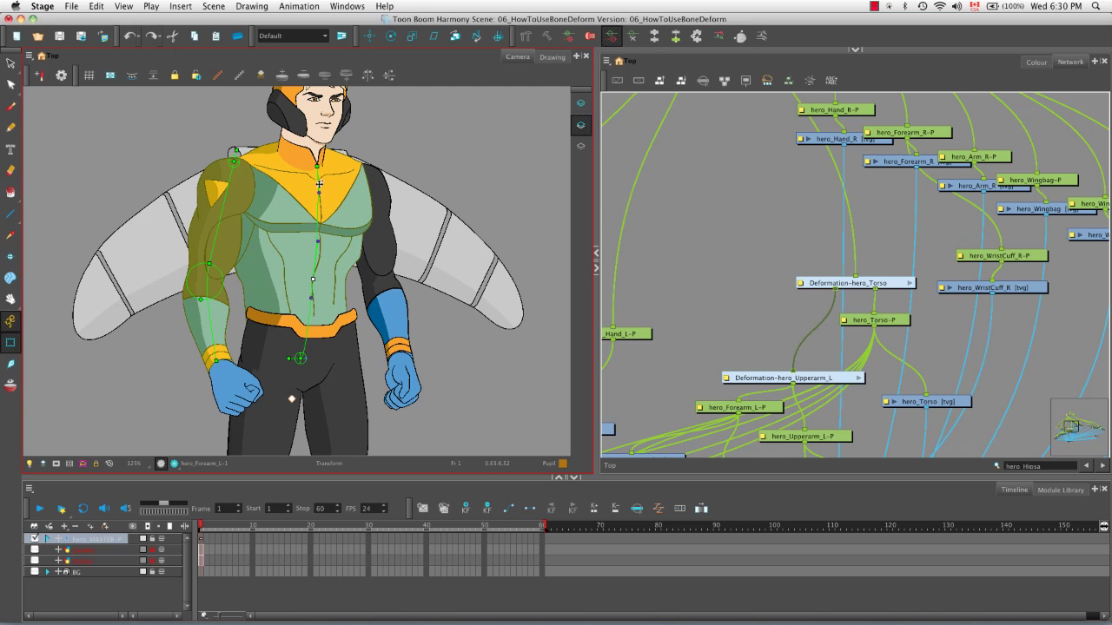
mouse_move(308, 357)
mouse_down()
mouse_move(369, 357)
mouse_move(297, 347)
mouse_up()
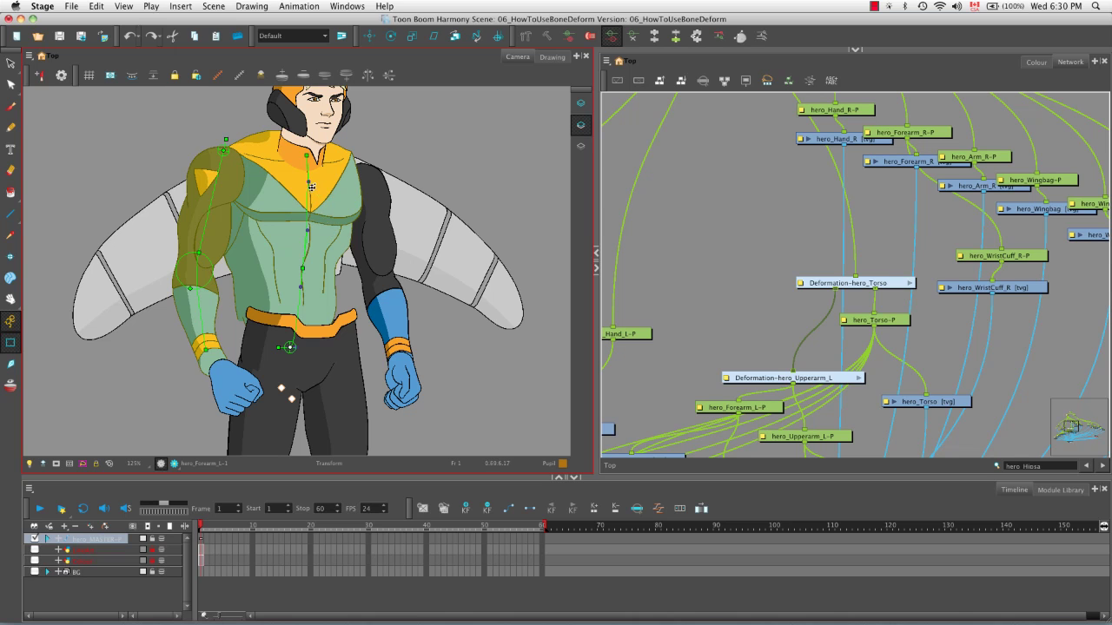
drag(309, 183, 256, 132)
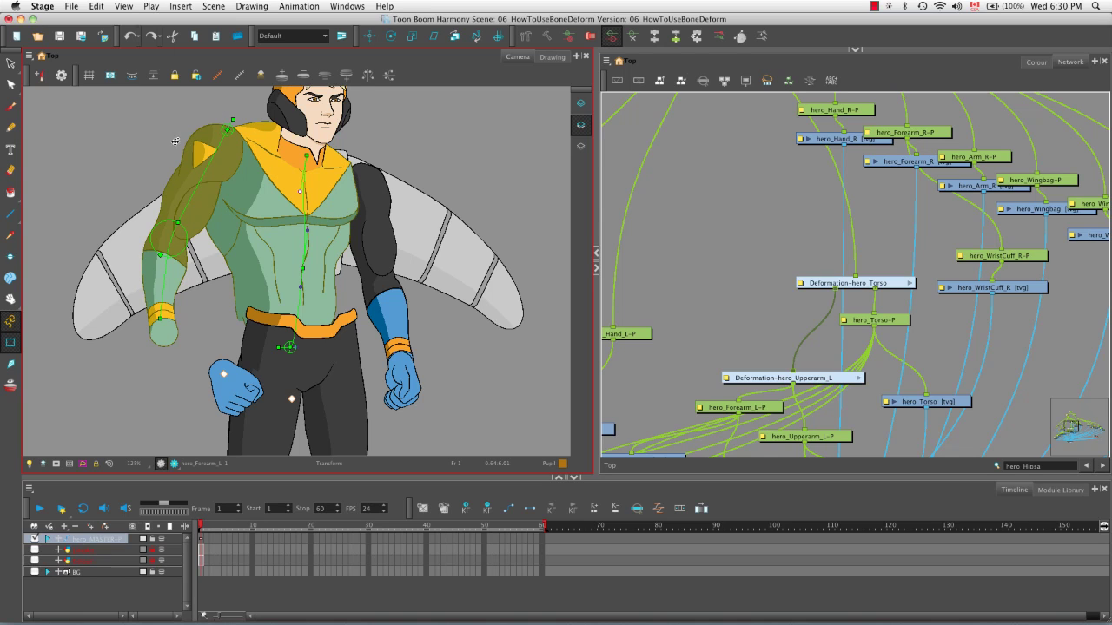
key(super+z)
key(super+z)
key(super+z)
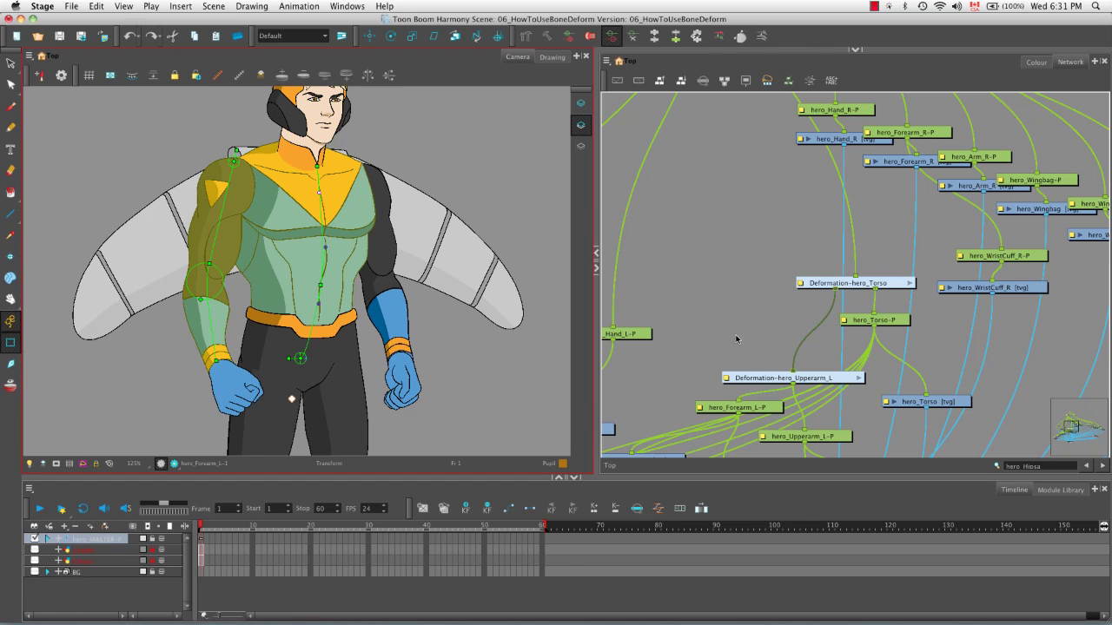
- Add a kinematic output to Deformation-hero_Upperarm_L and move its kinematic module into clear space inside the group
key(space)
drag(747, 365, 814, 265)
click(835, 278)
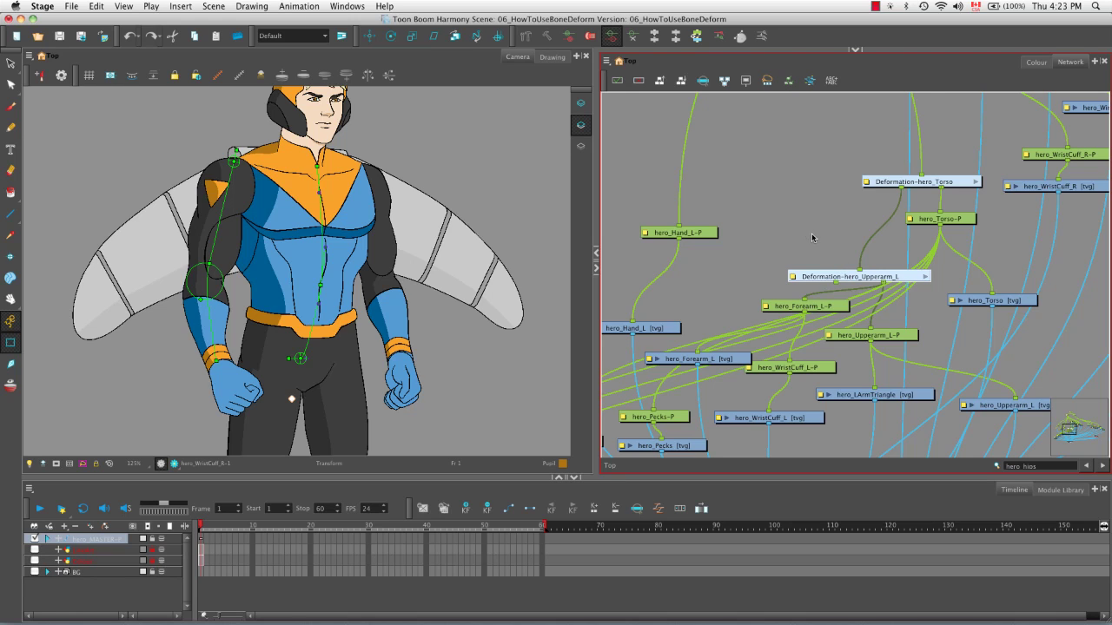
click(925, 277)
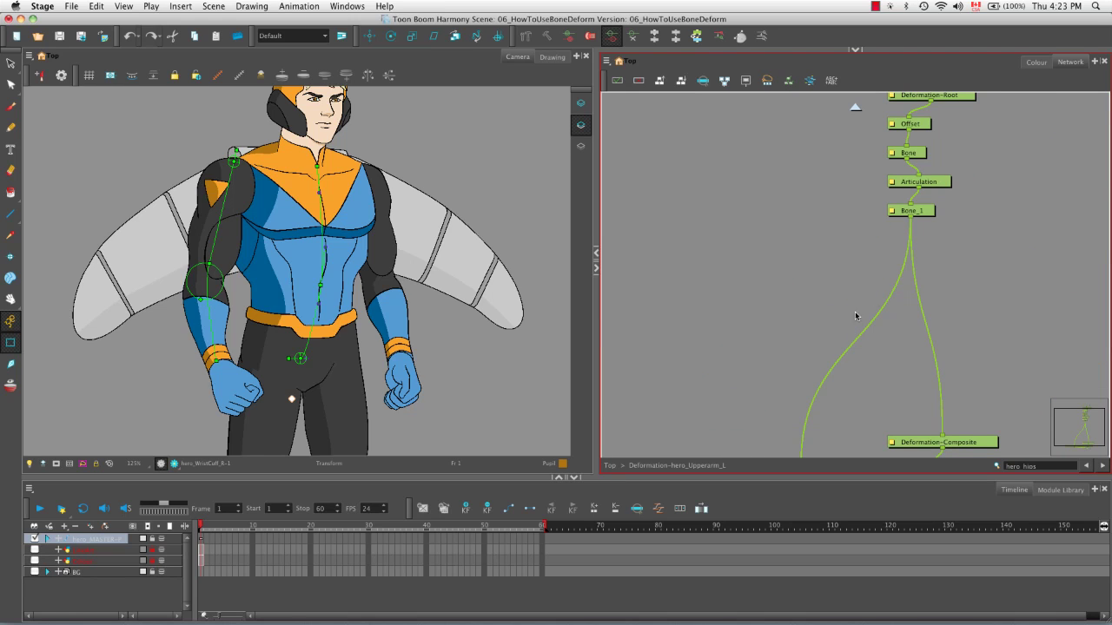
drag(807, 350, 885, 390)
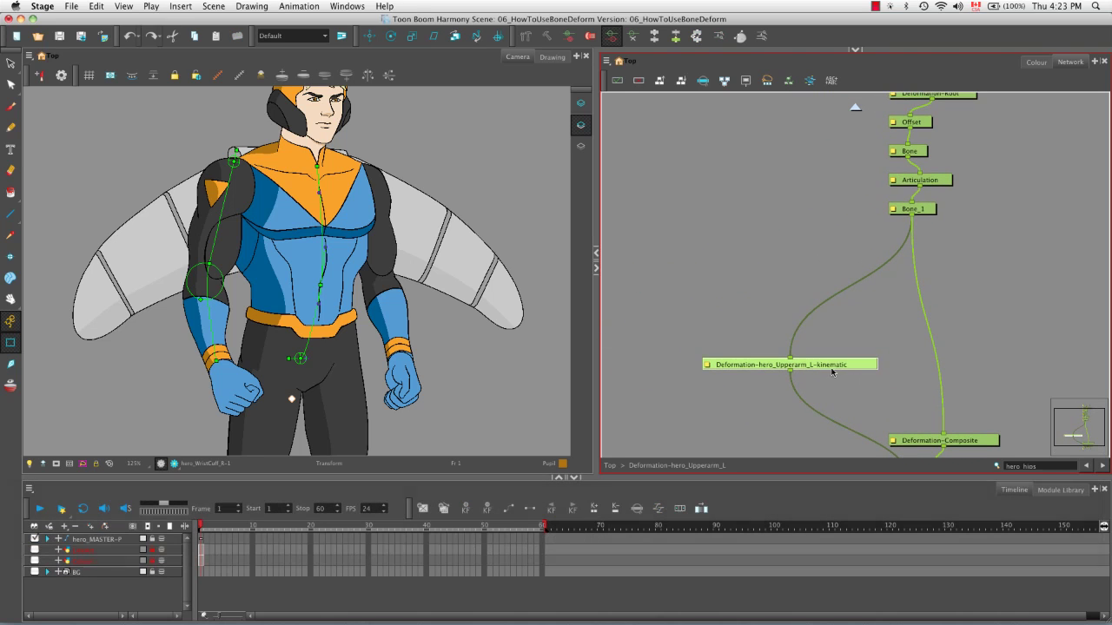
- Rename the kinematic output module inside Deformation-hero_Upperarm_L as KO_Wrist_L
click(708, 366)
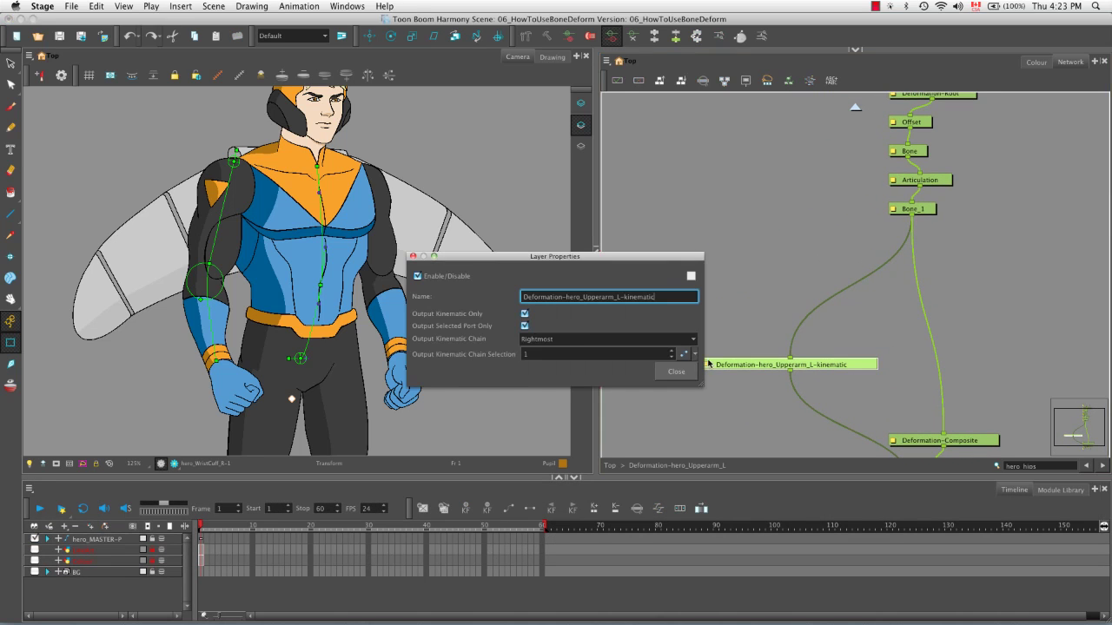
drag(657, 296, 523, 296)
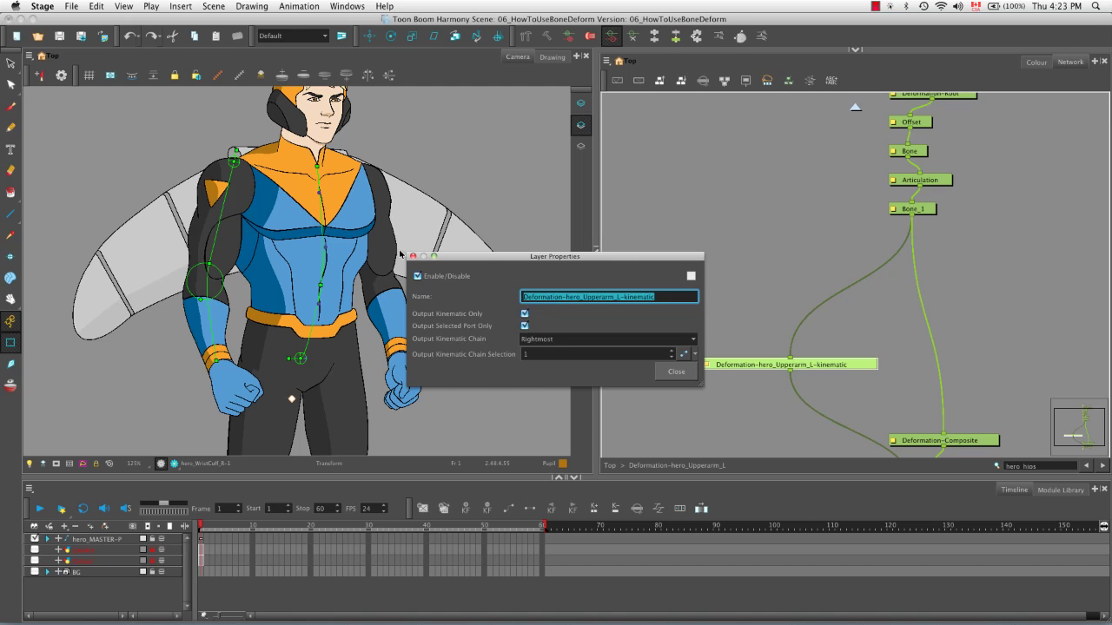
key(BackSpace)
text(KO)
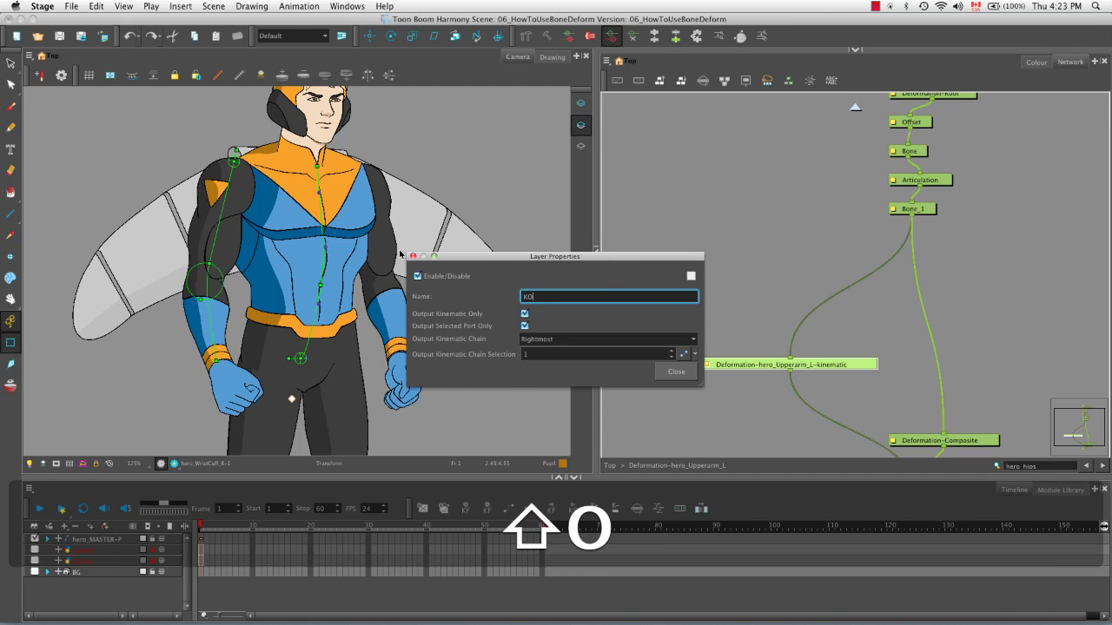
text(_Wr)
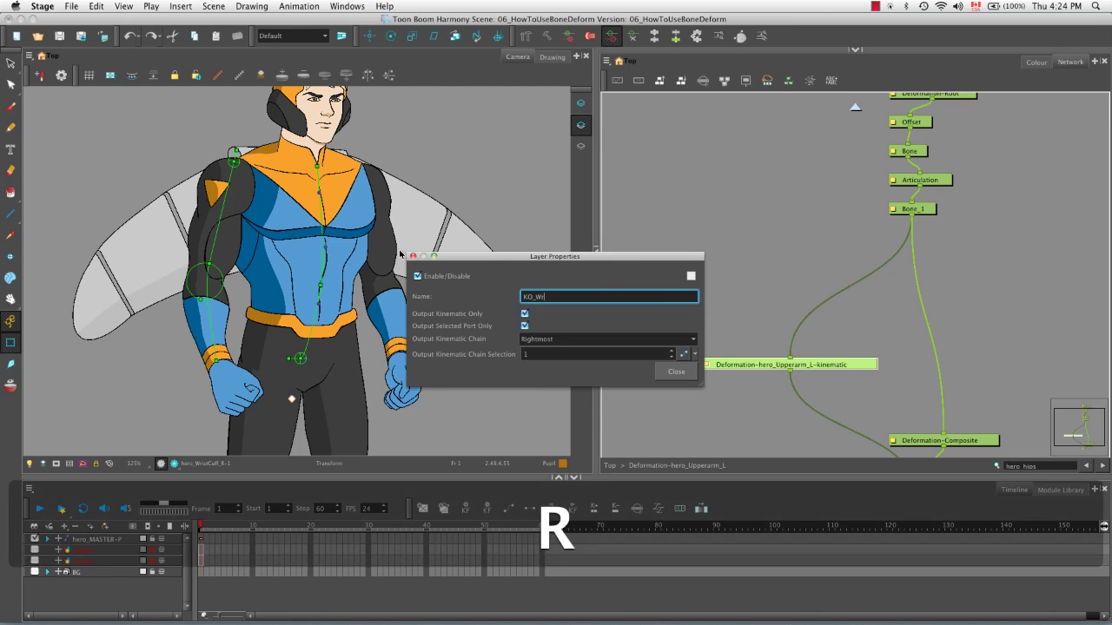
text(ist_)
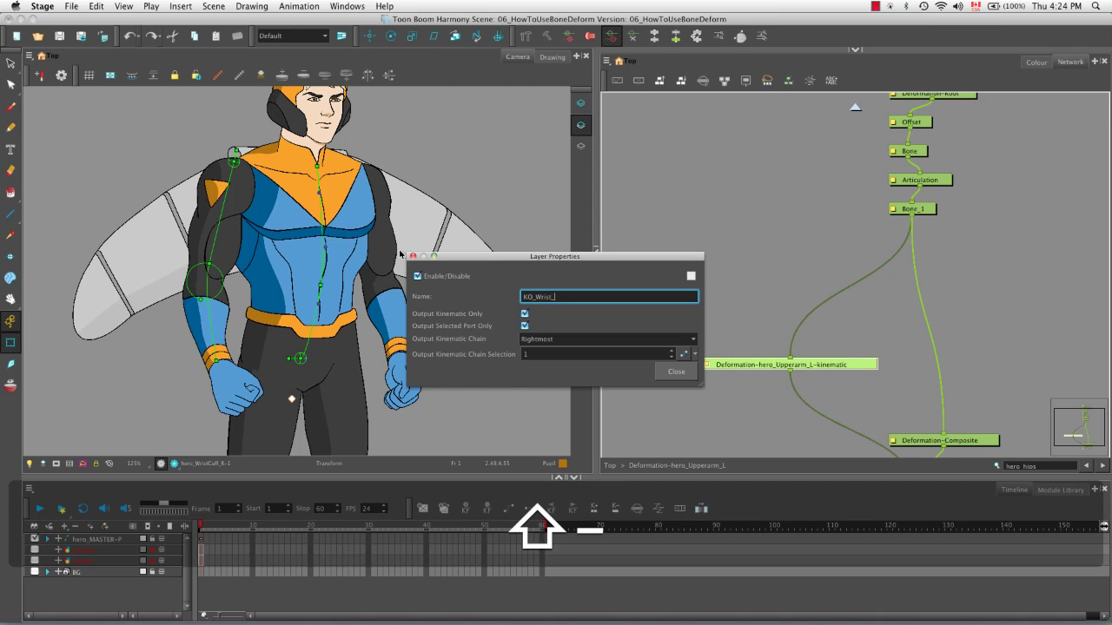
text(L)
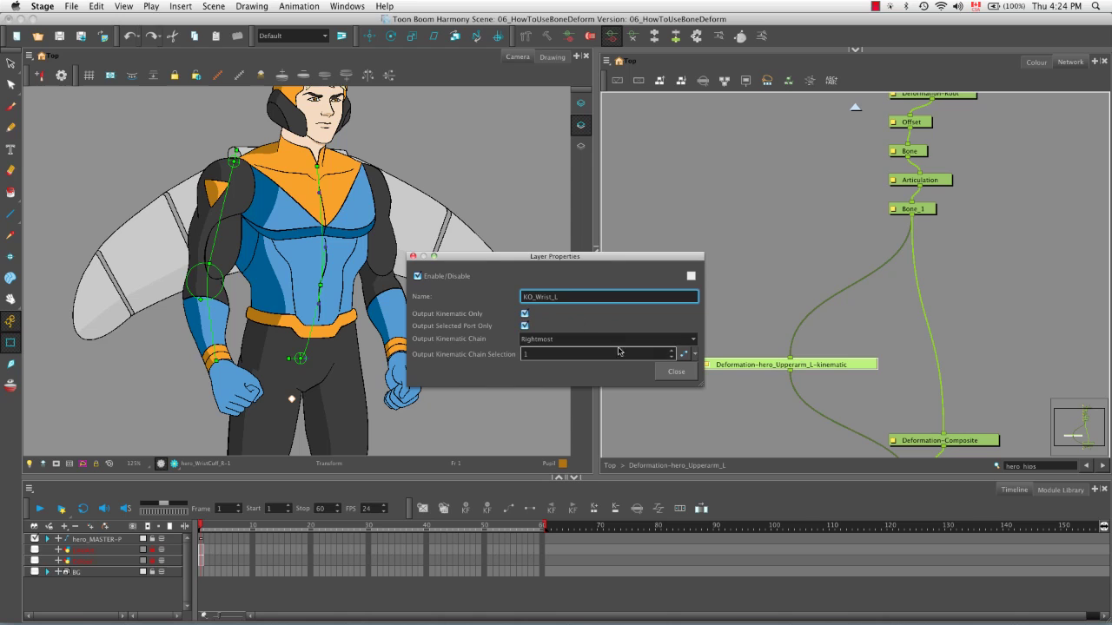
click(677, 372)
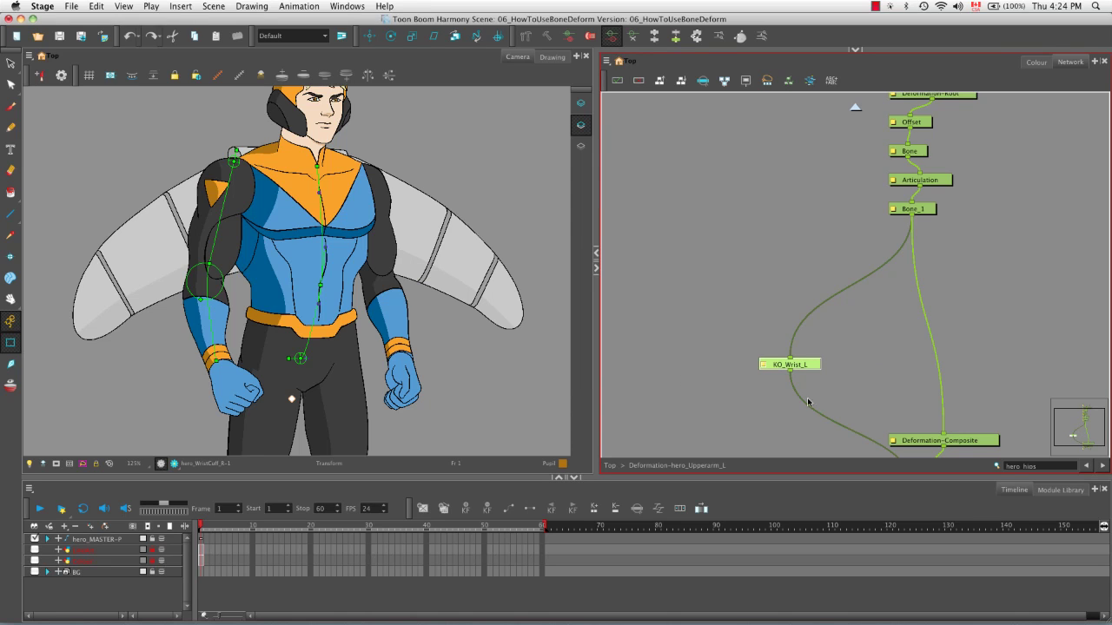
- In the top-level network, move hero_Hand_L-P near Deformation-hero_Upperarm_L and connect it to that group's kinematic output
key(space)
drag(808, 401, 765, 379)
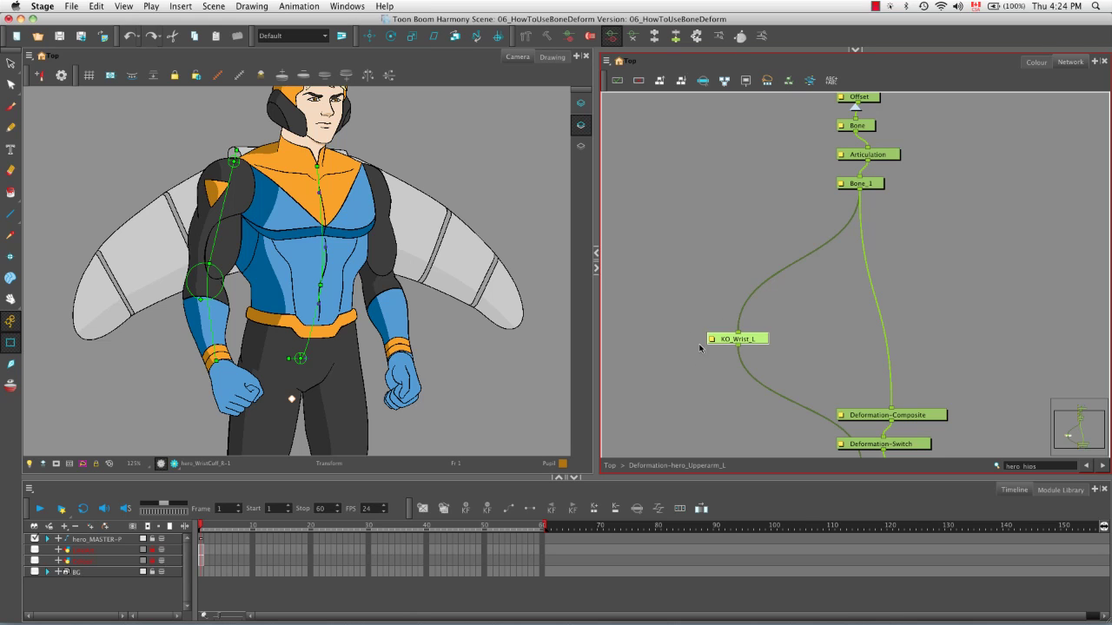
key(space)
drag(794, 409, 805, 336)
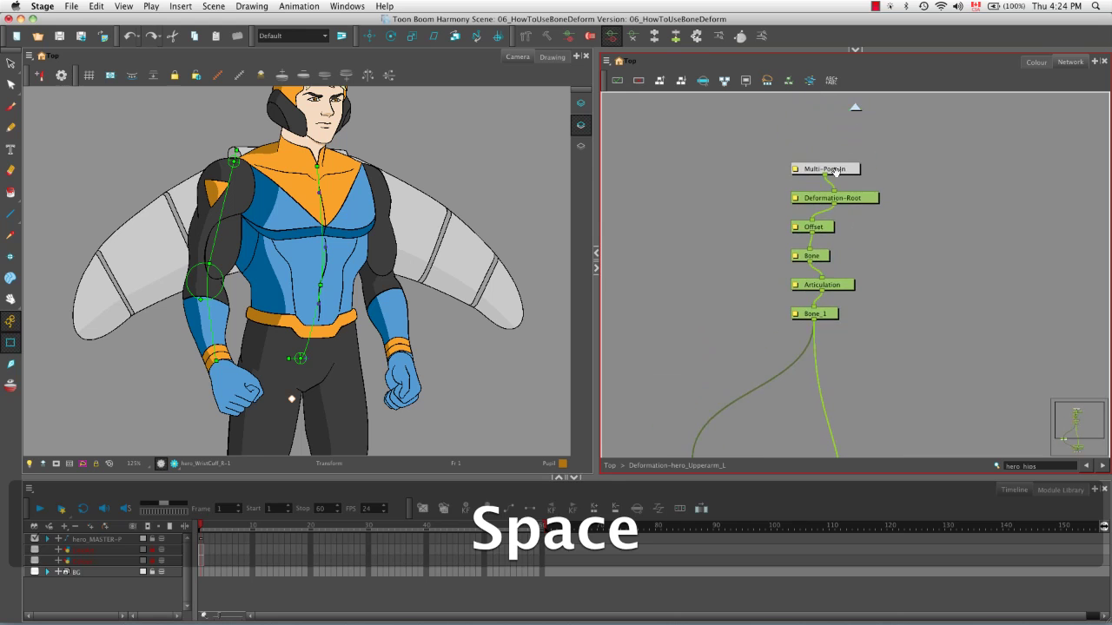
click(856, 109)
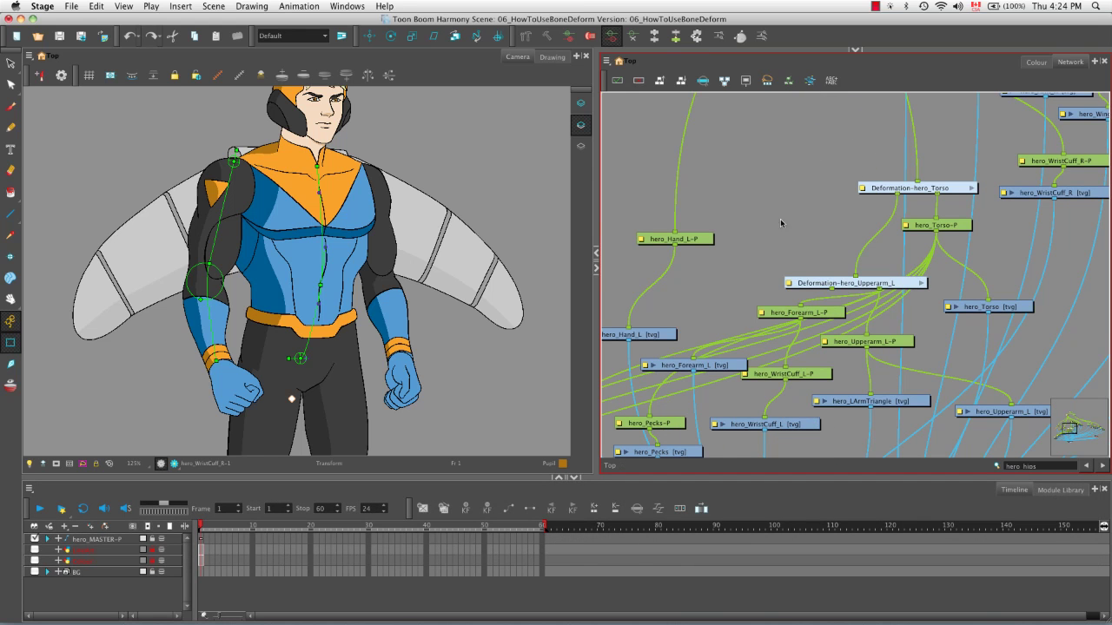
key(space)
drag(789, 369, 832, 357)
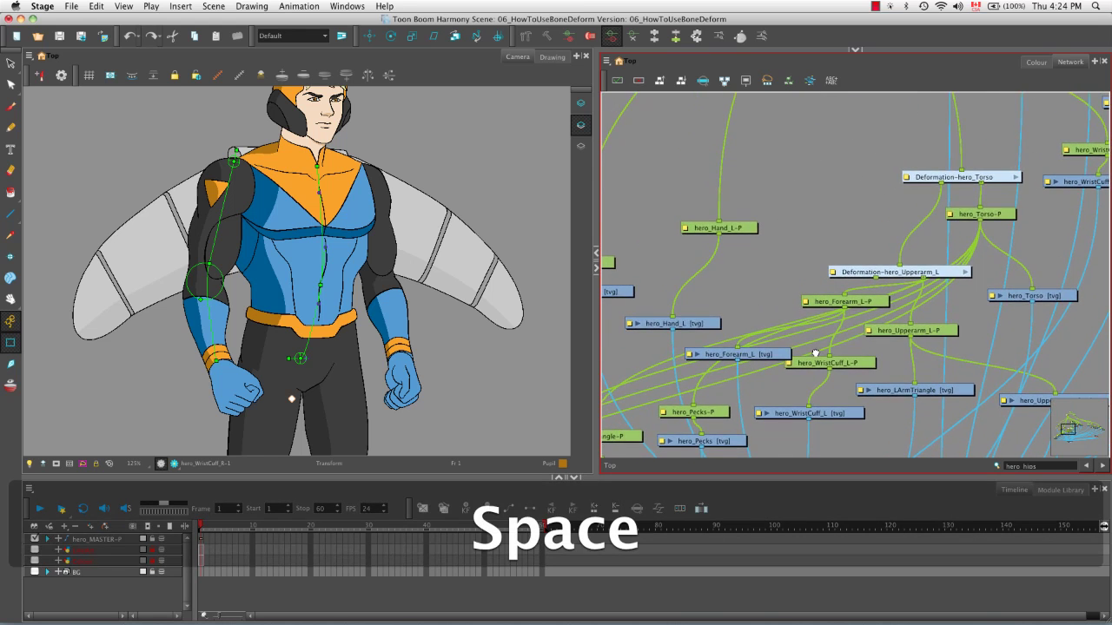
key(space)
drag(717, 224, 754, 281)
click(754, 281)
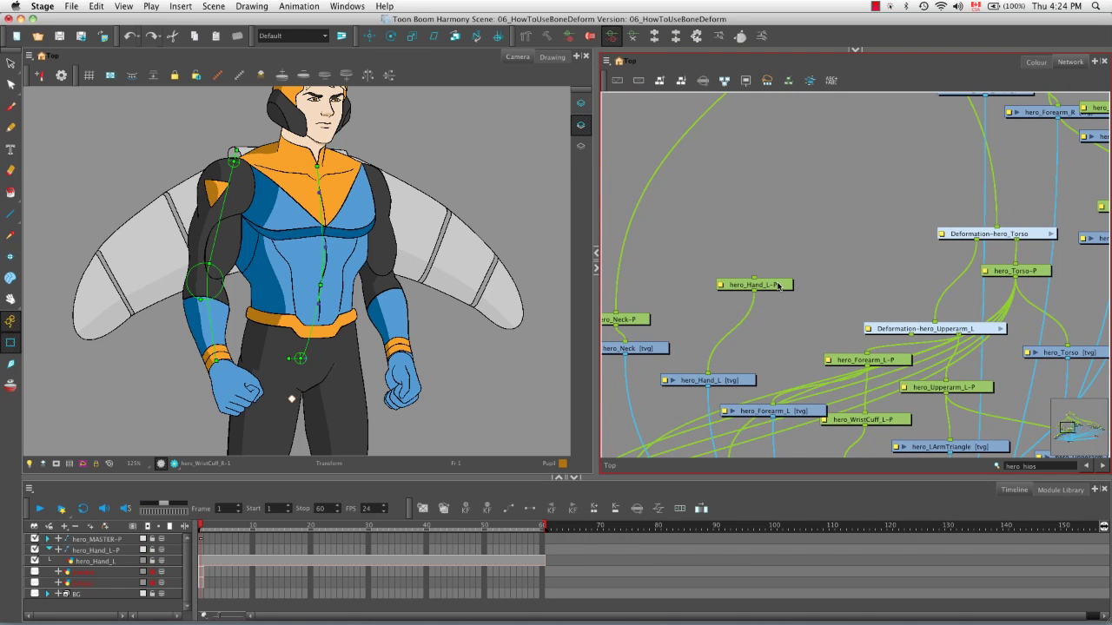
drag(780, 285, 804, 341)
drag(887, 331, 777, 328)
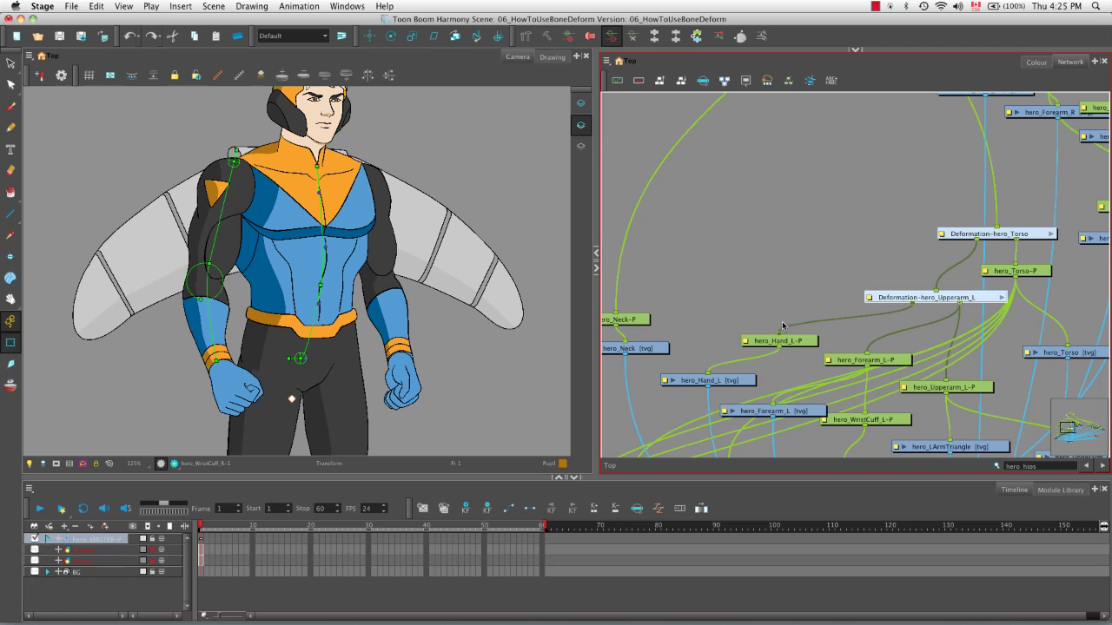
click(881, 270)
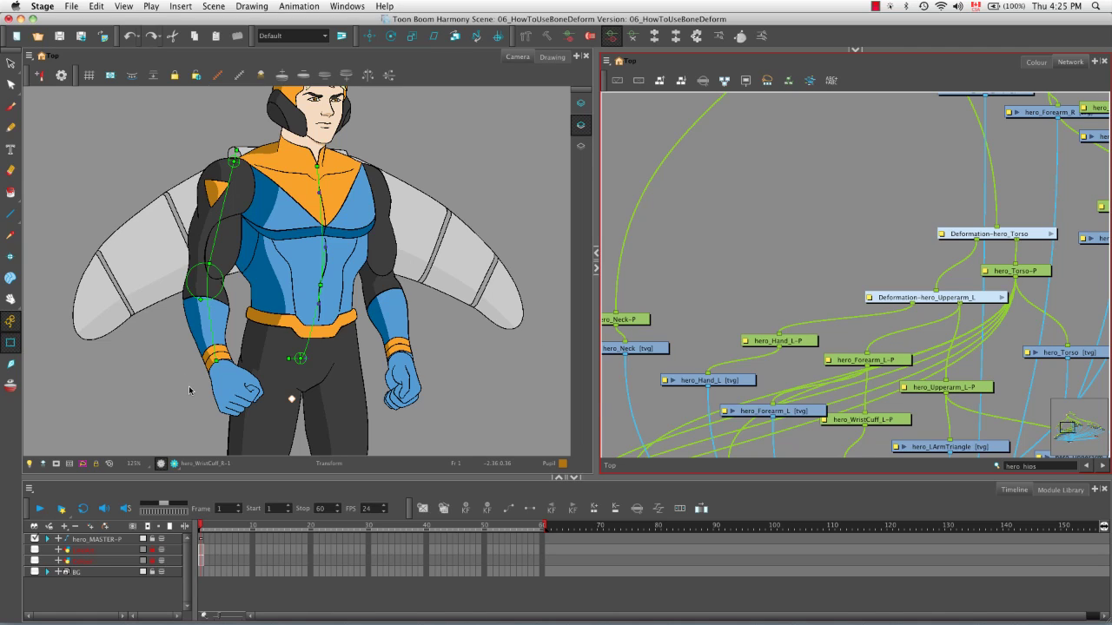
- Go to frame 10, select the hero_MASTER-P cell there, and clear the selection
click(201, 527)
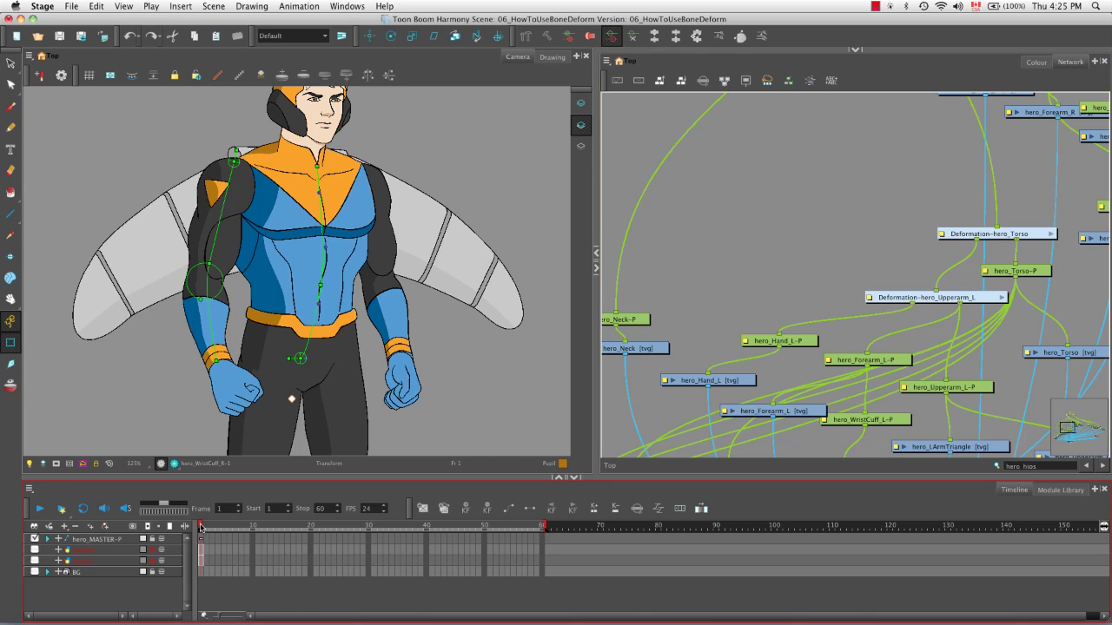
drag(202, 527, 253, 527)
click(253, 539)
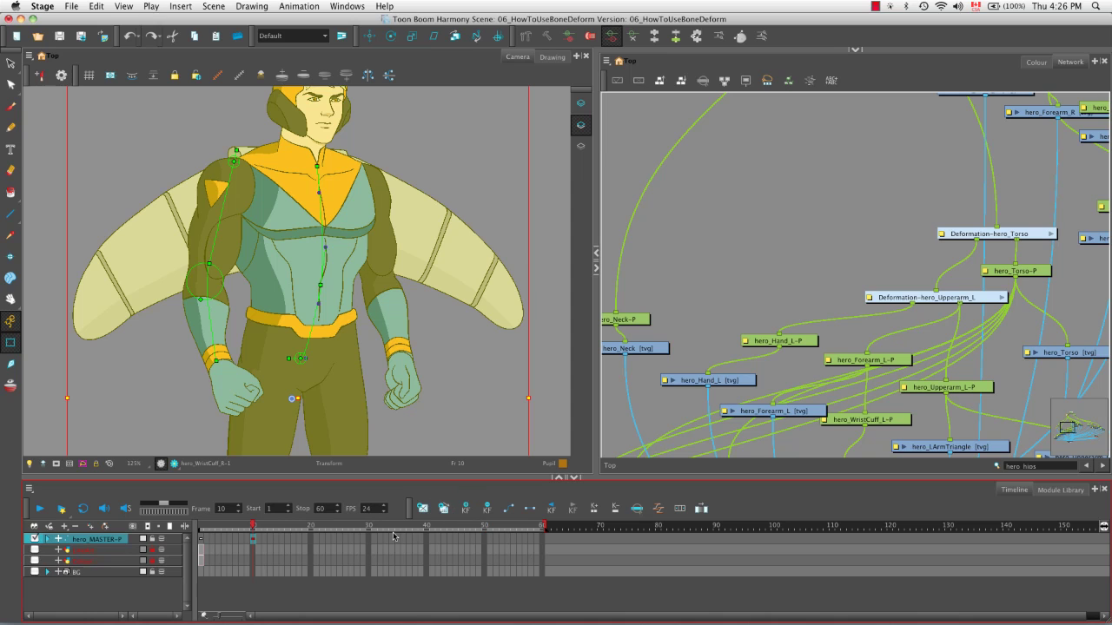
click(50, 400)
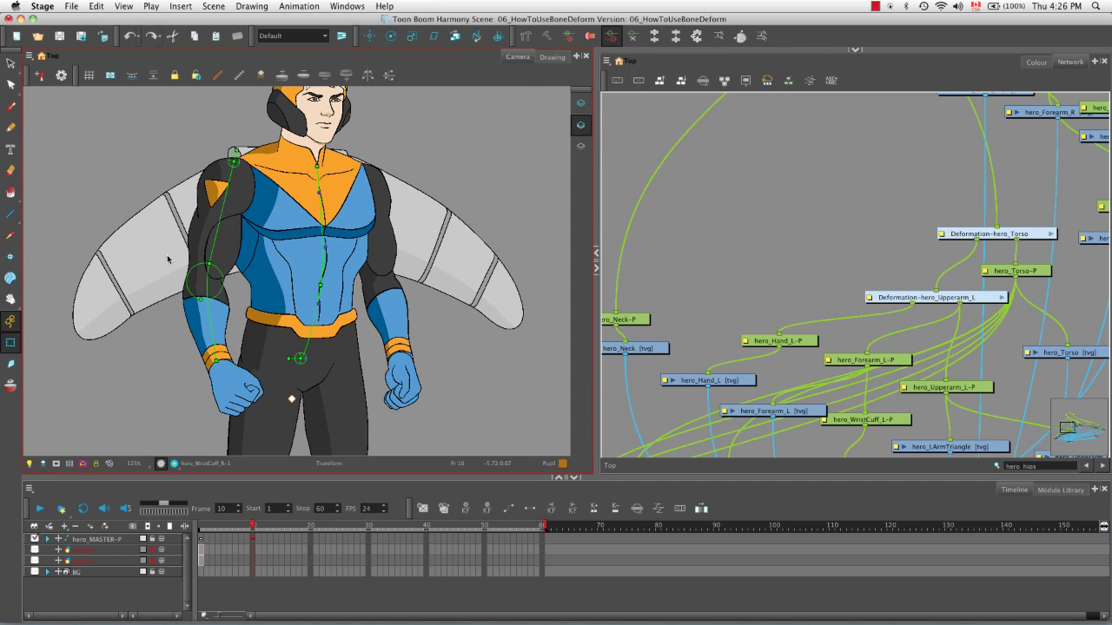
- Test how the hand and wrist cuff follow by bending and stretching the hero_Forearm_L chain across the torso, and undo the test poses
drag(213, 337, 234, 287)
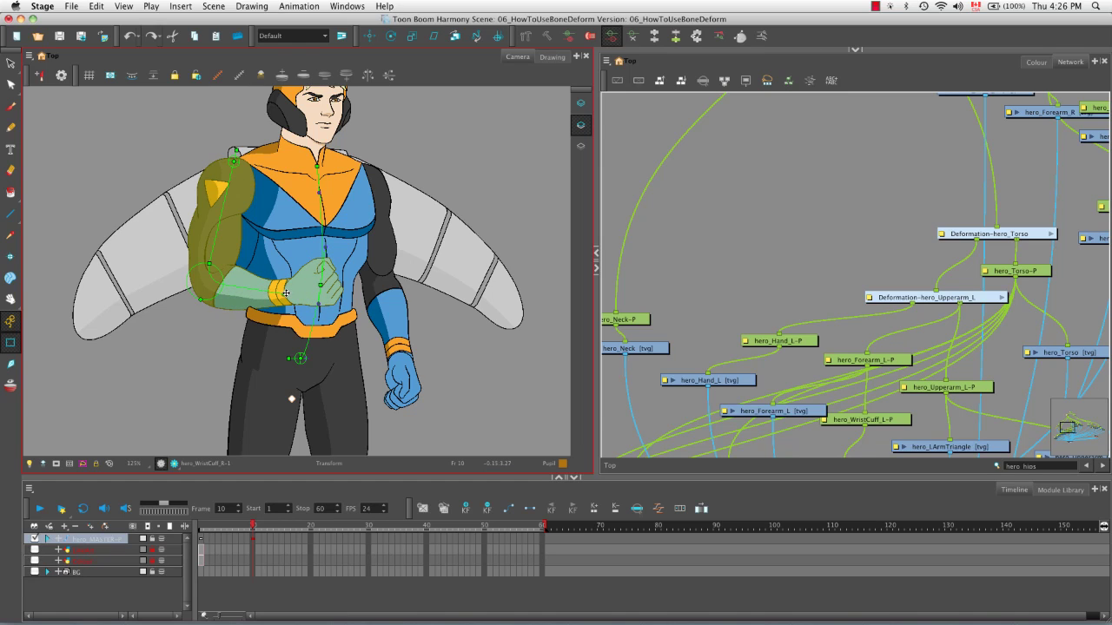
drag(286, 293, 370, 297)
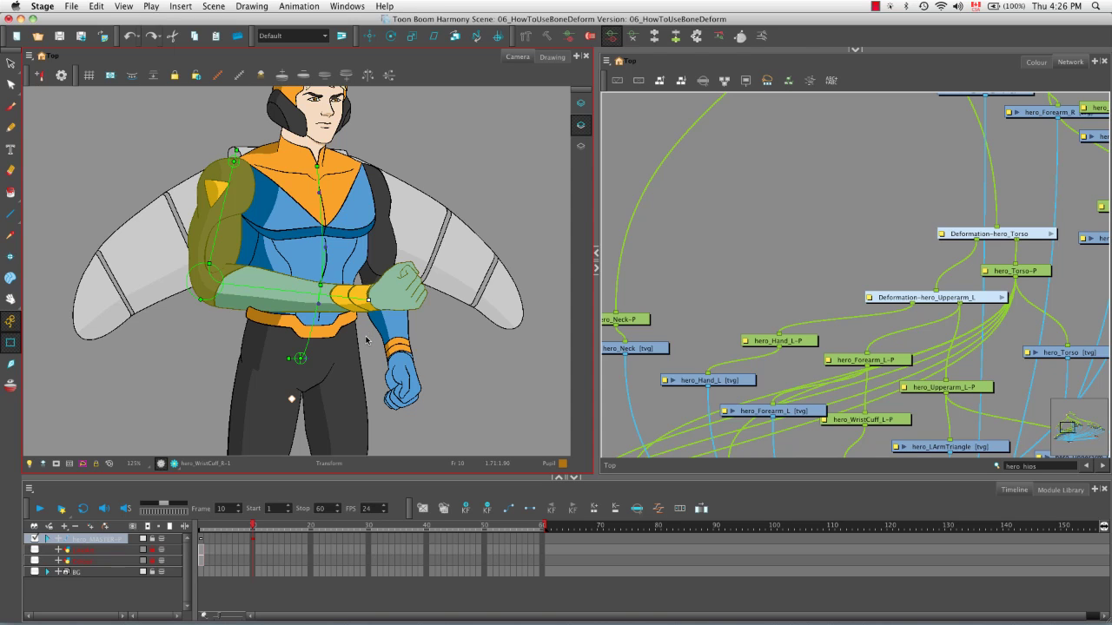
key(super+z)
key(super+z)
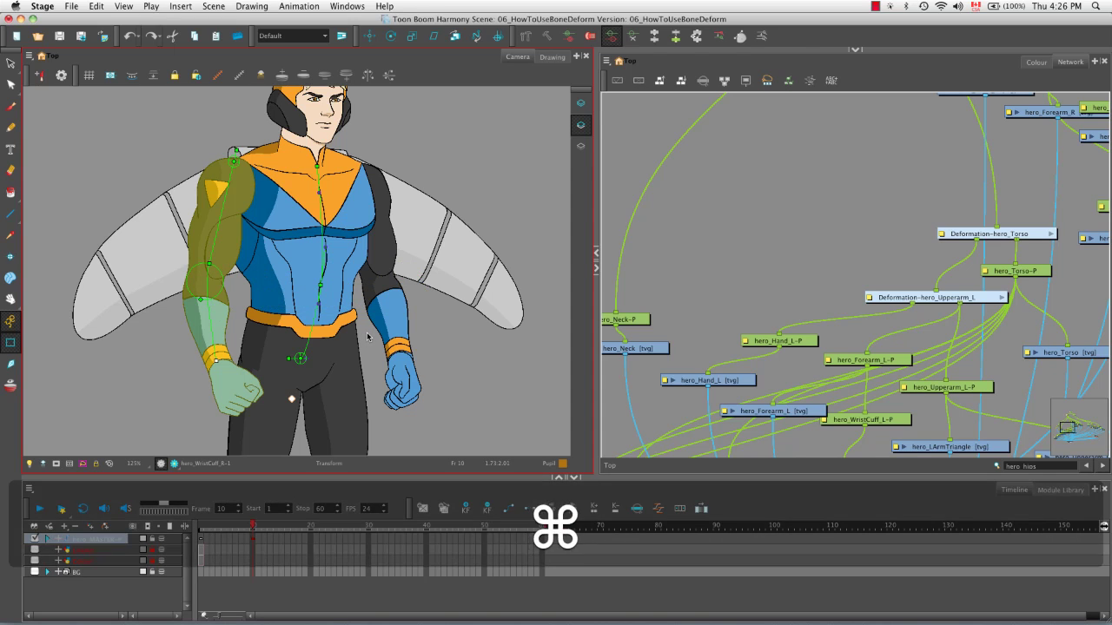
- Reconnect hero_WristCuff_L-P to the kinematic output of Deformation-hero_Upperarm_L and test it by bending the forearm chain across the torso
click(866, 417)
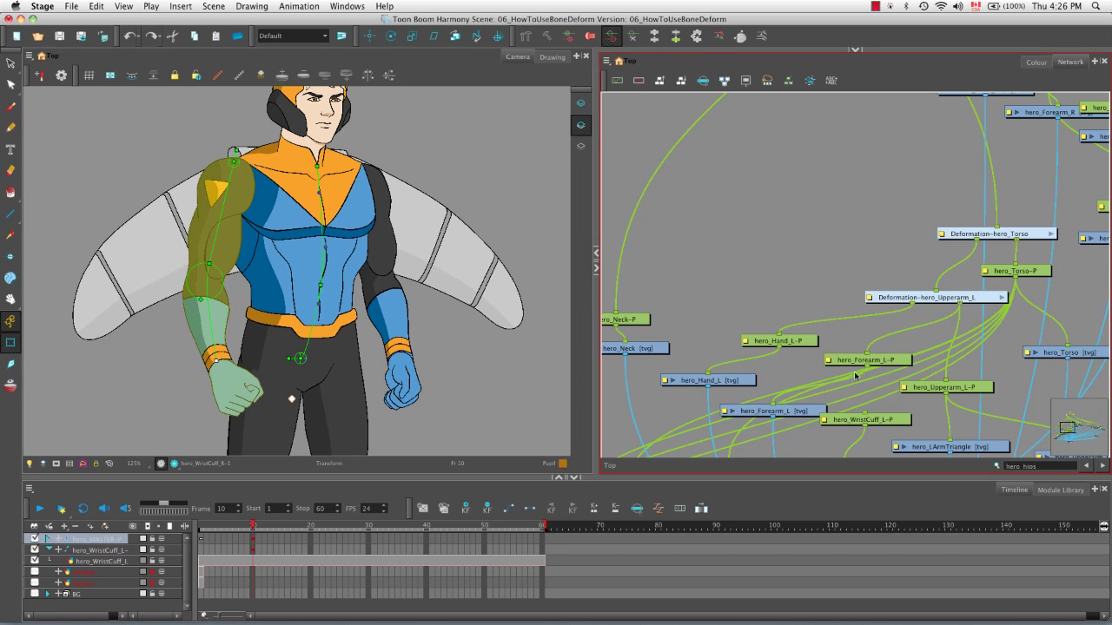
drag(866, 415, 912, 306)
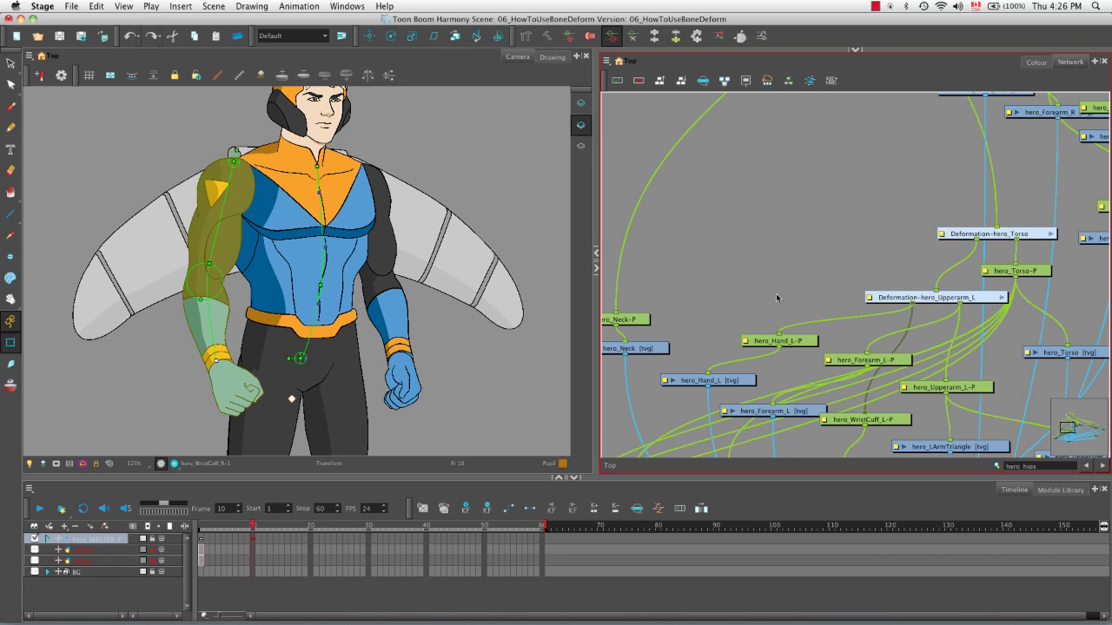
click(216, 352)
drag(219, 352, 400, 284)
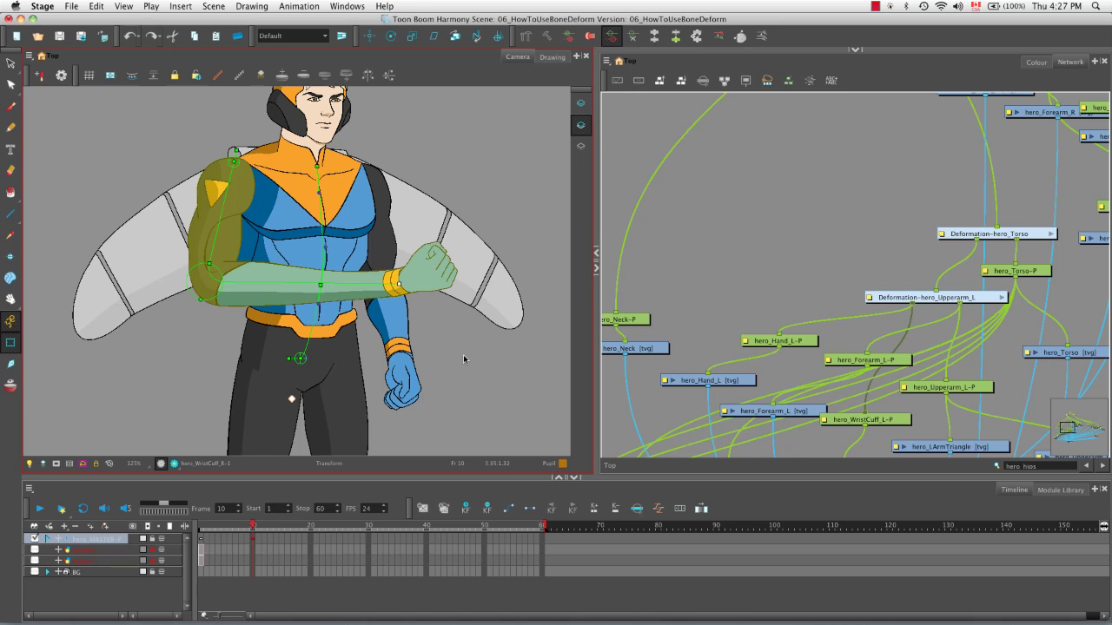
key(super+z)
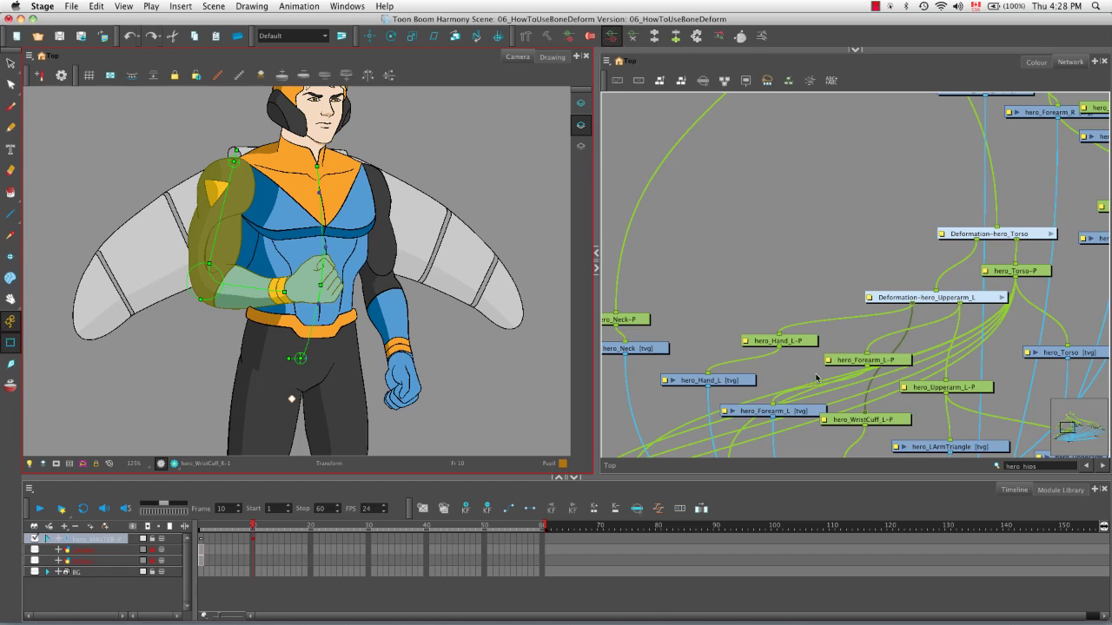
- Nudge hero_Forearm_L-P backward in depth so the forearm sits behind the upper arm
click(850, 362)
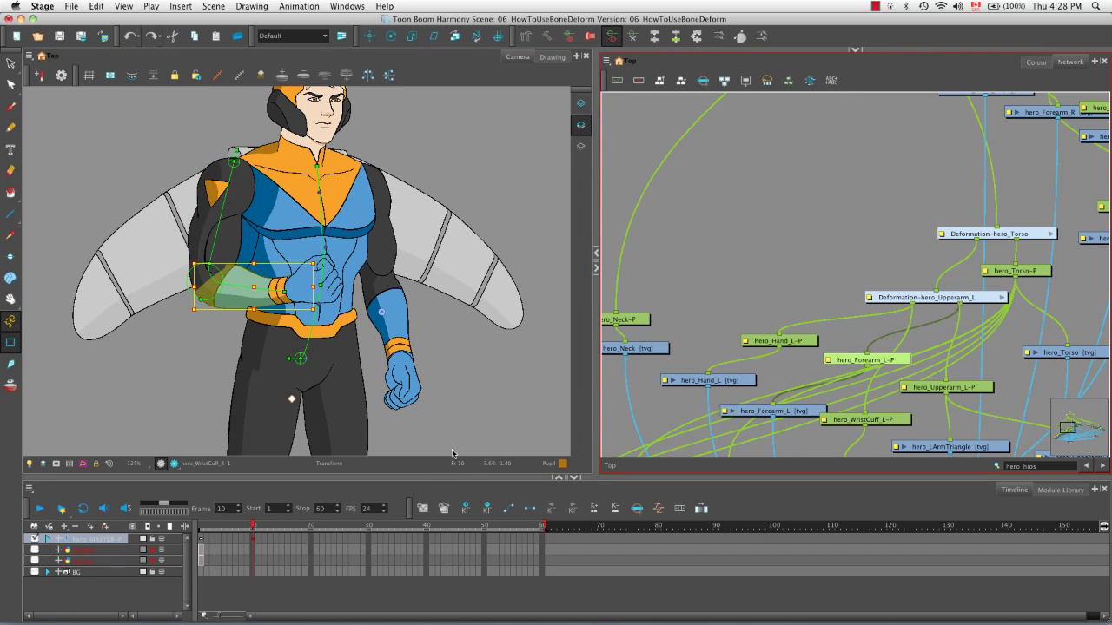
click(426, 463)
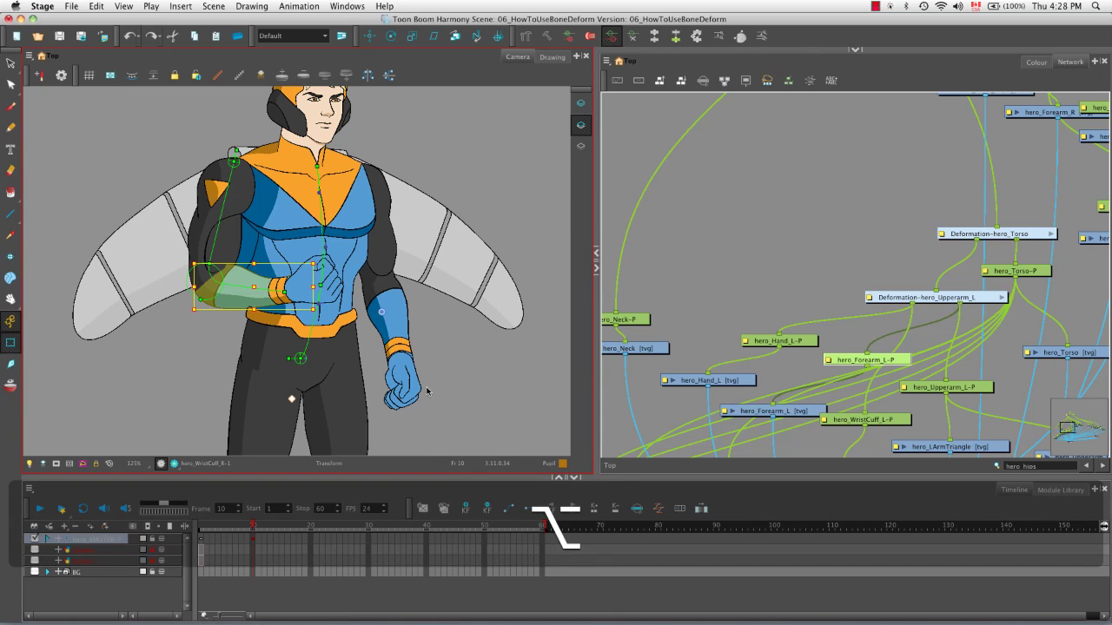
key(alt+Up)
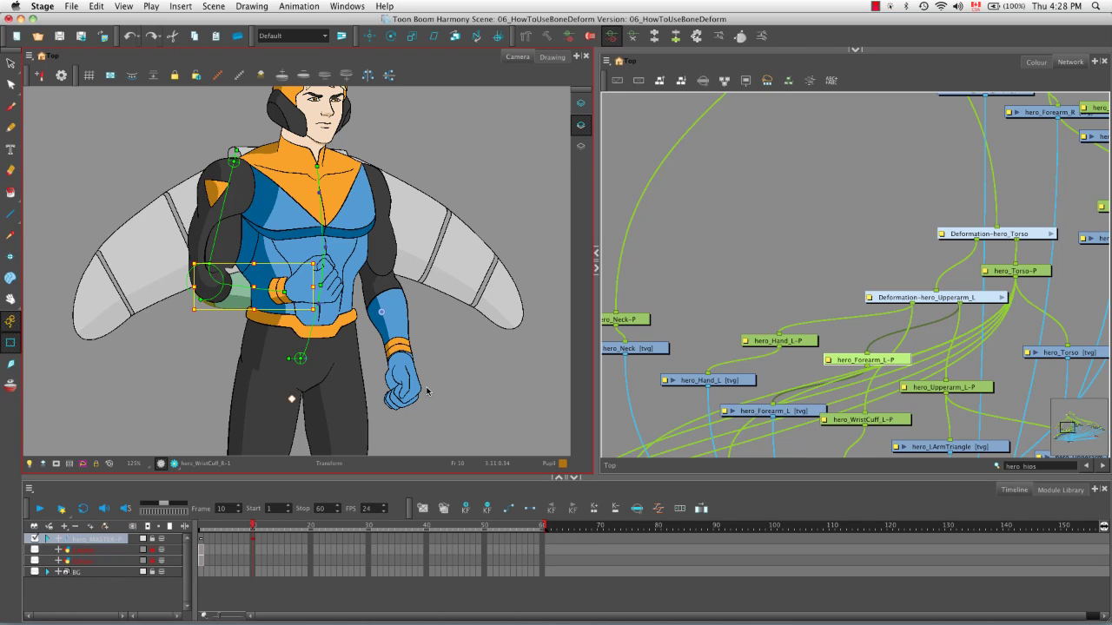
click(199, 379)
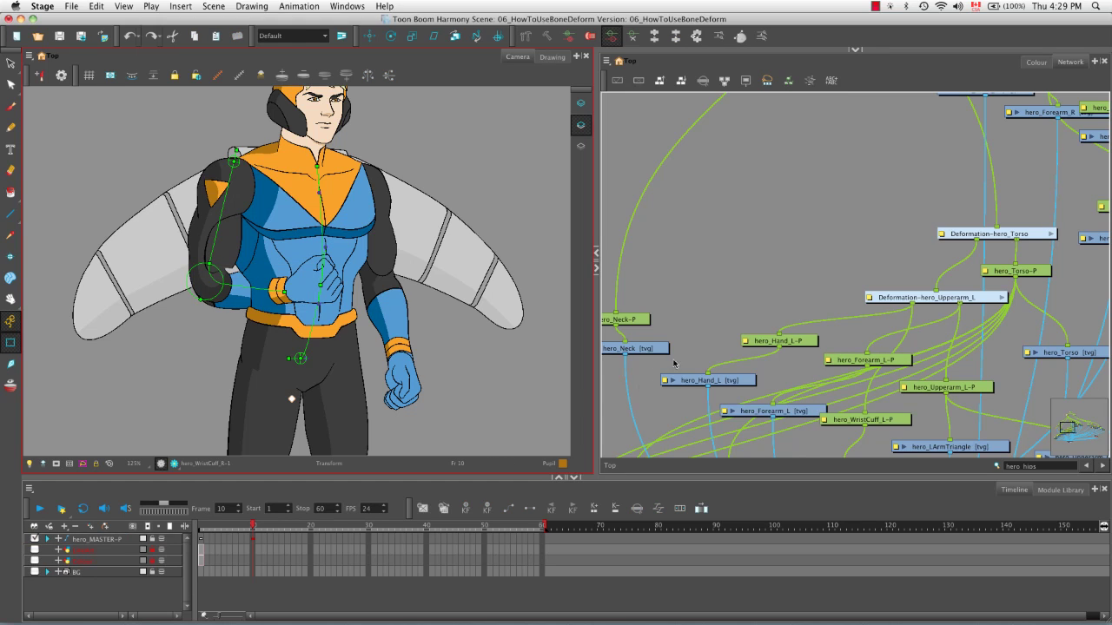
- Nudge hero_Hand_L-P and hero_WristCuff_L-P backward in depth behind the torso, and undo the depth nudges on the forearm, hand and cuff
click(776, 341)
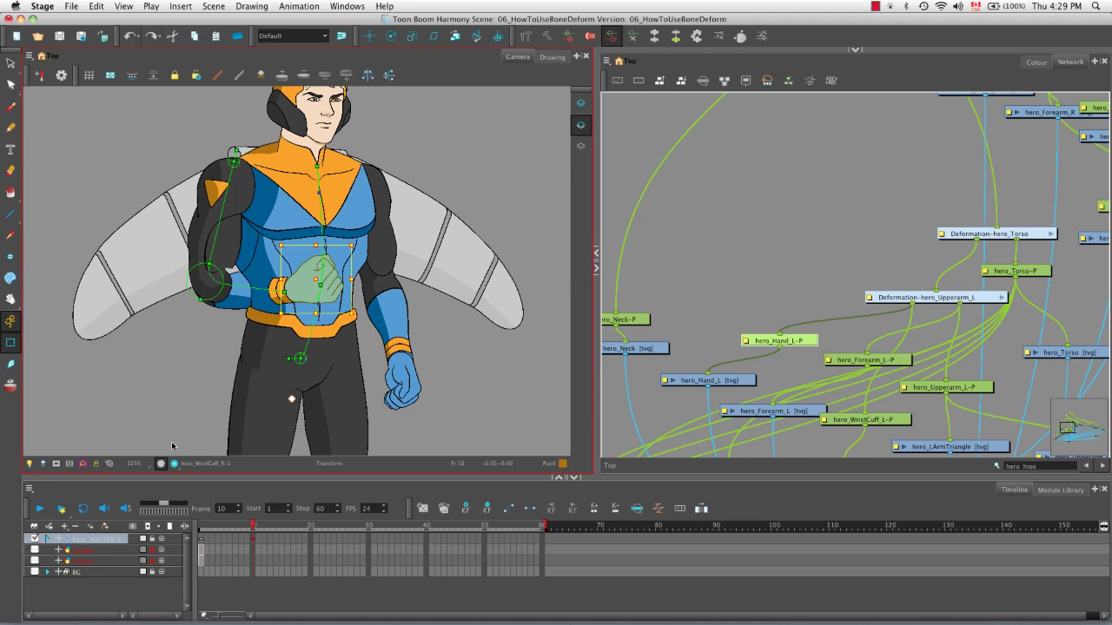
key(alt+Up)
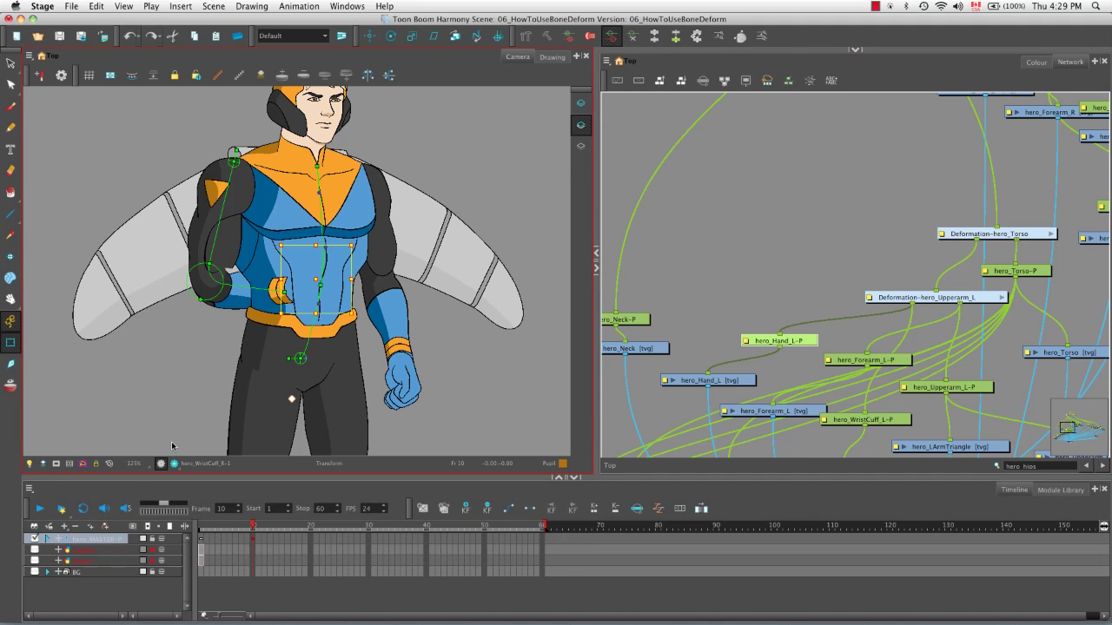
click(855, 423)
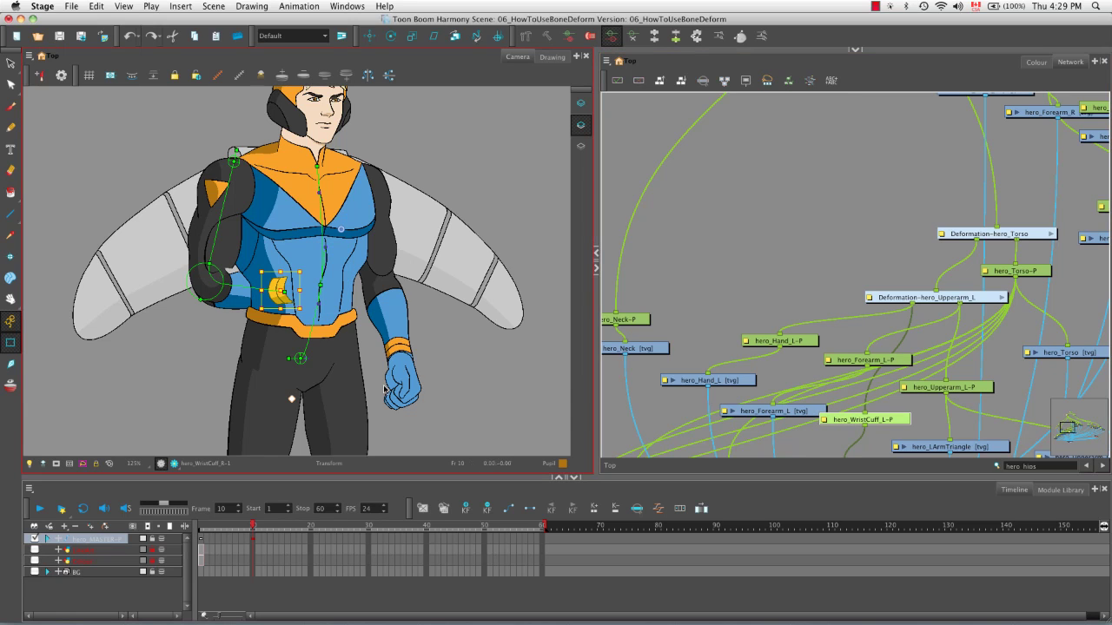
key(alt+Up)
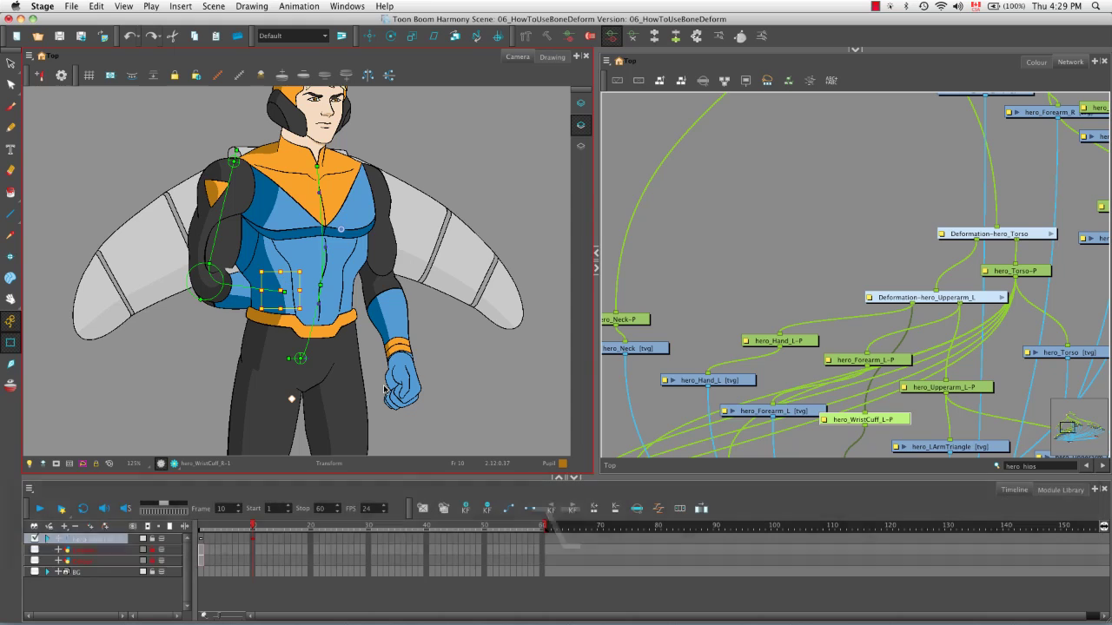
click(210, 366)
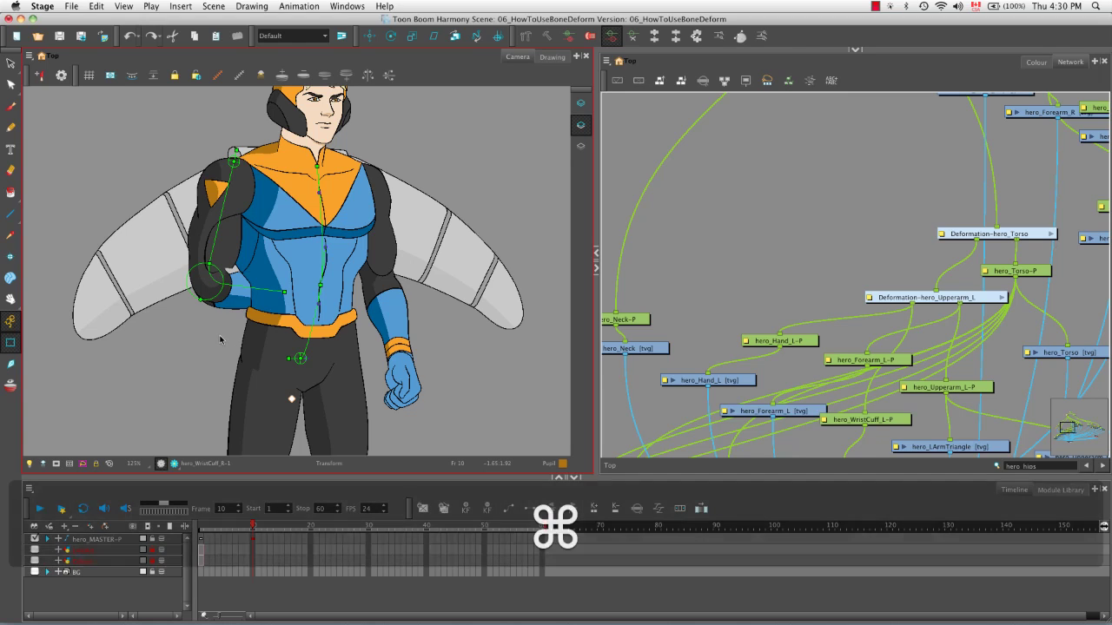
key(super+z)
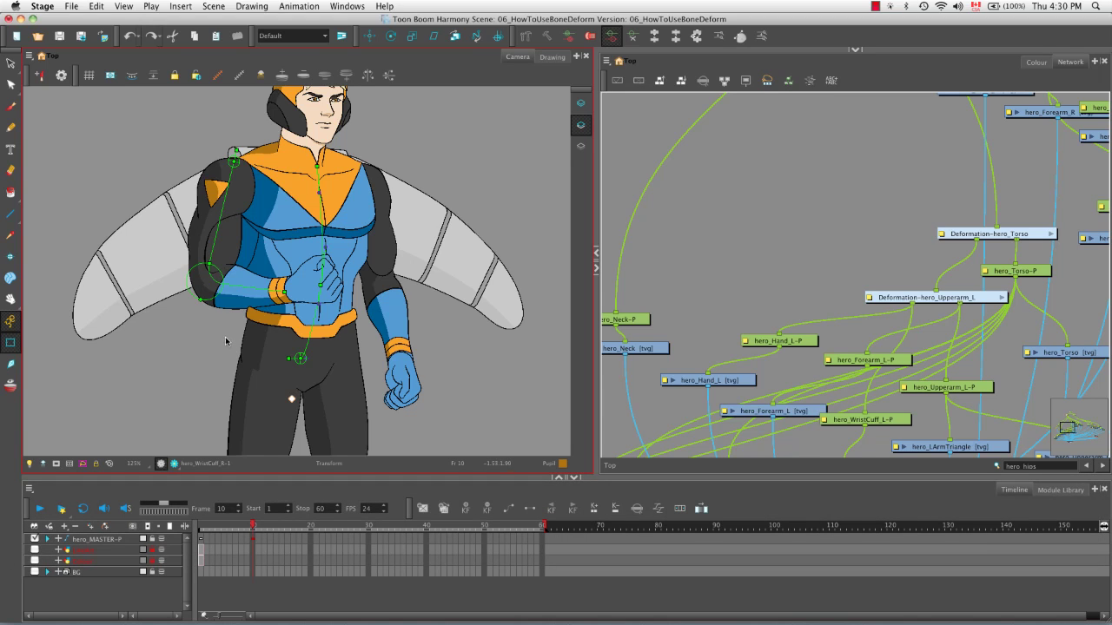
- Examine the hero_Forearm_L and hero_Upperarm_L drawings in isolation and against the rest of the character with the light table
click(764, 415)
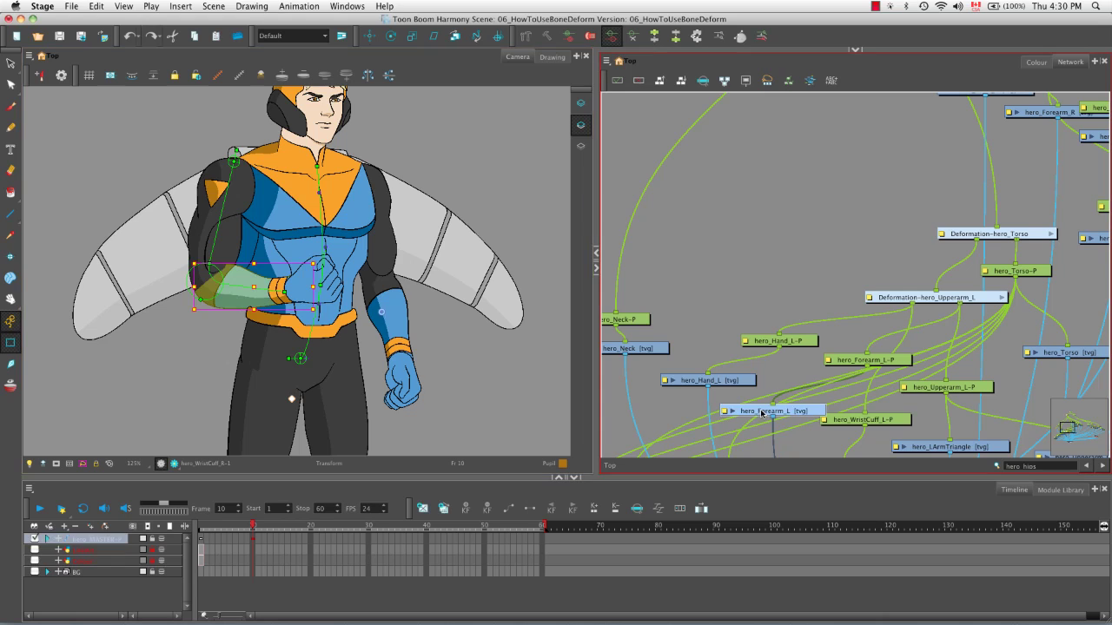
click(554, 58)
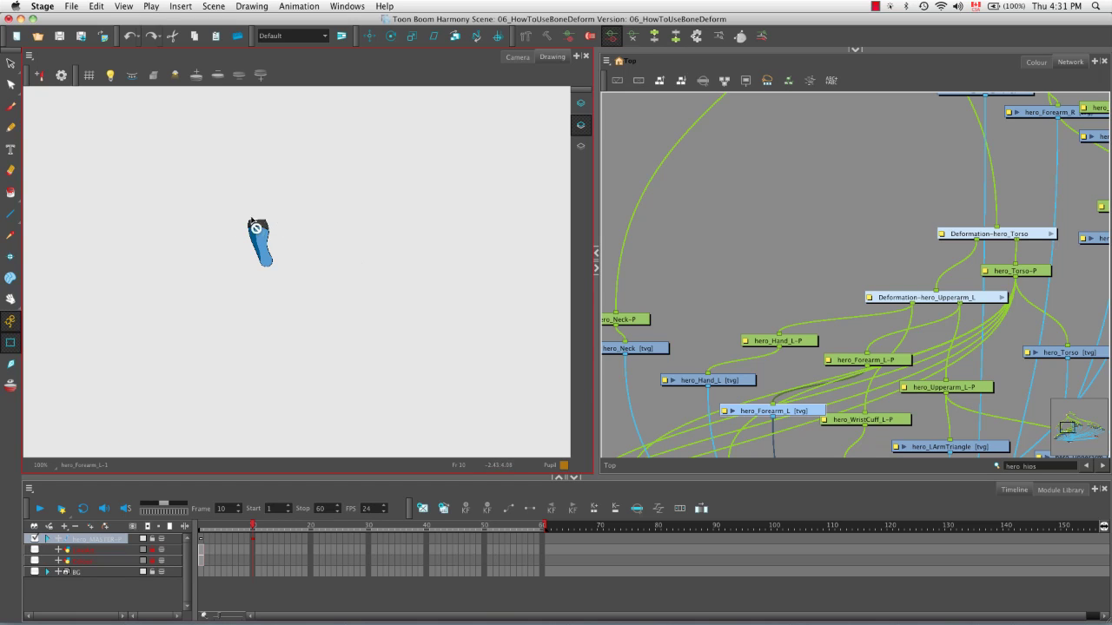
key(space)
drag(987, 439, 897, 352)
click(973, 371)
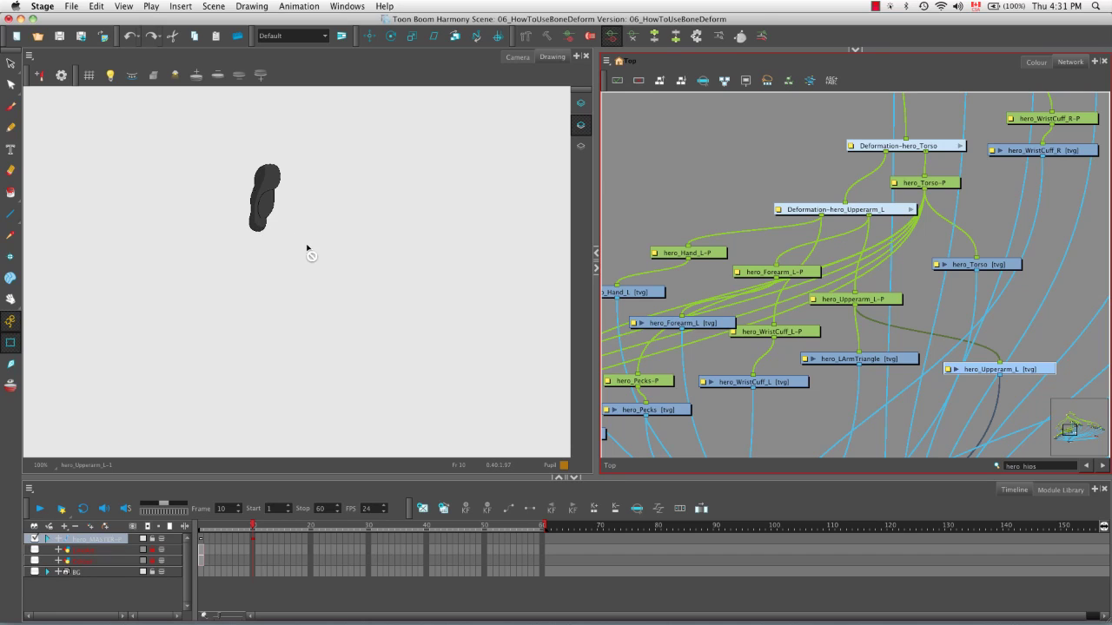
click(109, 79)
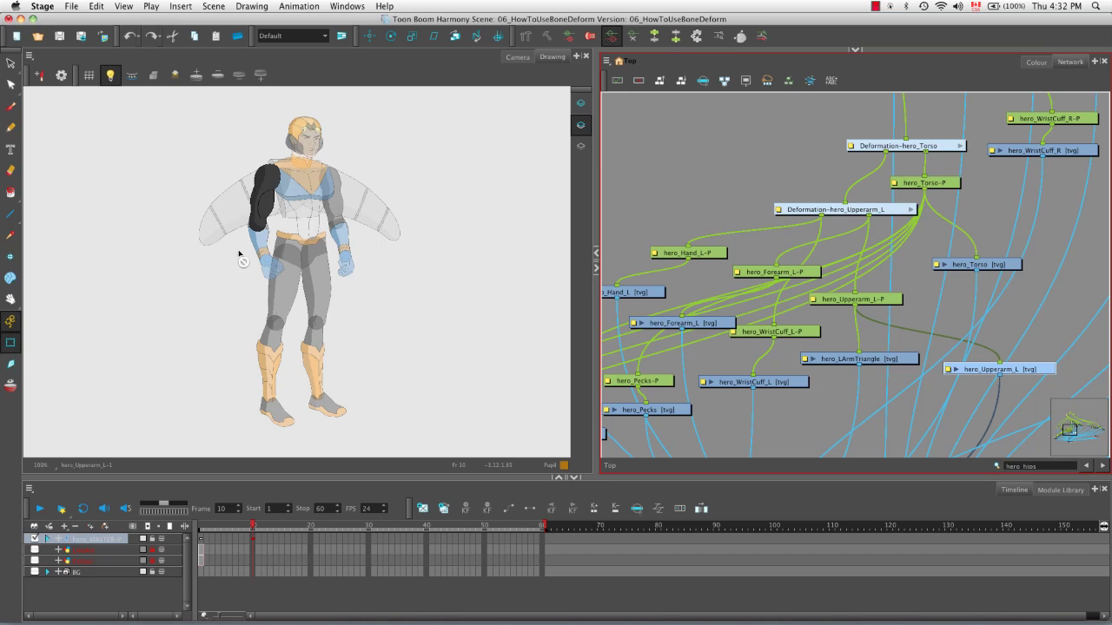
click(702, 324)
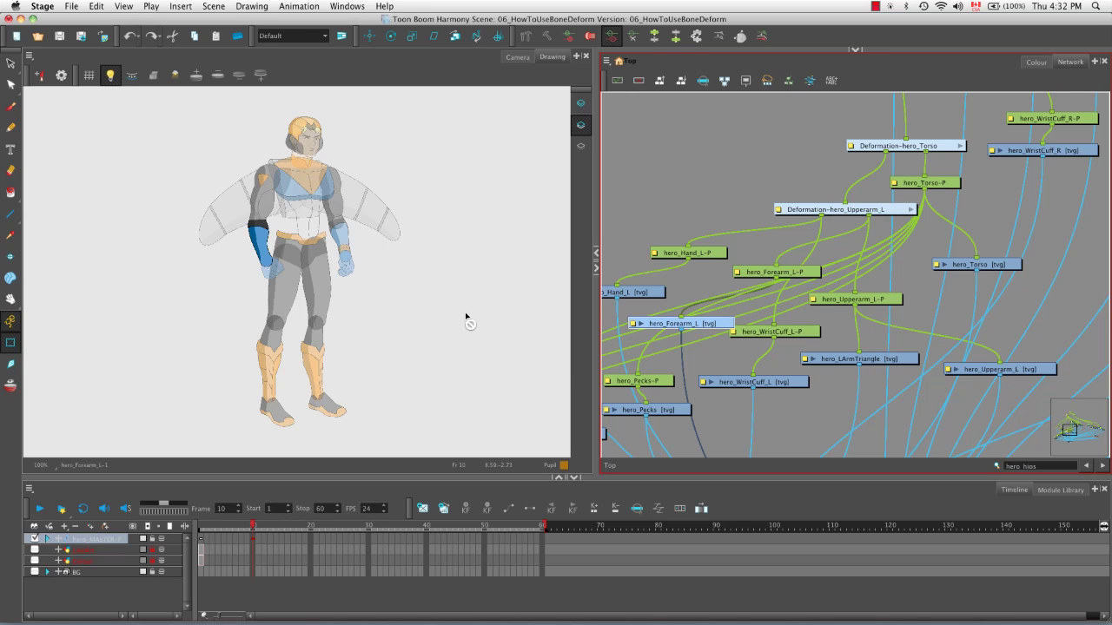
click(518, 57)
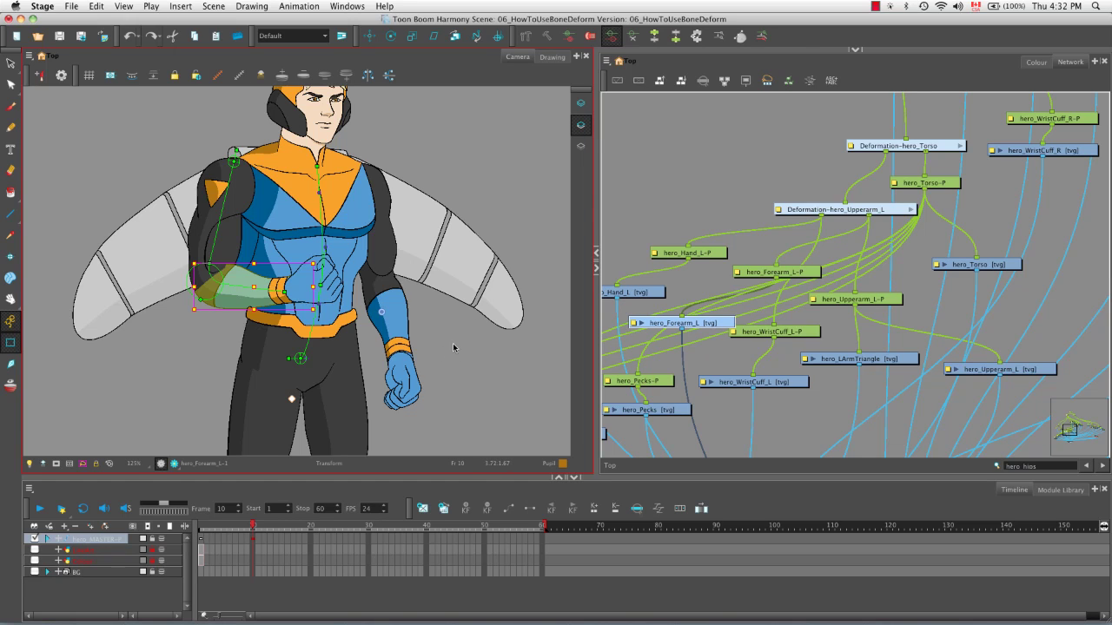
- Delete the hero_MASTER-P keyframe at frame 10 to clear the bent arm pose
click(252, 541)
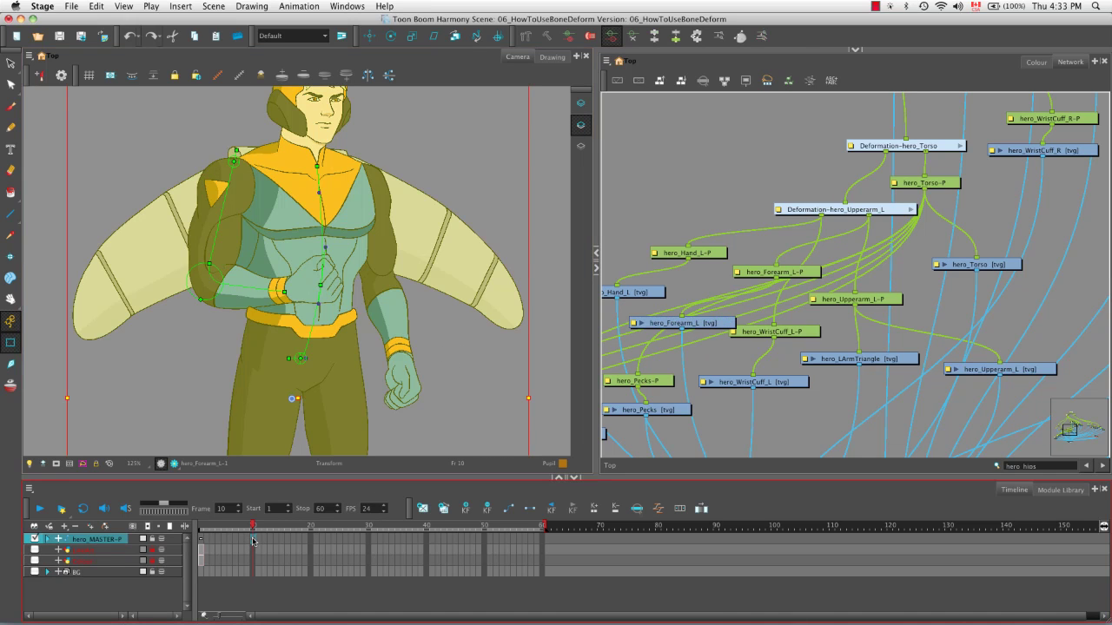
click(487, 508)
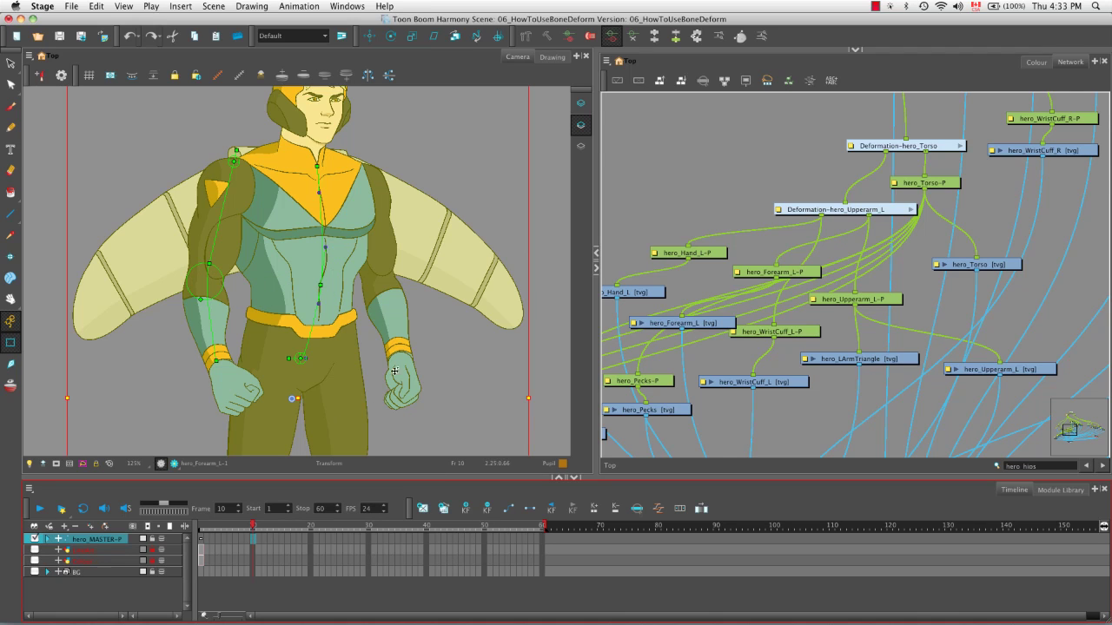
click(536, 355)
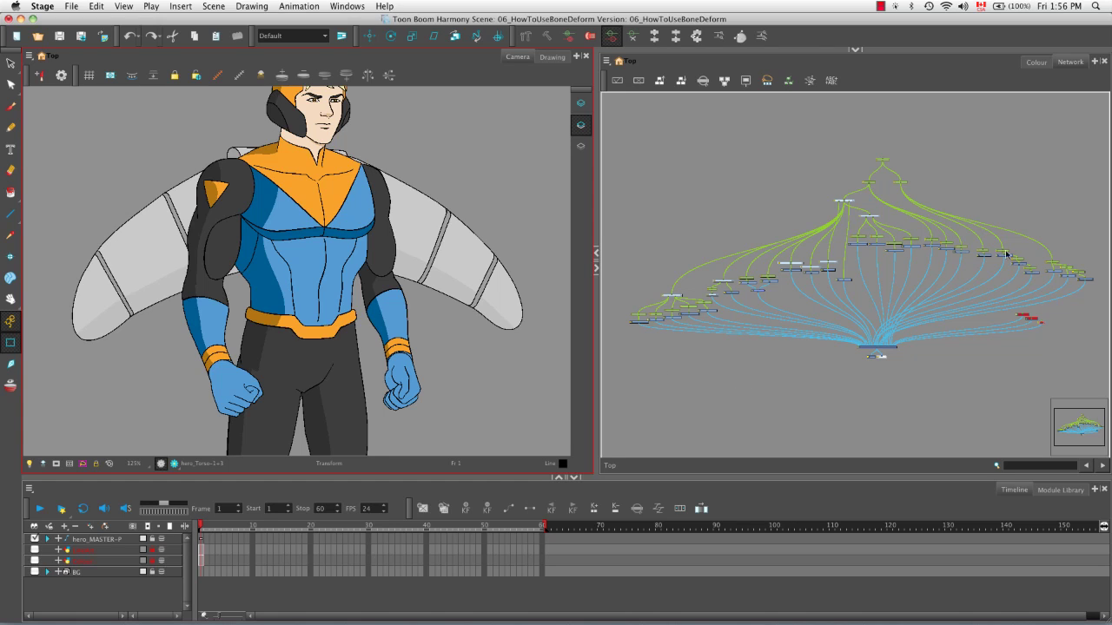
- Examine how the left arm's pegs and drawings are connected under Deformation-hero_ARM_L in the network
click(676, 364)
key(2)
key(2)
key(2)
key(2)
key(2)
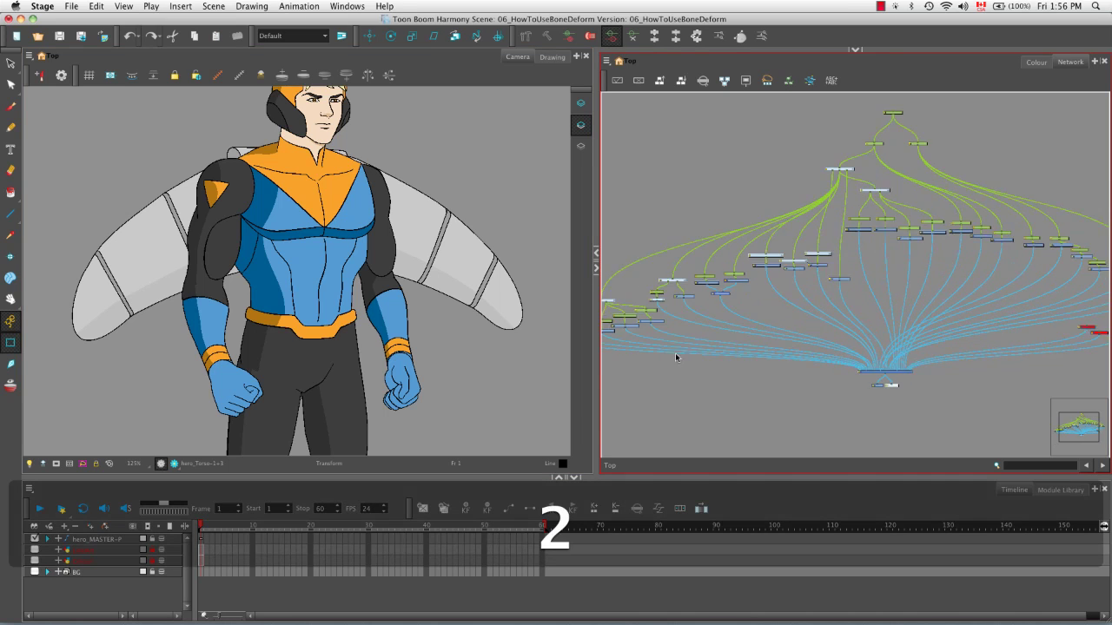
key(space)
drag(693, 343, 957, 274)
key(2)
key(2)
key(space)
drag(744, 326, 886, 282)
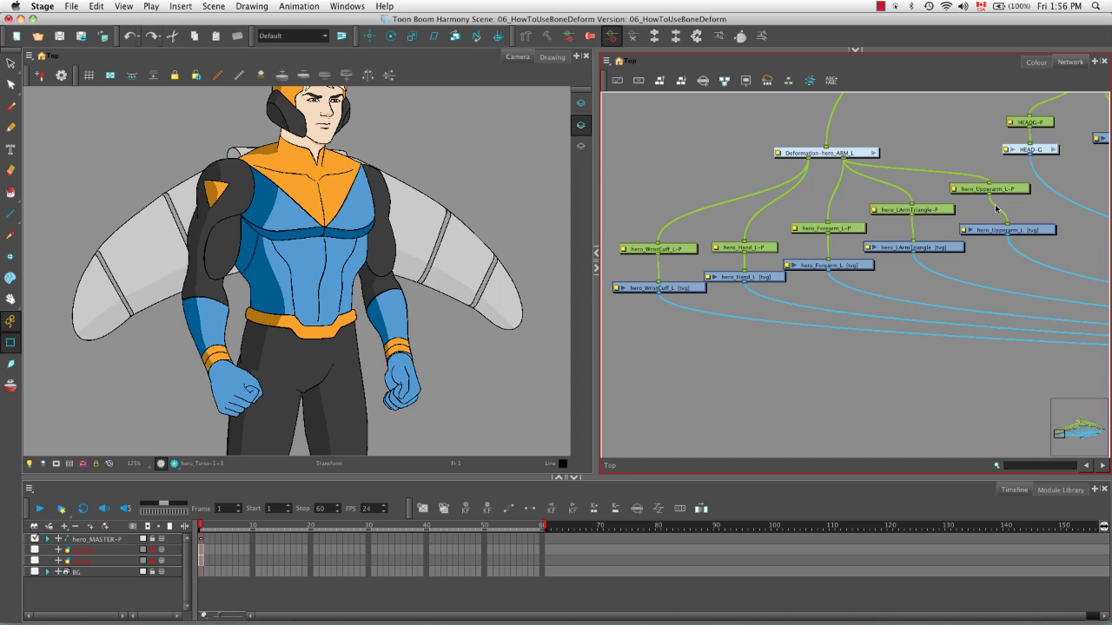
- Trace the left arm drawings' connections to the Composite and return to the arm's deformation group
key(space)
drag(895, 340, 738, 295)
drag(960, 359, 725, 308)
drag(973, 337, 819, 316)
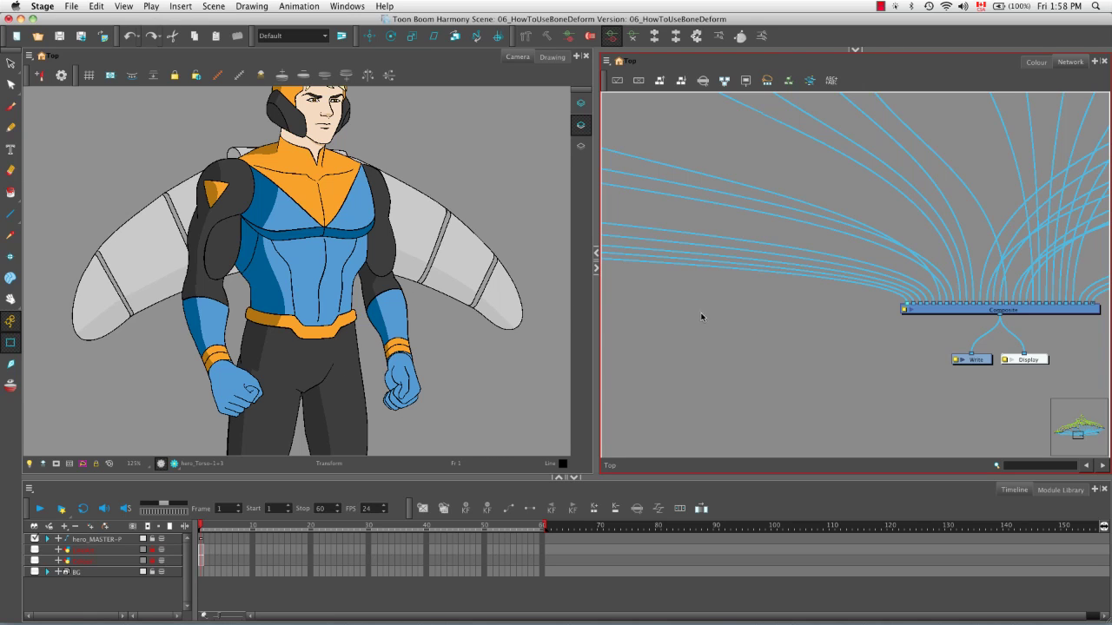
key(space)
drag(730, 306, 803, 305)
key(space)
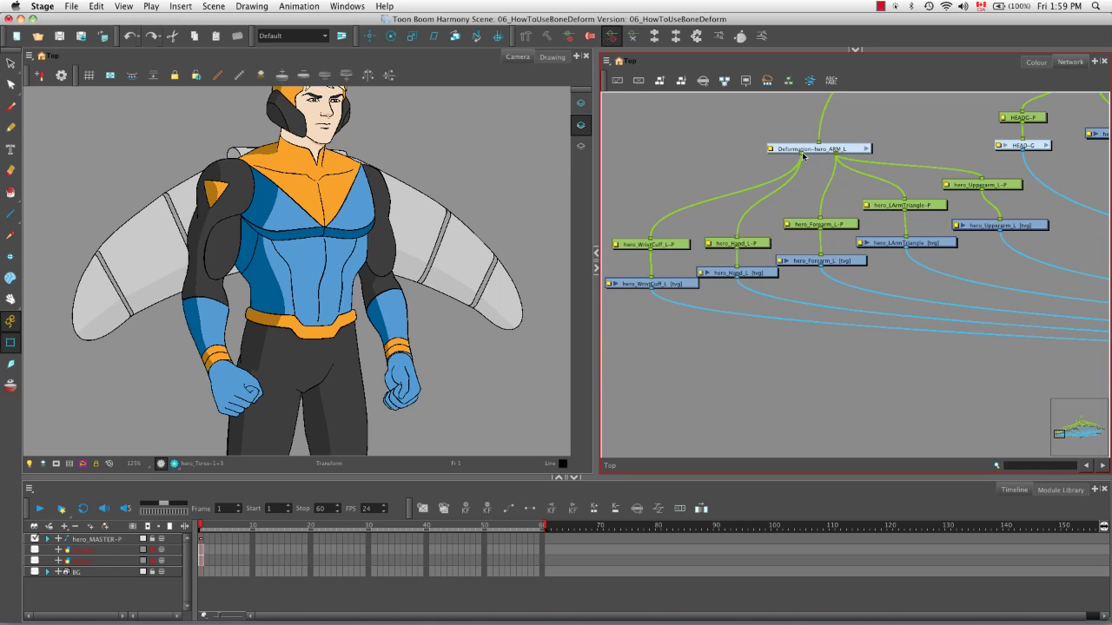
- Show the deformation controls of Deformation-hero_ARM_L on the character
mouse_move(801, 157)
click(817, 150)
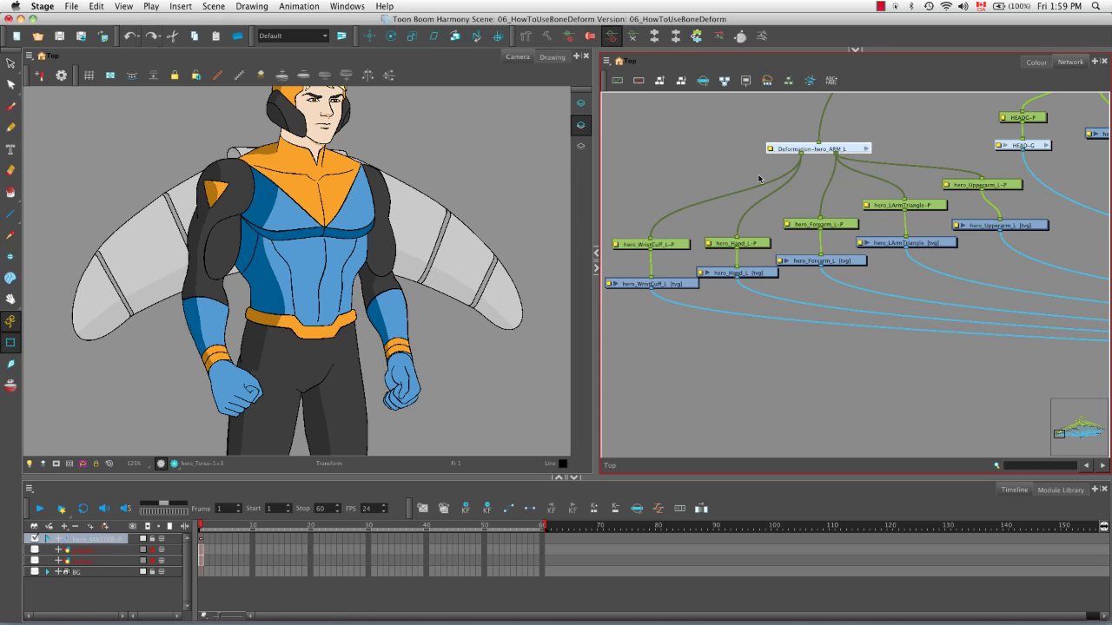
click(219, 76)
- Test the arm chain by bending it across the torso and shifting the shoulder inward, and undo the test poses
drag(208, 260, 257, 233)
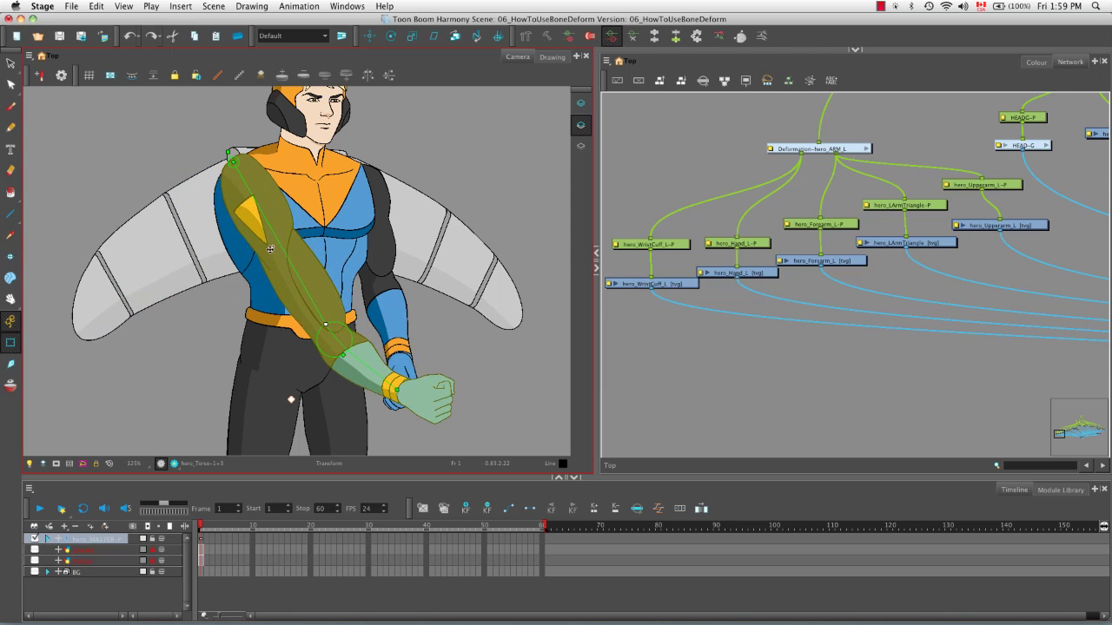
drag(397, 389, 539, 403)
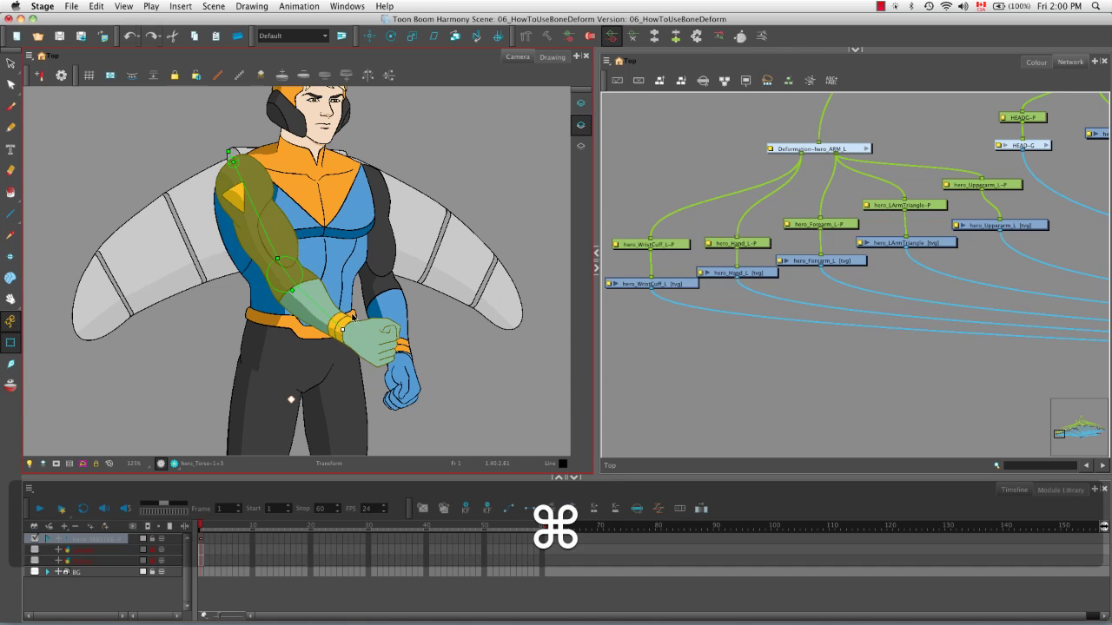
key(super+z)
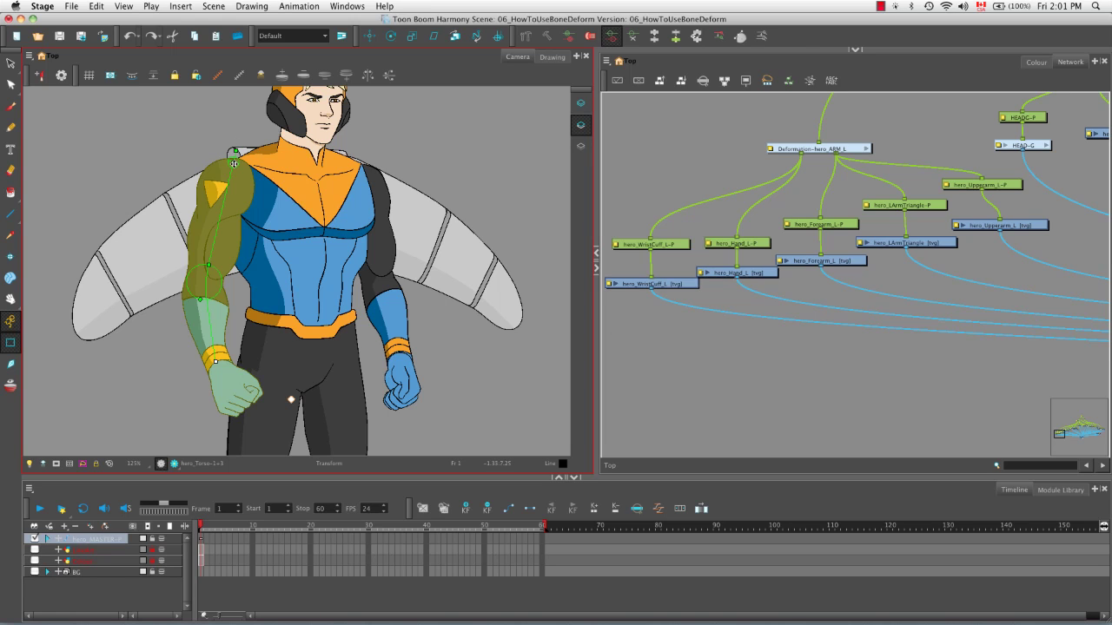
drag(232, 162, 287, 160)
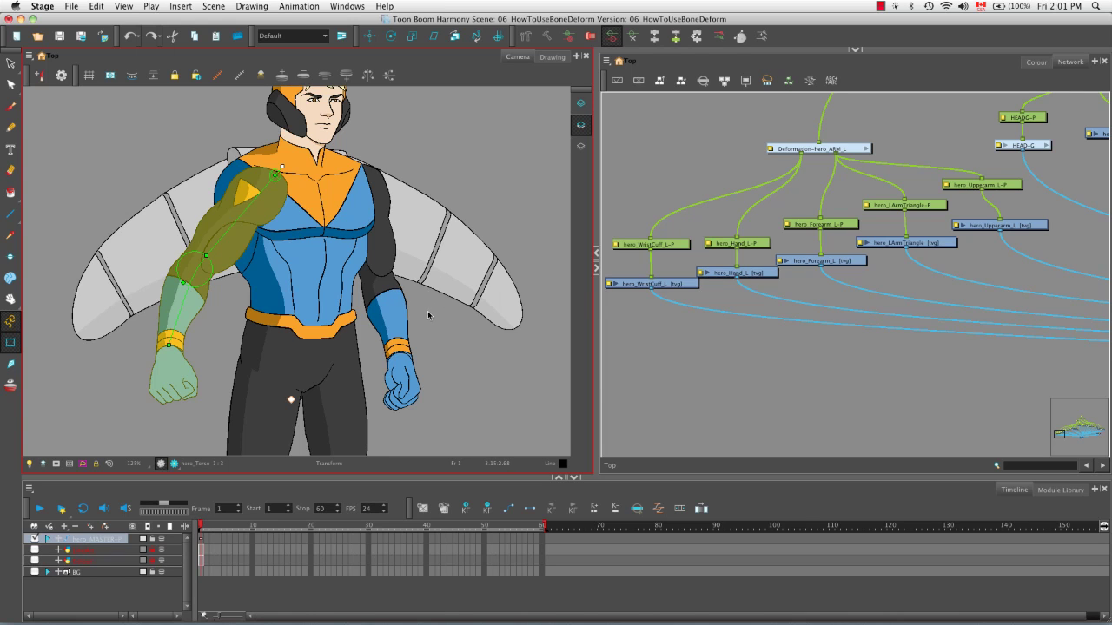
key(super+z)
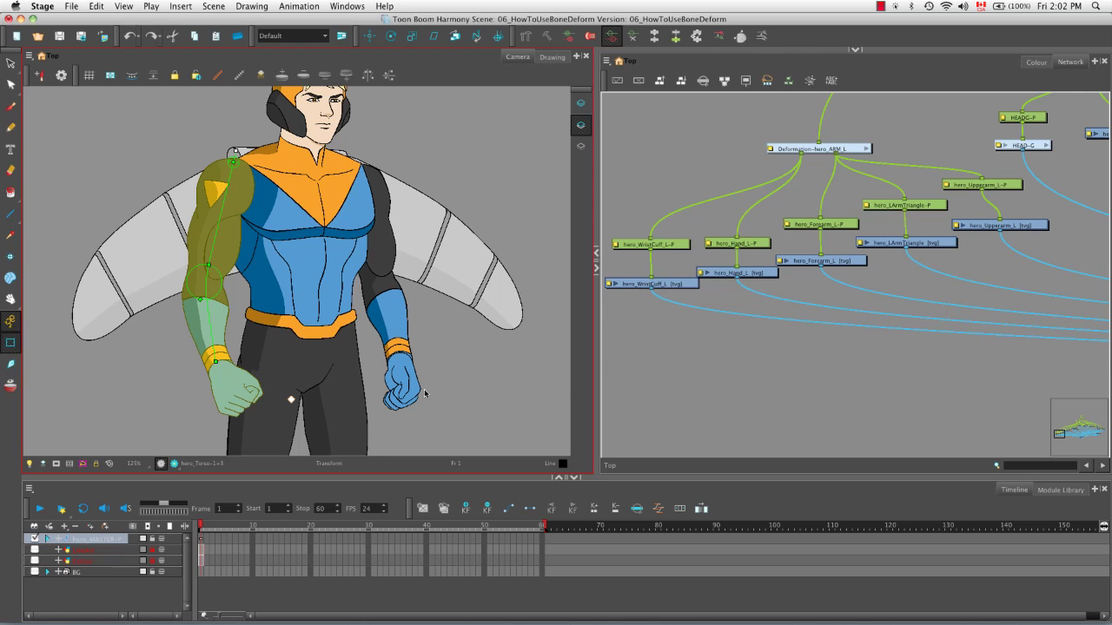
- Select the hero_Hand_L-P peg with the Rotate tool and inspect its pivot where the hand meets the wrist cuff
click(391, 36)
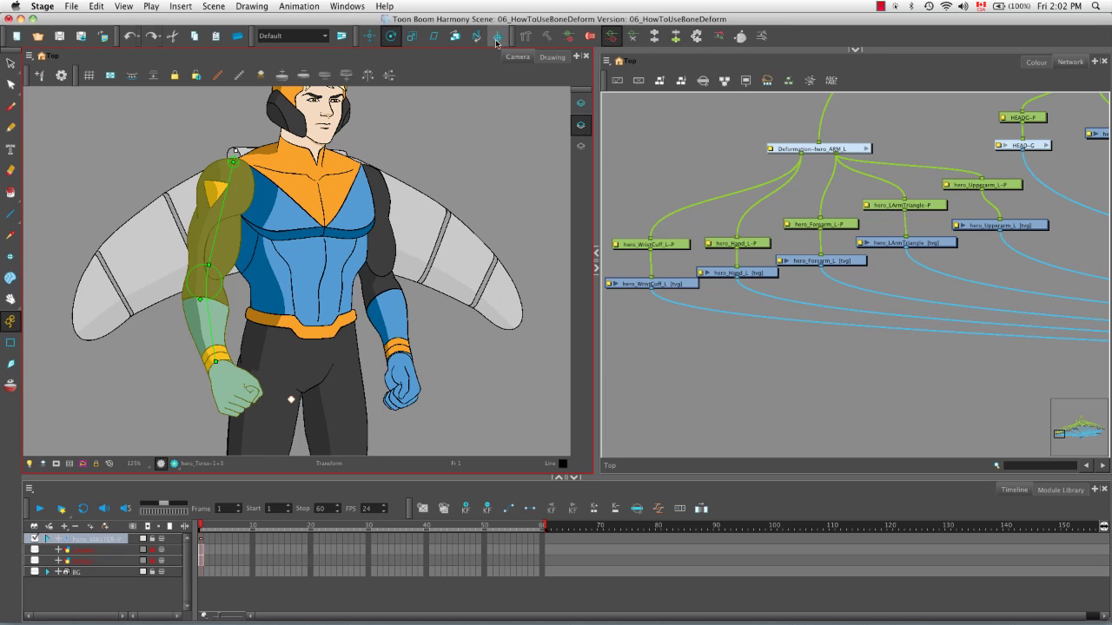
click(752, 275)
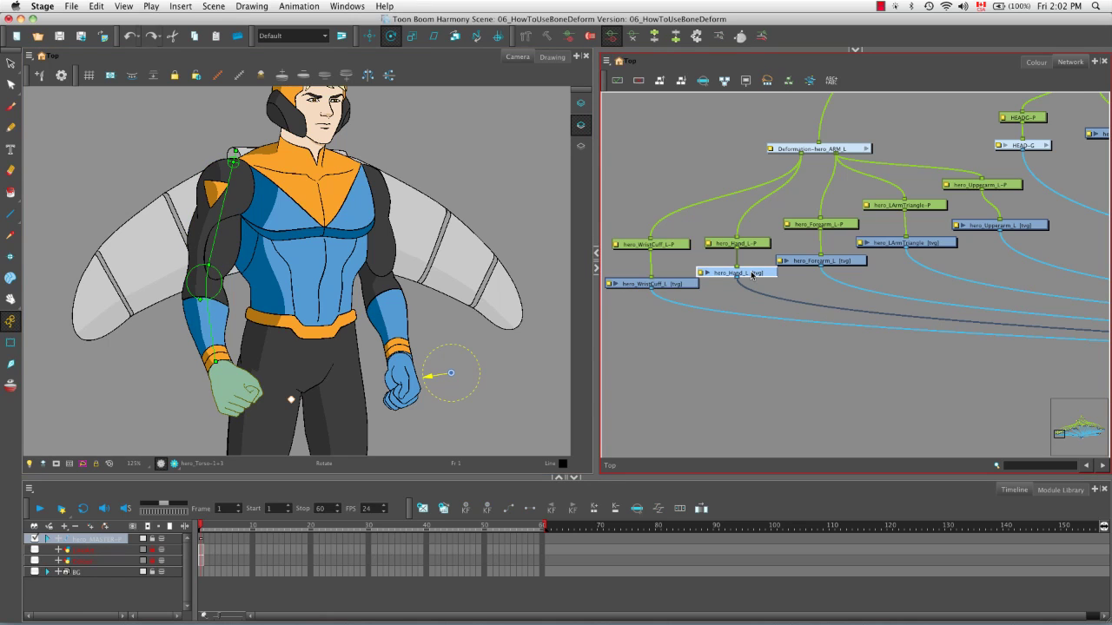
click(747, 244)
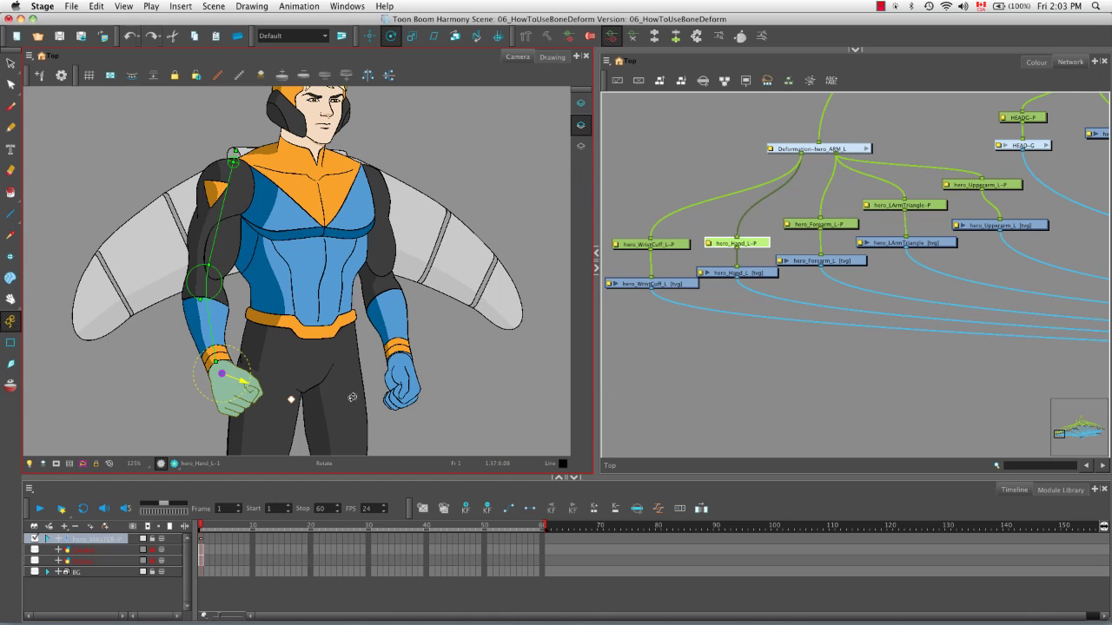
key(2)
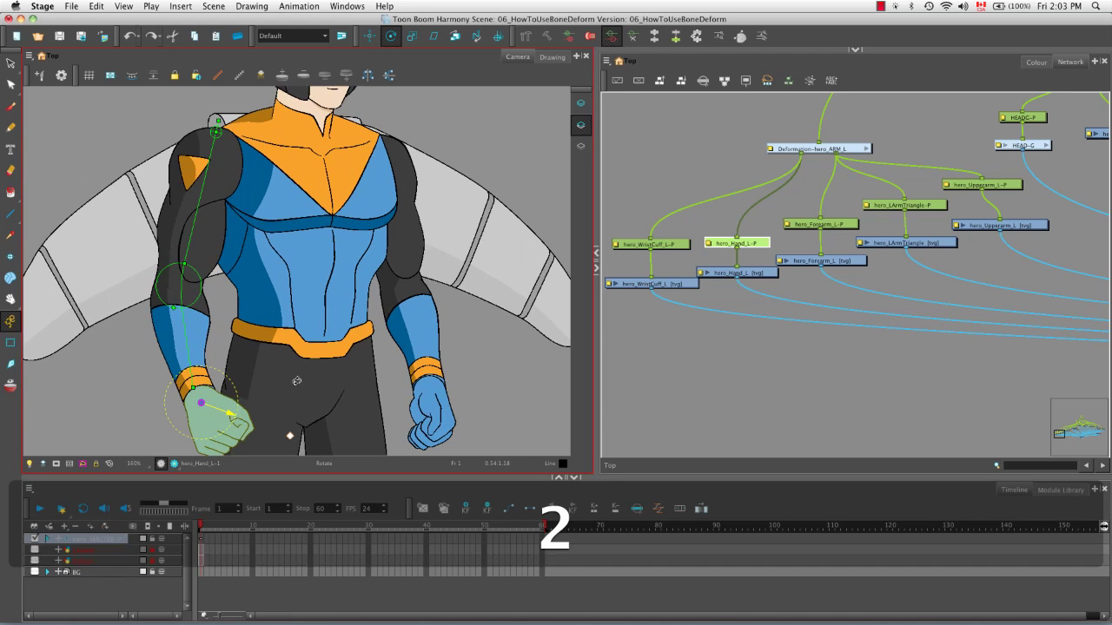
key(2)
key(2)
key(space)
drag(237, 394, 321, 255)
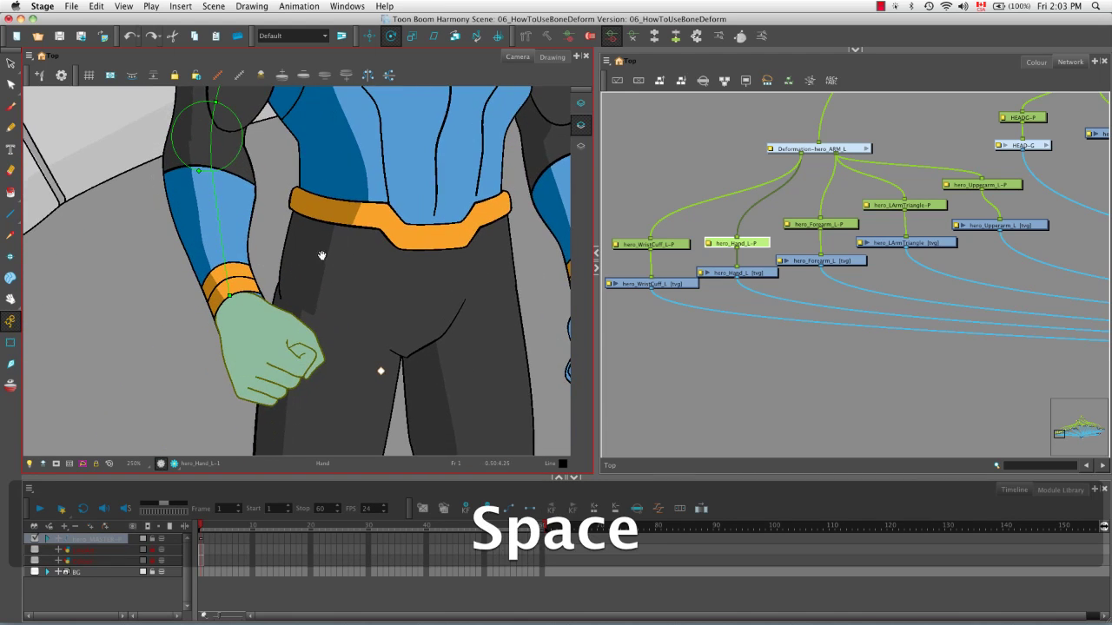
key(2)
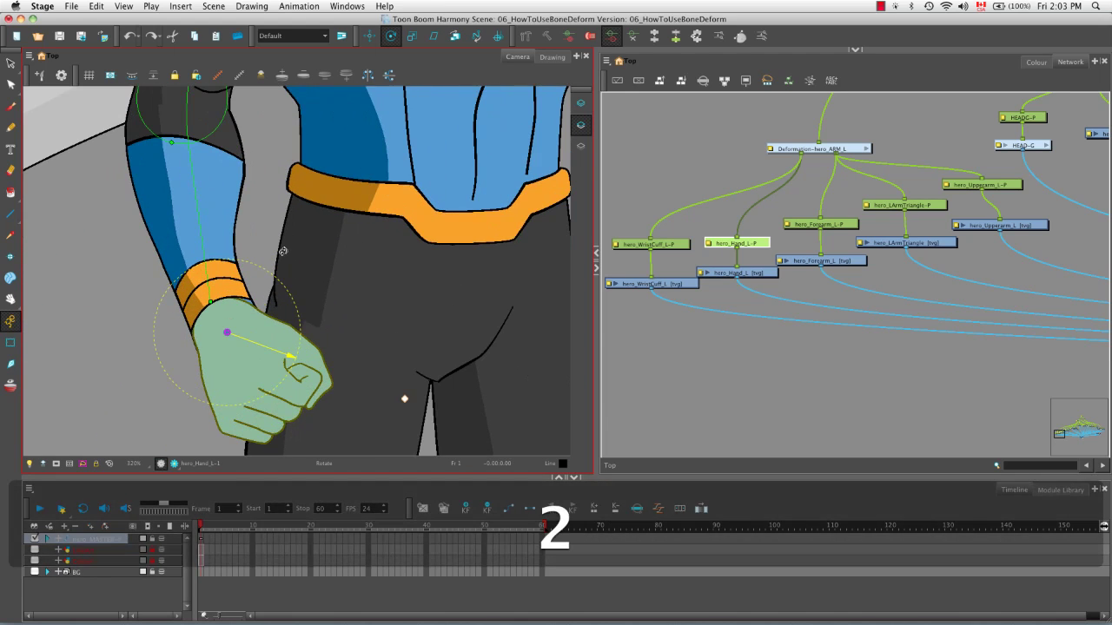
key(2)
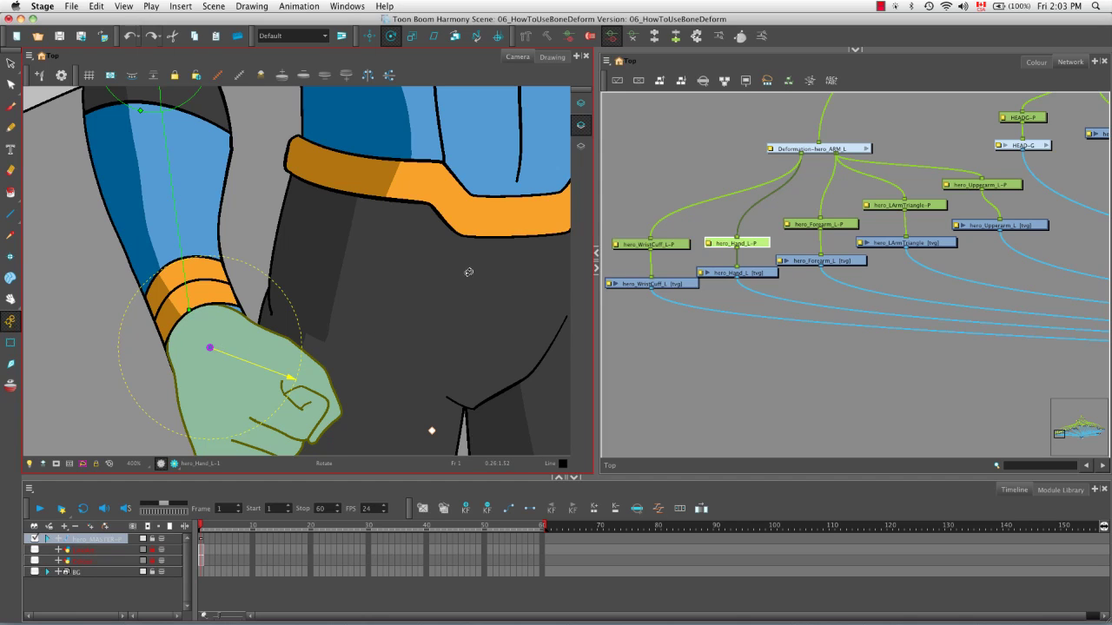
- Open the left hand's drawing for editing and turn on the light table to see the wrist cuff and forearm
click(546, 61)
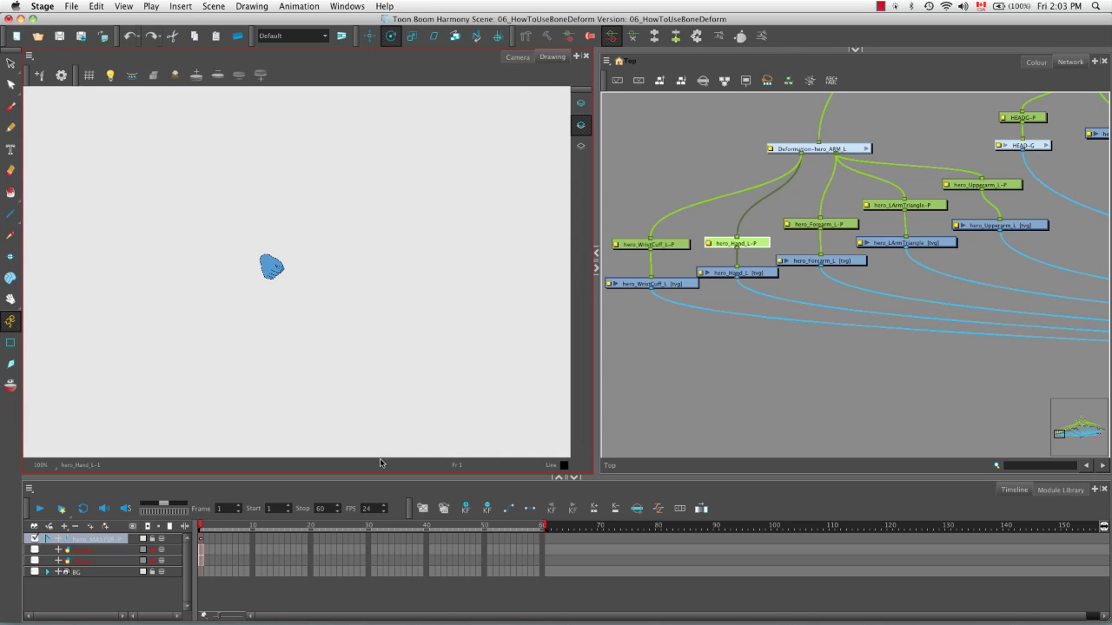
key(2)
key(2)
key(2)
drag(233, 194, 315, 243)
key(2)
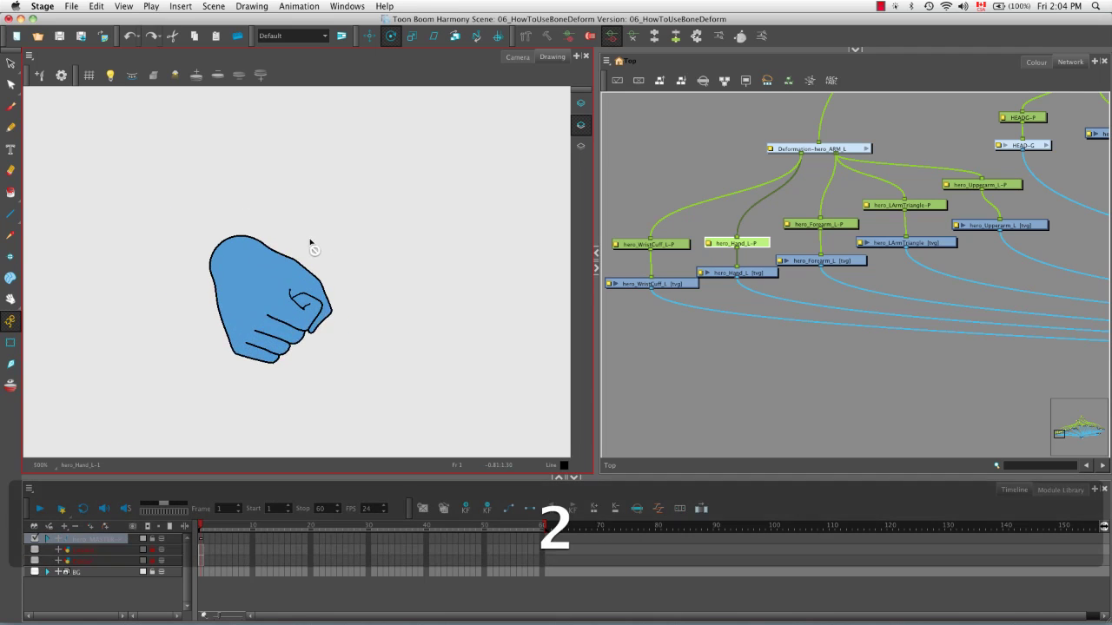
click(110, 74)
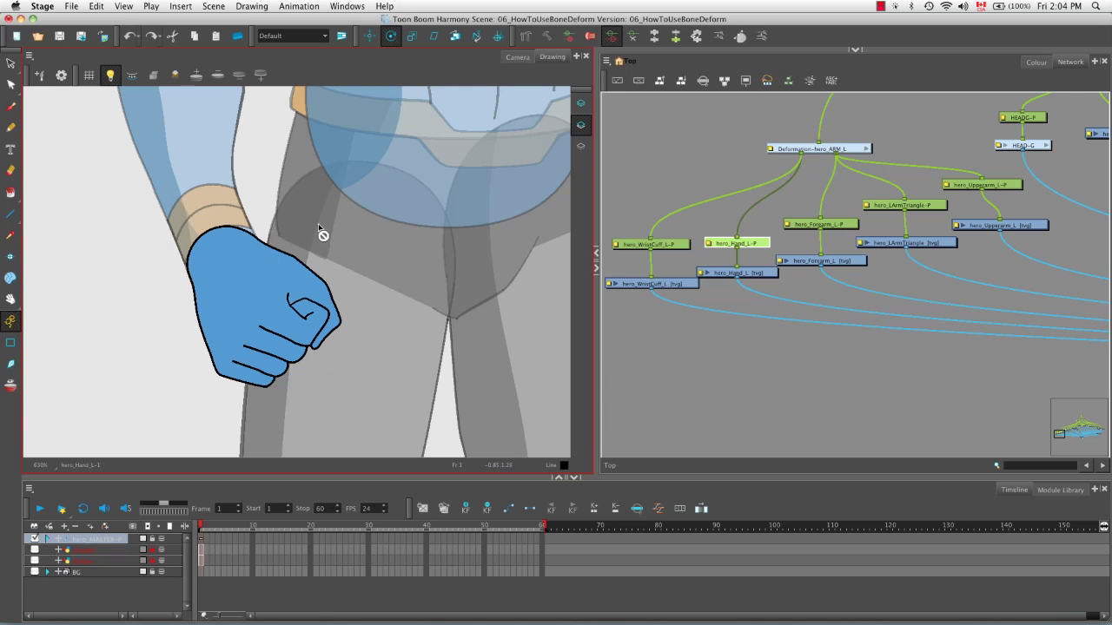
- Browse the full list of modules in the Module Library and return to the timeline
click(1056, 490)
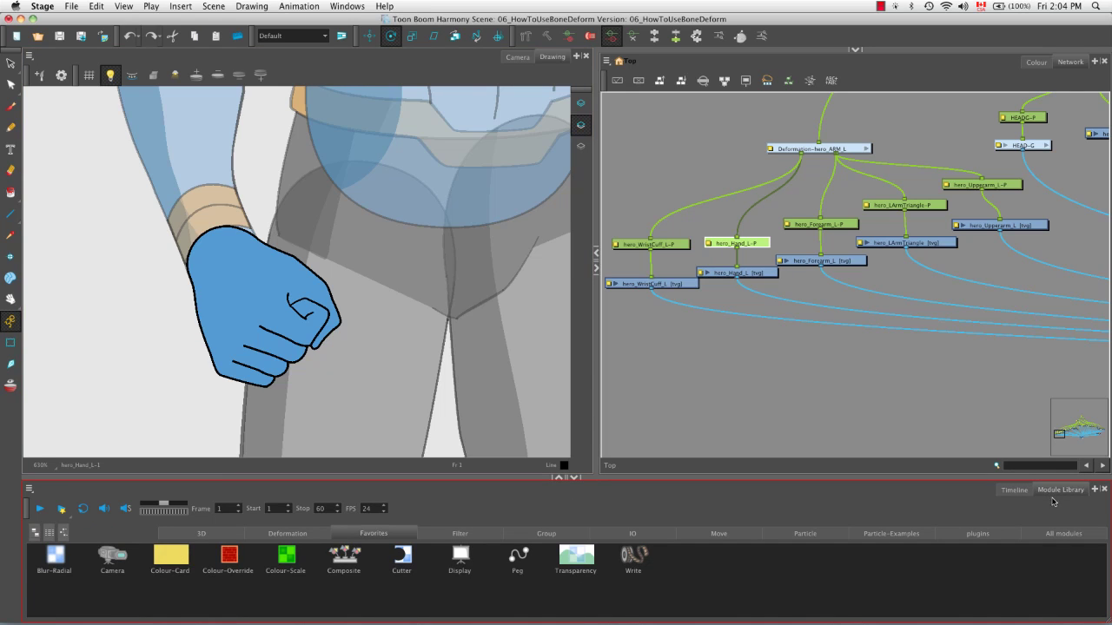
click(1063, 536)
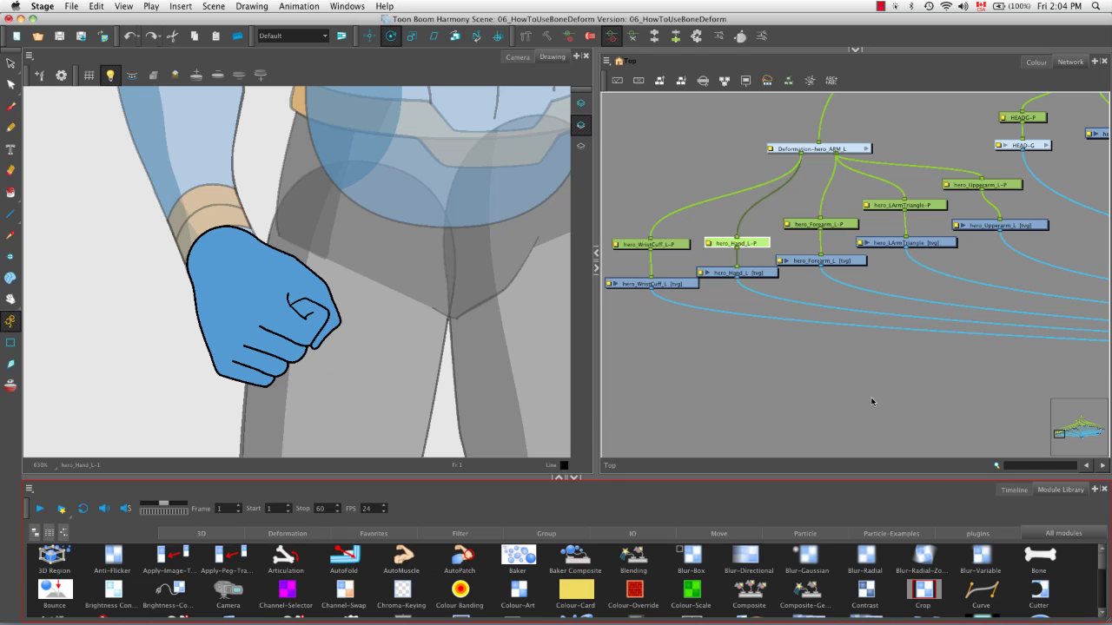
click(1012, 489)
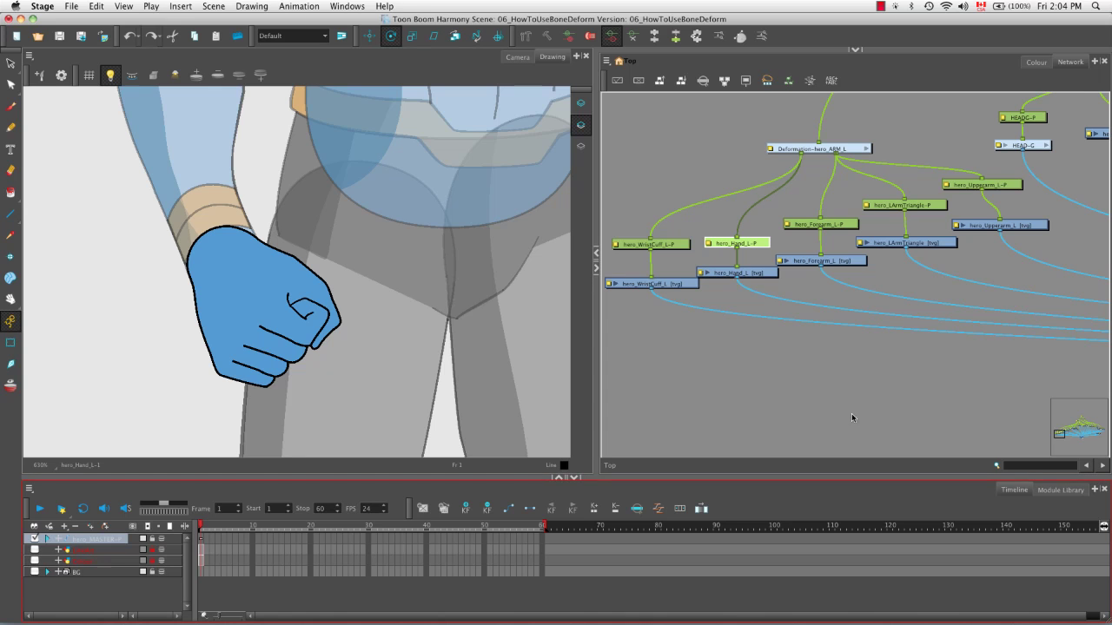
- Delete the left hand's outline segments where the hand overlaps the wrist cuff, using the Contour Editor
click(116, 341)
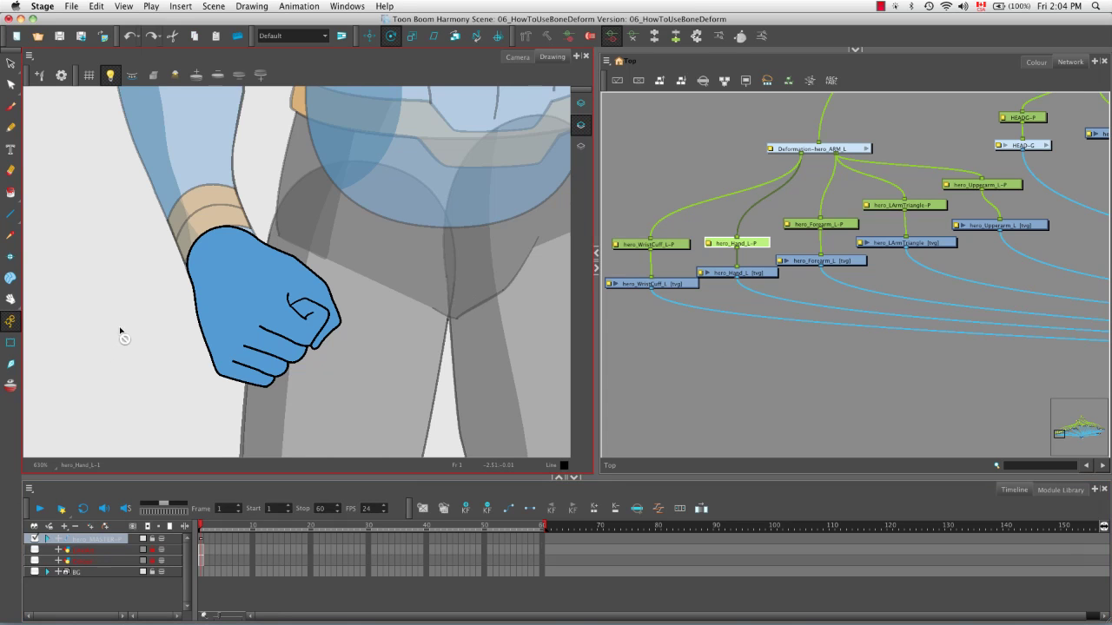
key(2)
key(2)
drag(90, 281, 162, 300)
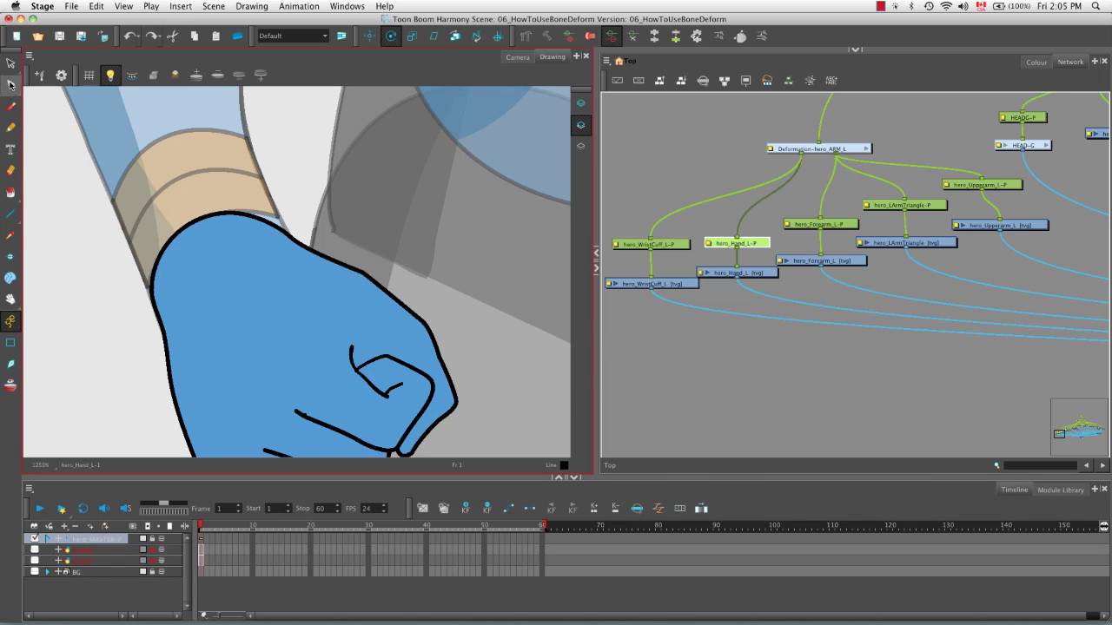
click(10, 85)
click(191, 224)
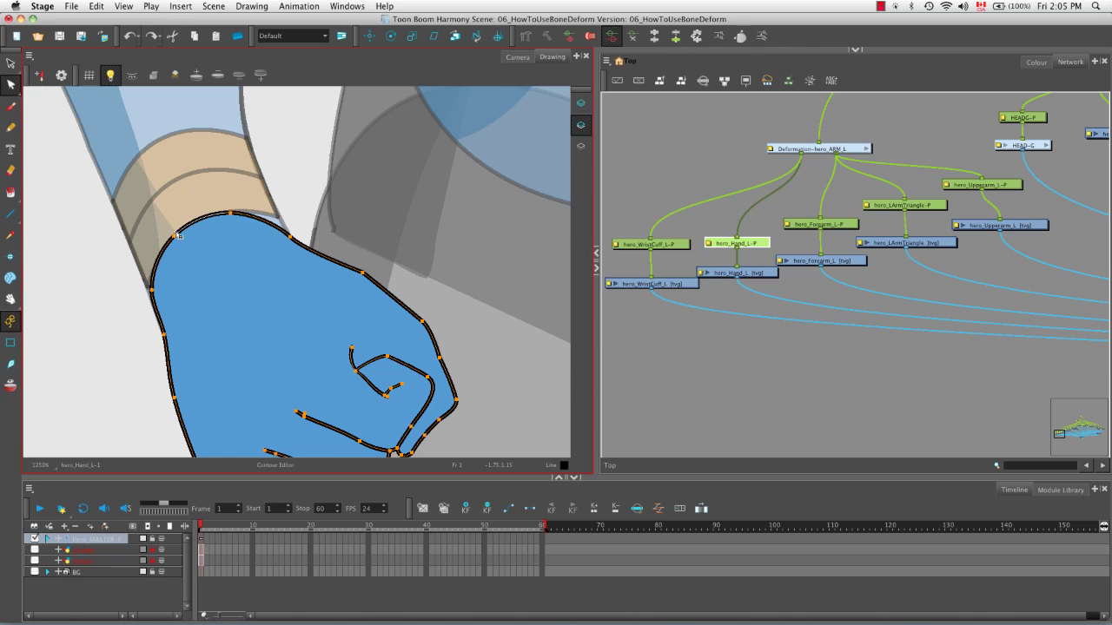
key(BackSpace)
click(247, 218)
key(BackSpace)
click(166, 251)
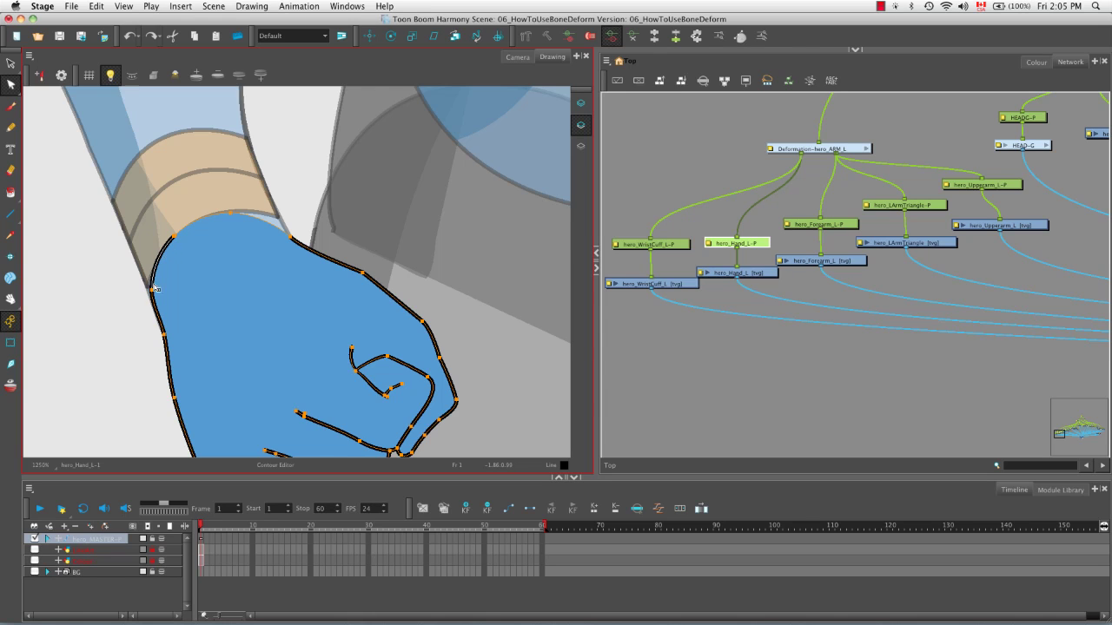
key(BackSpace)
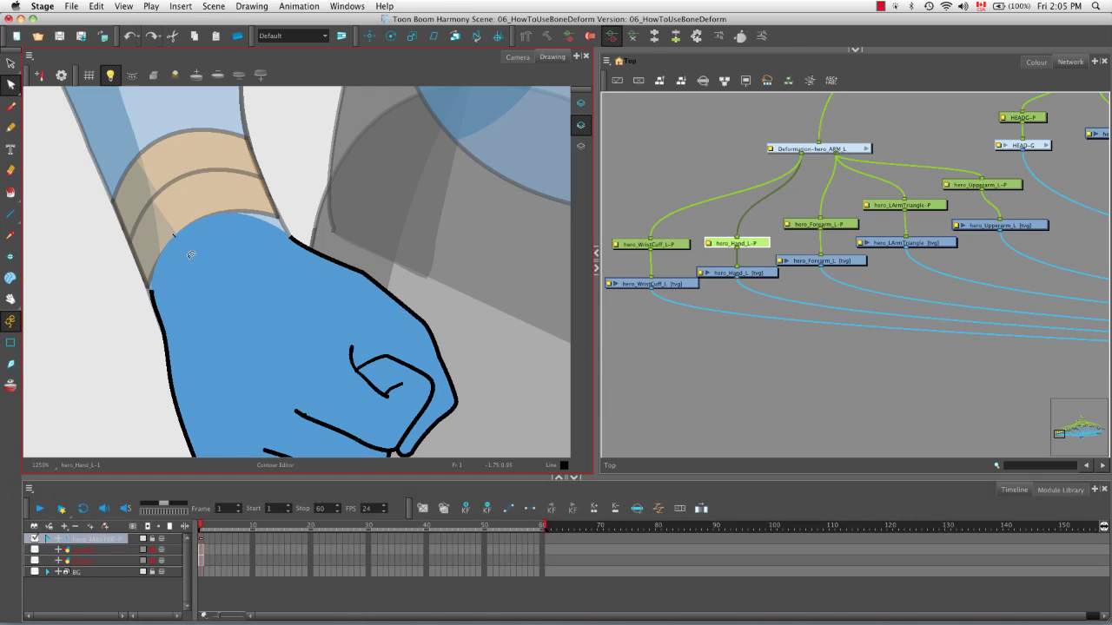
- Delete the leftover line stub on the hand's rounded upper edge beside the wrist cuff
key(2)
key(2)
key(2)
key(space)
drag(63, 209, 173, 243)
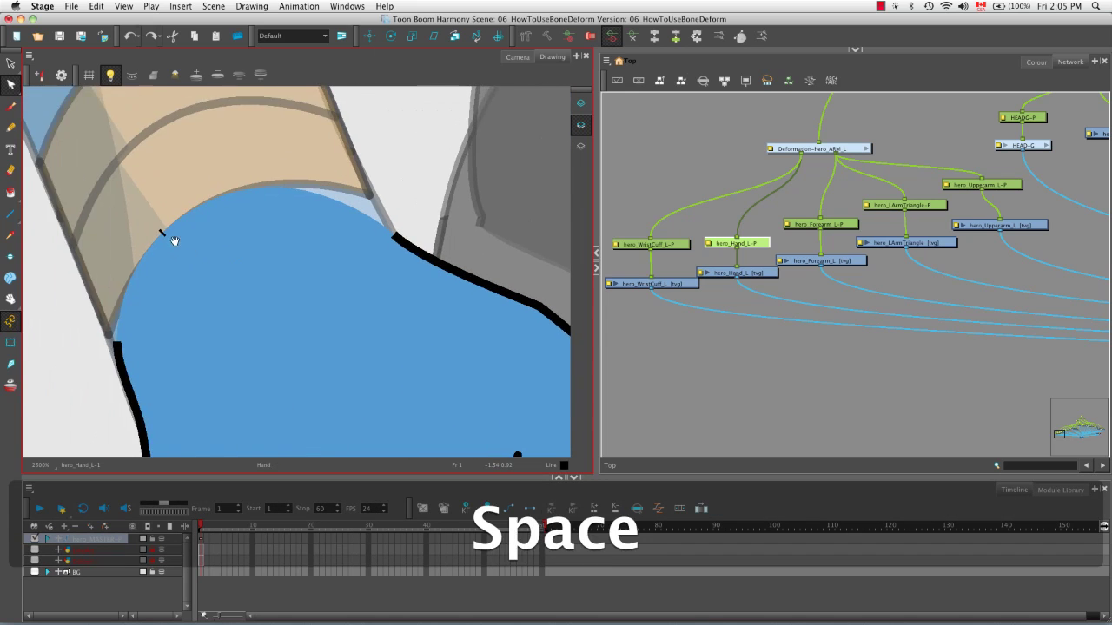
key(2)
key(2)
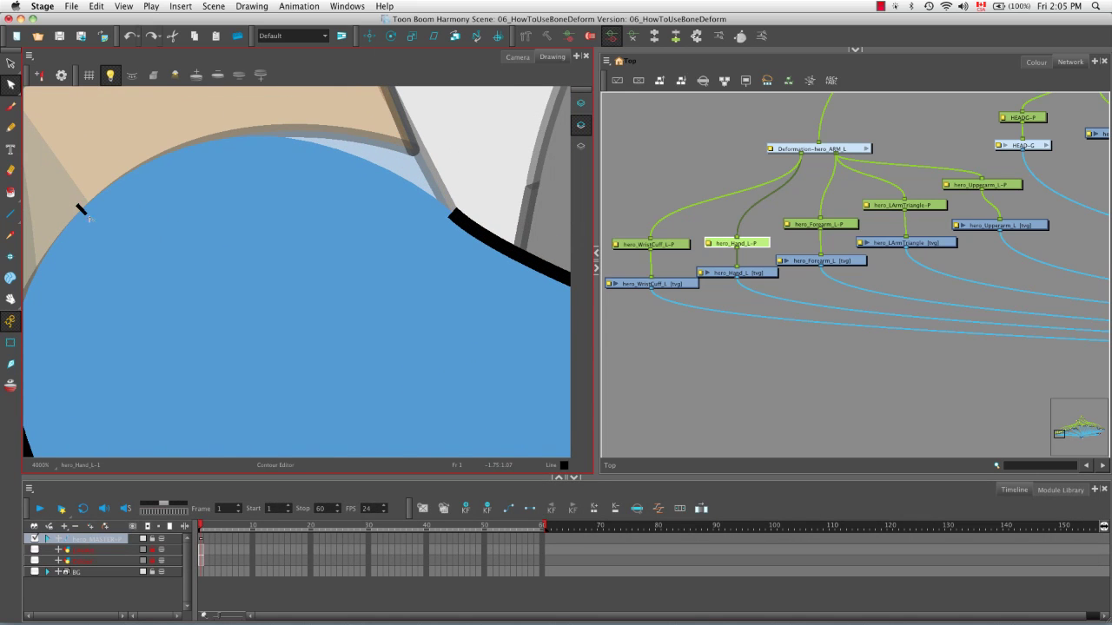
key(BackSpace)
key(space)
drag(250, 262, 308, 264)
key(ugrave)
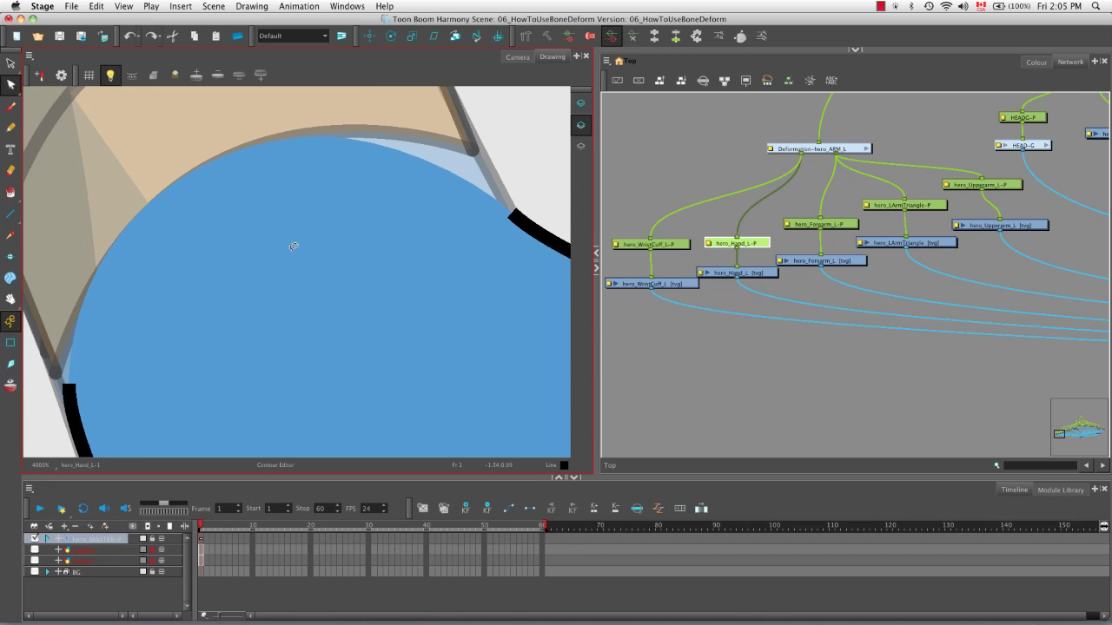
key(1)
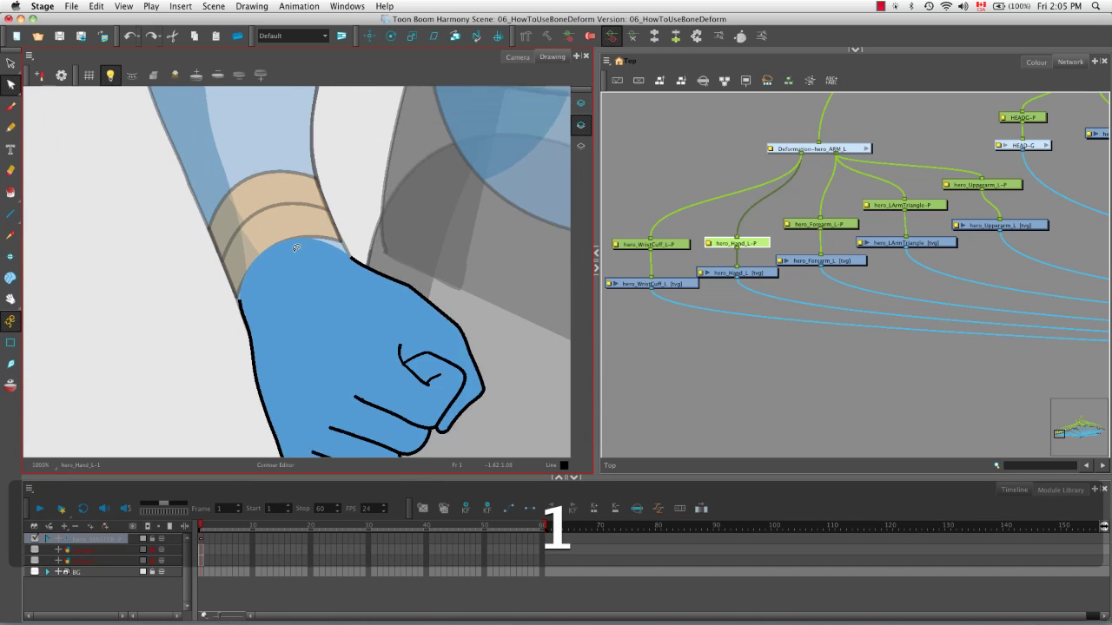
- Test the left hand's joint in the Camera view by rotating the hand at the wrist with the Transform tool, and undo the rotation
click(518, 57)
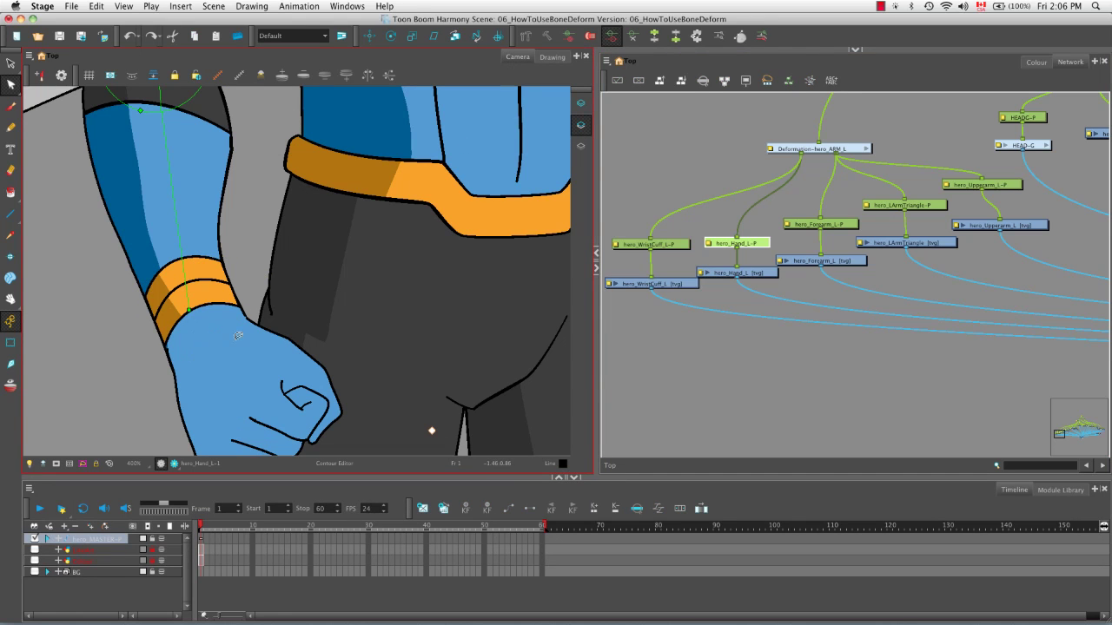
click(10, 342)
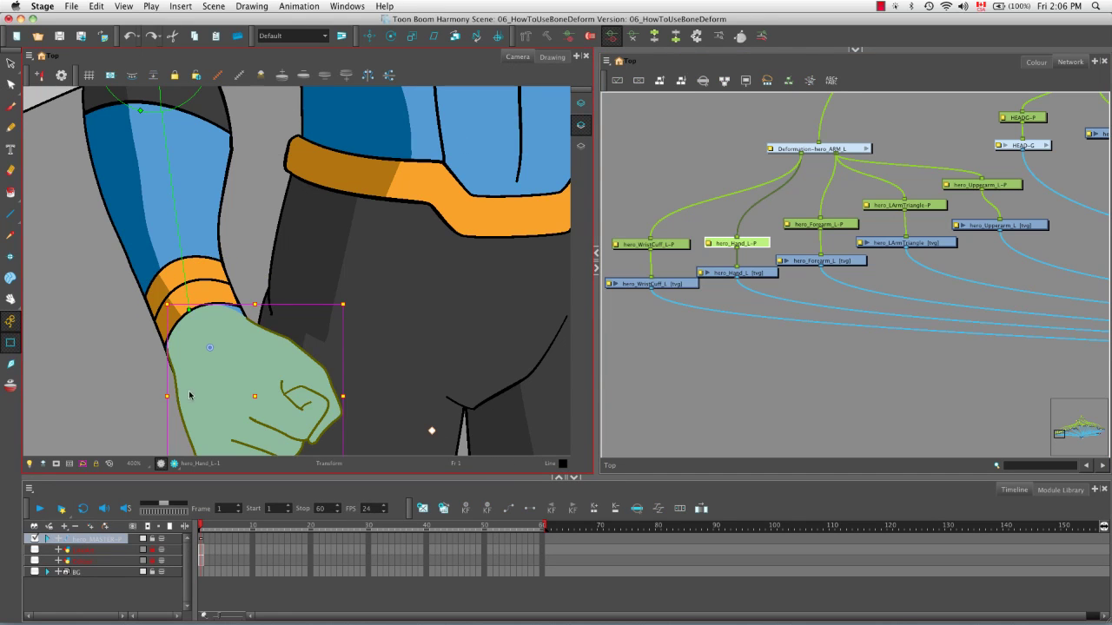
mouse_move(350, 296)
mouse_down()
mouse_move(258, 247)
mouse_move(295, 311)
mouse_move(270, 368)
mouse_move(264, 323)
mouse_move(244, 374)
mouse_up()
key(space)
drag(340, 338, 365, 271)
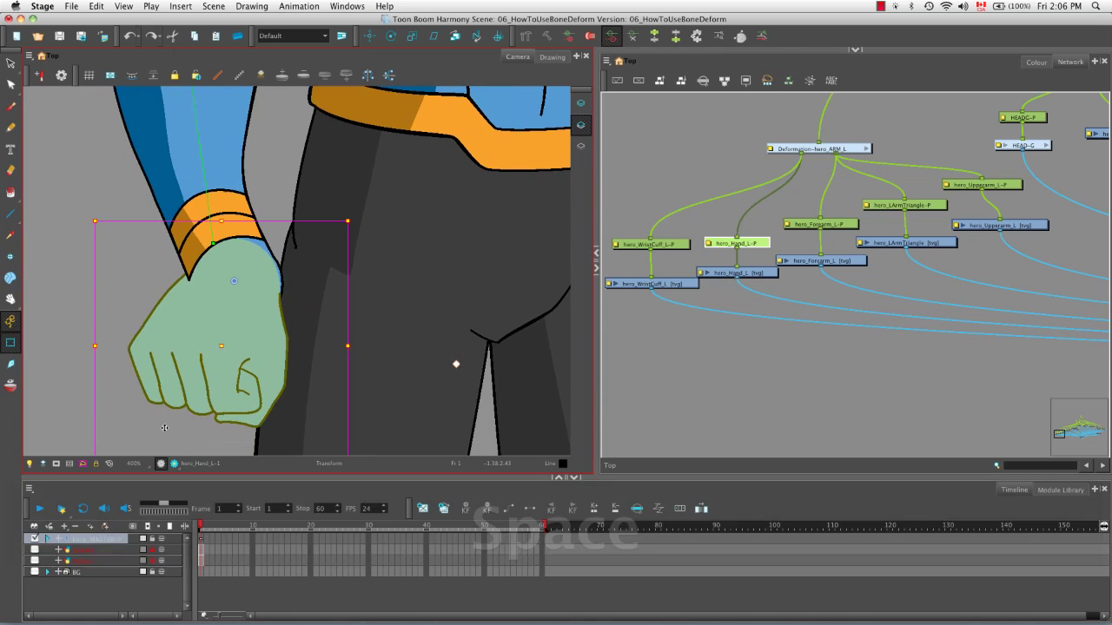
click(48, 380)
key(1)
key(1)
key(1)
key(1)
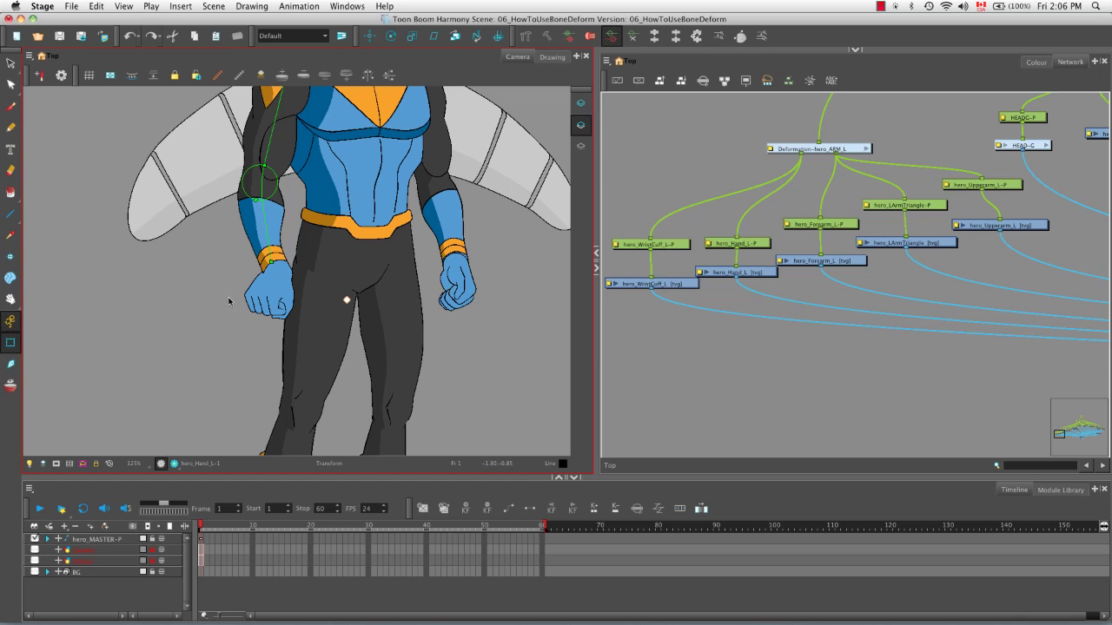
key(super+z)
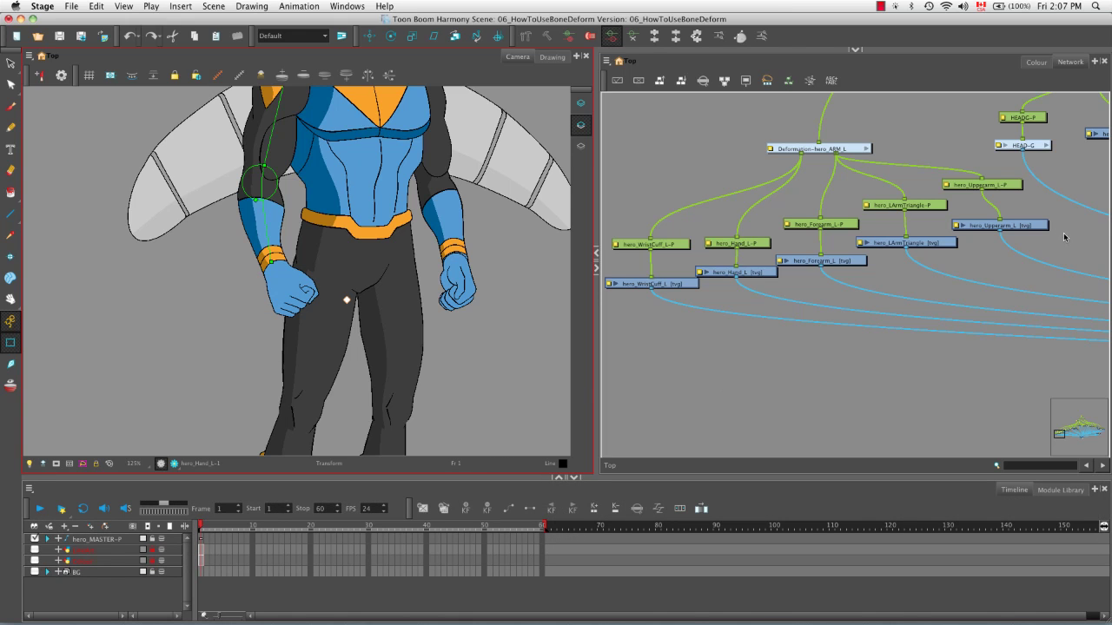
- Find the Deformation-hero_Neck group in the Network view, bring the hero's head into view, and open the HEAD-G group
key(space)
drag(1061, 236, 816, 394)
key(space)
drag(855, 201, 831, 258)
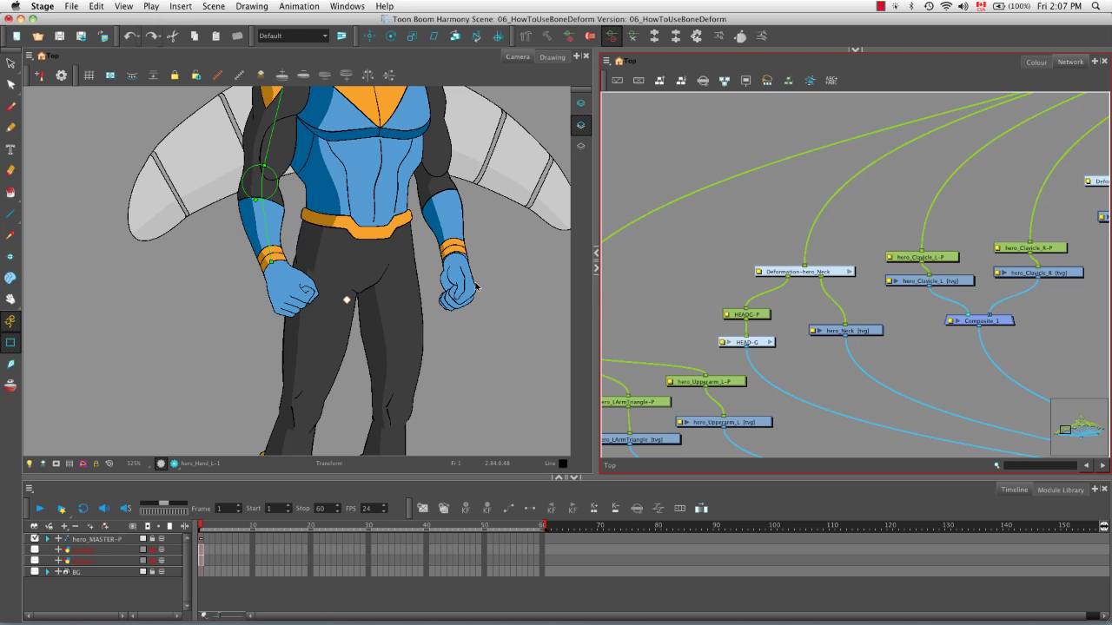
drag(501, 265, 432, 455)
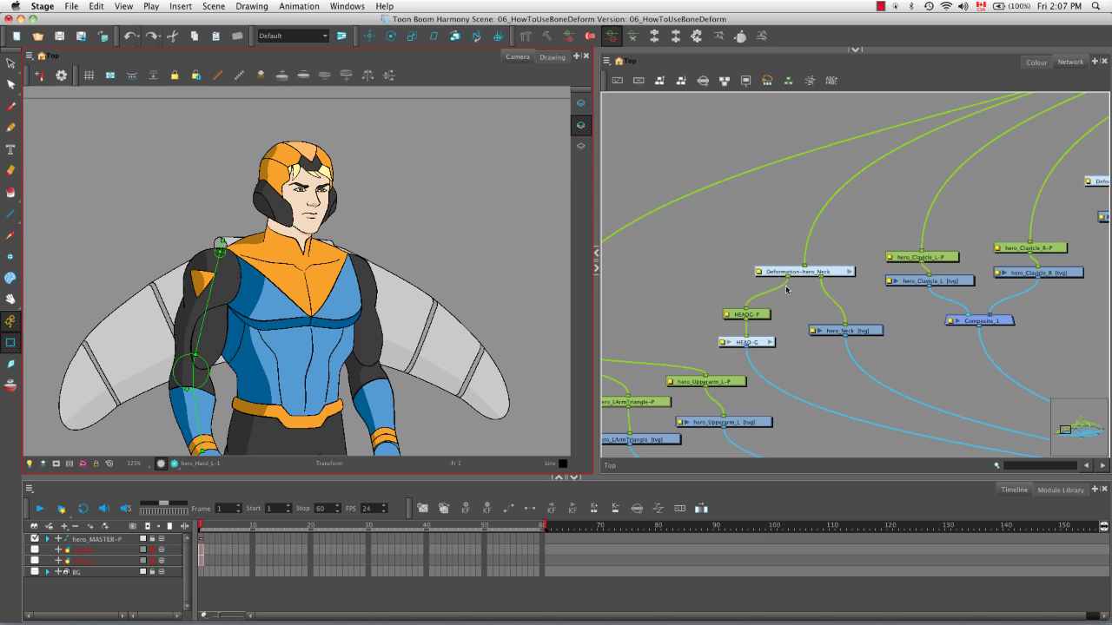
click(771, 344)
key(1)
key(1)
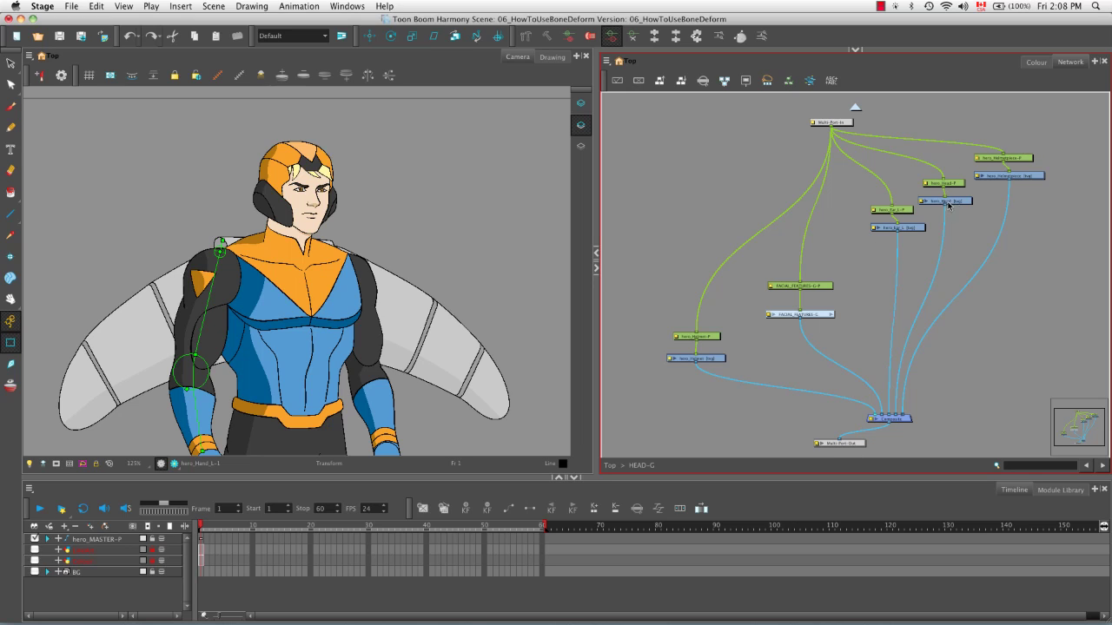
- Switch the helmet to an empty drawing, test tilting the head with its peg, and undo the tilt
click(710, 359)
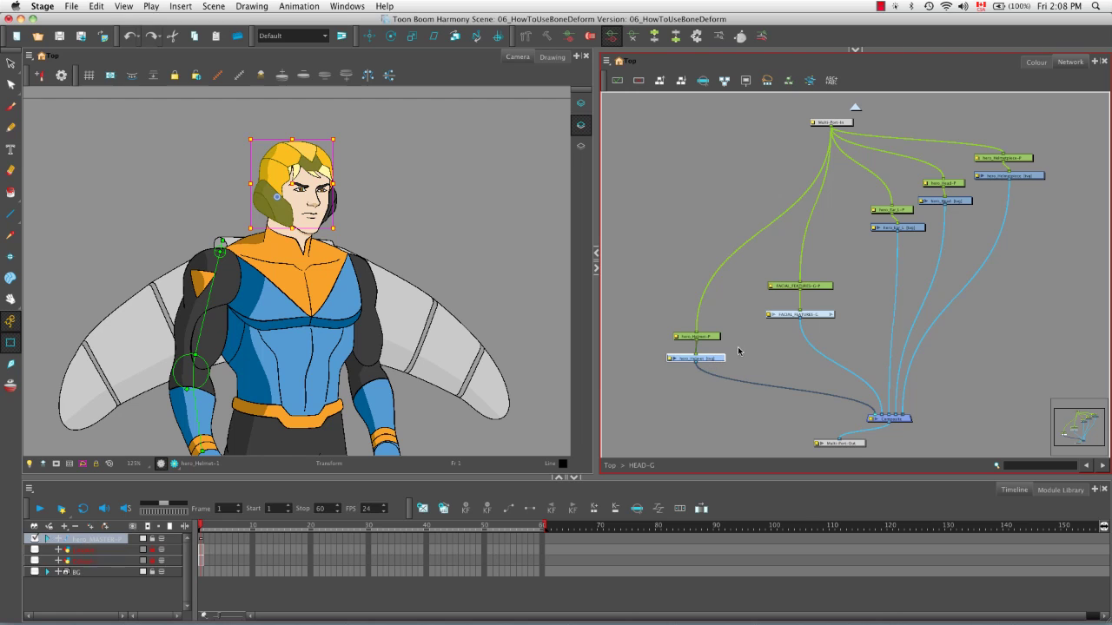
key(d)
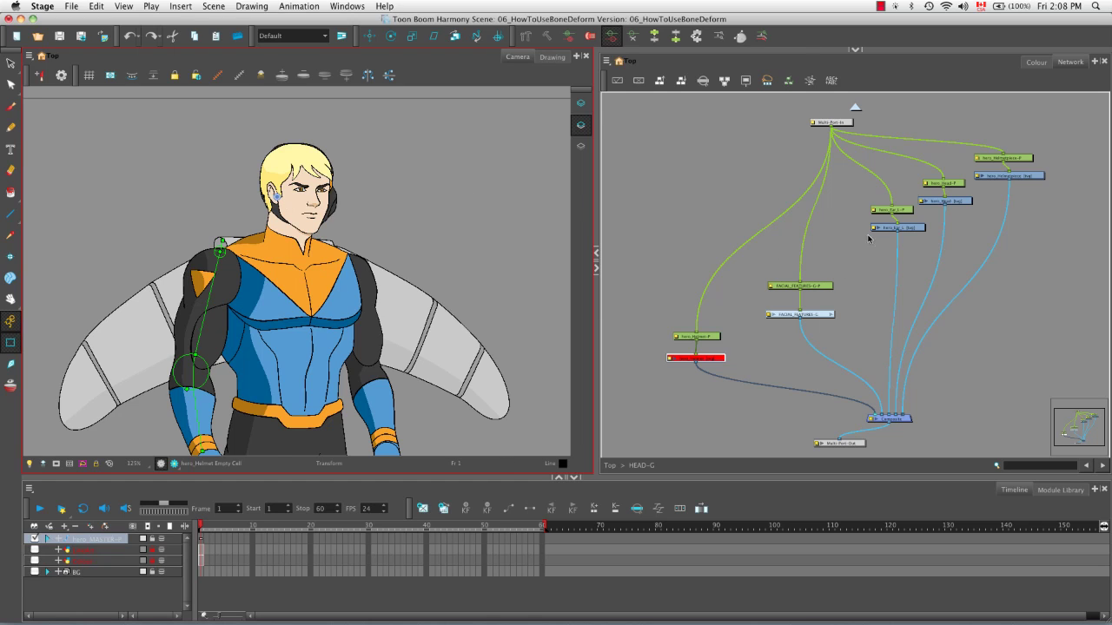
click(940, 184)
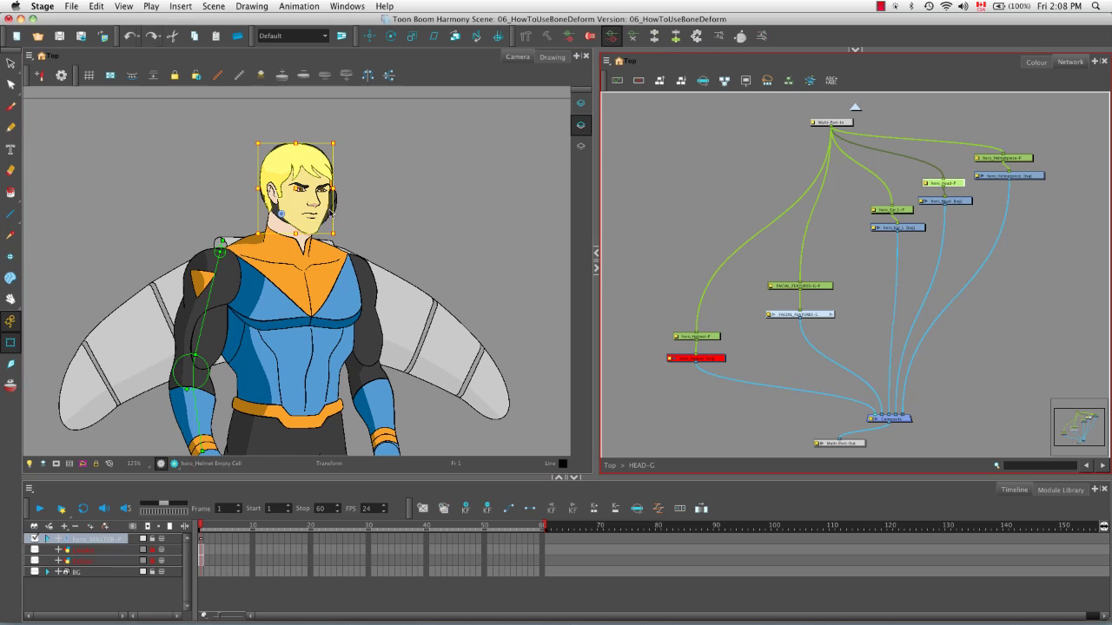
drag(341, 140, 308, 135)
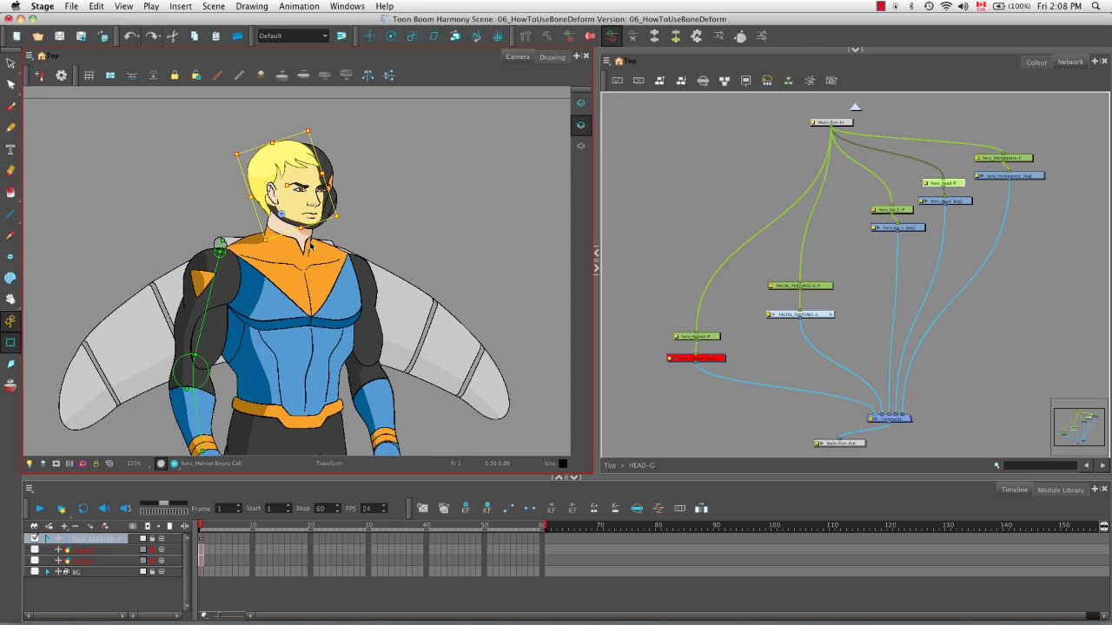
key(super+z)
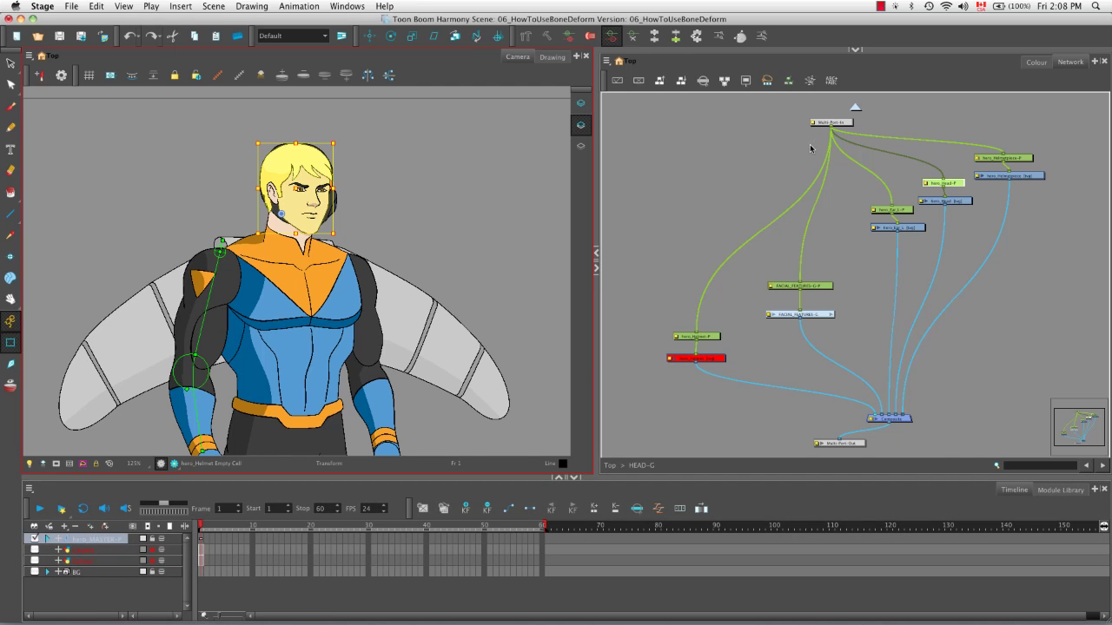
- Look at the modules inside the FACIAL_FEATURES-G group and return to the top level of the network
click(828, 316)
click(829, 315)
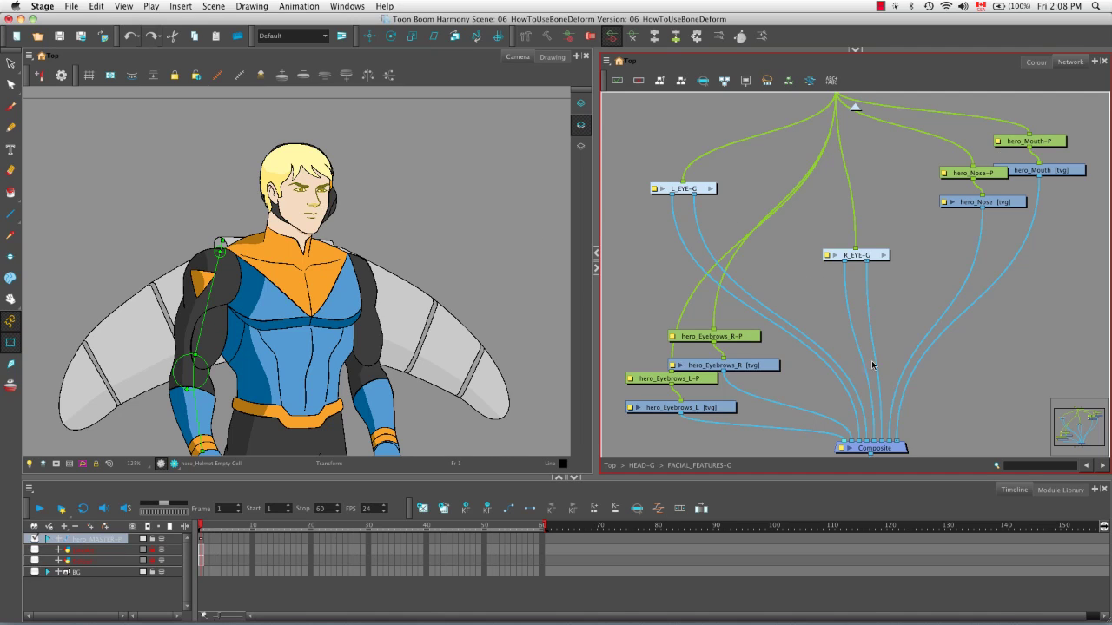
click(855, 108)
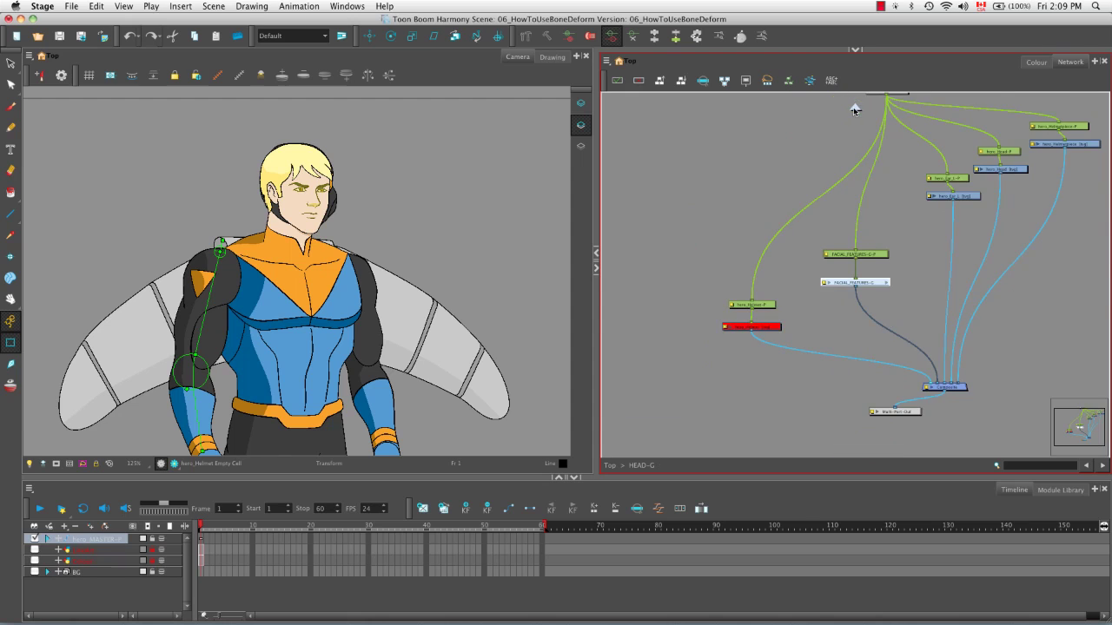
click(855, 108)
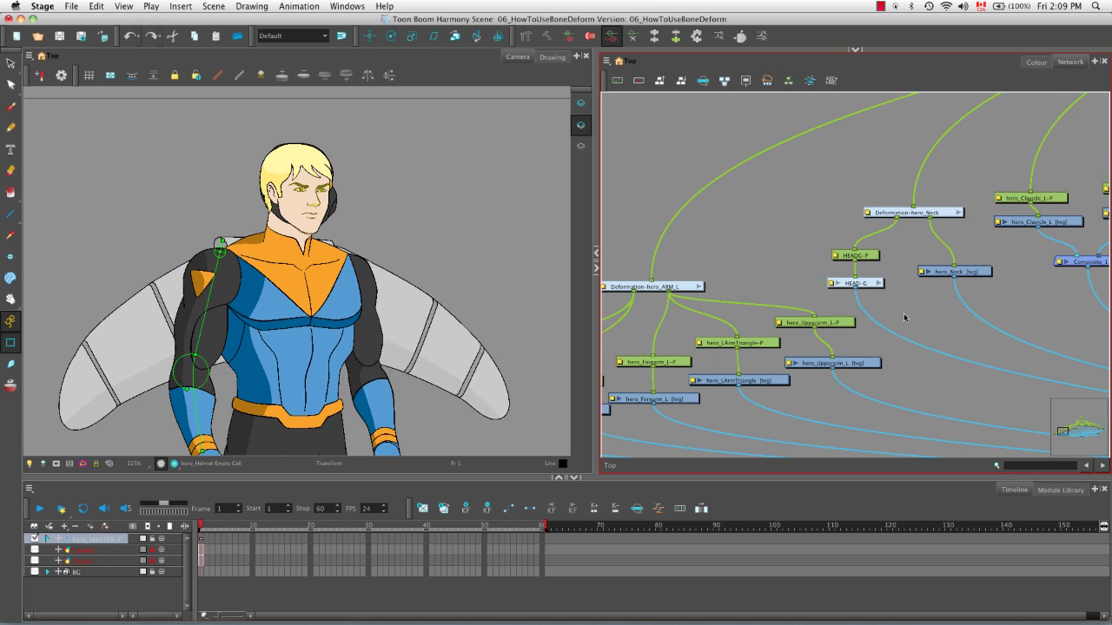
- Reopen the HEAD-G group, bring back the helmet drawing, and return to the top level
click(879, 284)
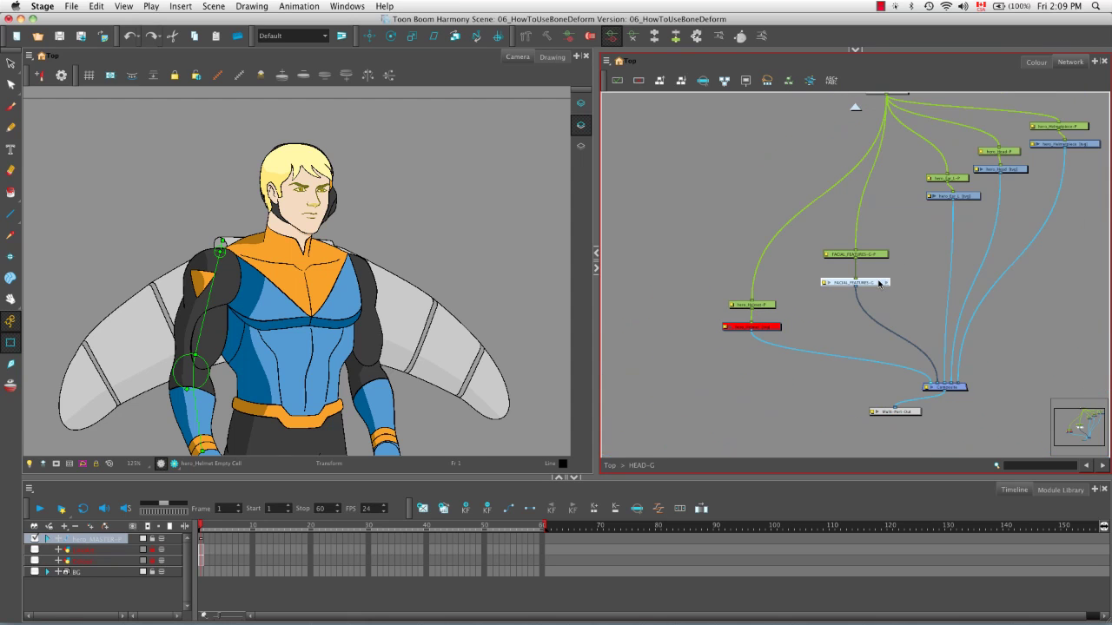
click(762, 327)
key(a)
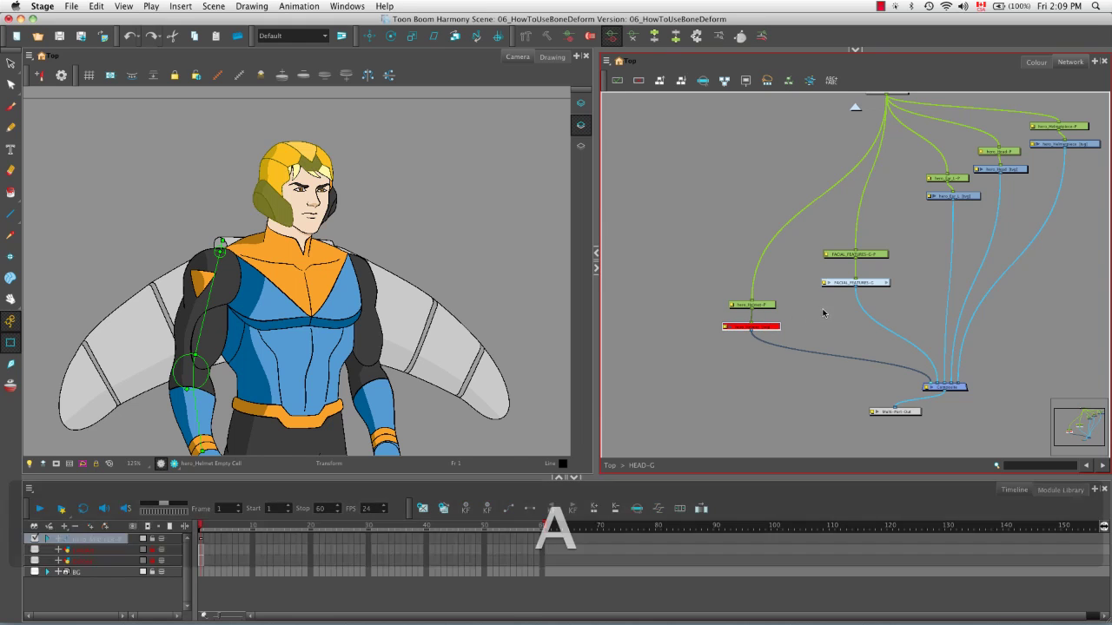
click(862, 107)
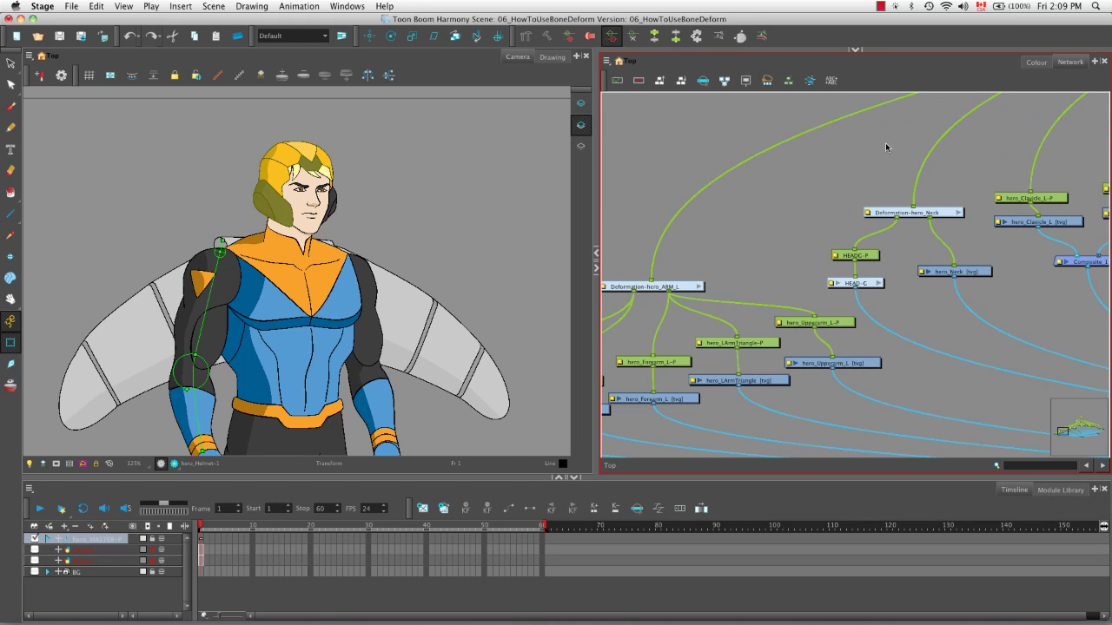
- Show the controls of the Deformation-hero_Neck group, test moving the head and bending the neck, and undo both poses
click(909, 213)
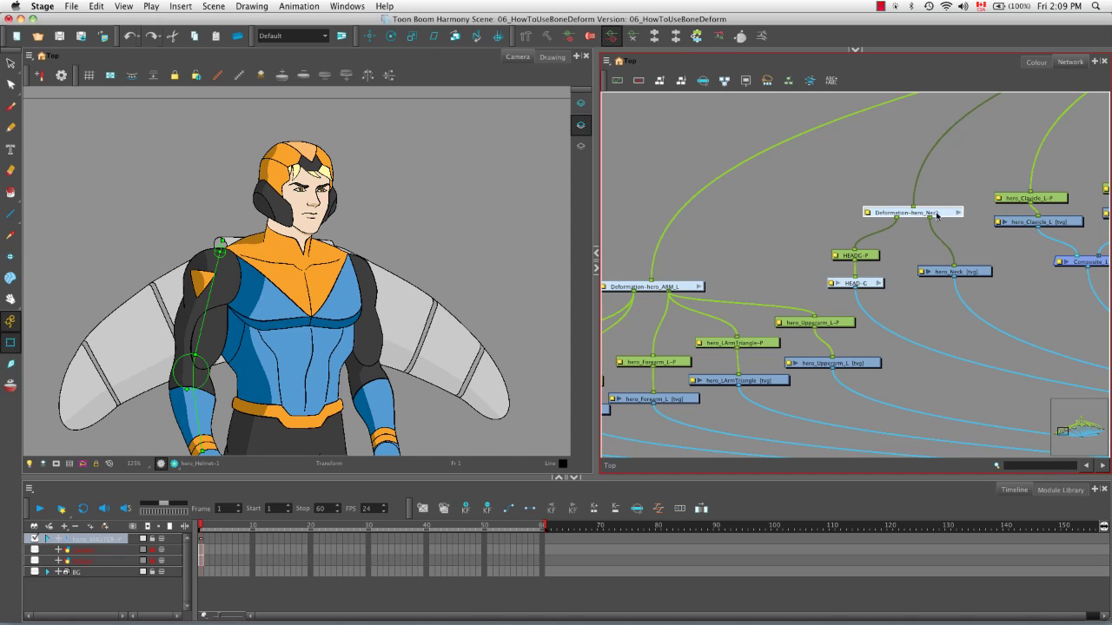
click(218, 77)
drag(292, 199, 298, 201)
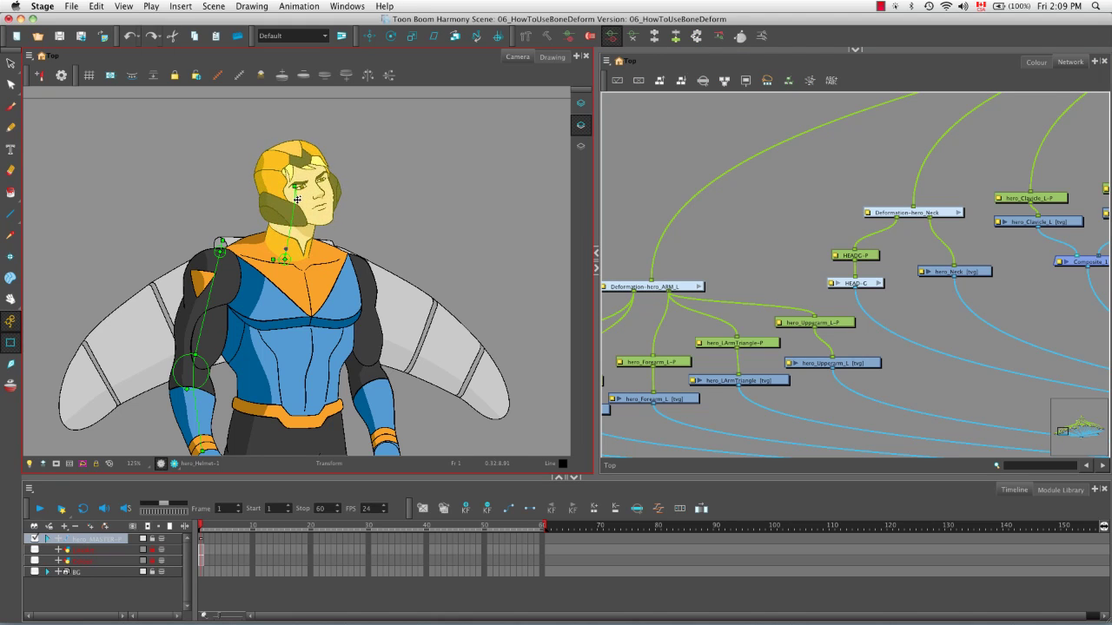
drag(276, 254, 293, 242)
key(super+z)
key(super+z)
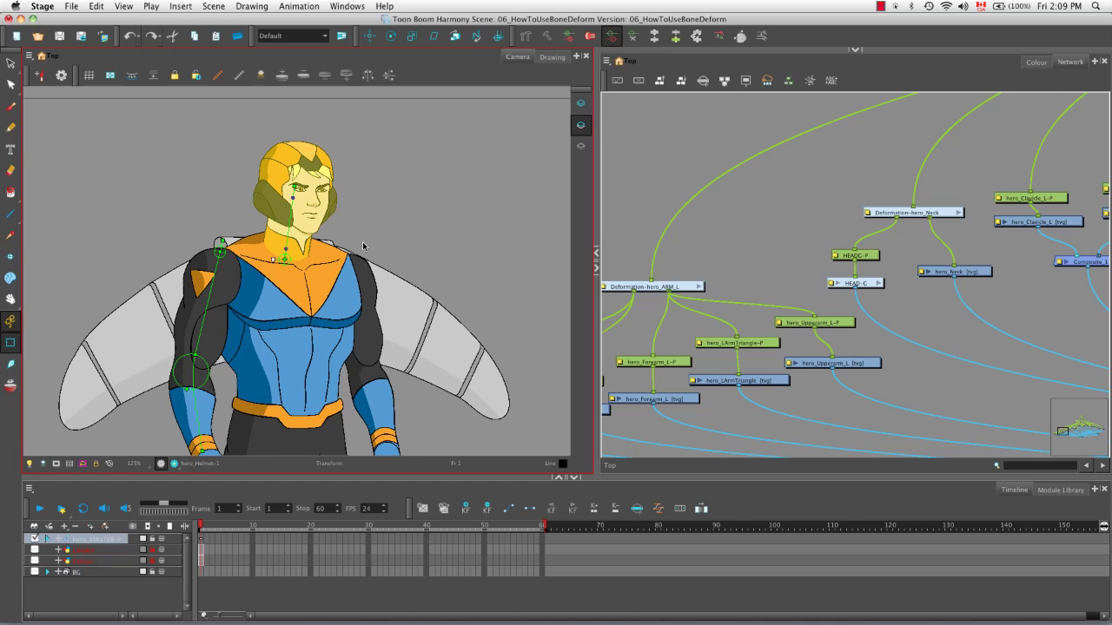
- Test the neck curve by bending it forward and backward and tilting the head with its handles, and undo the test poses
drag(285, 249, 288, 201)
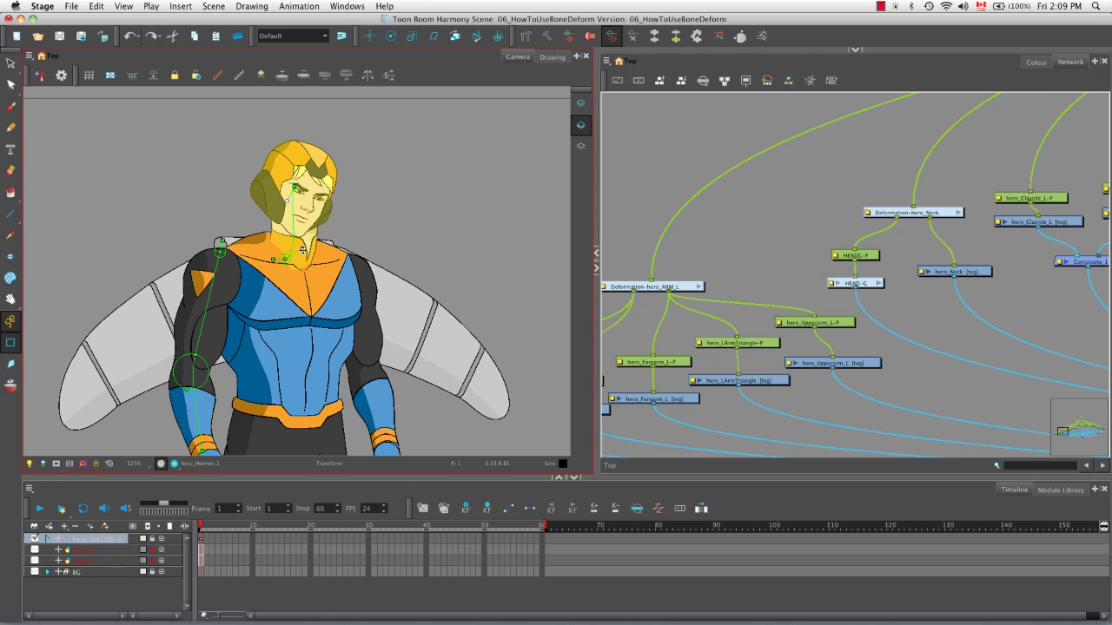
drag(302, 249, 270, 240)
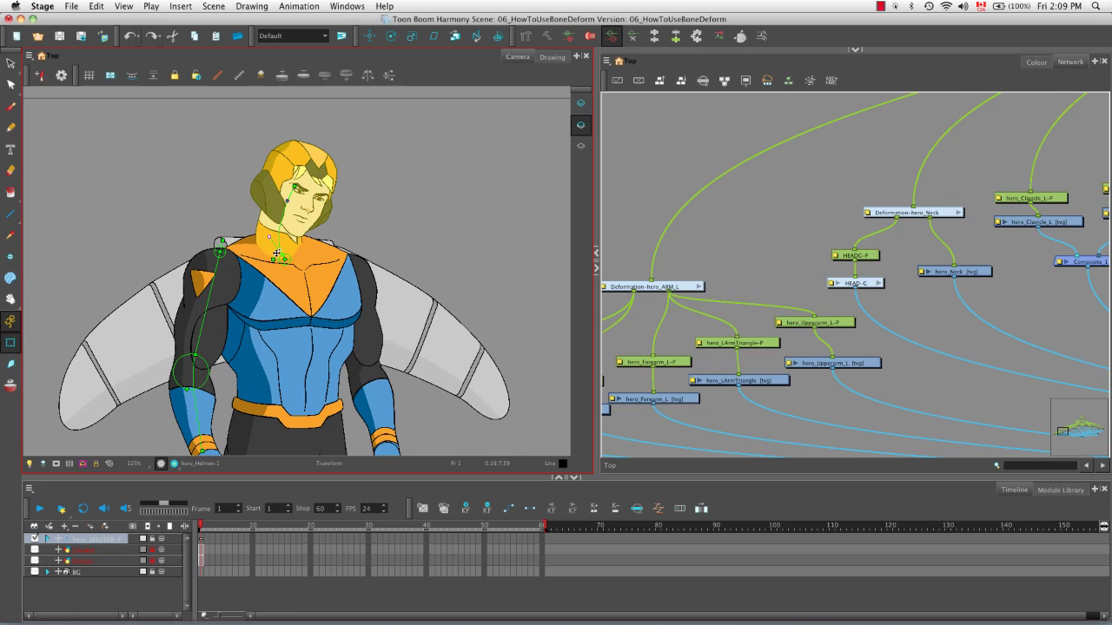
drag(289, 203, 292, 202)
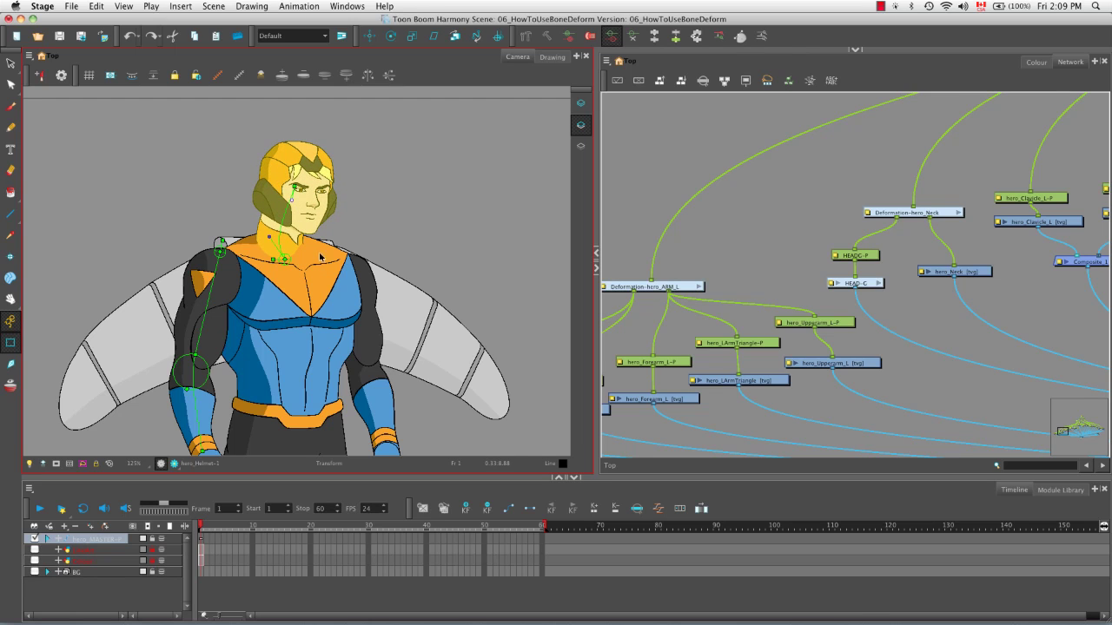
key(super+z)
key(super+z)
key(super+z)
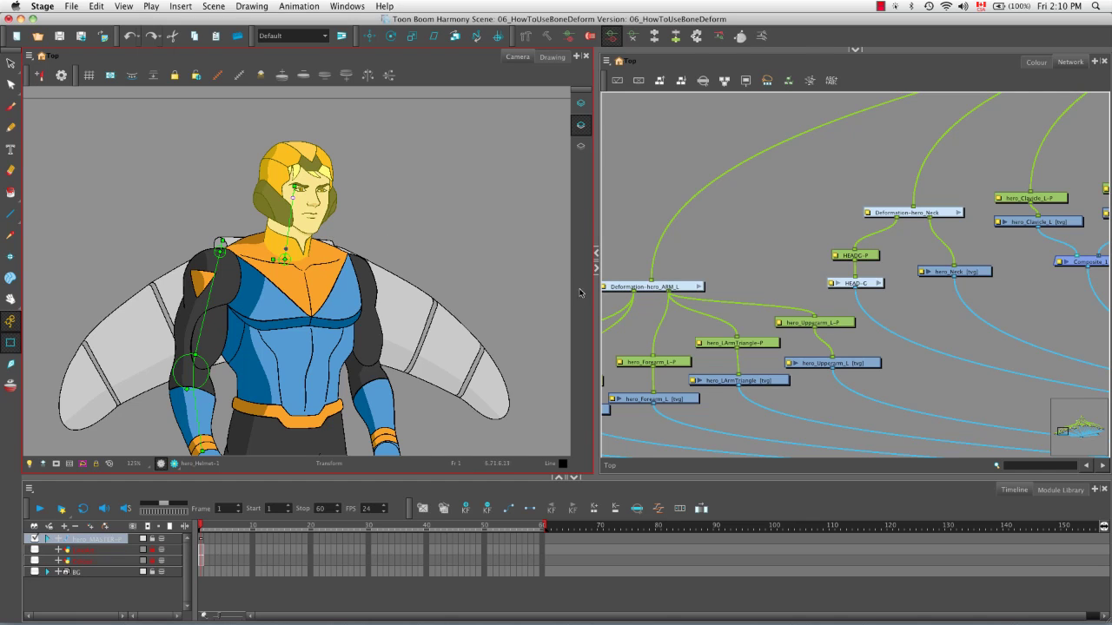
- Trace the network from the neck deformation group to the Deformation-hero_TORSO group and down to the clavicle modules
key(space)
drag(997, 235, 908, 314)
drag(809, 264, 644, 375)
key(space)
drag(932, 233, 901, 229)
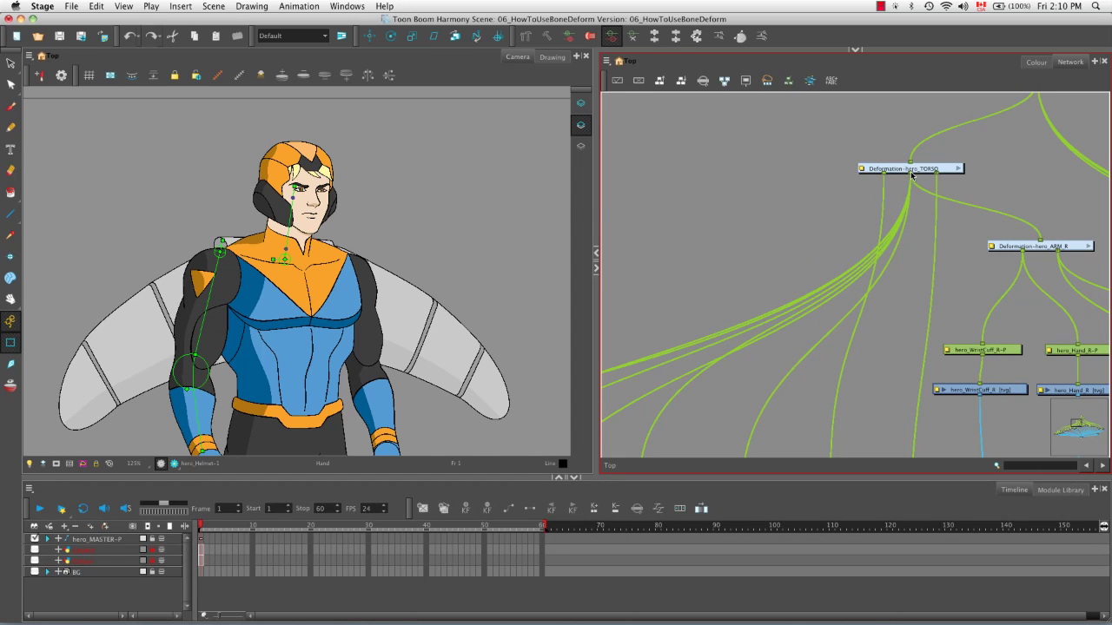
mouse_move(910, 175)
key(space)
drag(712, 350, 875, 187)
drag(722, 327, 841, 240)
drag(761, 306, 826, 261)
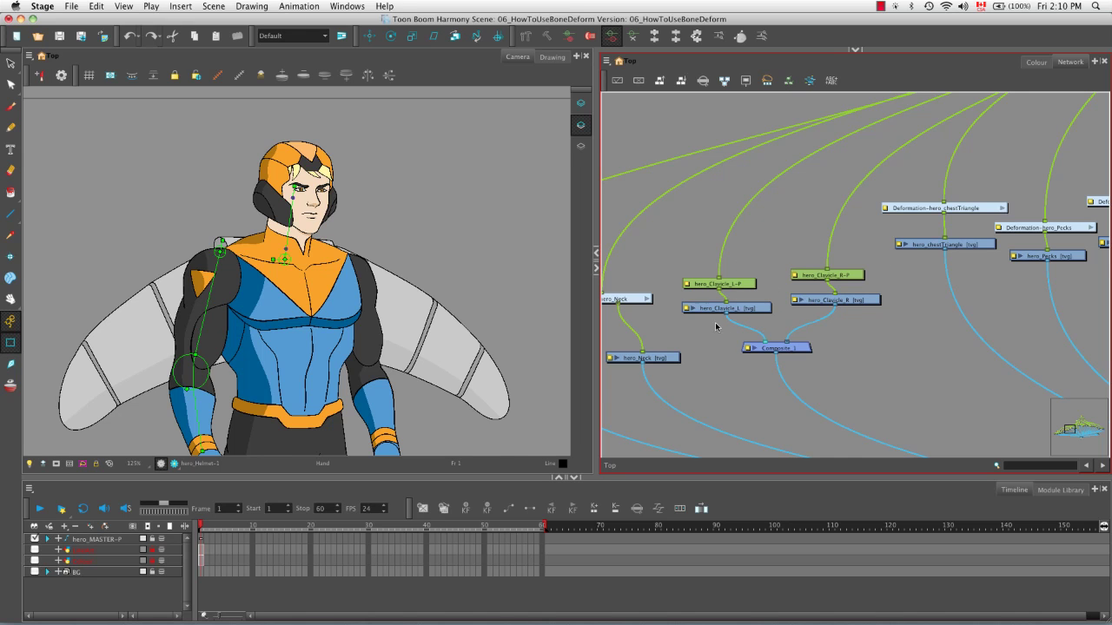
- Follow the clavicle connections to the main Composite and examine the chest triangle, pecks and abs deformation groups
key(space)
drag(857, 337, 787, 233)
drag(895, 358, 740, 254)
drag(886, 340, 814, 322)
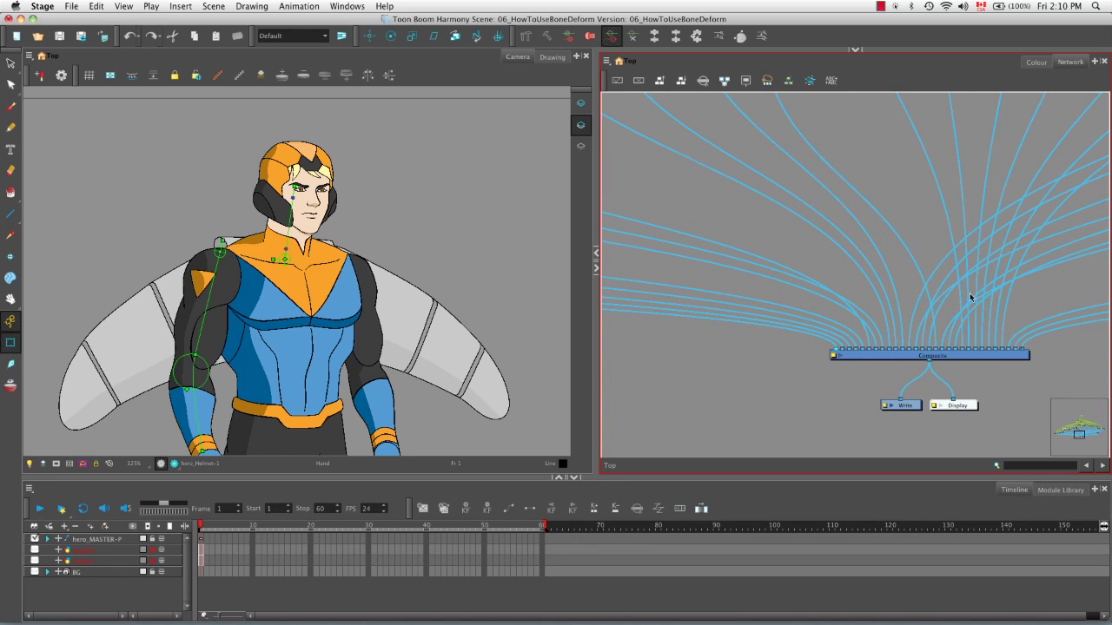
key(space)
drag(726, 214, 849, 343)
drag(687, 201, 799, 312)
drag(722, 236, 761, 252)
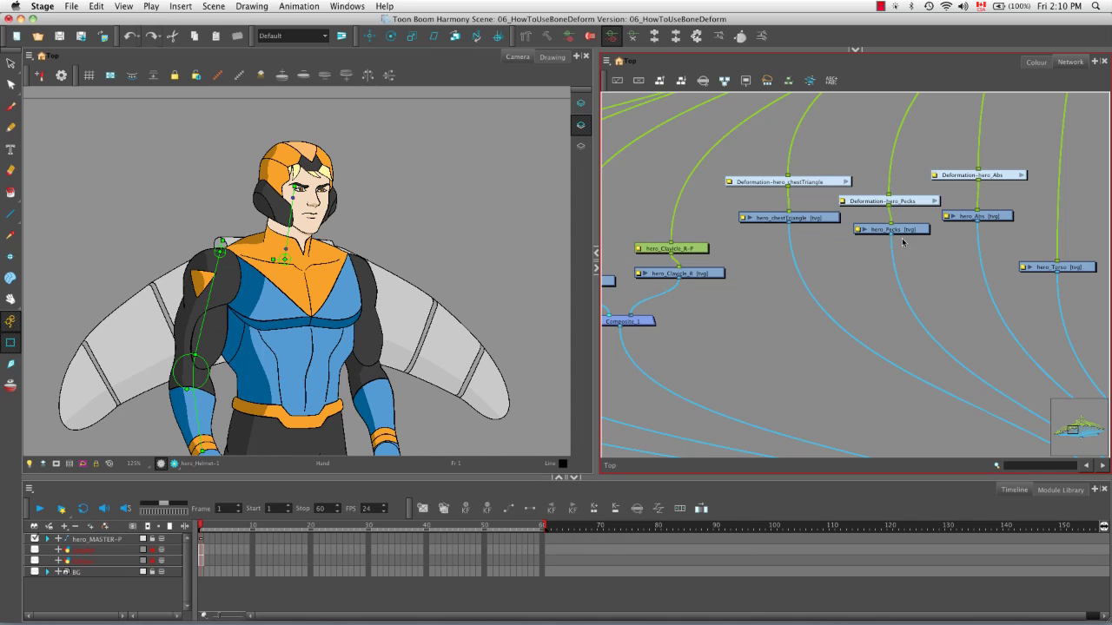
key(space)
drag(938, 253, 801, 300)
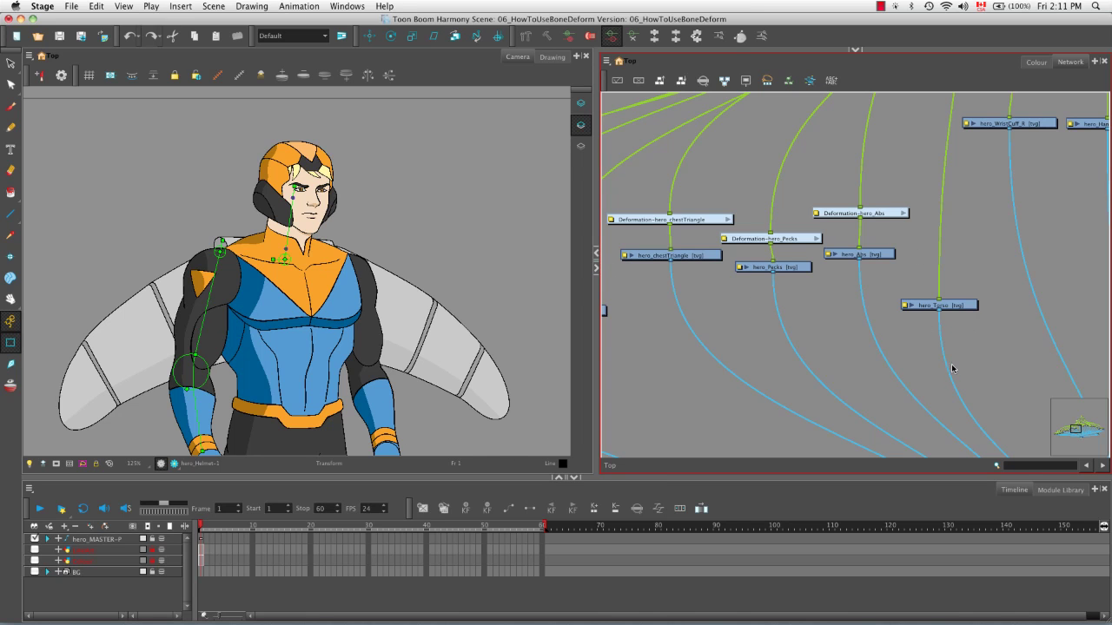
- Trace the torso drawing's connection to the Composite and inspect the output ports of the Deformation-hero_TORSO group
key(space)
drag(933, 381, 871, 233)
drag(914, 340, 819, 216)
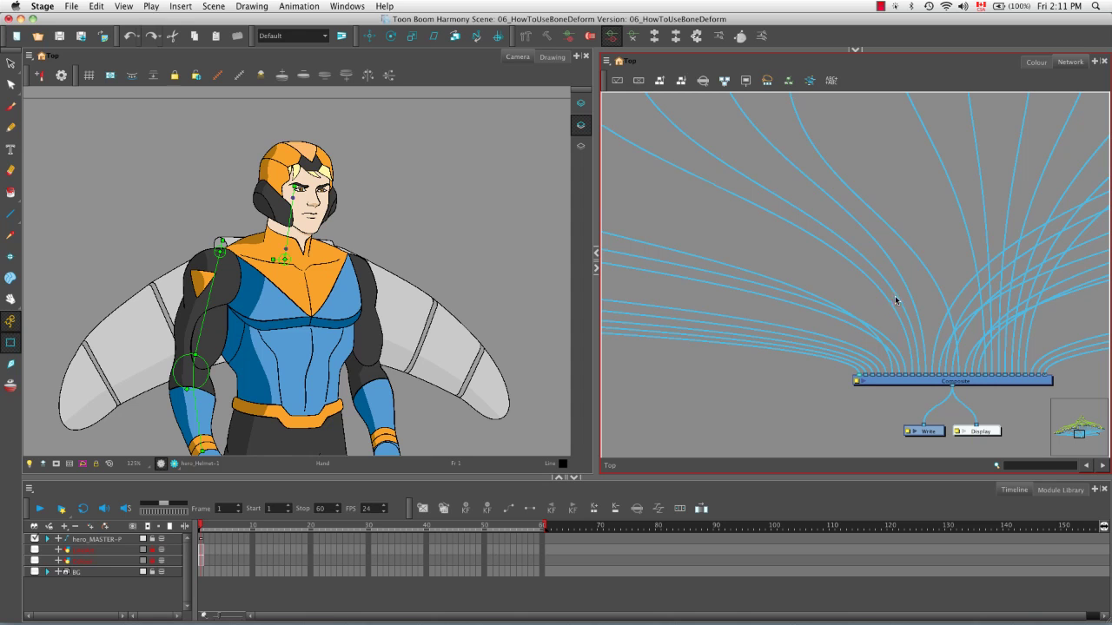
key(space)
drag(801, 188, 901, 379)
drag(792, 258, 859, 389)
drag(956, 104, 829, 299)
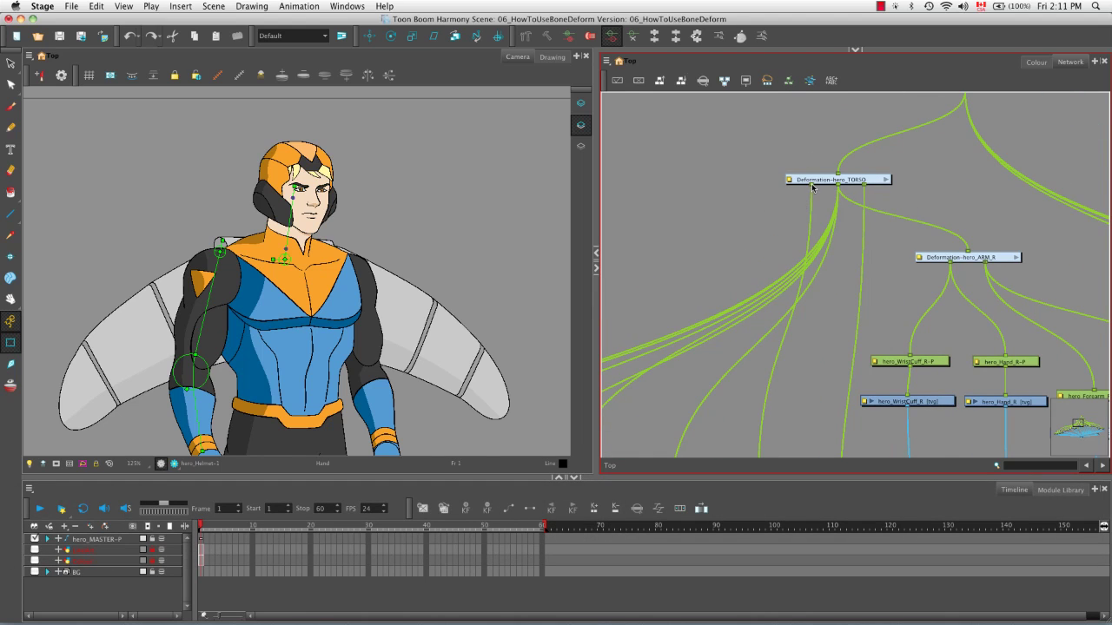
mouse_move(813, 186)
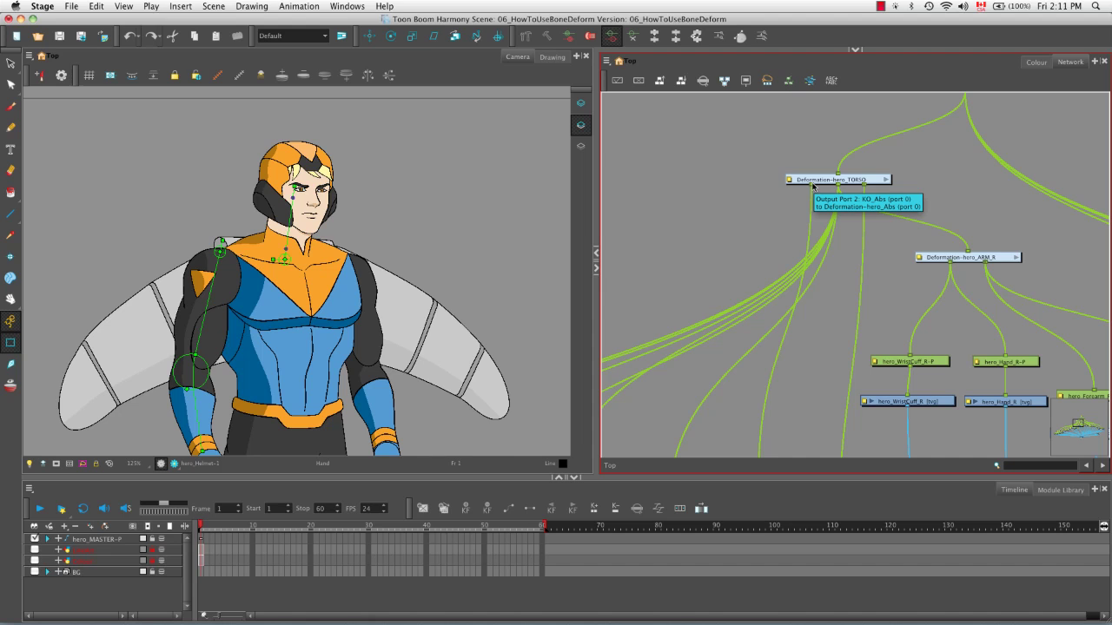
- Open the Deformation-hero_TORSO group and examine its deformation chain with the KO_Shoulders and KO_Abs kinematic outputs
click(885, 179)
key(space)
drag(835, 234, 740, 161)
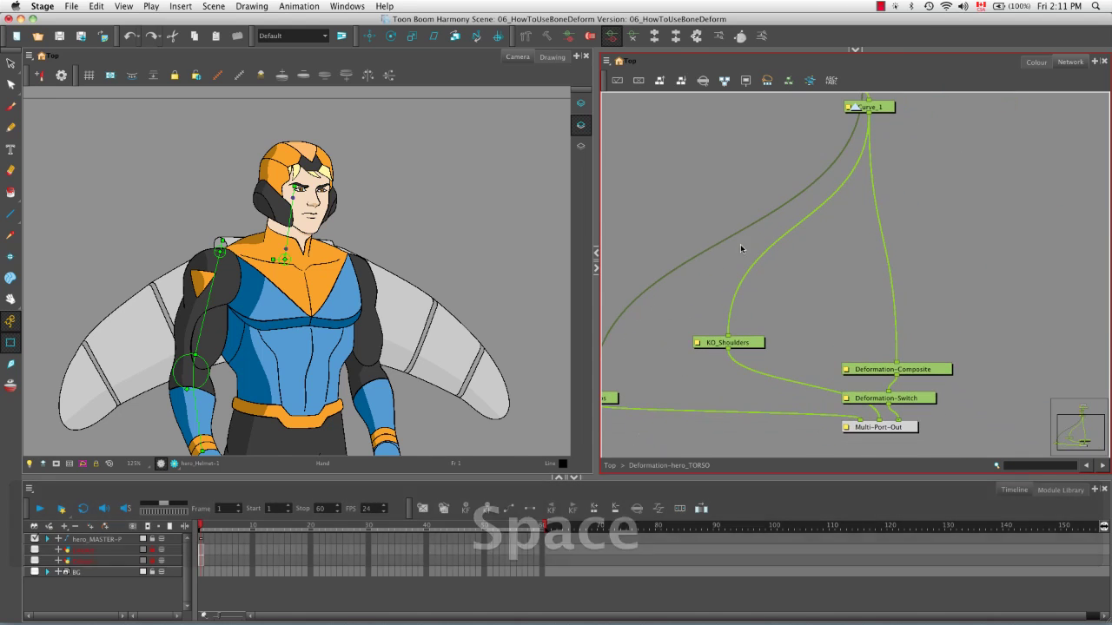
key(space)
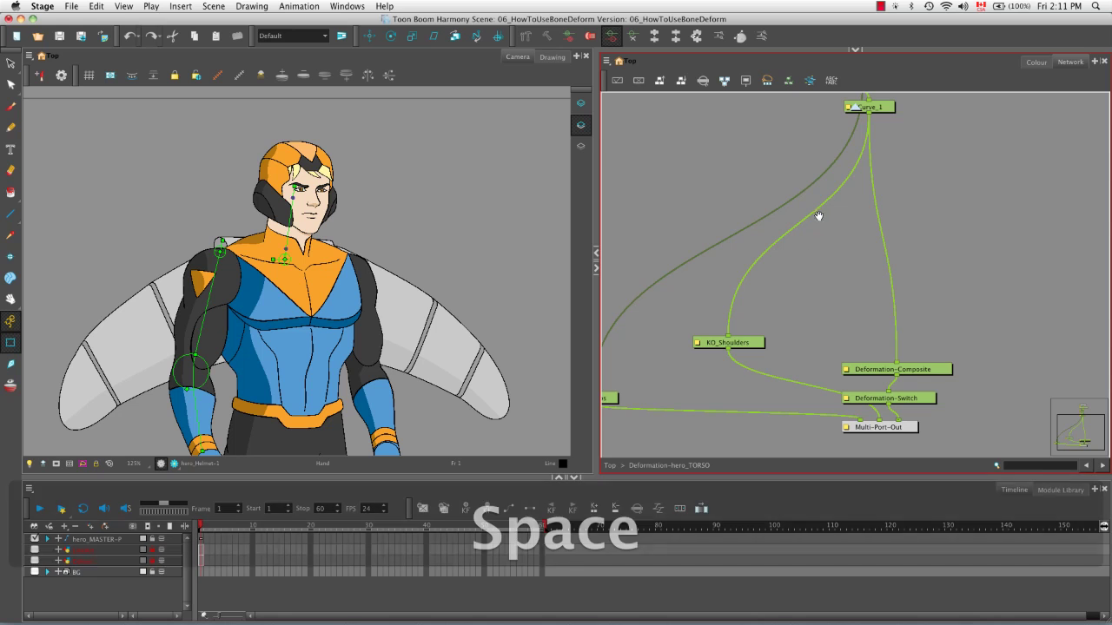
drag(819, 217, 799, 303)
key(space)
drag(749, 332, 957, 152)
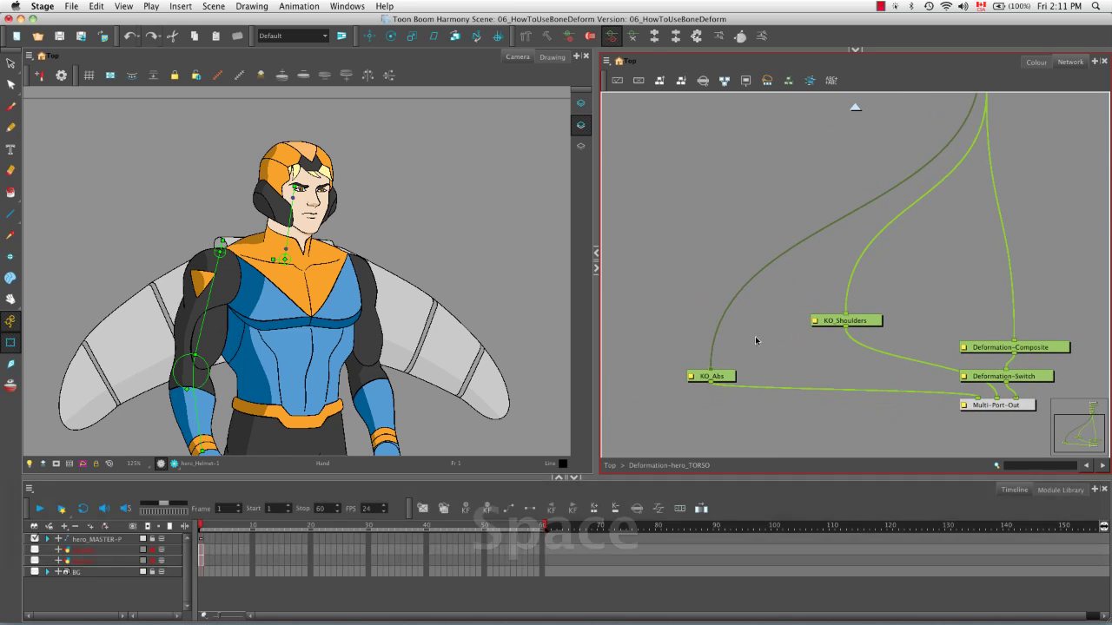
key(space)
drag(888, 203, 778, 351)
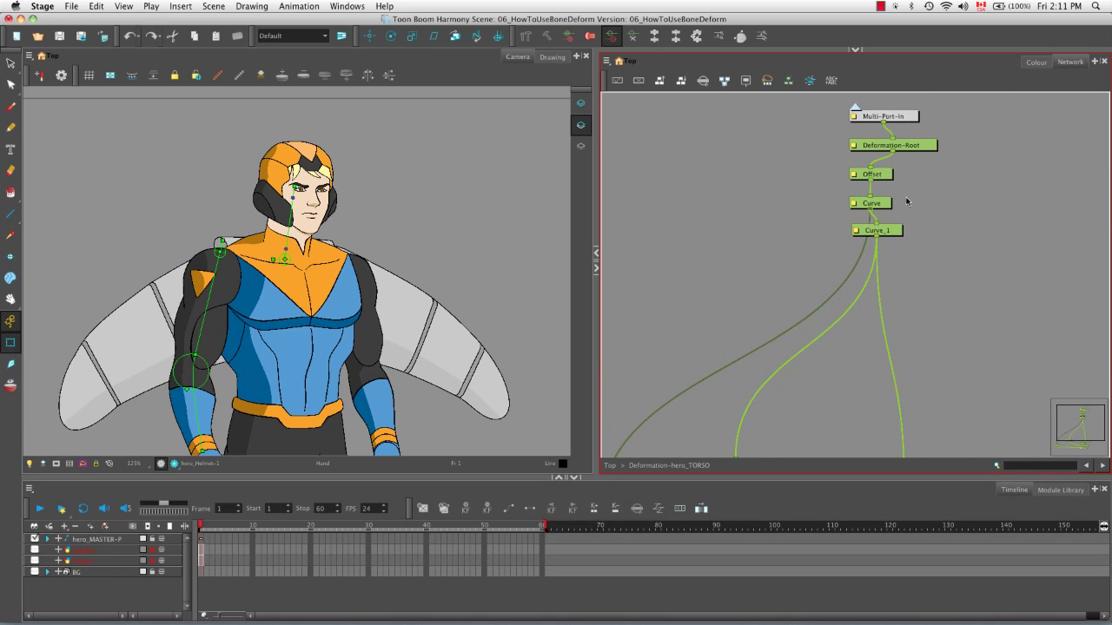
key(space)
drag(747, 312, 765, 213)
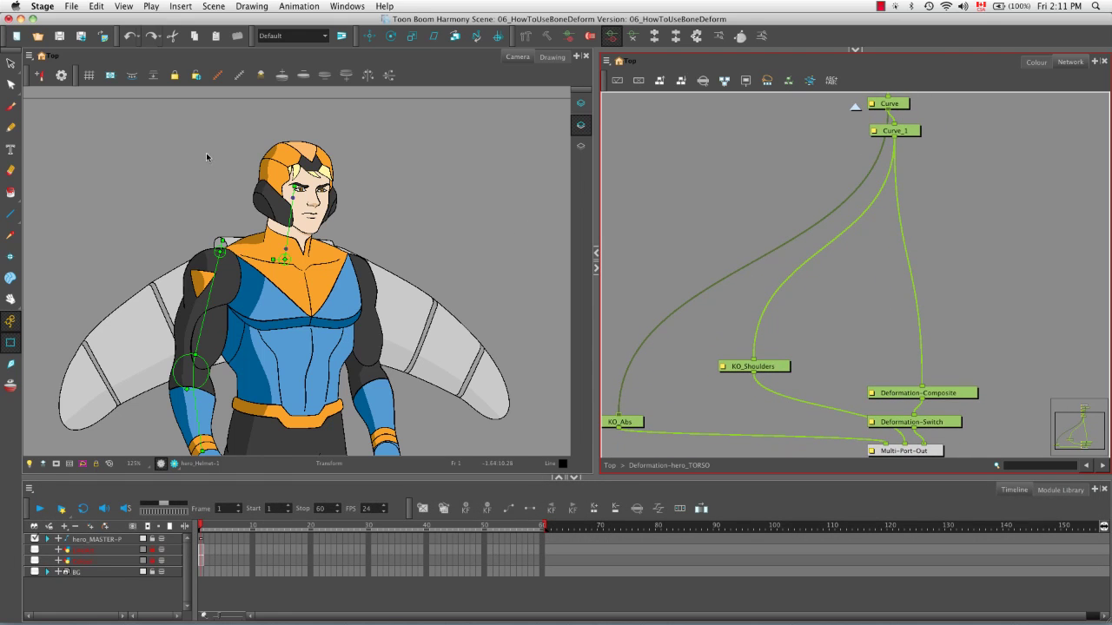
- Return to the top level of the network and show only the controls of the Deformation-hero_TORSO group
click(240, 77)
click(855, 109)
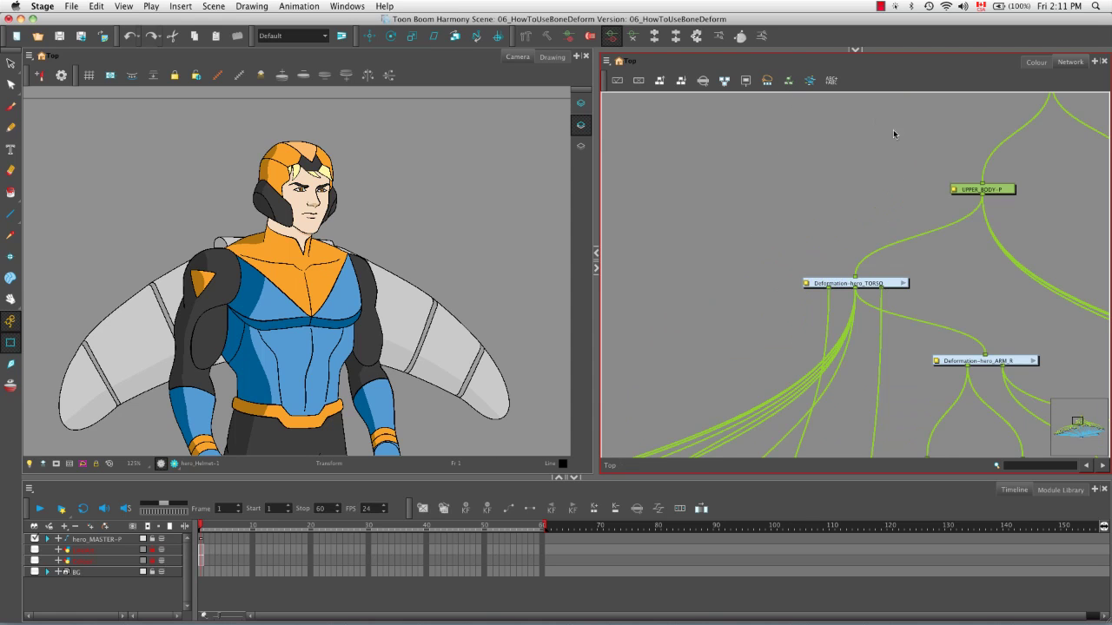
click(871, 285)
click(218, 76)
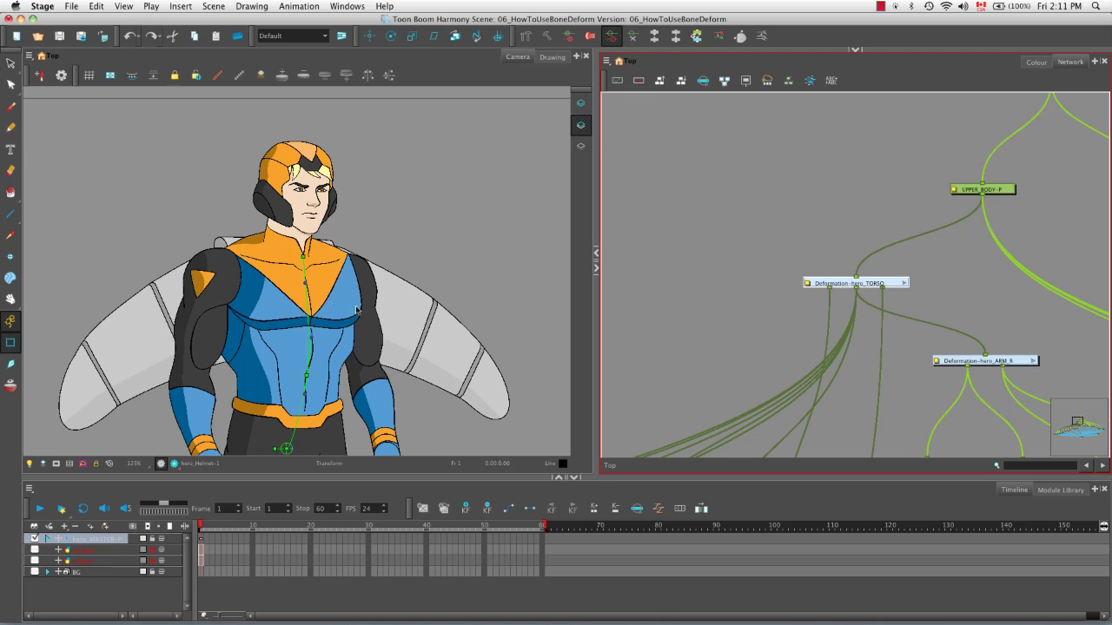
- Test the upper chest handle of the torso curve to see how head and arms follow, and undo the pose
click(306, 284)
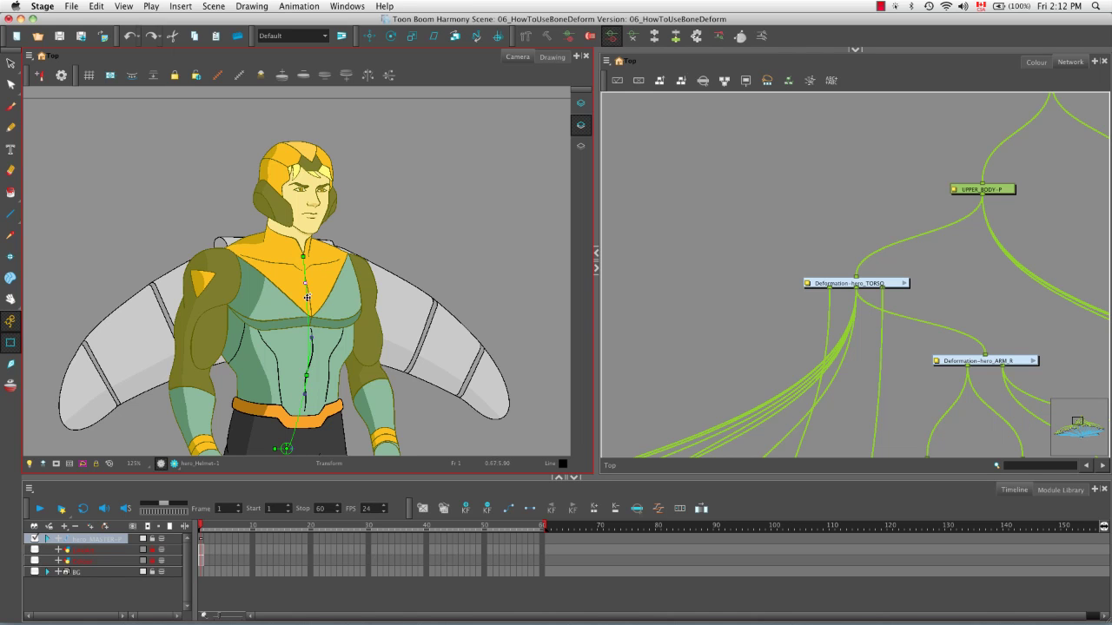
drag(306, 284, 310, 251)
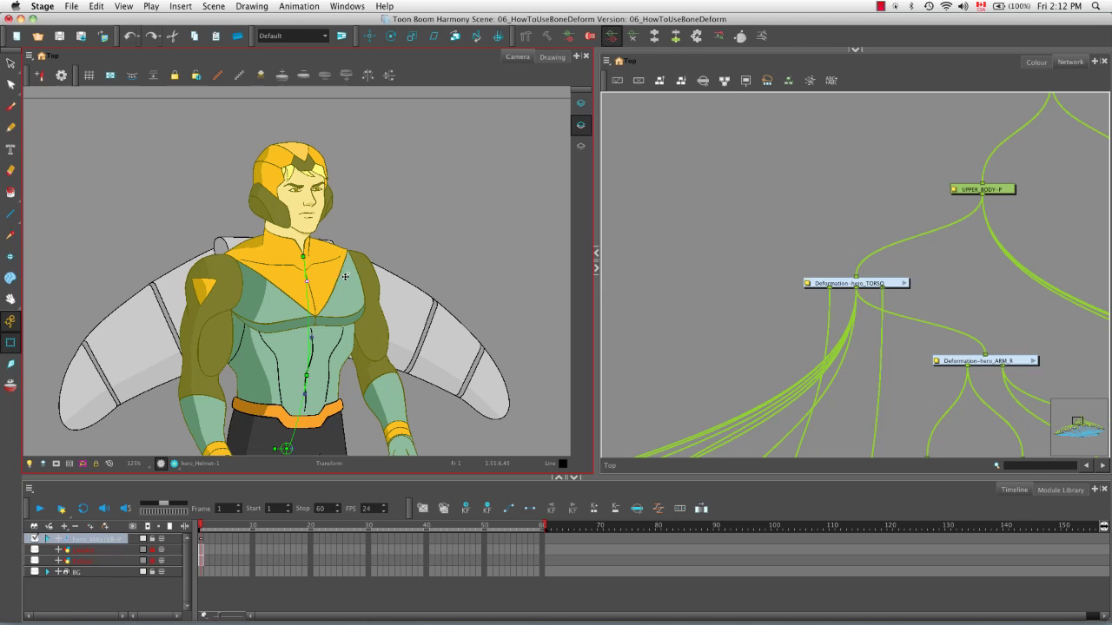
key(super+z)
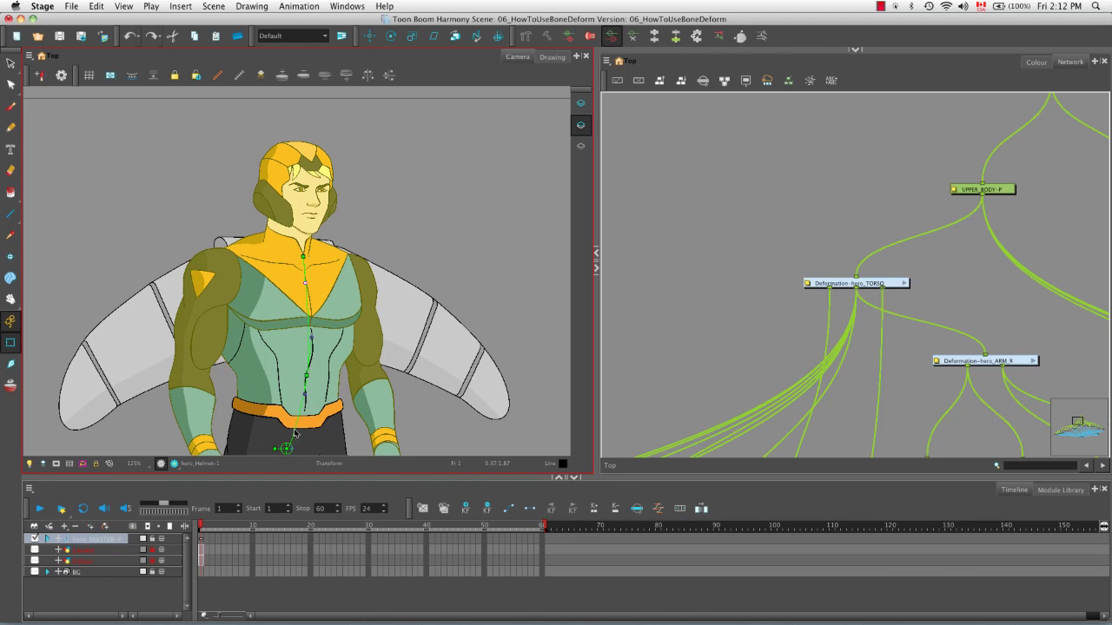
- Test bending the waist with the torso curve's middle point and its upper handle, undo both poses, and deselect the controls
mouse_move(307, 373)
mouse_down()
mouse_move(278, 373)
mouse_move(326, 374)
mouse_move(288, 374)
mouse_up()
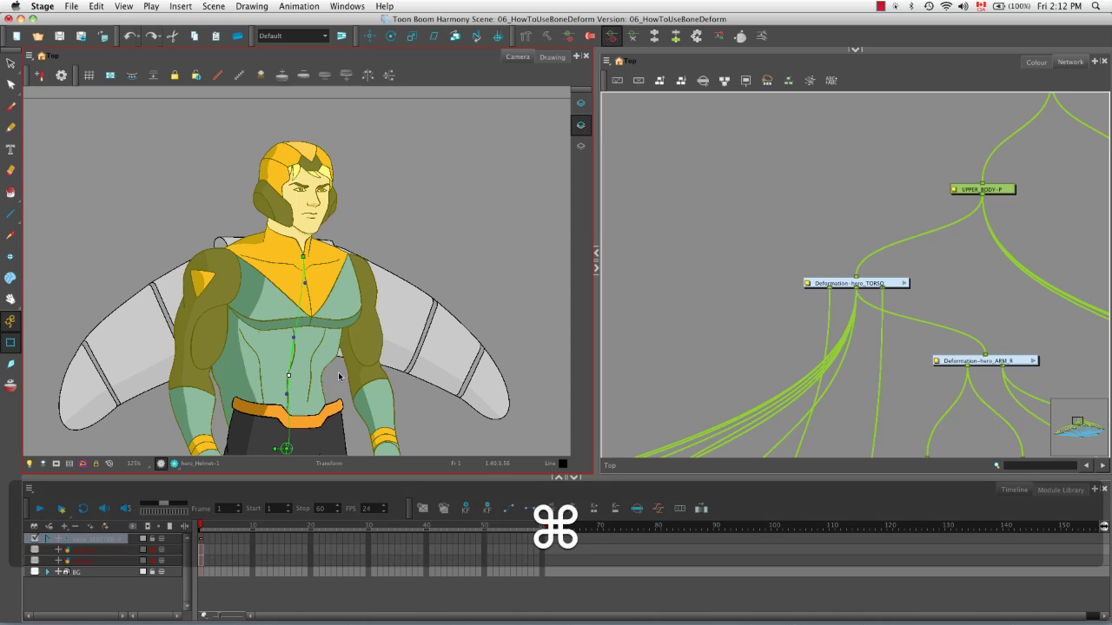
key(super+z)
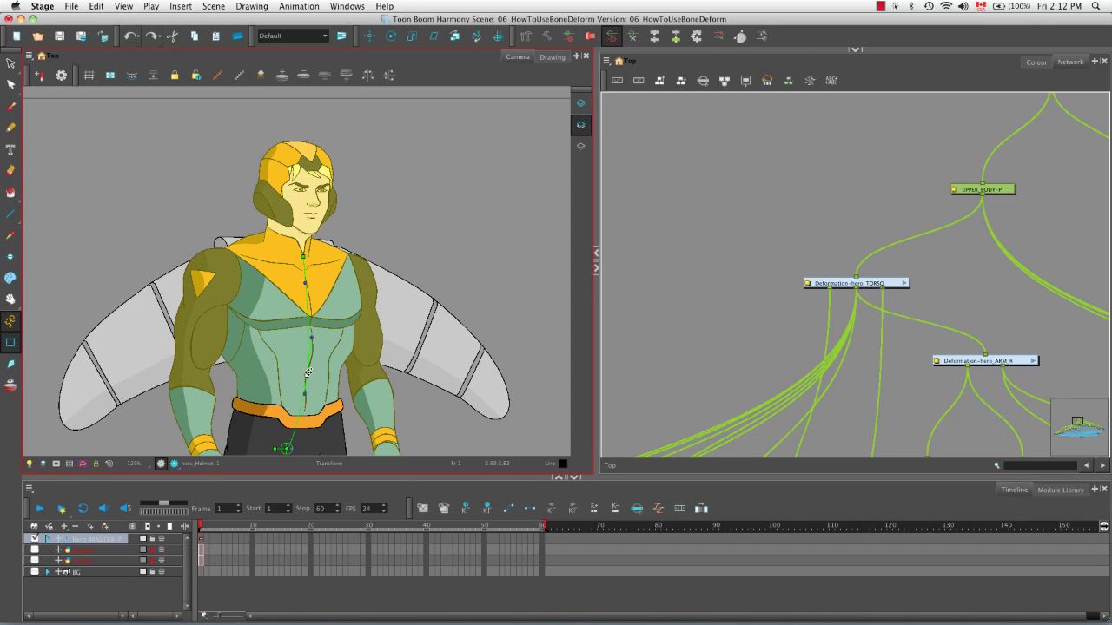
click(306, 375)
drag(312, 338, 314, 382)
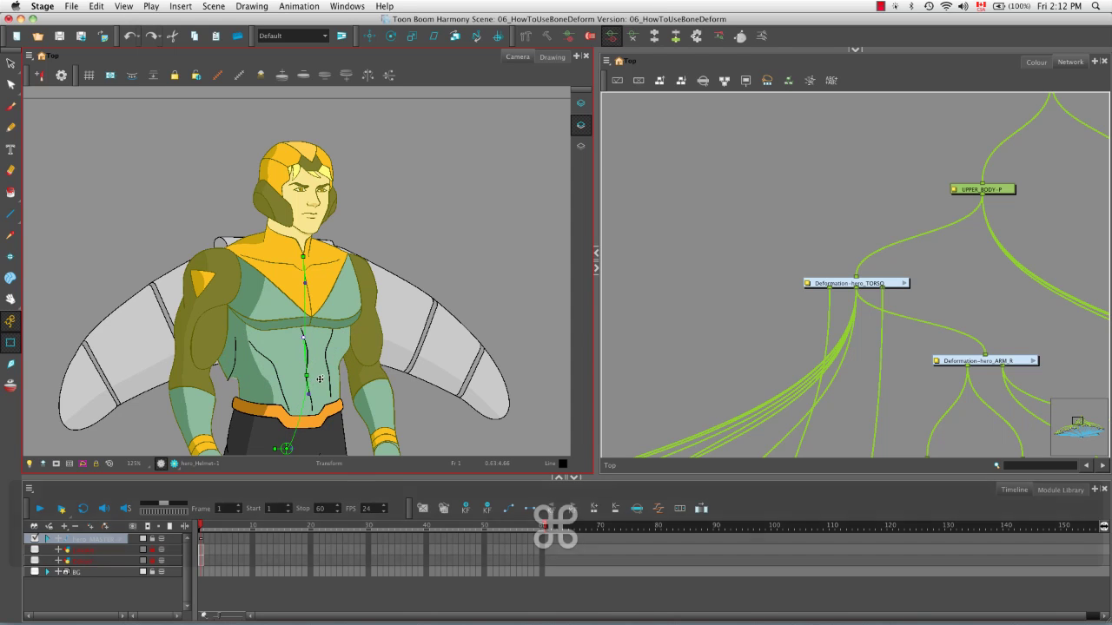
key(super+z)
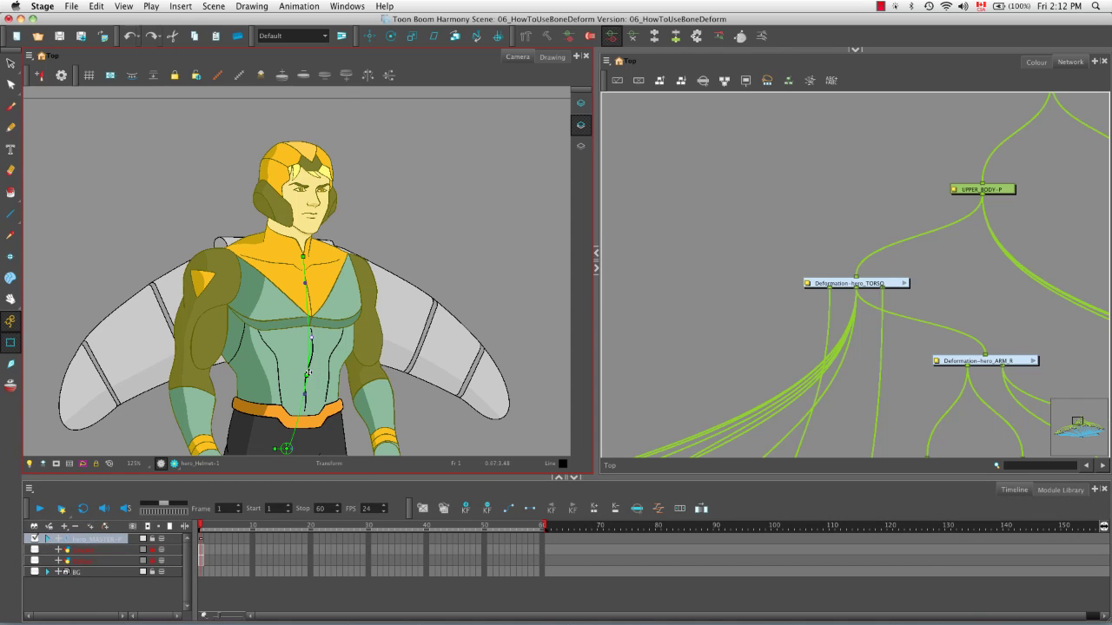
click(459, 276)
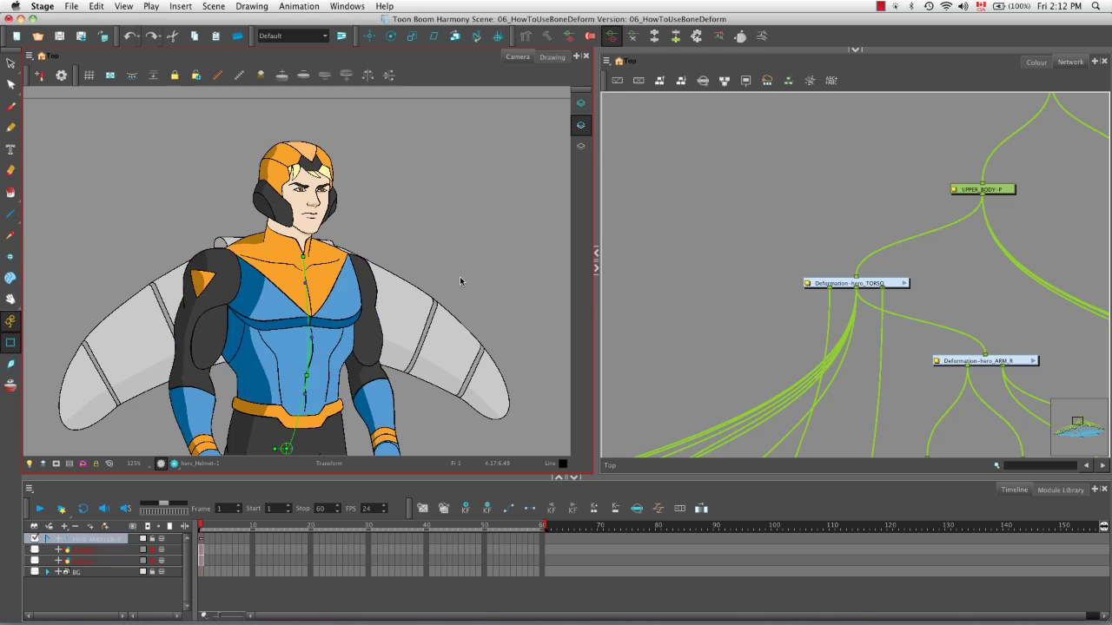
- Hide the torso controls and show those of the Deformation-hero_chestTriangle and Deformation-hero_Pecks groups
key(space)
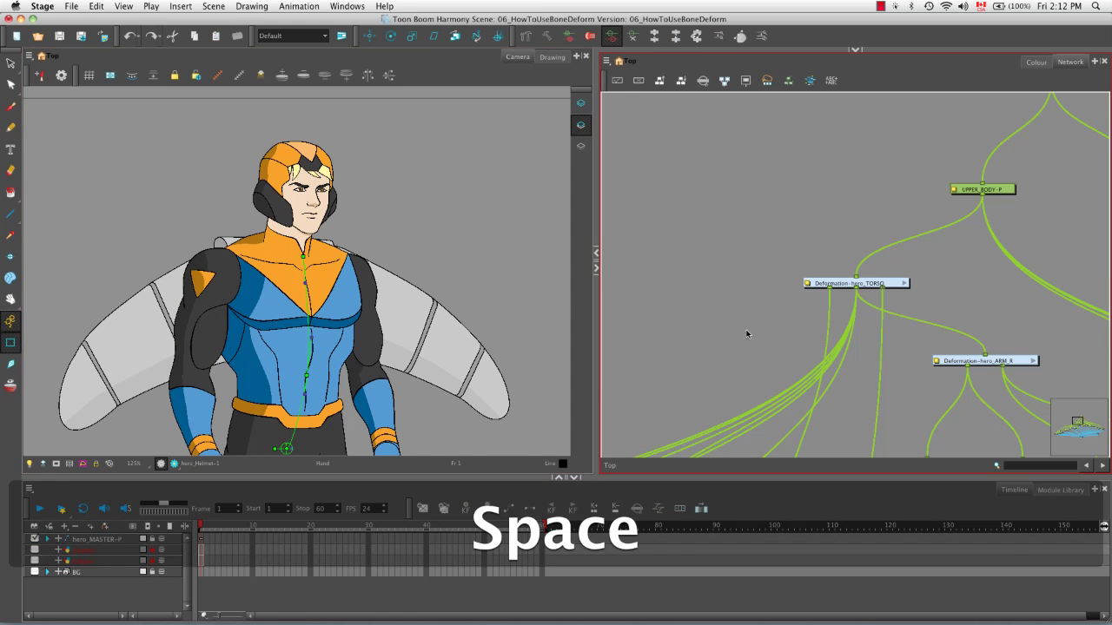
drag(747, 340, 738, 193)
mouse_move(759, 312)
mouse_down()
mouse_move(757, 268)
mouse_move(811, 207)
mouse_up()
mouse_move(772, 276)
mouse_down()
mouse_move(864, 209)
mouse_move(818, 254)
mouse_up()
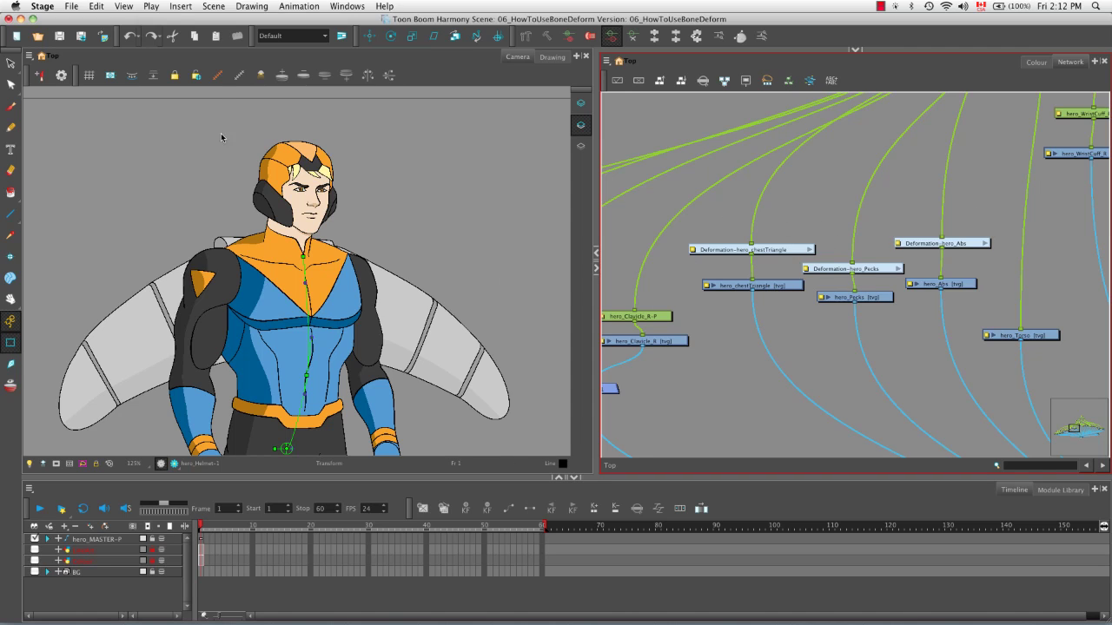
click(238, 75)
click(781, 251)
click(218, 76)
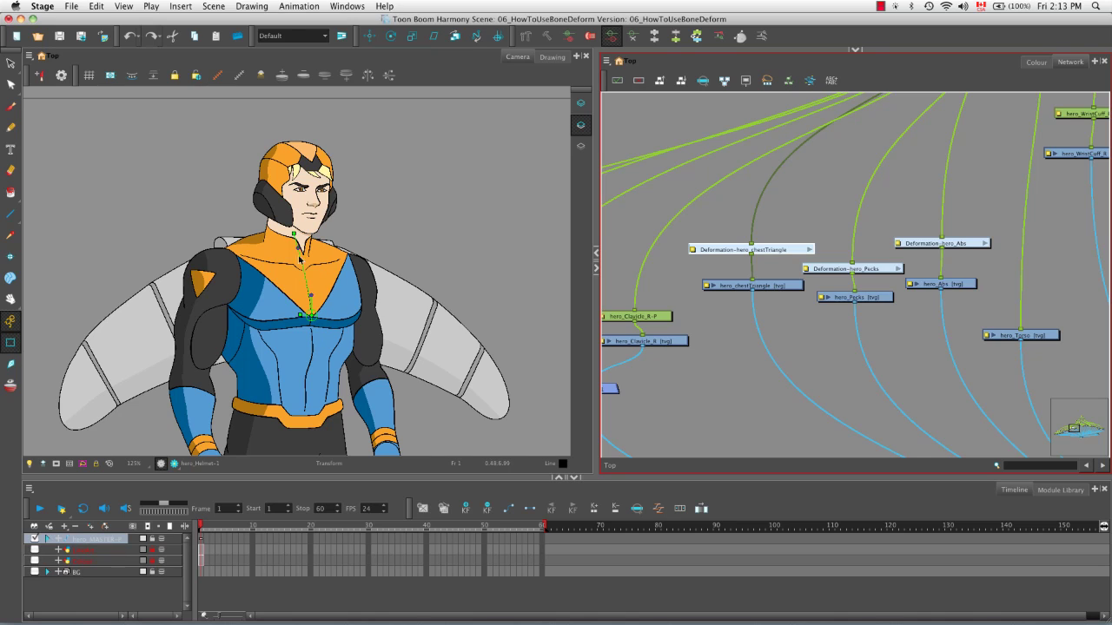
click(880, 271)
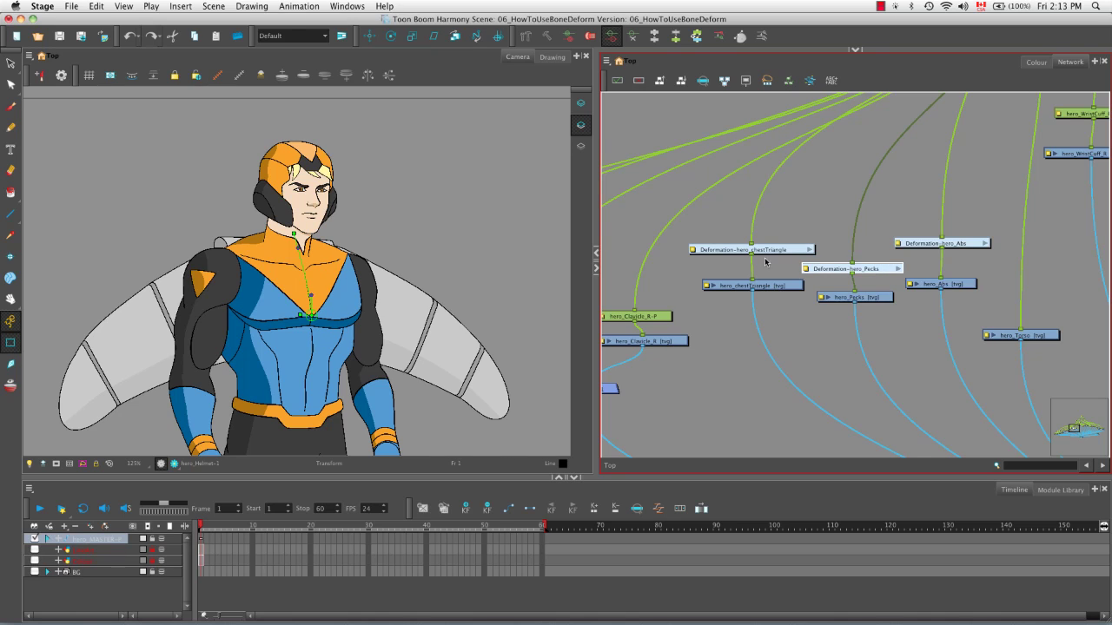
click(218, 77)
- Test reshaping both pectorals by moving the points of their deformation curve, and undo all the changes
mouse_move(259, 330)
mouse_down()
mouse_move(254, 347)
mouse_move(268, 332)
mouse_move(267, 348)
mouse_up()
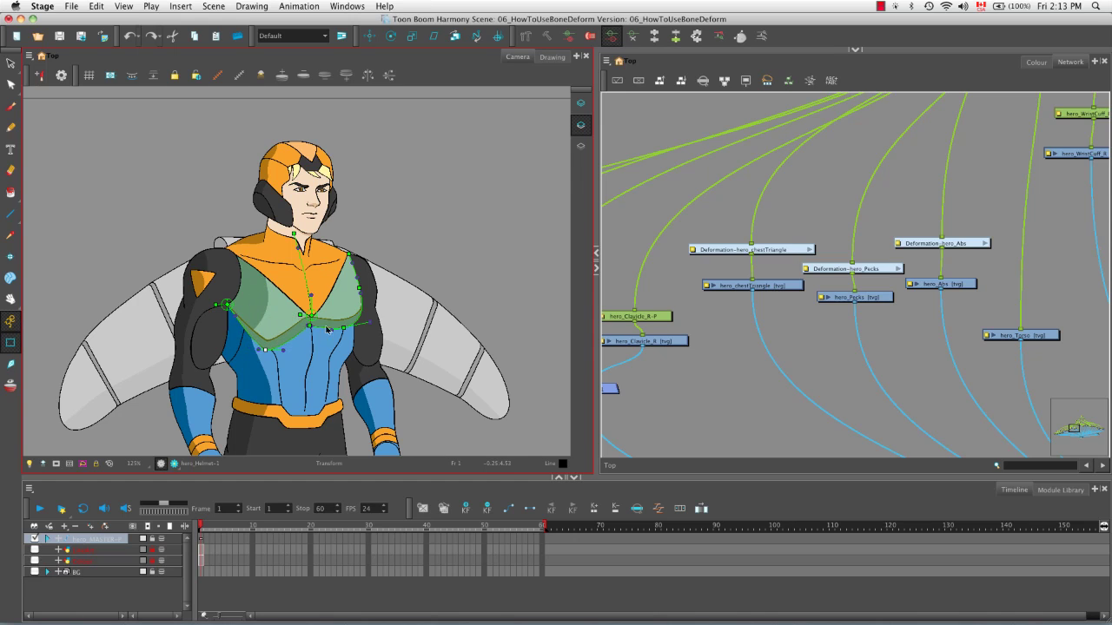
drag(361, 290, 343, 333)
click(343, 335)
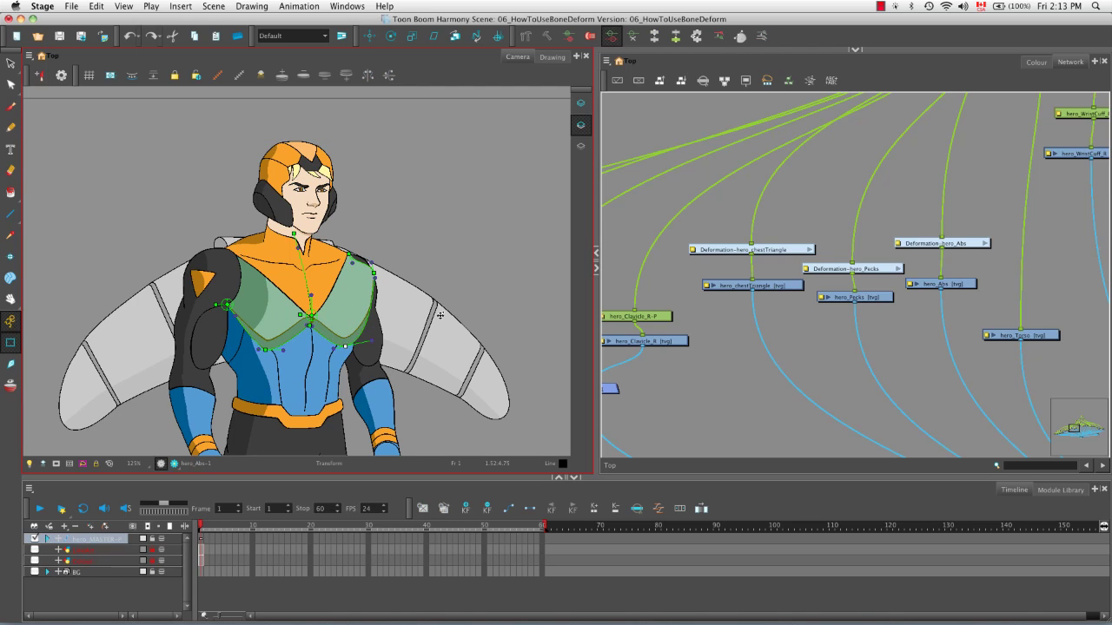
key(super+z)
key(super+z)
key(super+z)
key(super+z)
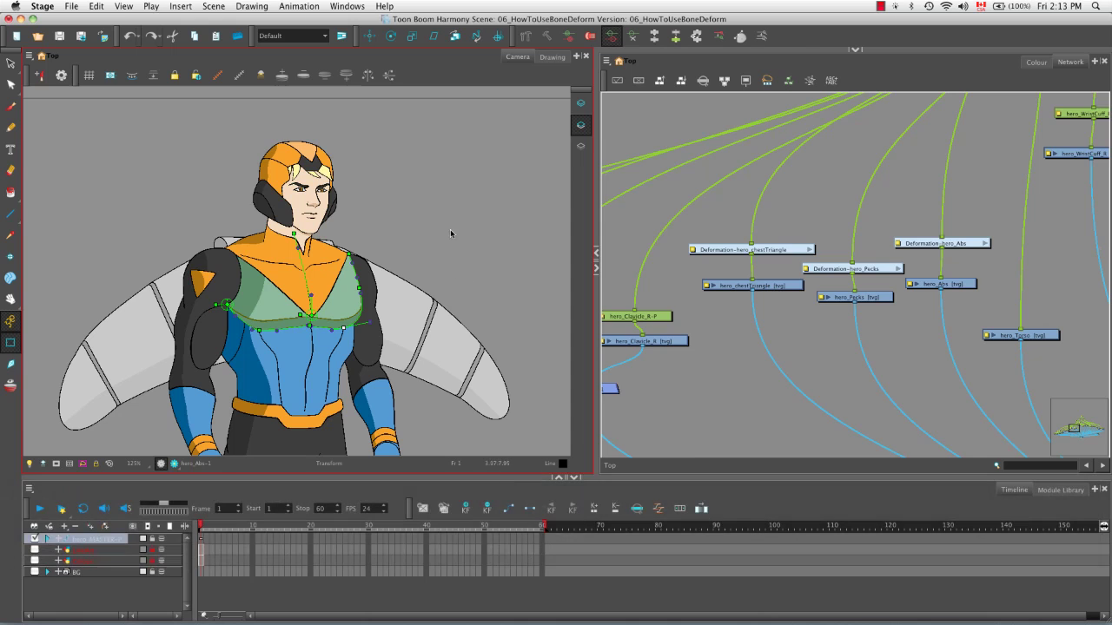
- Show the controls of the Deformation-hero_Abs group, and hide all deformation controls
click(960, 242)
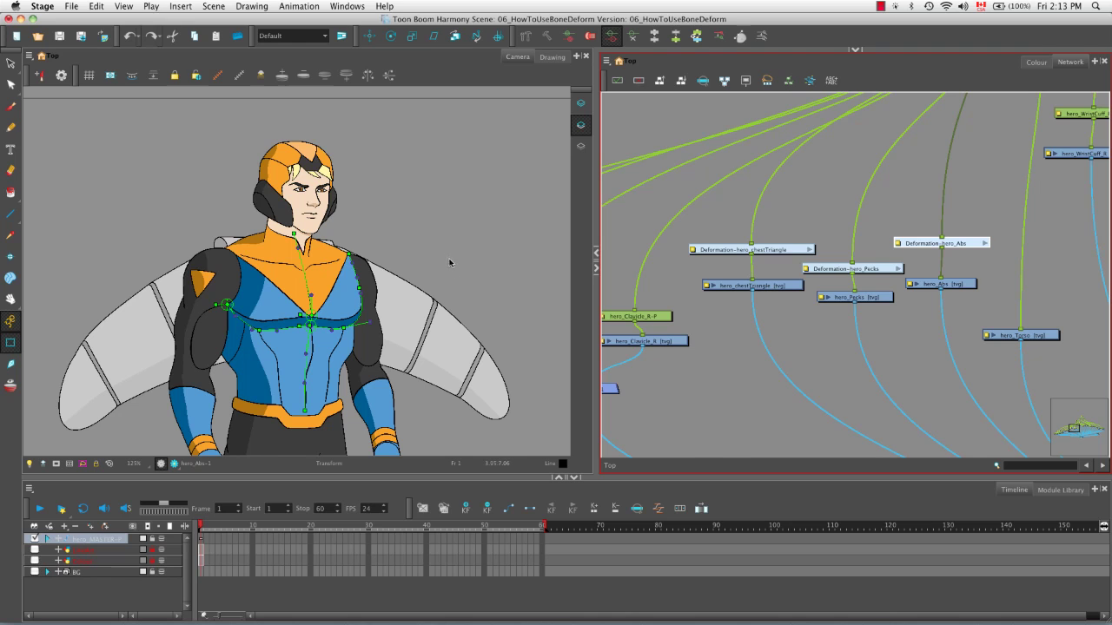
click(242, 77)
- Examine how the right arm, abs and torso modules connect down to the main Composite
key(space)
drag(915, 266, 758, 341)
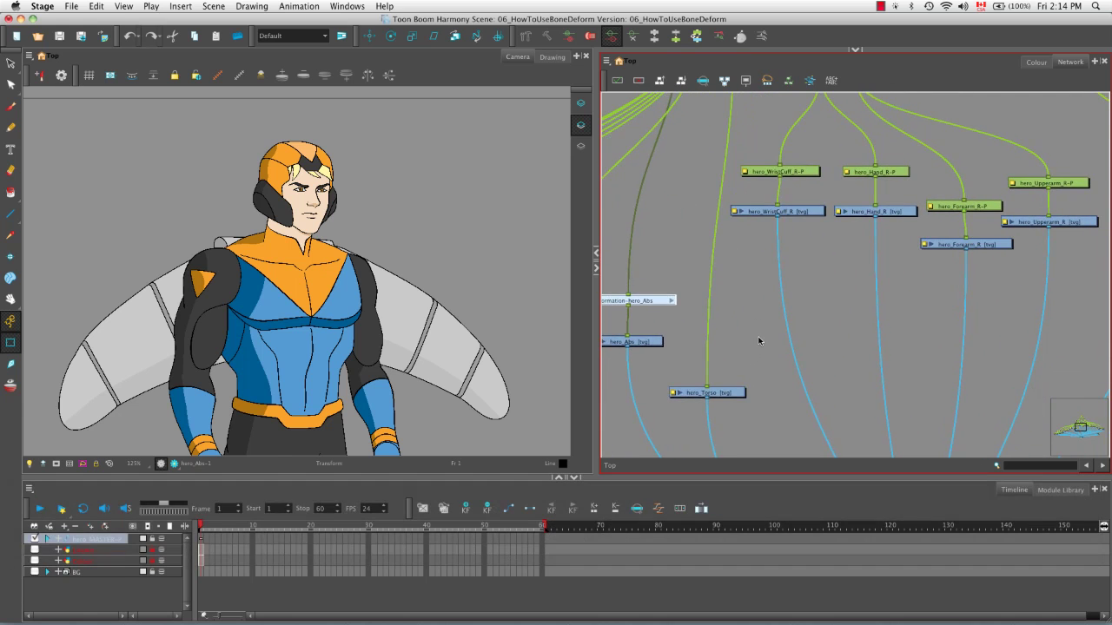
click(759, 342)
key(1)
key(1)
key(1)
key(space)
drag(774, 380, 811, 263)
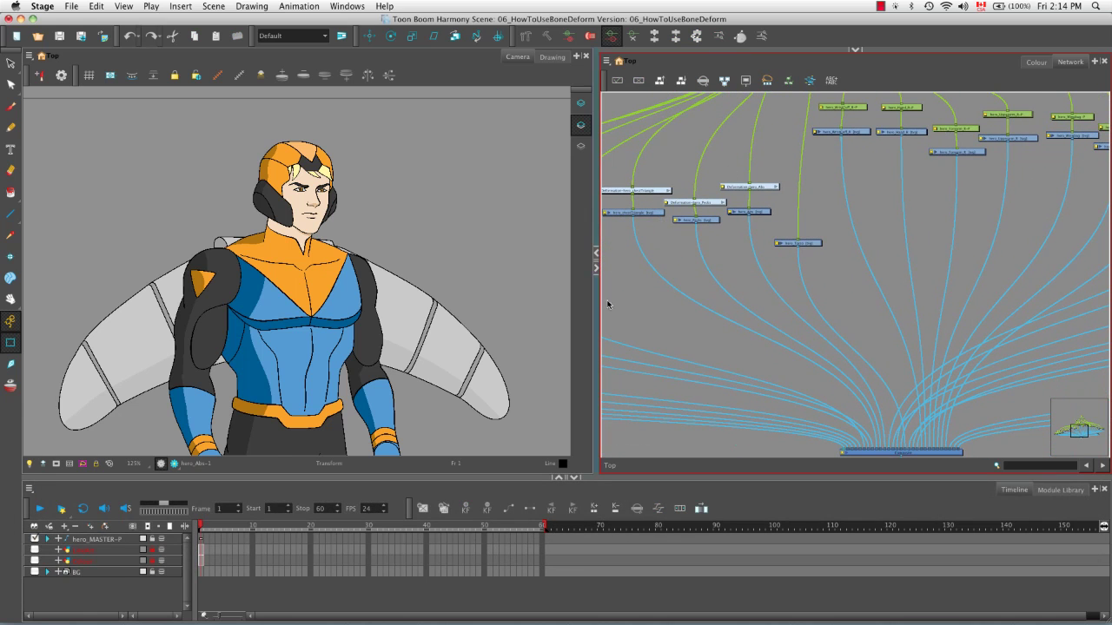
key(space)
drag(805, 316, 890, 318)
- View the entire network of the rig and look closely at the main Composite's input connections
key(1)
key(1)
key(1)
key(1)
key(1)
key(1)
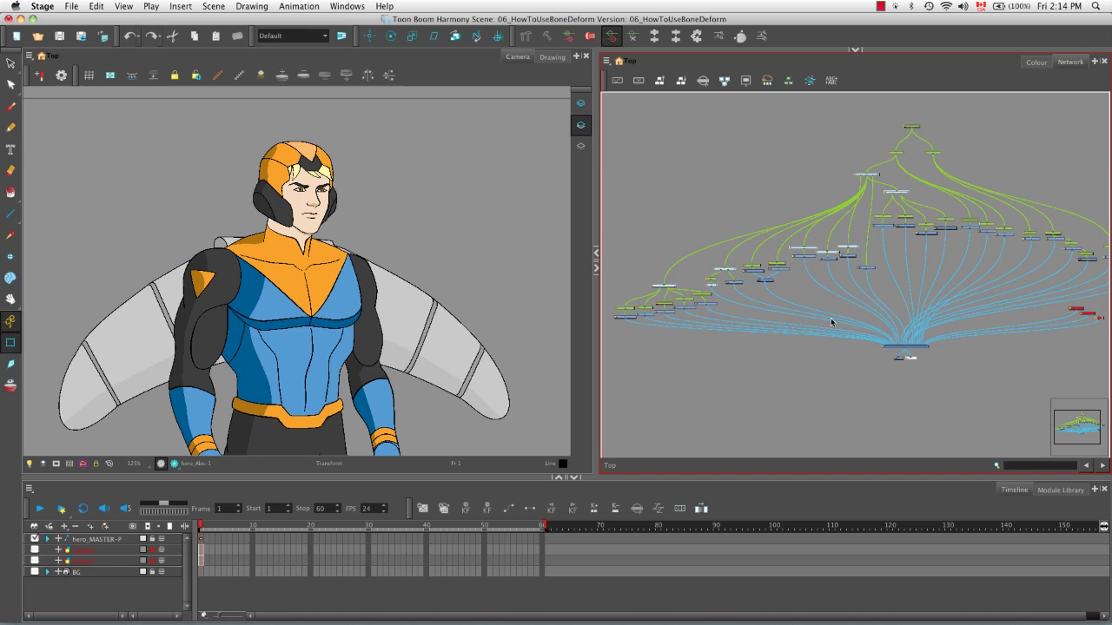
key(2)
key(2)
key(2)
key(2)
key(2)
key(2)
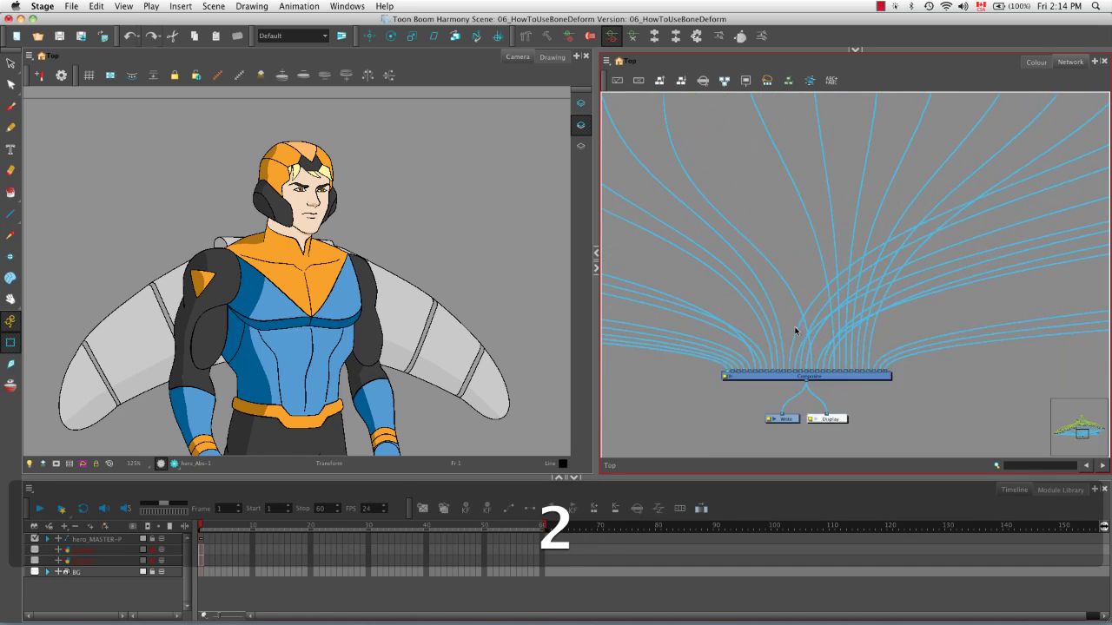
- Examine the main Composite's input connections, the hero's arms and legs, and the modules under the Deformation-hero_ARM_R group
click(765, 328)
key(space)
drag(766, 400, 832, 313)
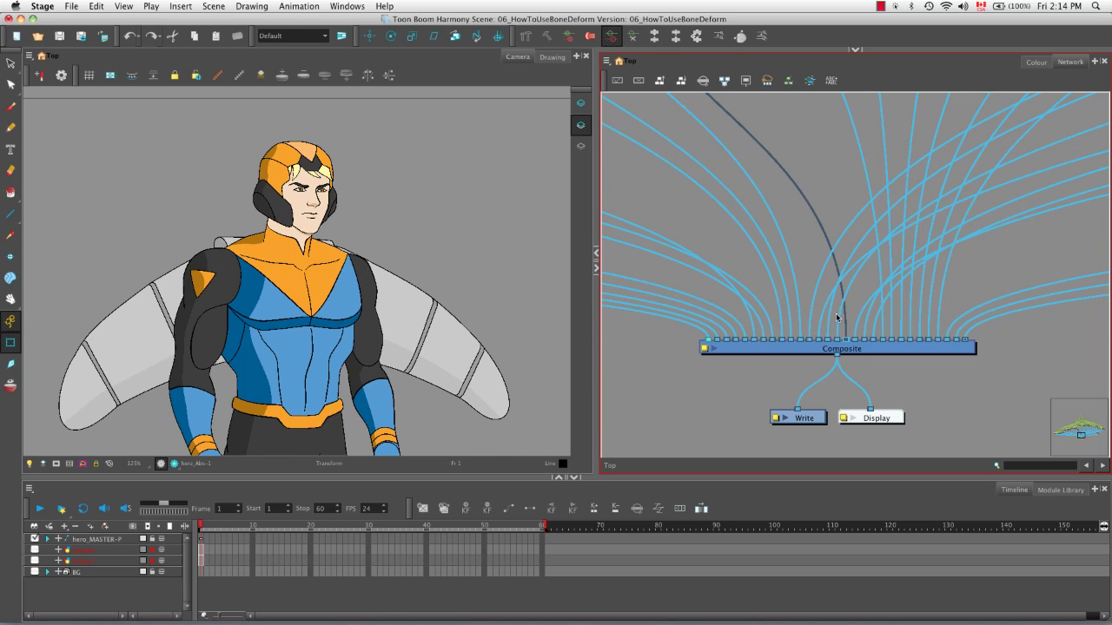
click(402, 462)
key(space)
drag(398, 407, 355, 299)
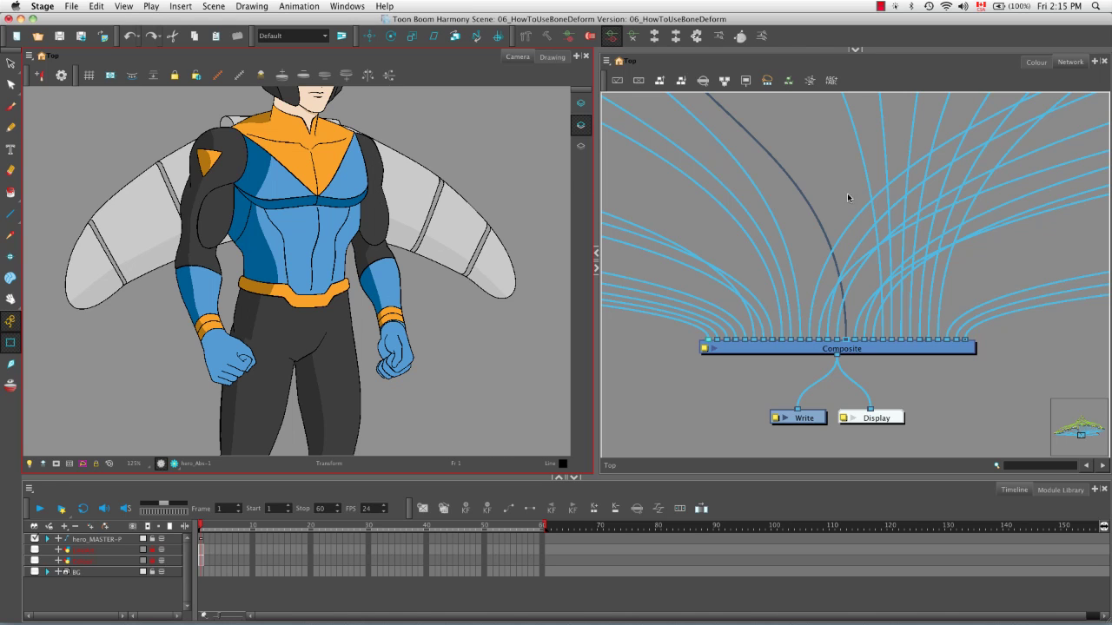
key(space)
drag(807, 219, 805, 243)
drag(749, 221, 747, 355)
key(1)
key(1)
key(1)
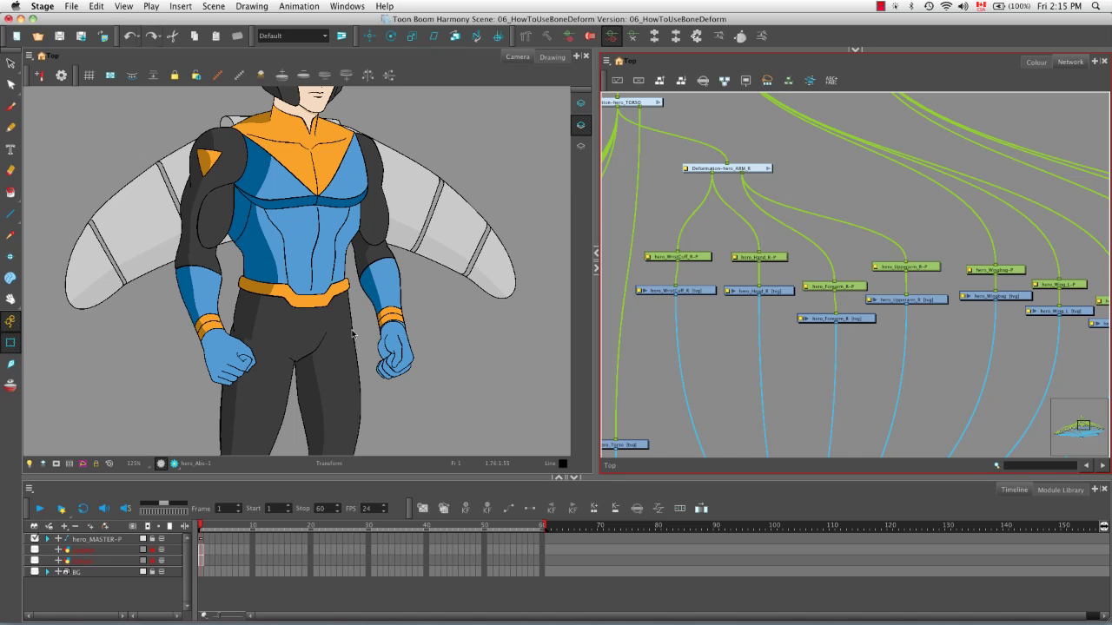
key(space)
drag(873, 383, 808, 124)
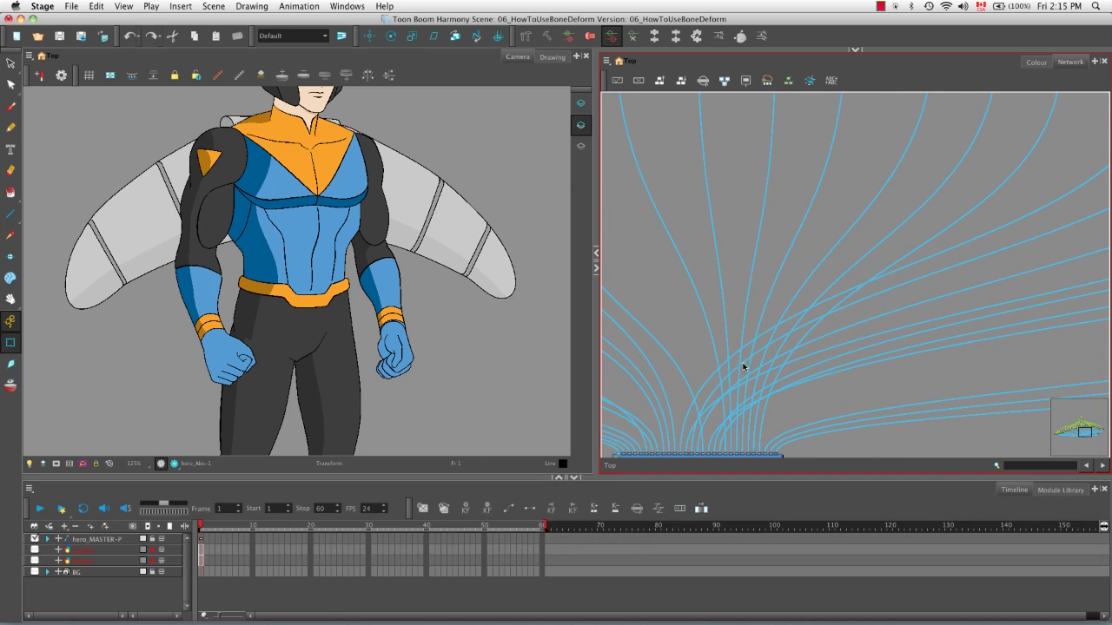
- Trace the blue connections of the upper arm, wing and hips drawings down to the main Composite
key(space)
drag(807, 427, 761, 347)
key(1)
key(1)
key(1)
key(space)
drag(894, 351, 821, 385)
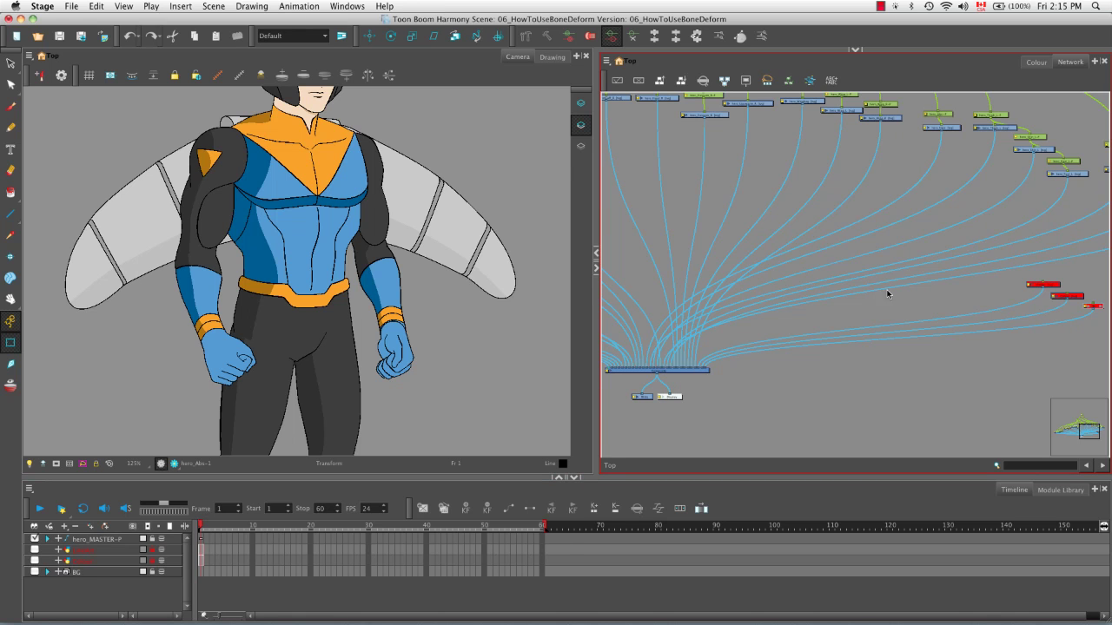
key(space)
key(2)
key(2)
key(space)
drag(883, 295, 908, 375)
drag(775, 344, 912, 360)
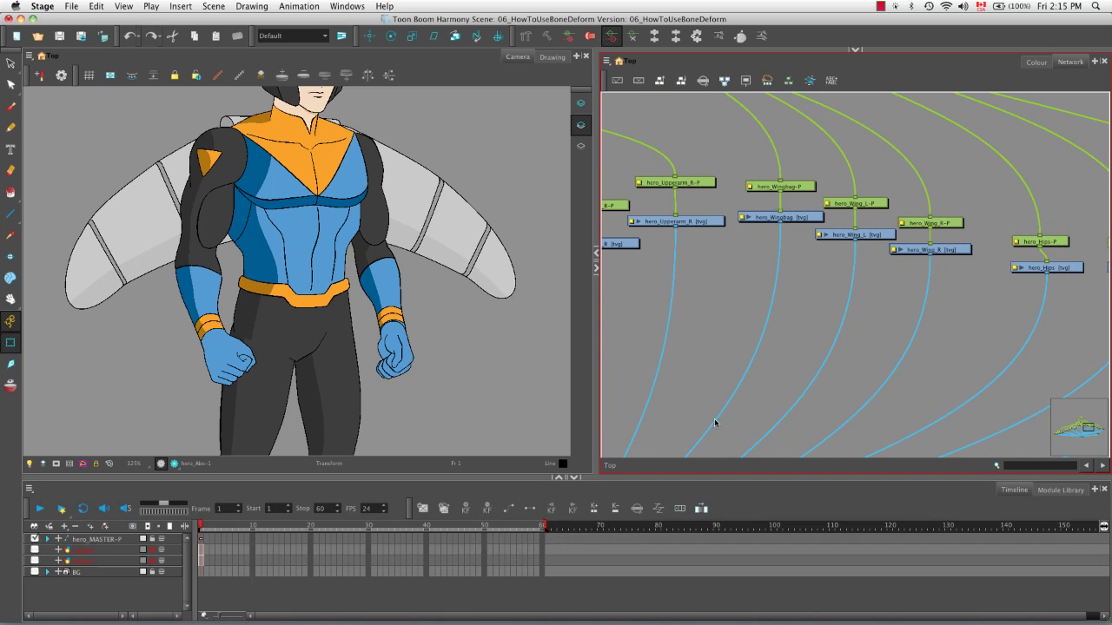
key(space)
drag(715, 423, 826, 258)
drag(794, 399, 799, 308)
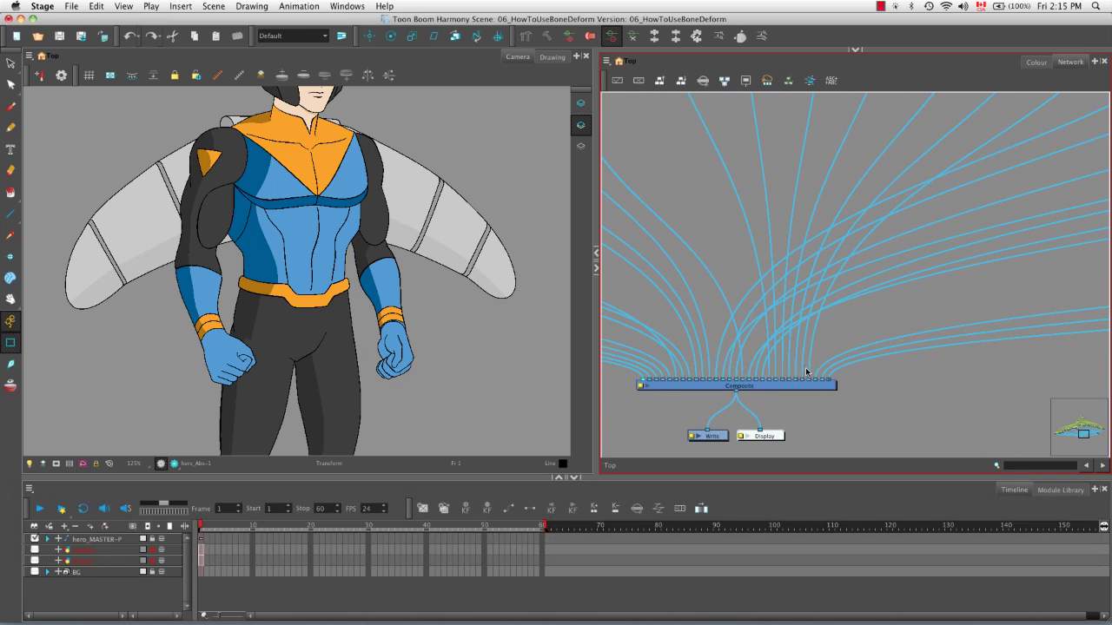
- Examine how the Deformation-hero_ARM_R group connects to the wrist cuff, hand, forearm and upper arm modules
key(space)
mouse_move(775, 319)
mouse_down()
mouse_move(773, 438)
mouse_move(767, 422)
mouse_up()
drag(759, 347, 802, 382)
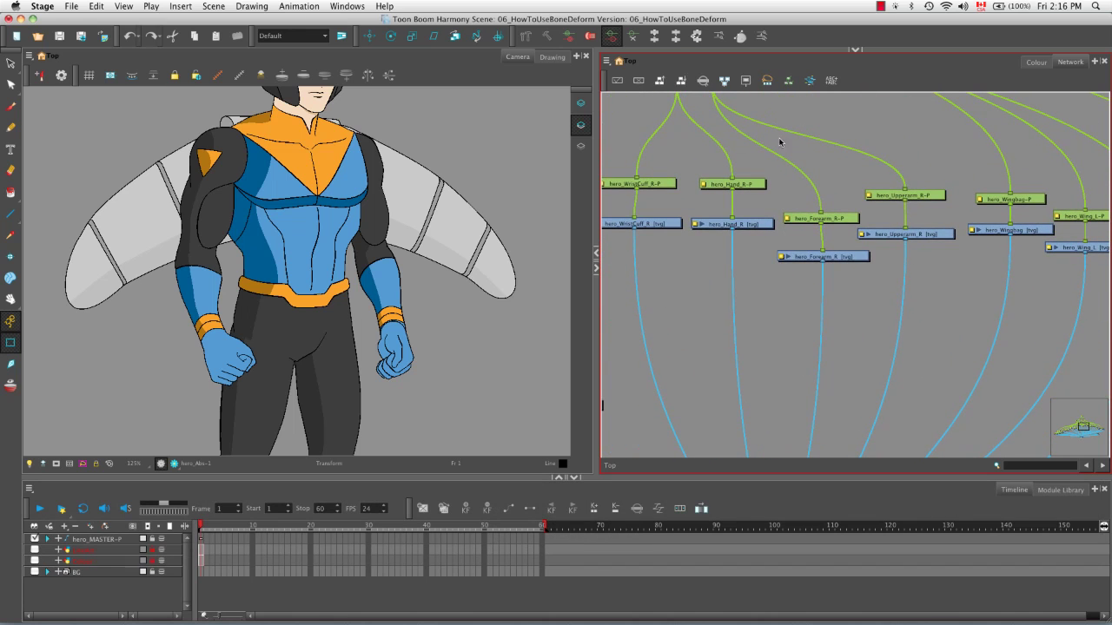
key(space)
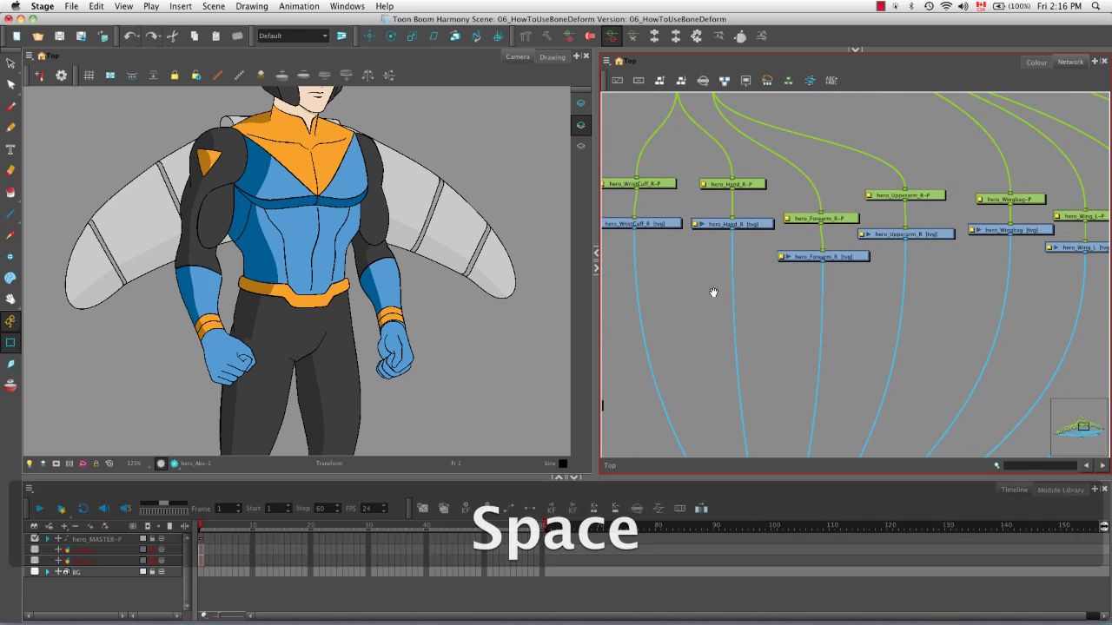
drag(712, 290, 730, 368)
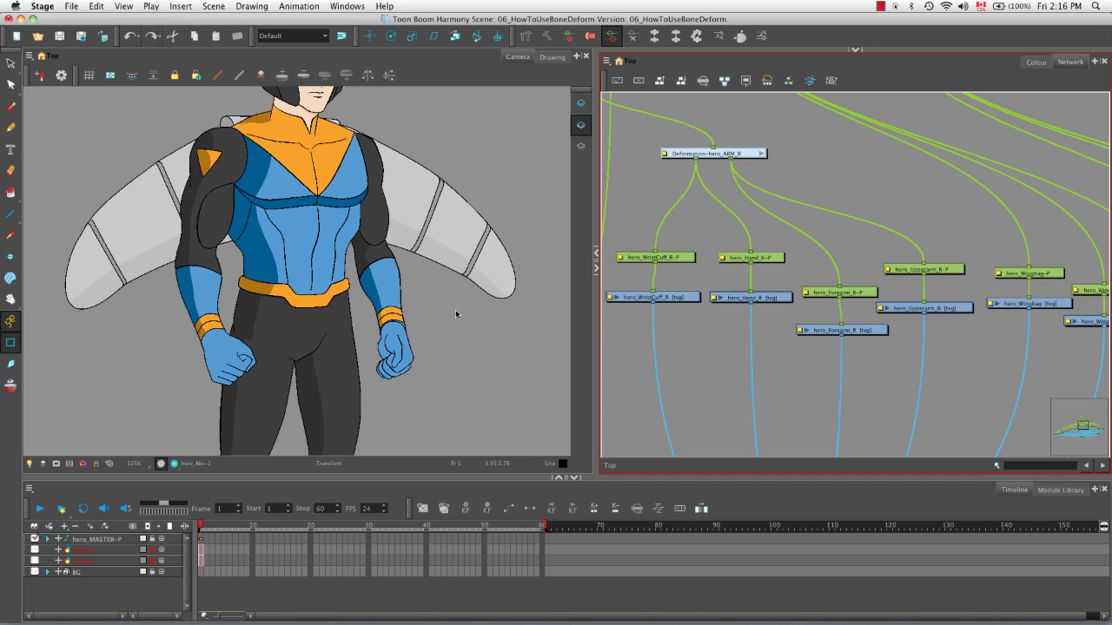
- Examine the hero_Upperarm_L drawing and the arm's elbow and wrist joints up close, and return to the full character without a selection
click(215, 228)
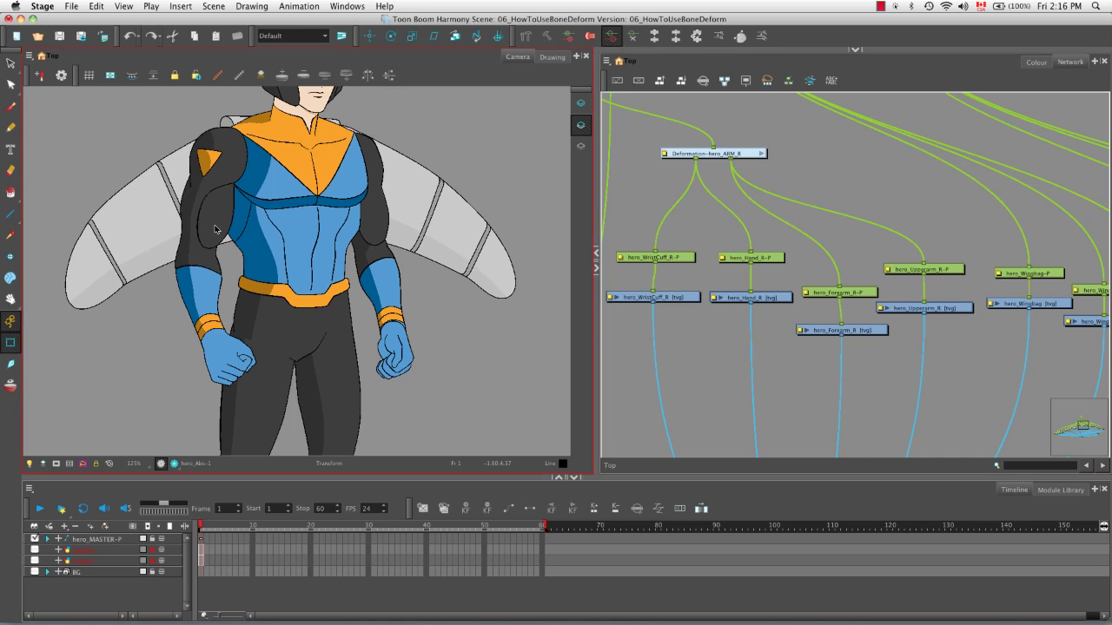
click(552, 57)
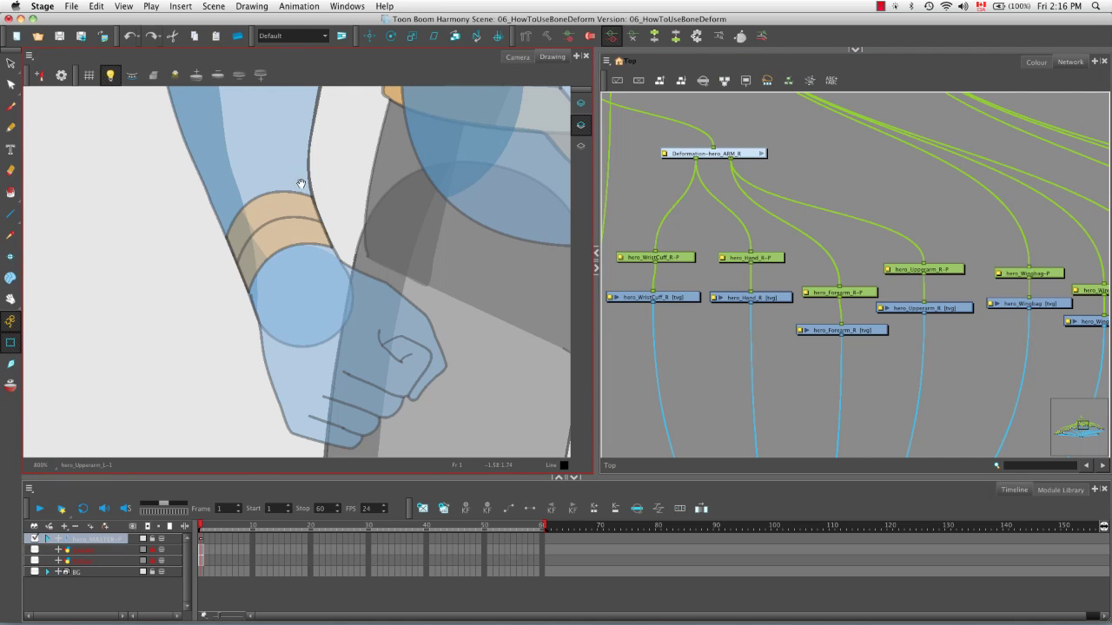
key(space)
mouse_move(300, 183)
mouse_down()
mouse_move(320, 308)
mouse_move(293, 208)
mouse_up()
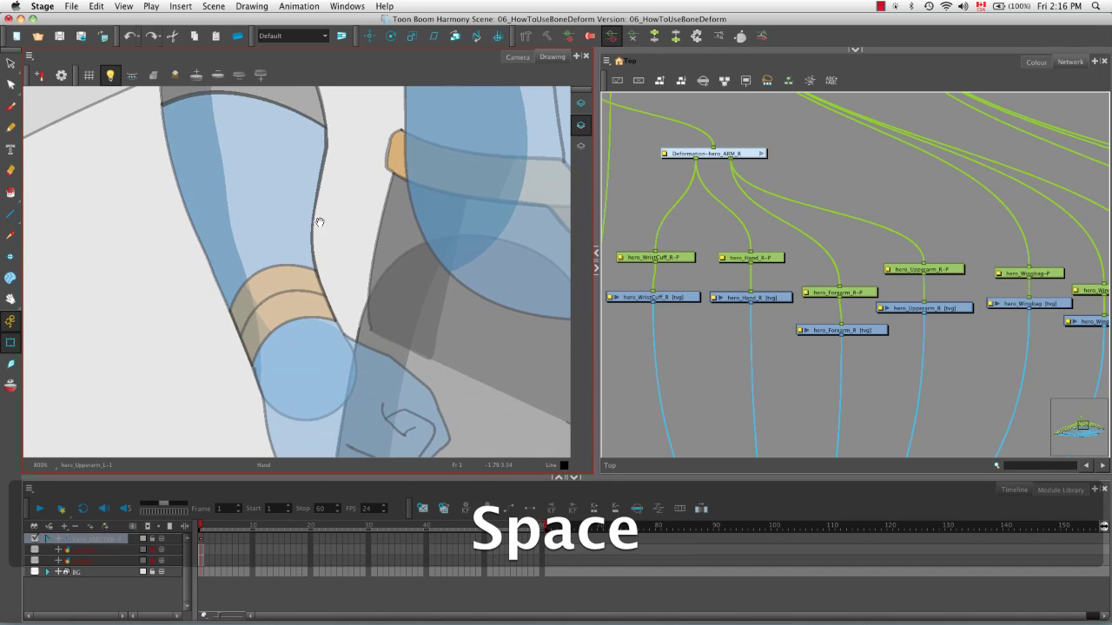
key(space)
drag(367, 356, 338, 301)
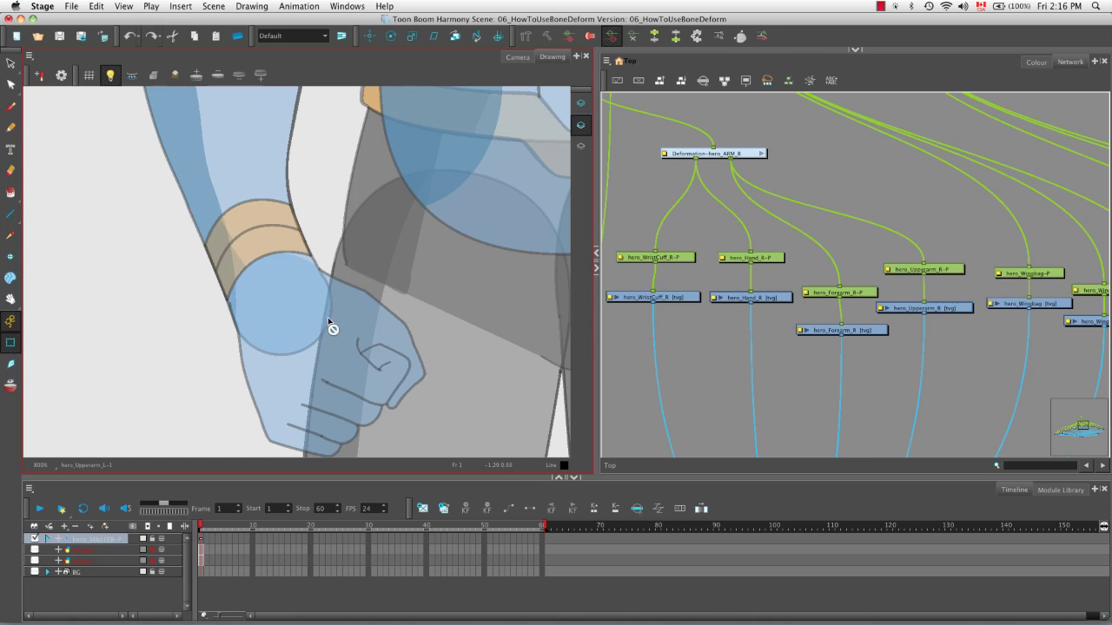
key(space)
drag(269, 164, 262, 380)
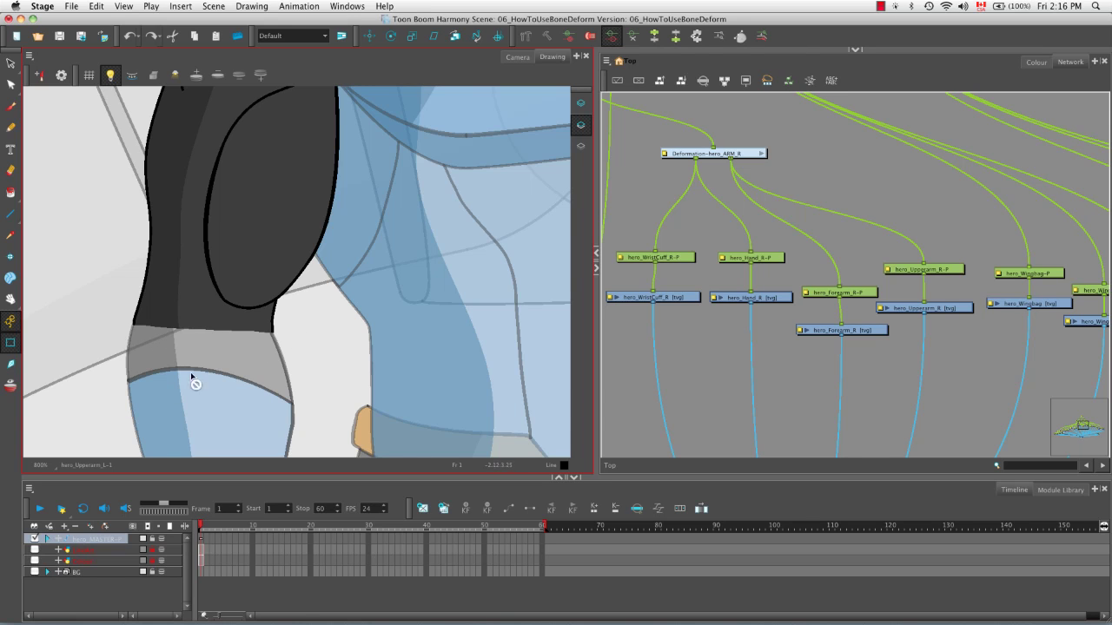
click(515, 59)
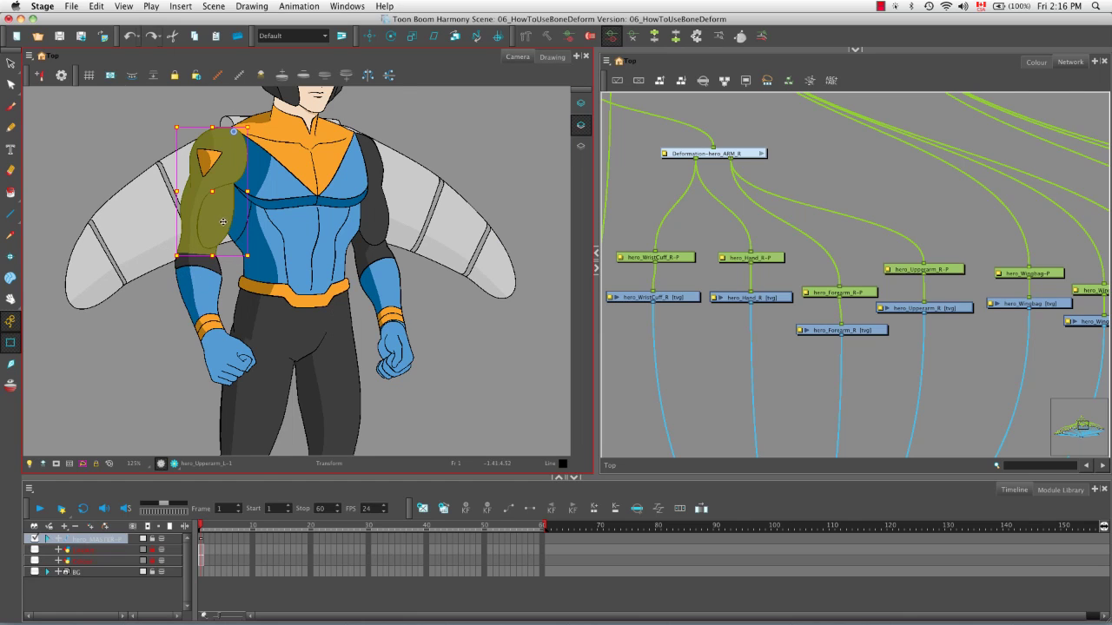
click(156, 321)
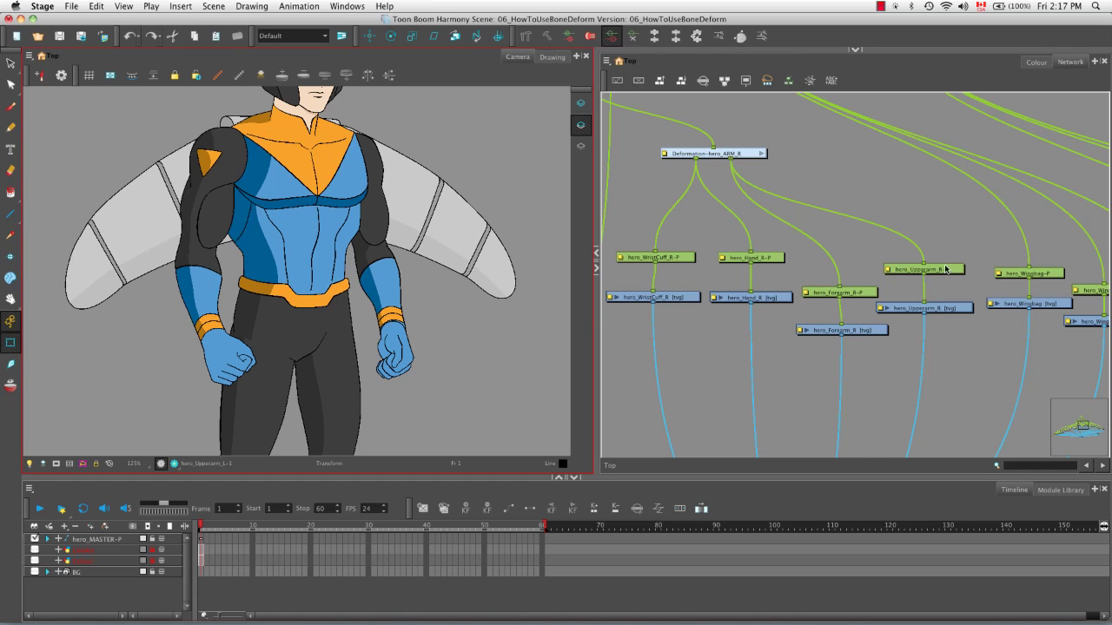
- Display the hero_Upperarm_R drawing up close and compare its elbow end with the hero_Forearm_R drawing
click(938, 310)
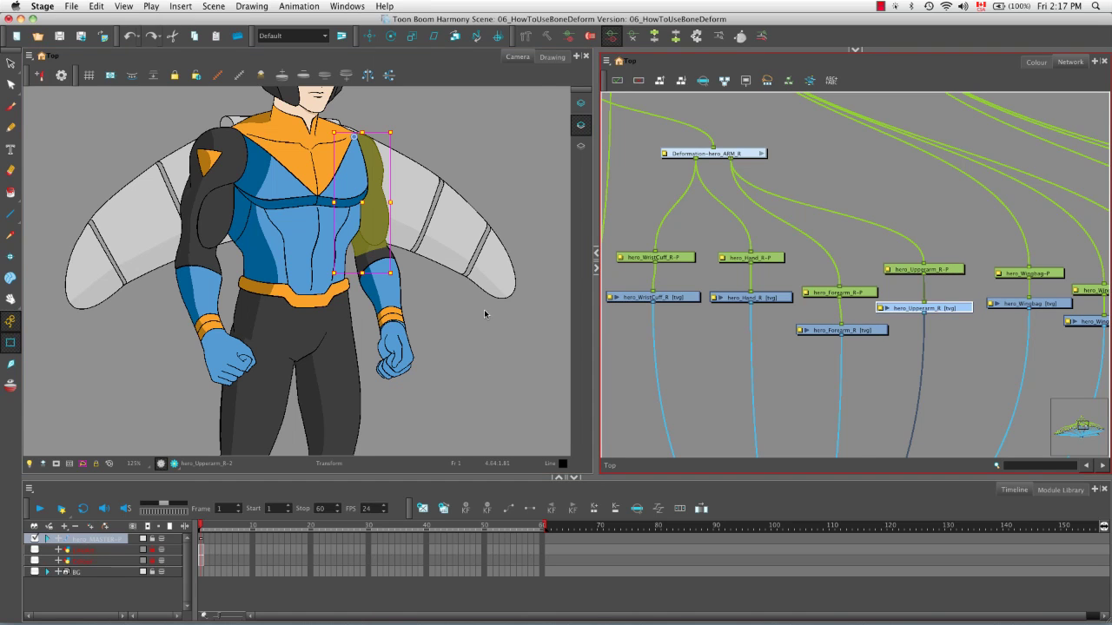
click(552, 57)
key(space)
drag(432, 265, 207, 311)
mouse_move(519, 251)
mouse_down()
mouse_move(315, 256)
mouse_move(288, 240)
mouse_up()
key(1)
key(1)
key(space)
drag(376, 270, 389, 220)
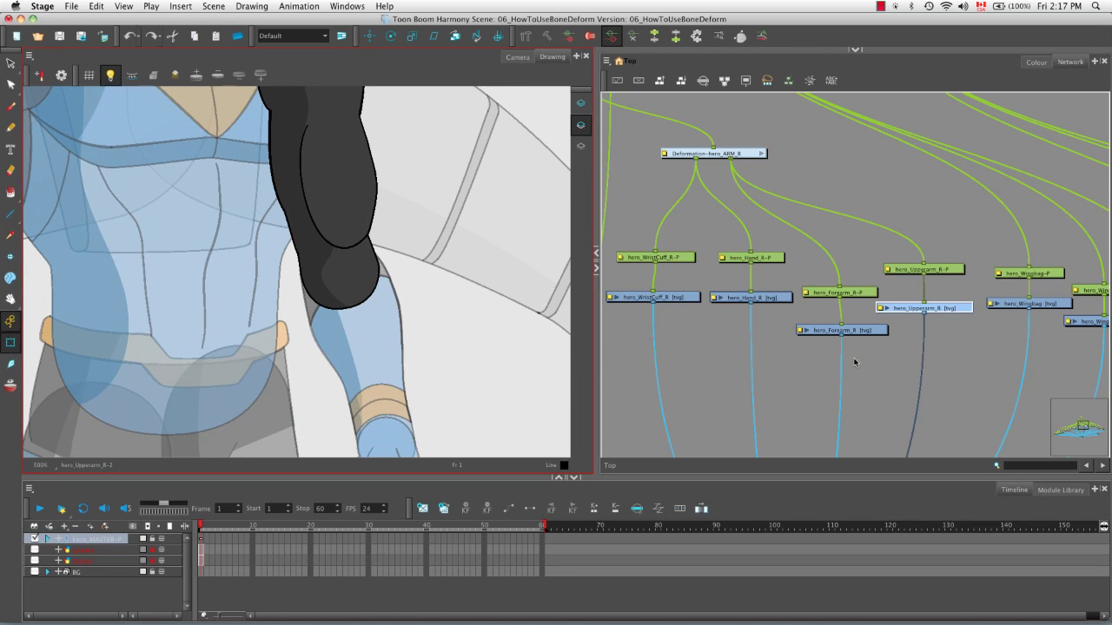
click(859, 334)
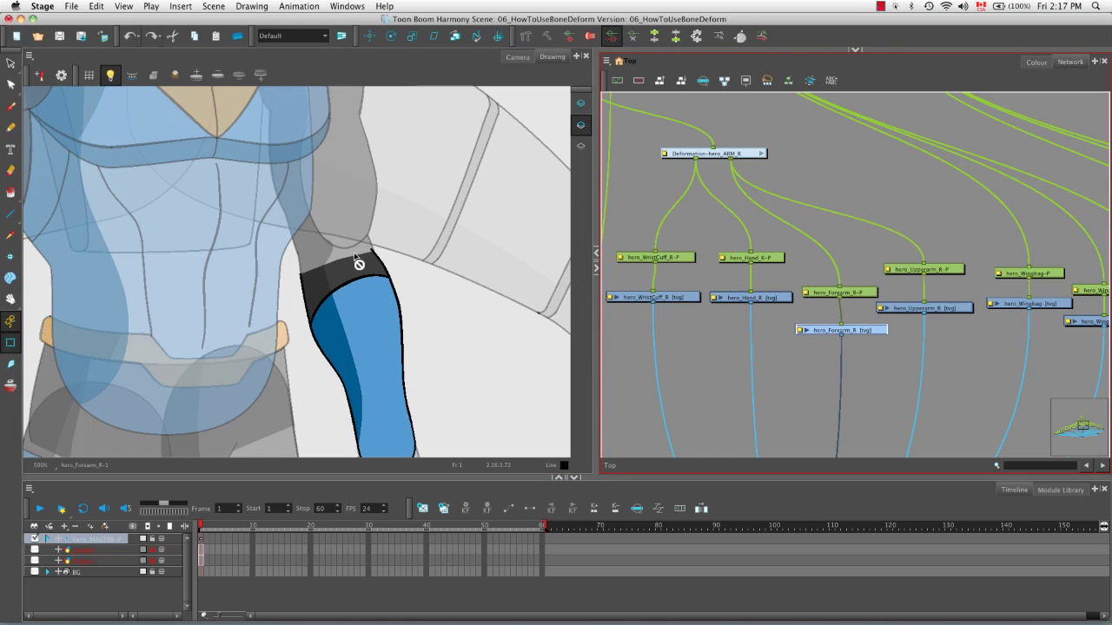
click(940, 309)
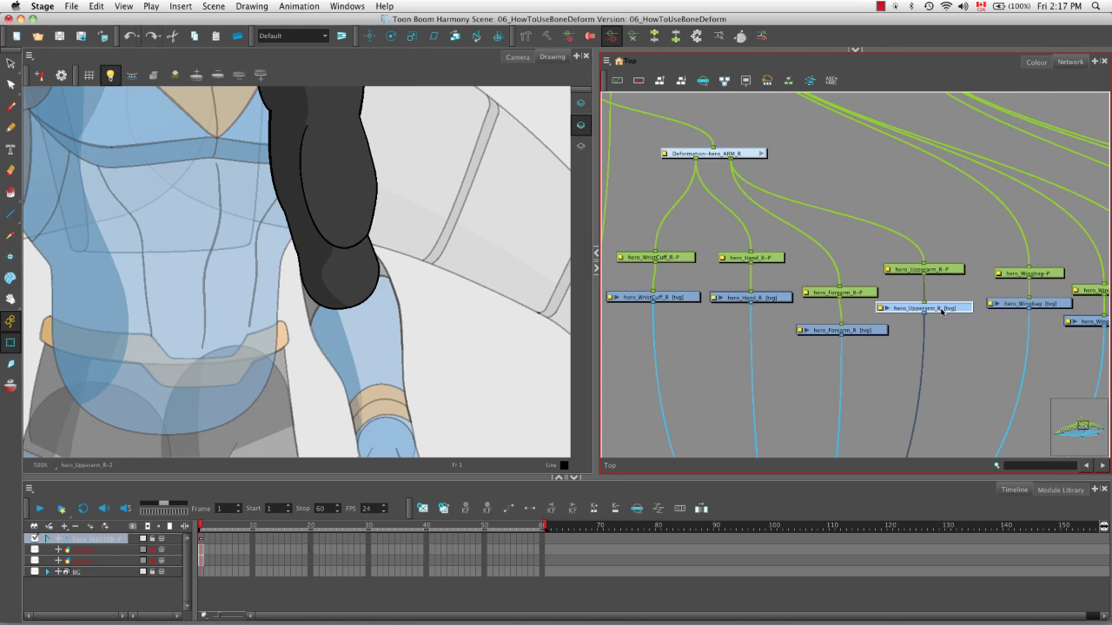
- Try to cut away the rounded elbow end of hero_Upperarm_R with the Cutter, first freehand and again with a marquee
click(10, 63)
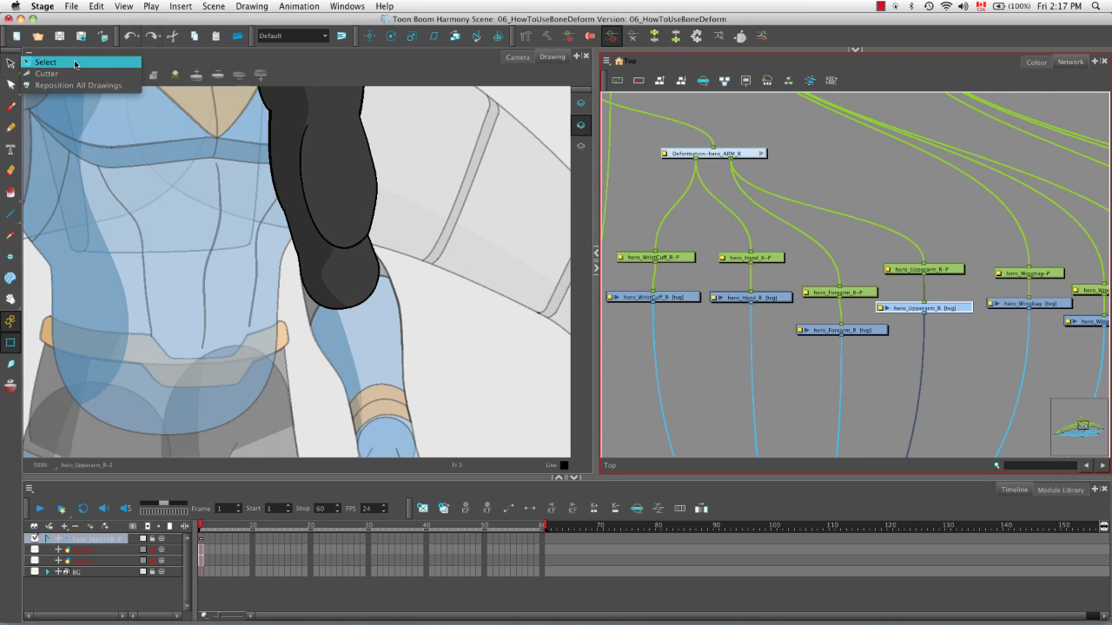
click(106, 74)
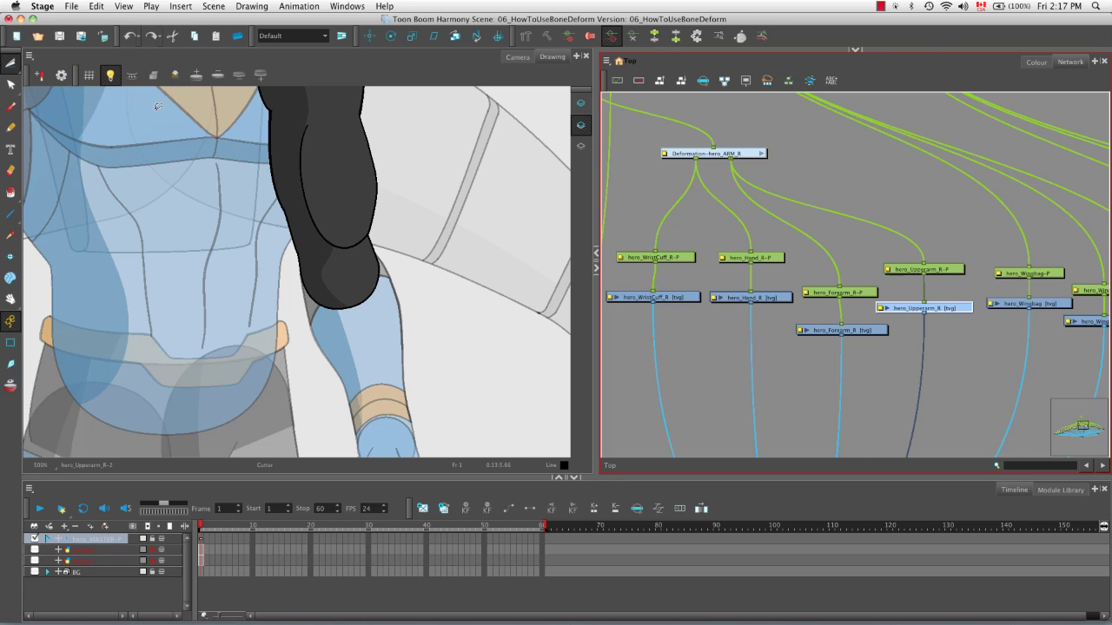
mouse_move(375, 261)
mouse_down()
mouse_move(414, 288)
mouse_move(337, 265)
mouse_up()
key(Escape)
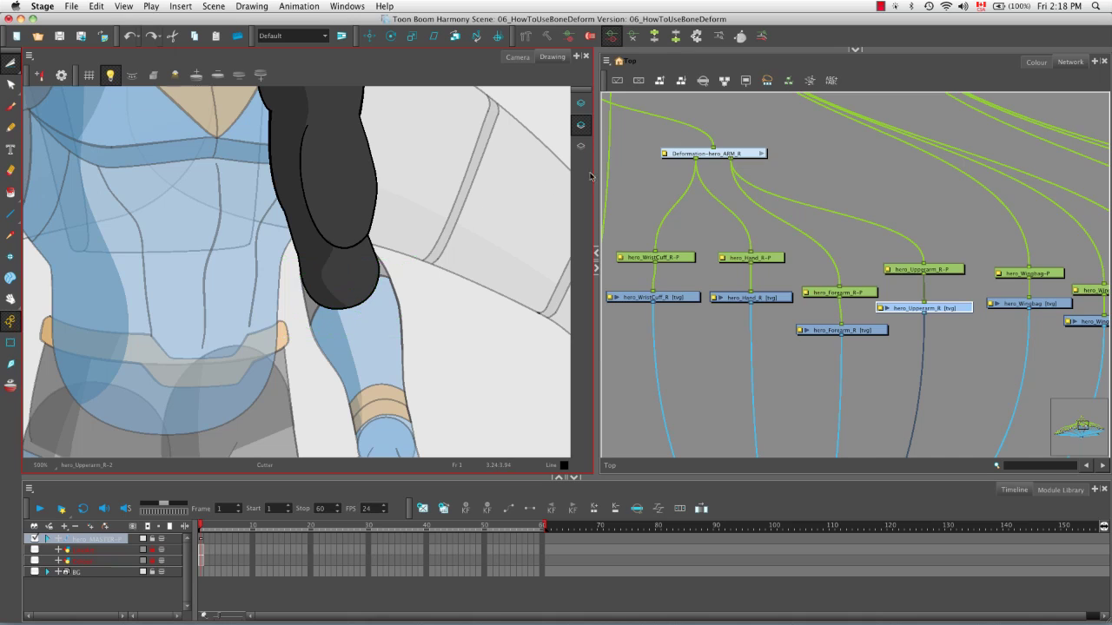
click(856, 50)
click(628, 101)
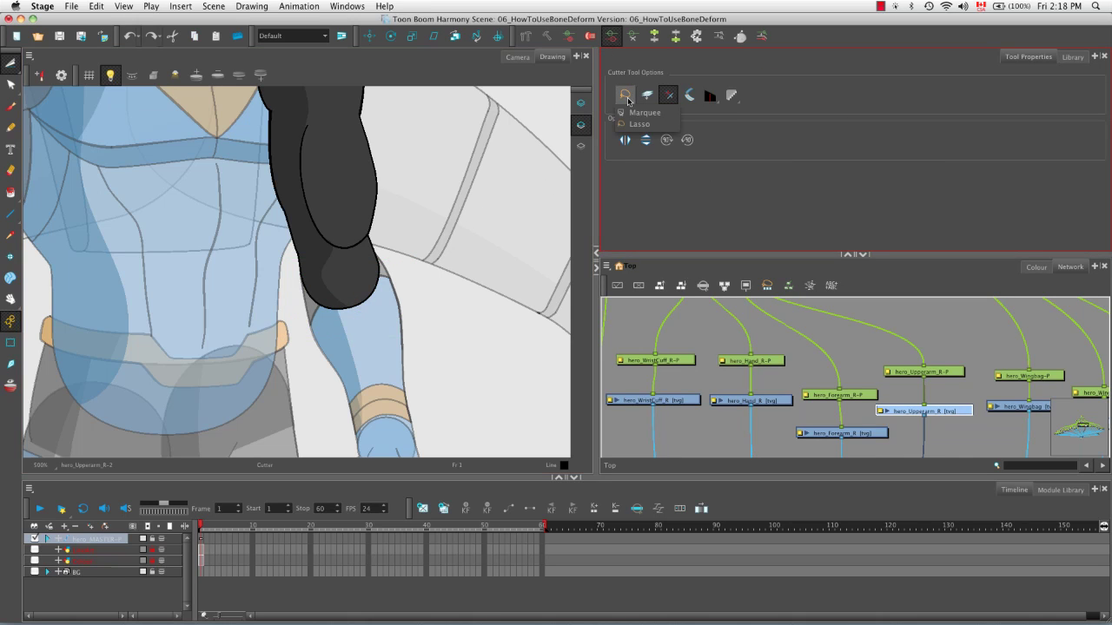
mouse_move(302, 339)
mouse_down()
mouse_move(397, 292)
mouse_move(404, 265)
mouse_up()
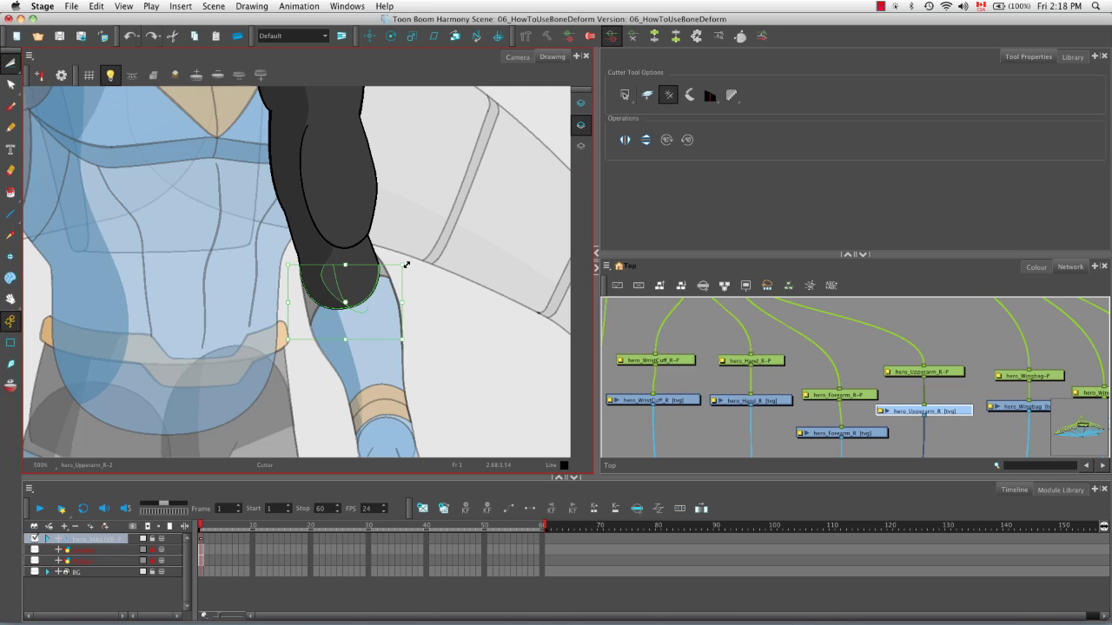
key(Delete)
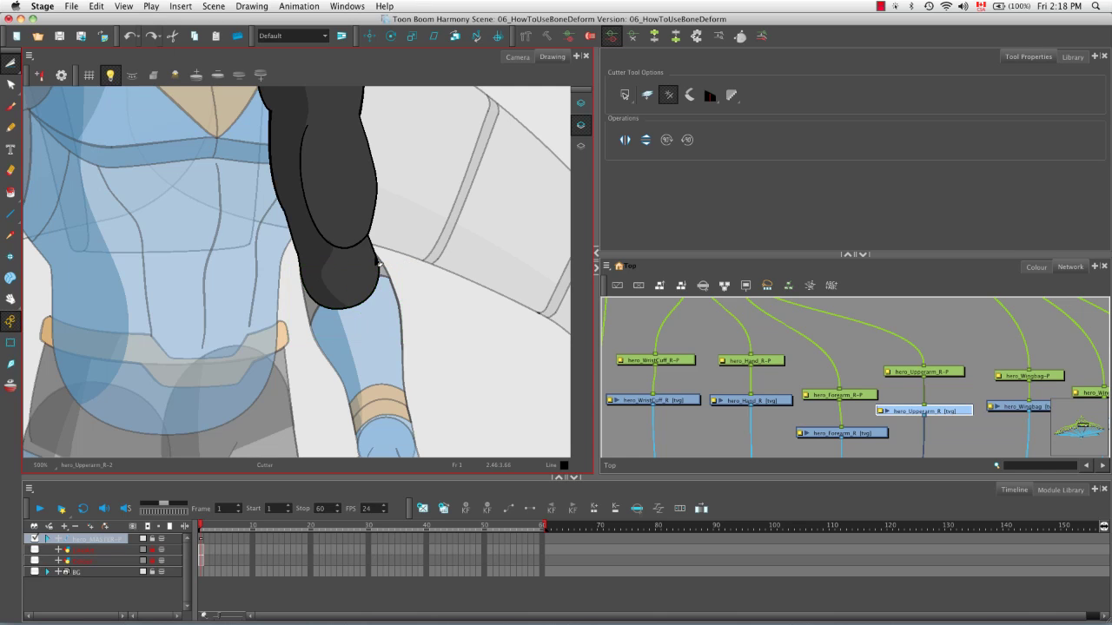
- Cut off the rounded elbow end of hero_Upperarm_R with the lasso Cutter, inspect the edge, and undo the cut
click(624, 96)
click(634, 124)
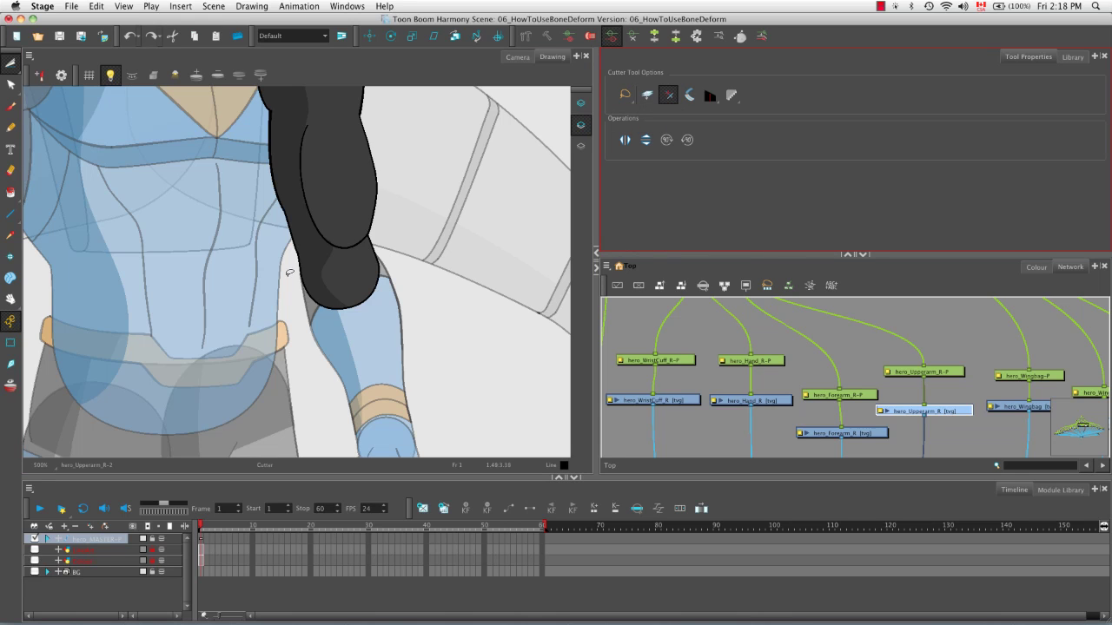
mouse_move(291, 271)
mouse_down()
mouse_move(395, 237)
mouse_move(434, 305)
mouse_move(308, 333)
mouse_move(293, 328)
mouse_move(291, 270)
mouse_up()
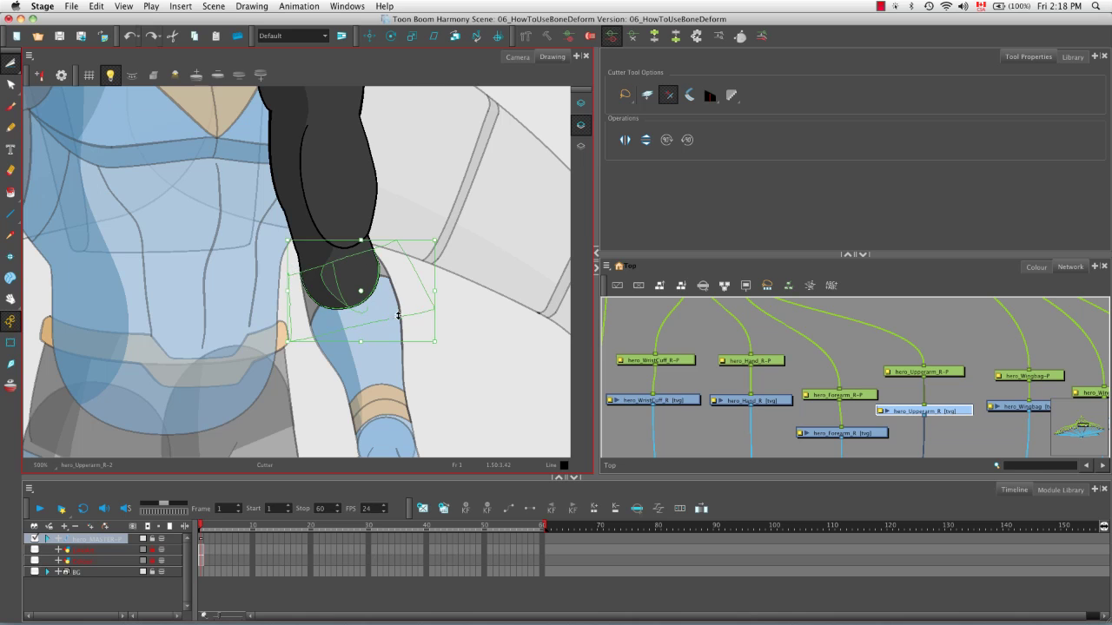
key(BackSpace)
key(space)
key(2)
key(2)
key(2)
drag(360, 304, 286, 340)
key(space)
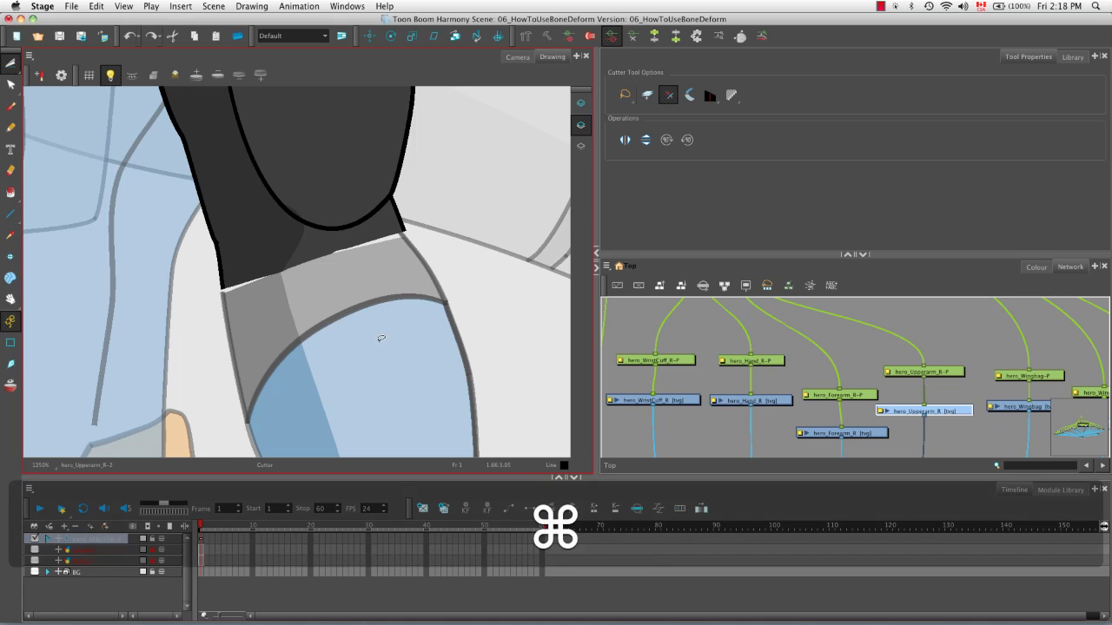
key(super+z)
- Remove the rounded elbow end of hero_Upperarm_R along a straight slanted lasso cut, and clean up the cut edge with the Eraser
click(160, 347)
mouse_move(210, 307)
mouse_down()
mouse_move(429, 233)
mouse_move(496, 329)
mouse_move(423, 374)
mouse_move(222, 372)
mouse_move(208, 300)
mouse_move(221, 310)
mouse_up()
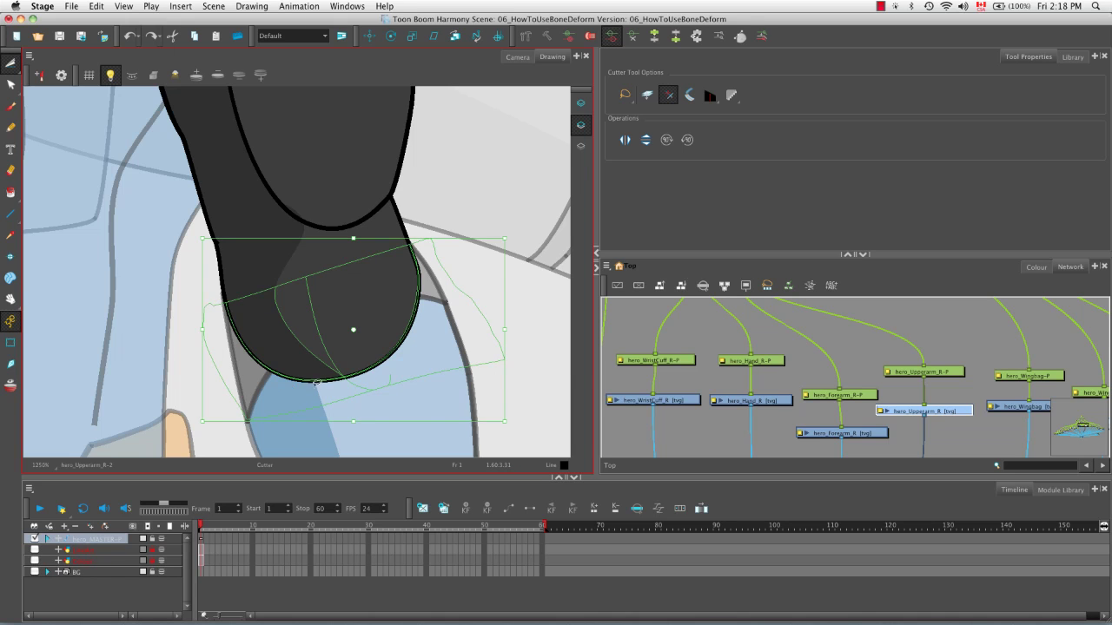
key(BackSpace)
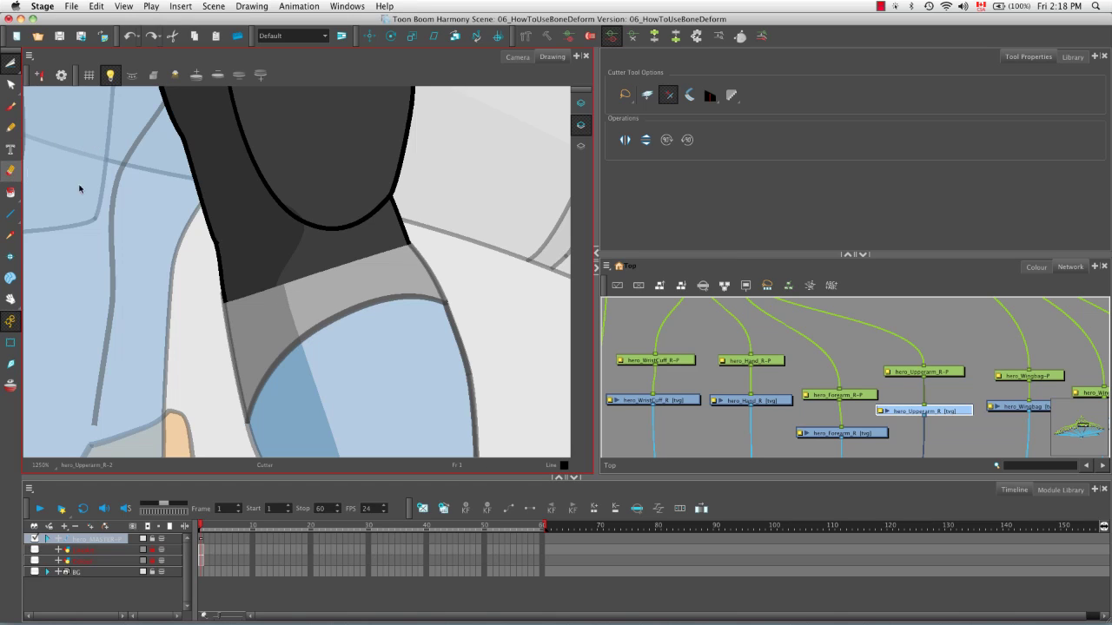
key(alt+e)
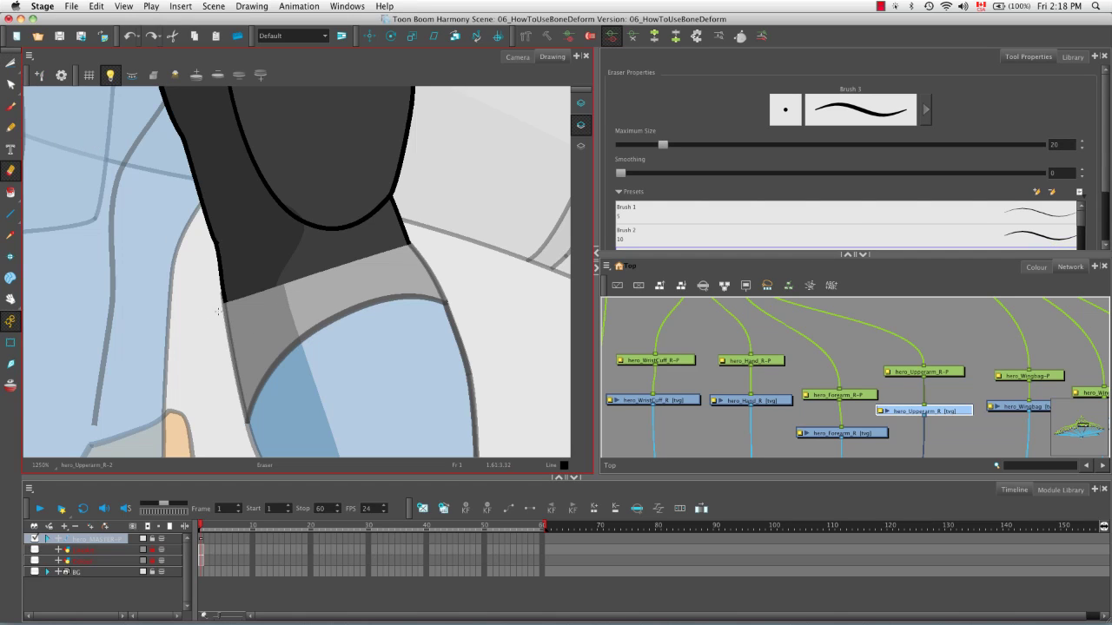
mouse_move(205, 315)
mouse_down()
mouse_move(308, 295)
mouse_move(467, 238)
mouse_up()
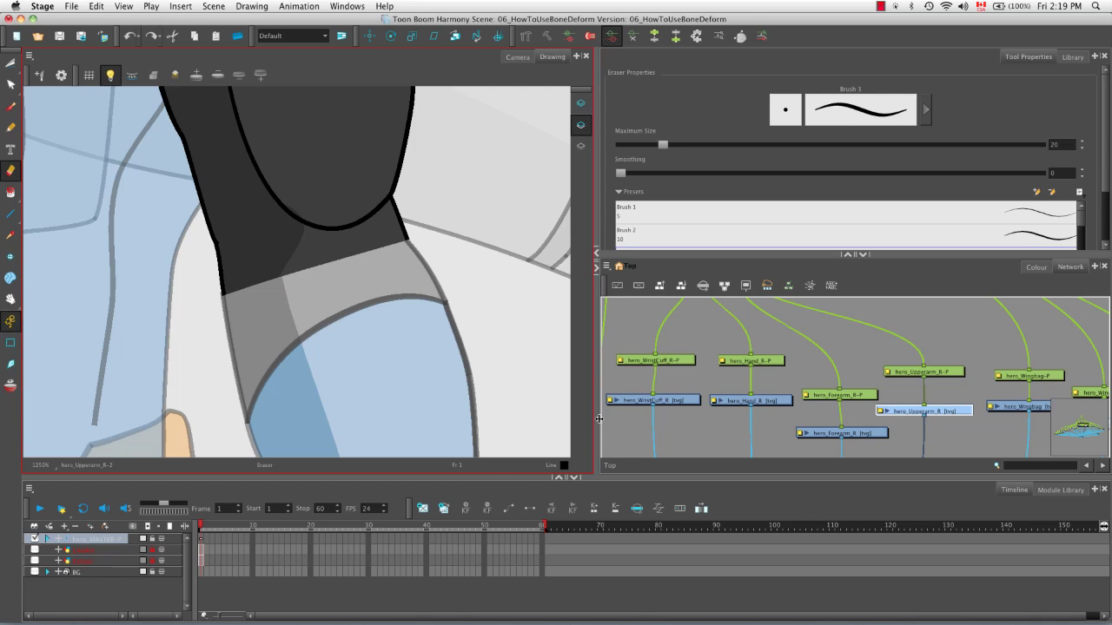
- Display the hero_Upperarm_R drawing on its own and inspect the whole trimmed shape
click(667, 403)
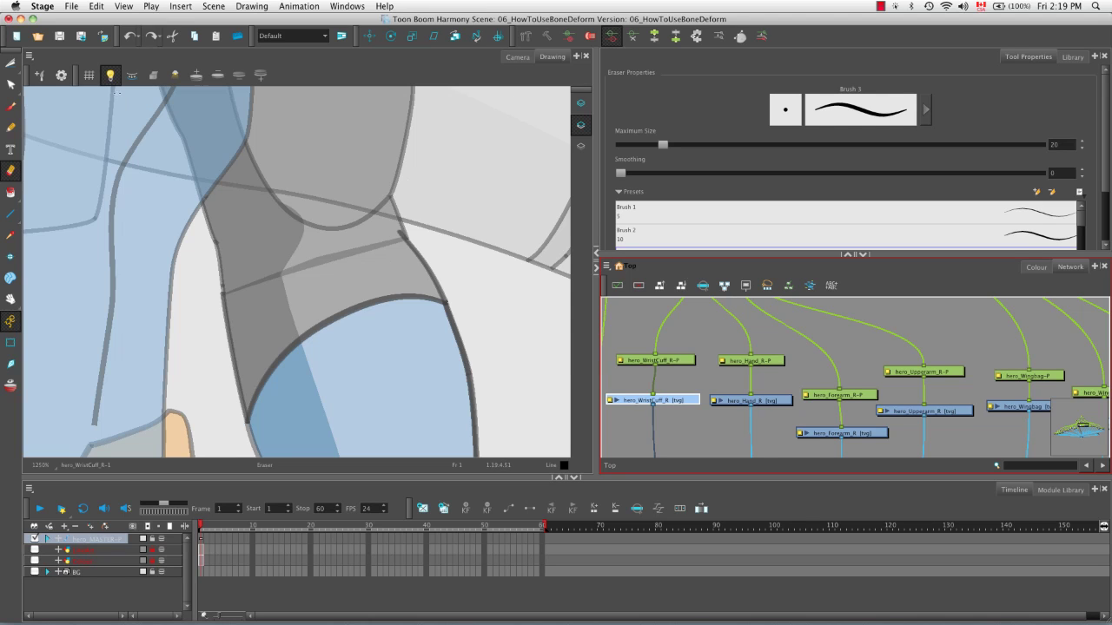
click(950, 415)
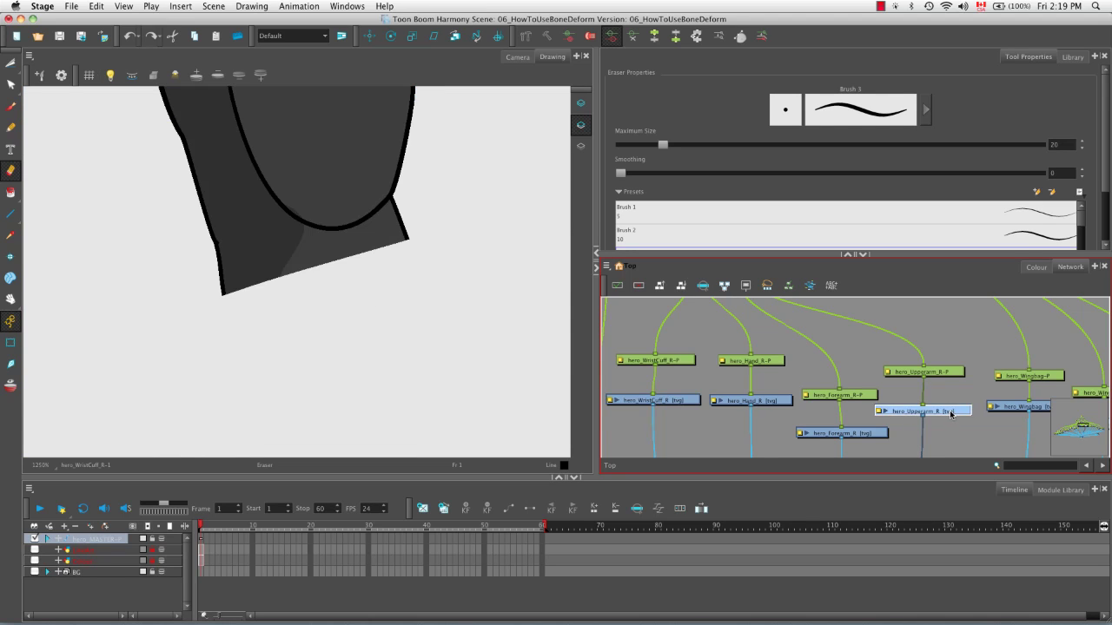
key(space)
key(1)
key(1)
key(1)
key(1)
key(space)
drag(389, 257, 416, 327)
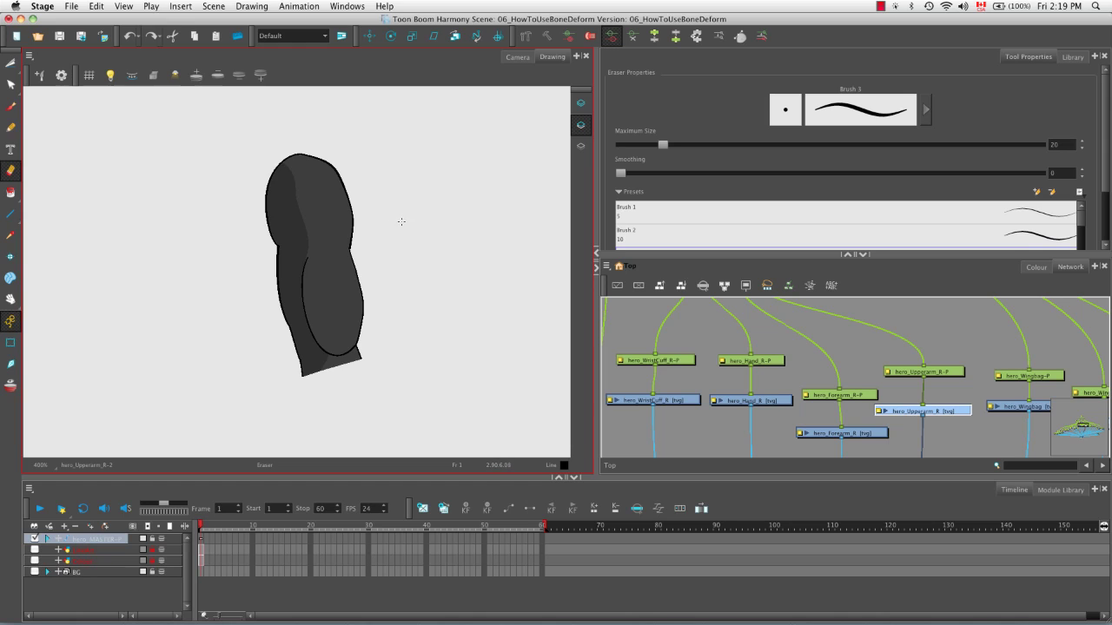
- Show the assembled hero in the Camera view, enlarge the node network to full height, and clear the node selection
click(509, 58)
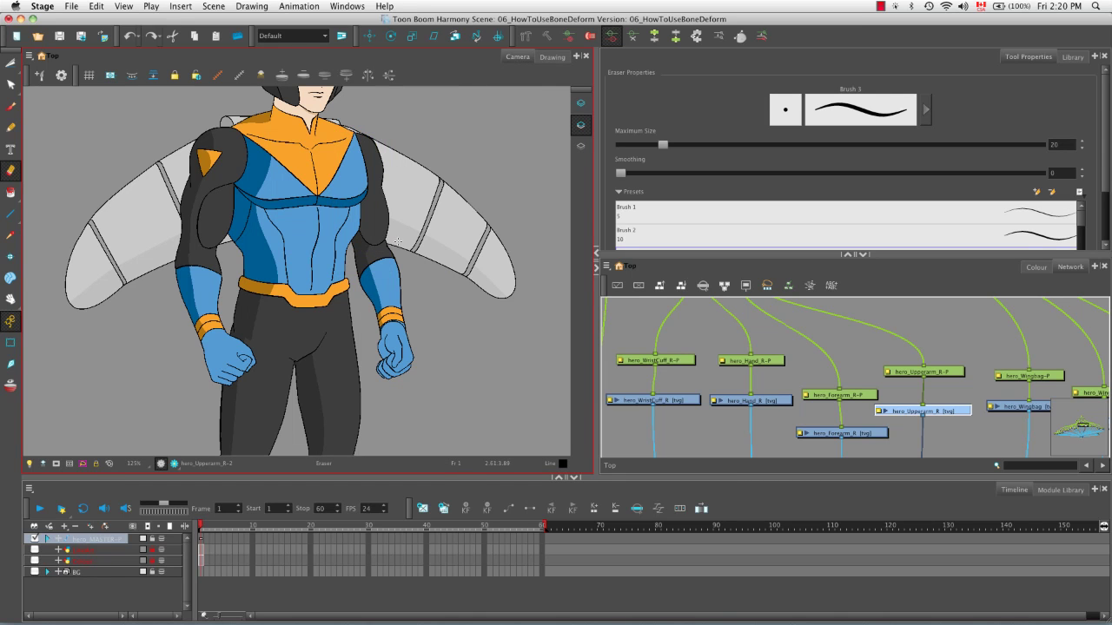
click(846, 255)
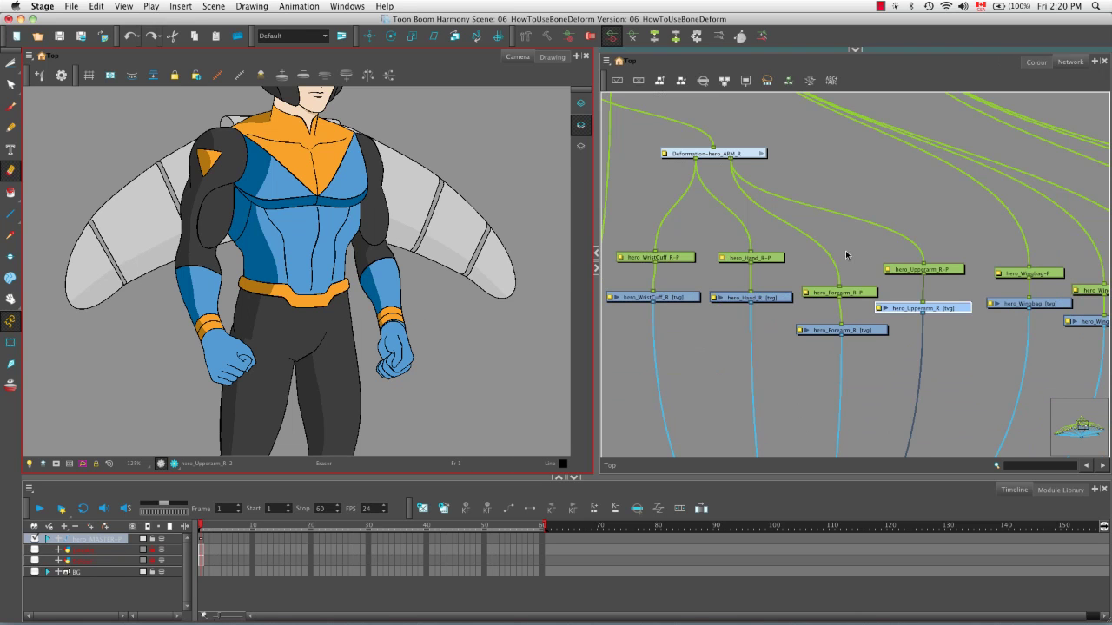
click(947, 363)
- Examine how the wingbag and wing nodes connect in the network beside the right arm's deformation group
key(space)
drag(1088, 350, 839, 303)
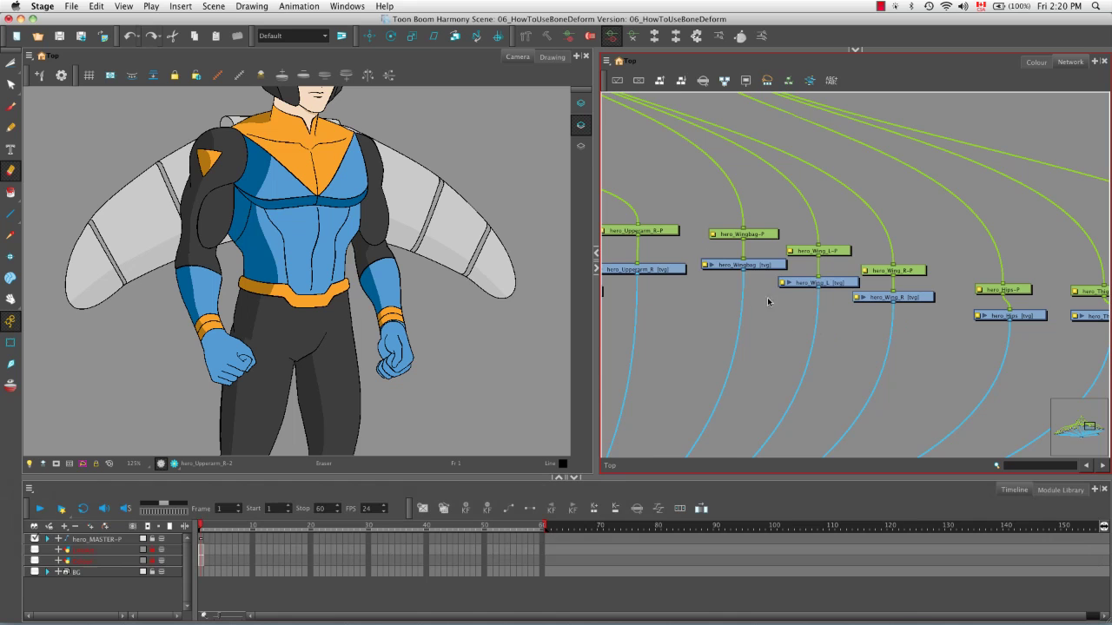
key(space)
key(1)
key(1)
key(1)
key(space)
drag(768, 287, 782, 324)
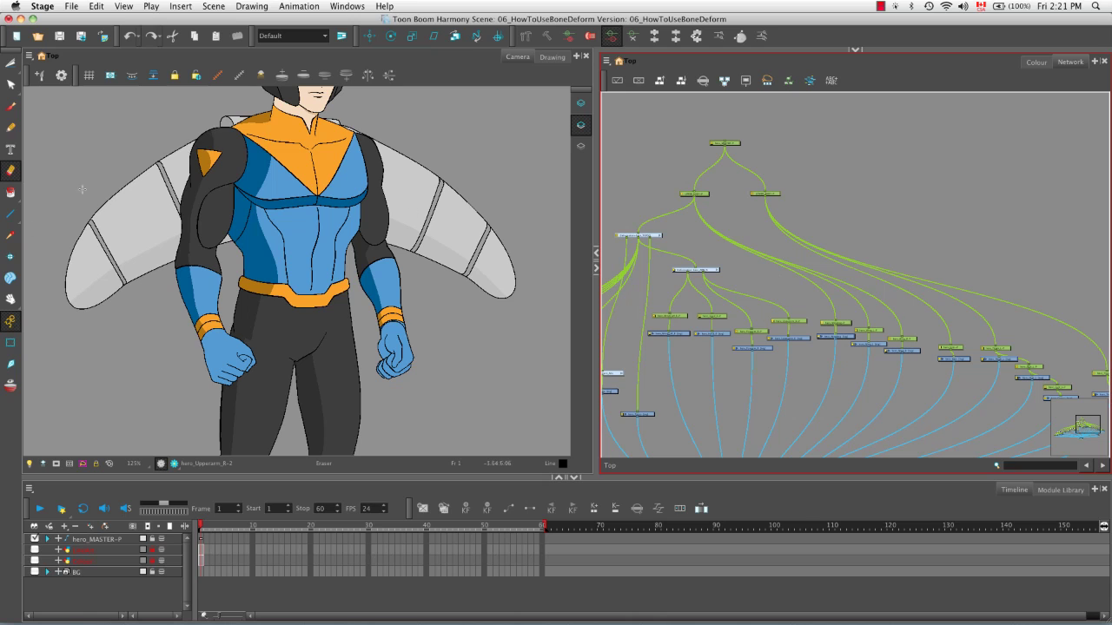
- Move both wings and the wingbag together with the Transform tool as a test, and undo the move
click(10, 342)
click(131, 265)
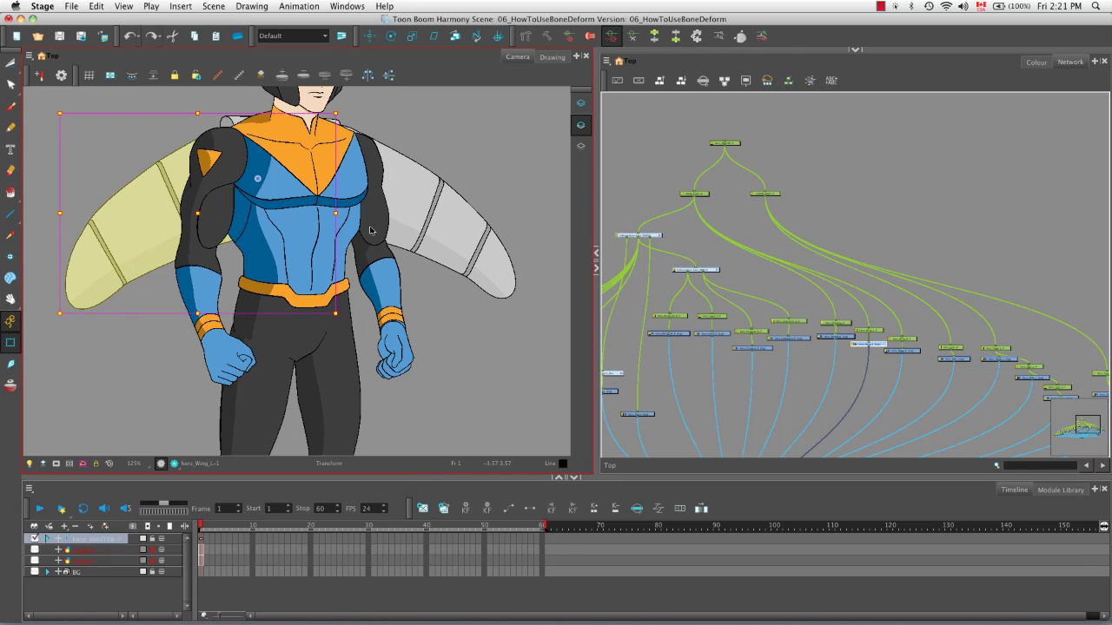
shift+click(422, 214)
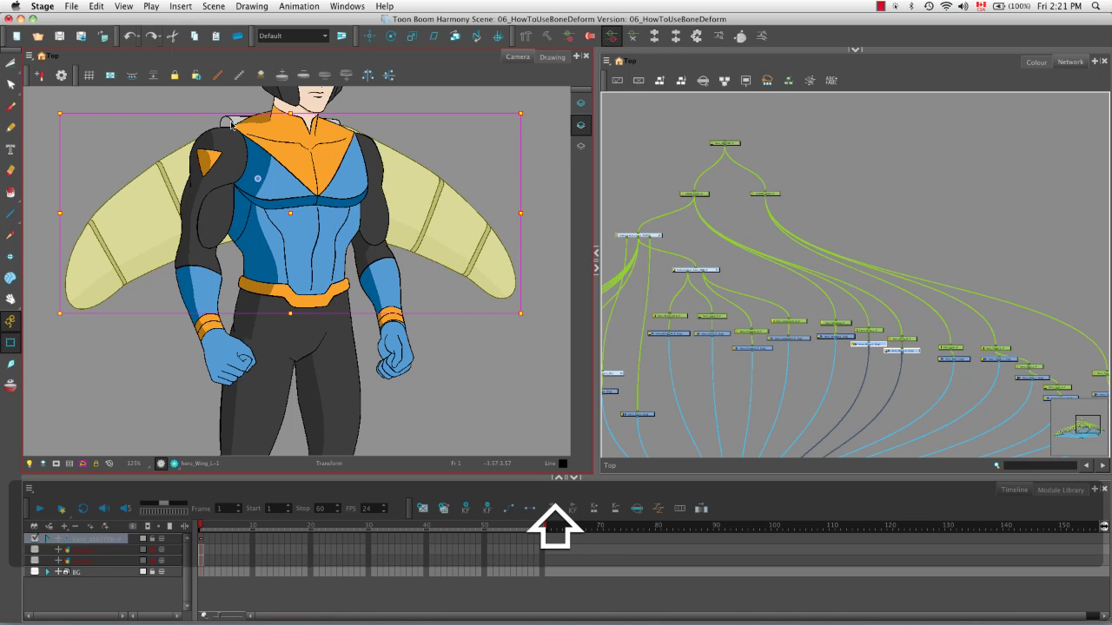
drag(420, 204, 404, 178)
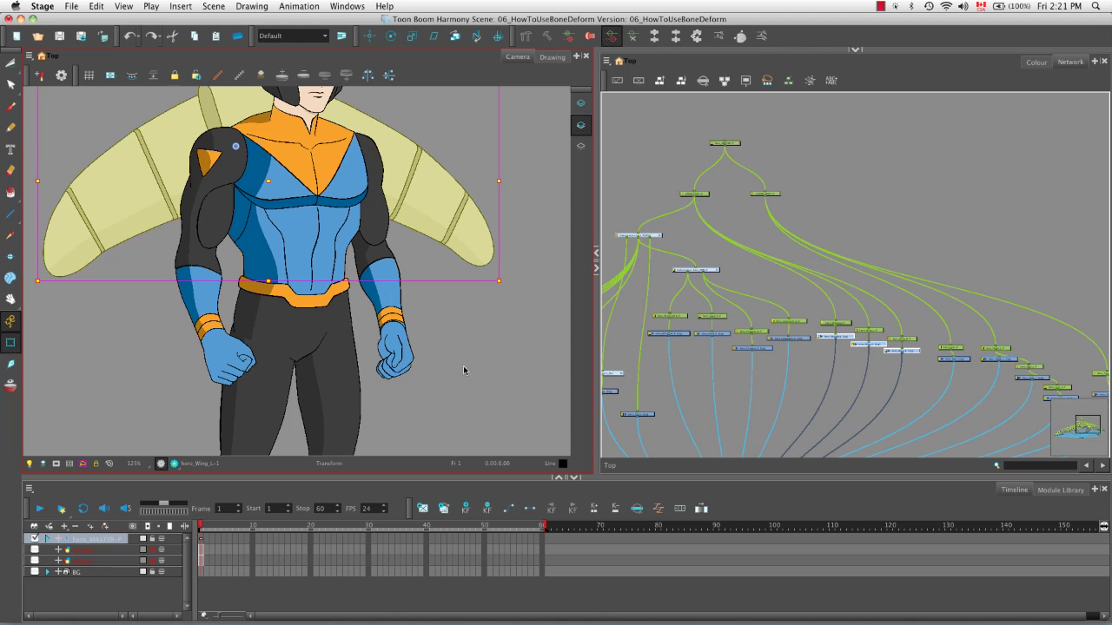
key(super+z)
key(super+z)
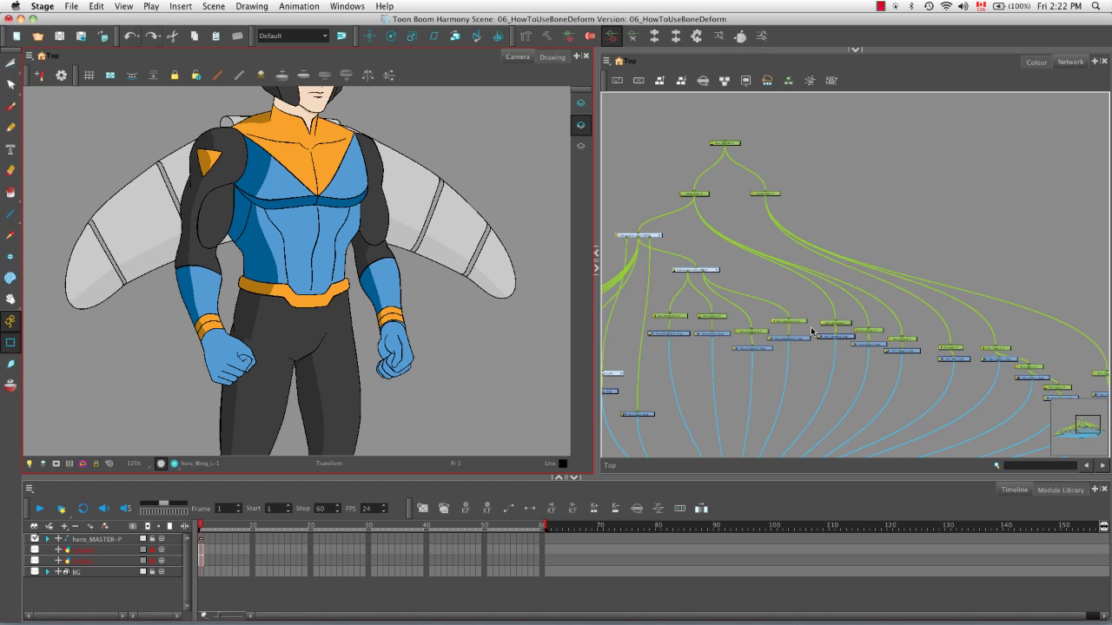
- Examine the hips, thigh, shin and foot nodes in the network and how each leg's pegs are chained
key(space)
drag(881, 377, 767, 325)
key(space)
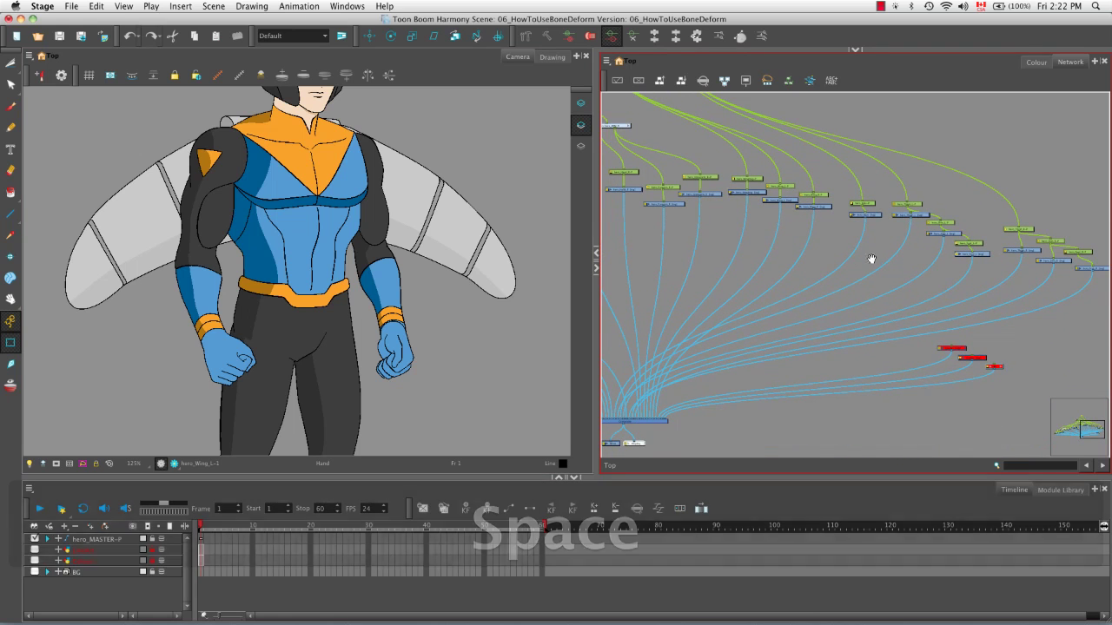
drag(864, 259, 781, 299)
key(2)
key(2)
key(2)
key(2)
key(space)
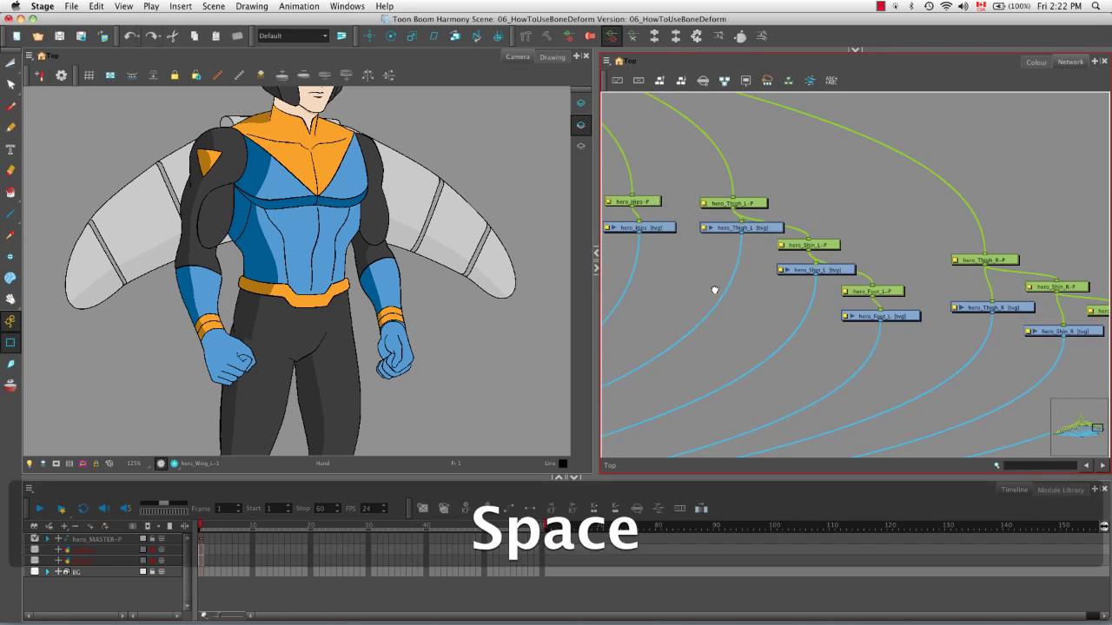
key(space)
key(1)
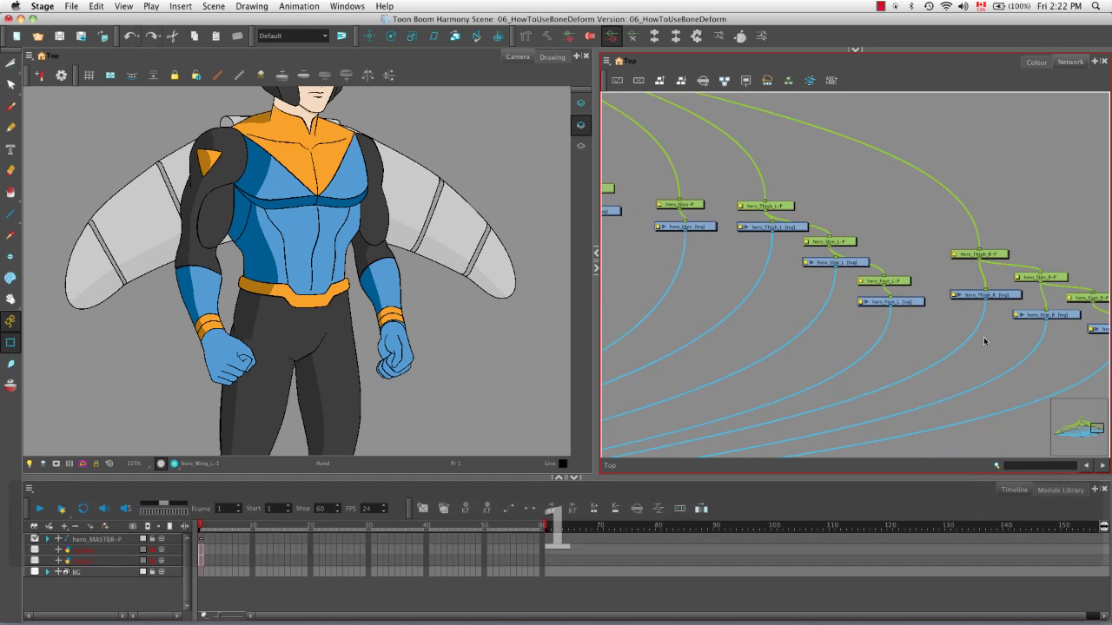
key(1)
key(space)
drag(984, 347, 905, 346)
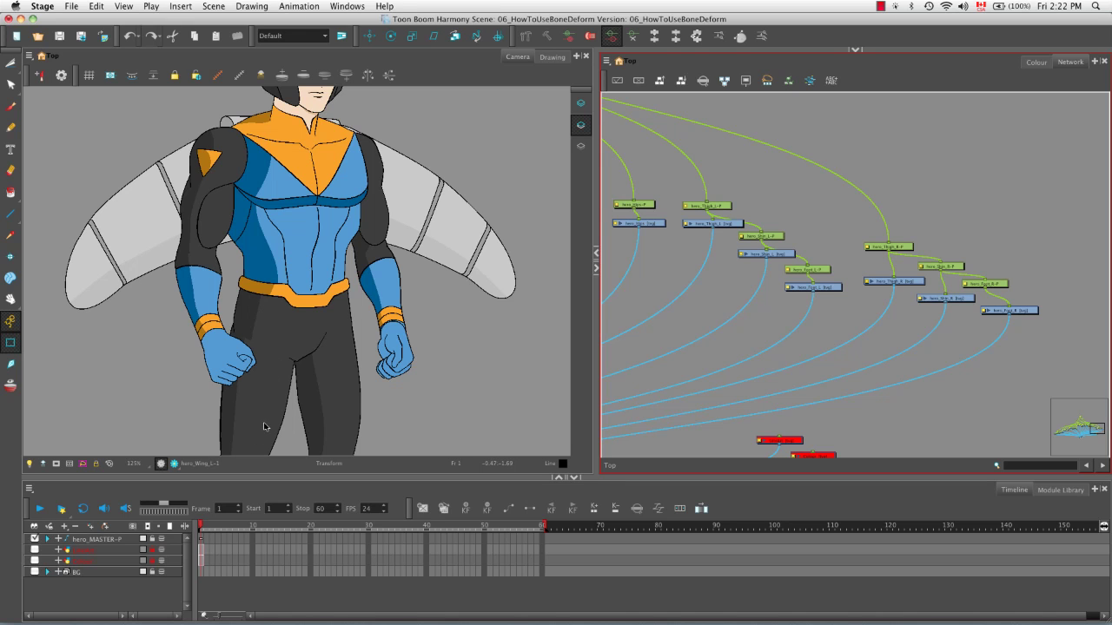
- Inspect the hero's legs and boots in the Camera view, and reset the view to show the full character
key(space)
drag(390, 419, 398, 305)
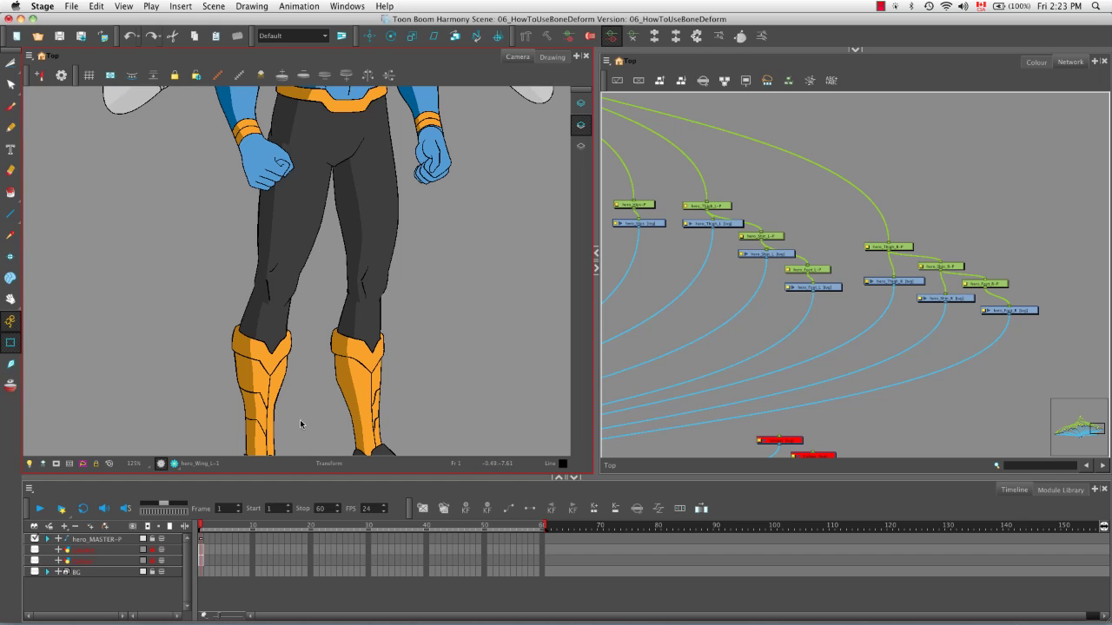
key(space)
drag(468, 287, 470, 354)
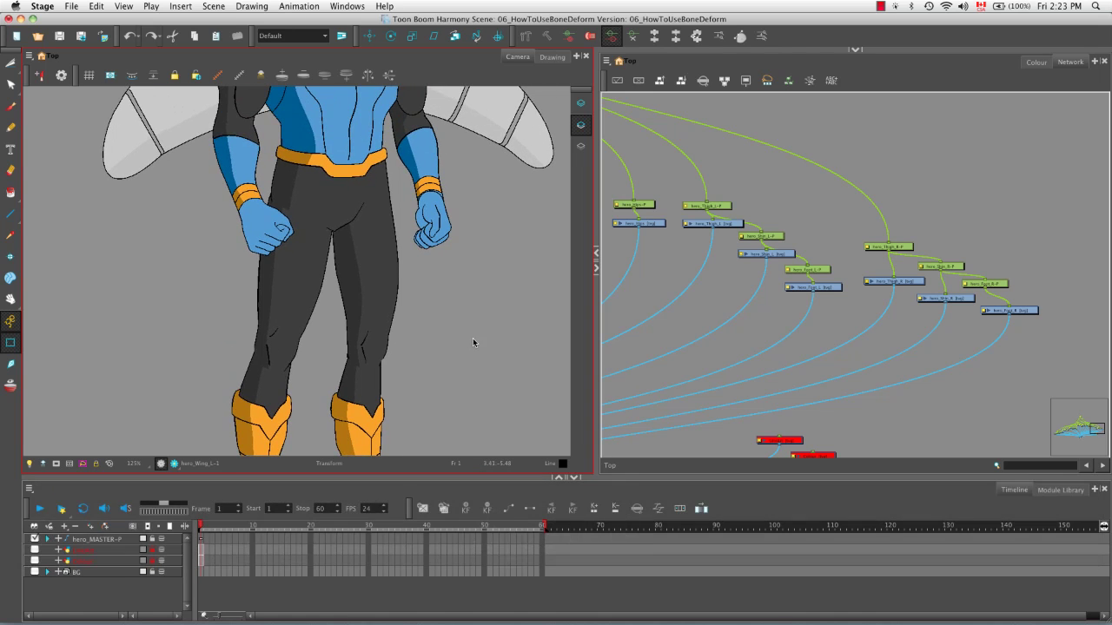
key(shift+m)
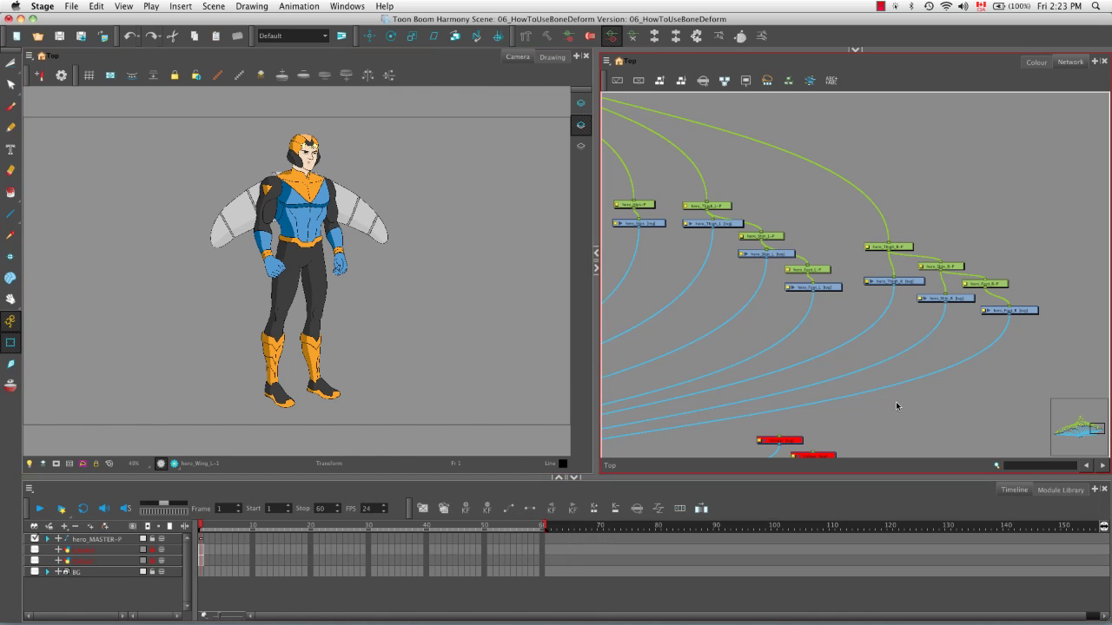
- Display the hero's entire node network, from the master peg down to the composite
key(1)
key(1)
key(1)
key(1)
key(1)
key(space)
drag(713, 351, 861, 337)
key(1)
key(space)
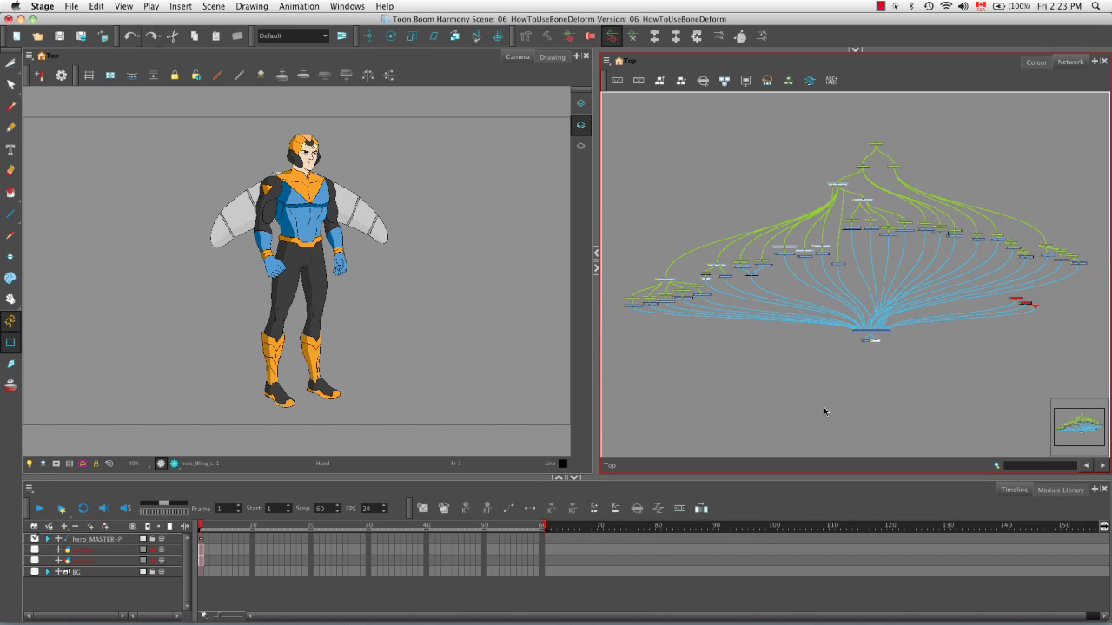